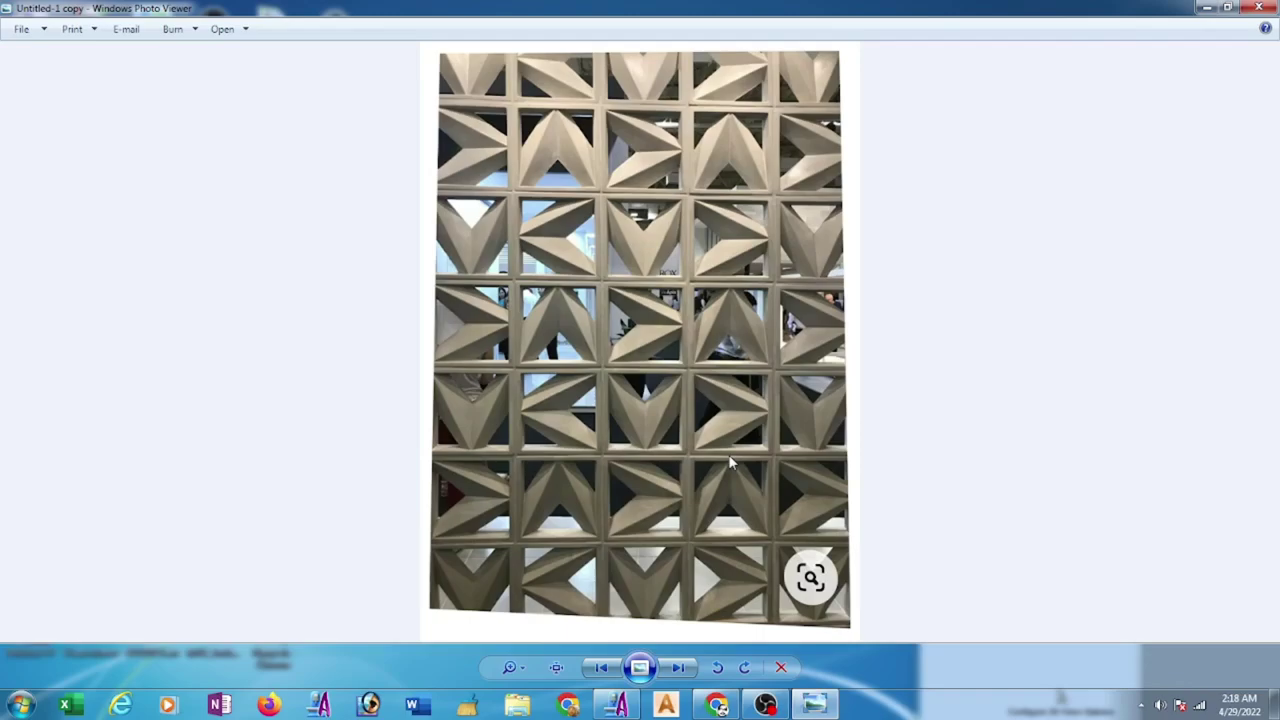
# - Launch CorelDRAW X3 from the Start menu, leaving the breeze-block photo in the viewer
pyautogui.click(12, 706)
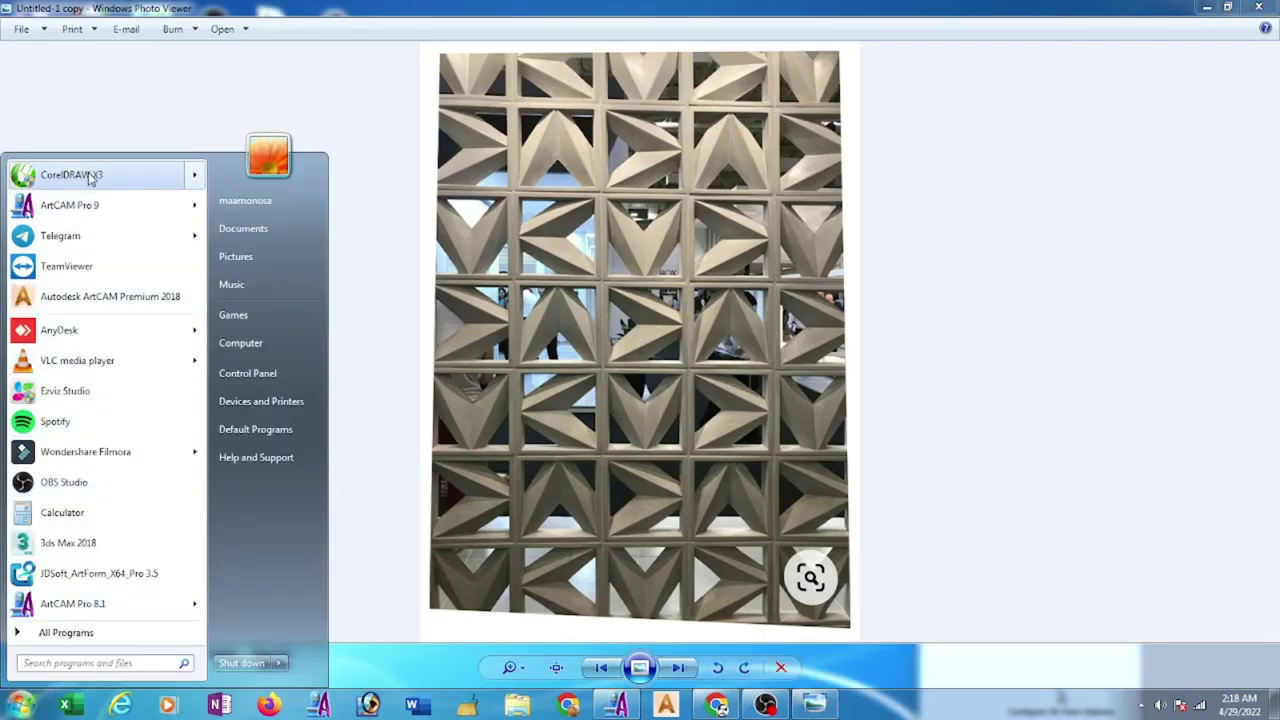
pyautogui.moveTo(72, 175)
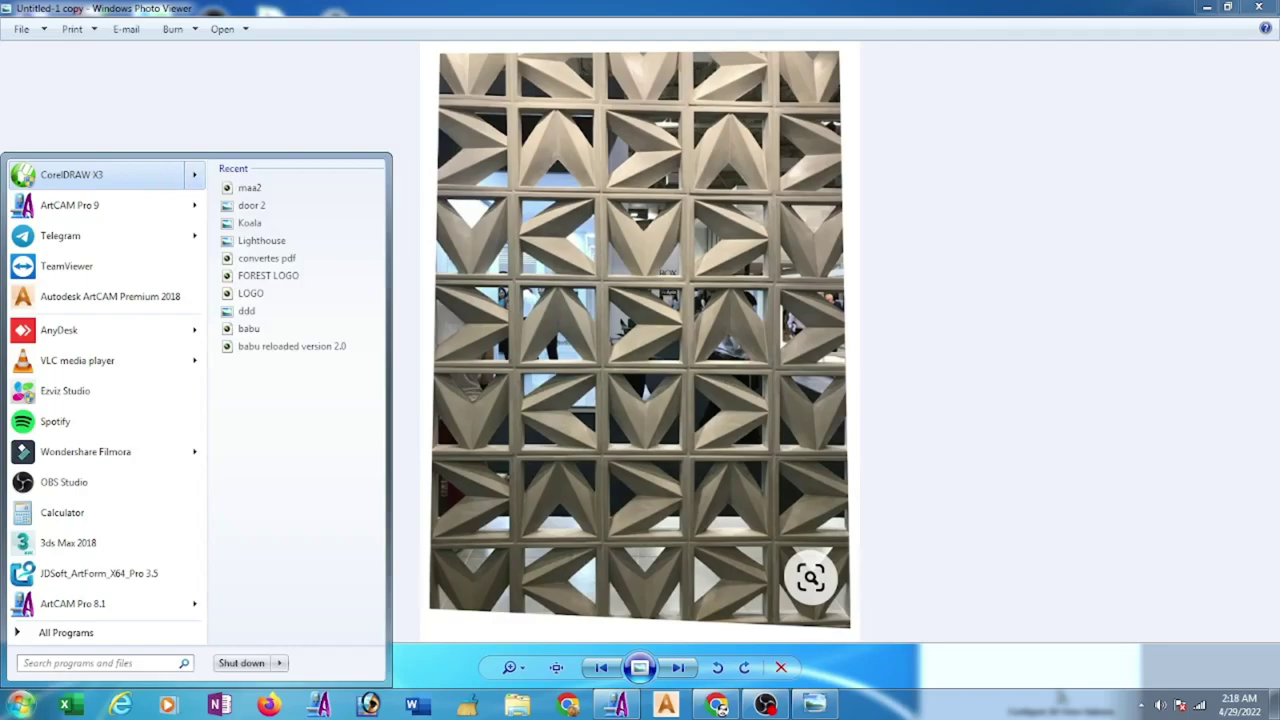
pyautogui.click(70, 174)
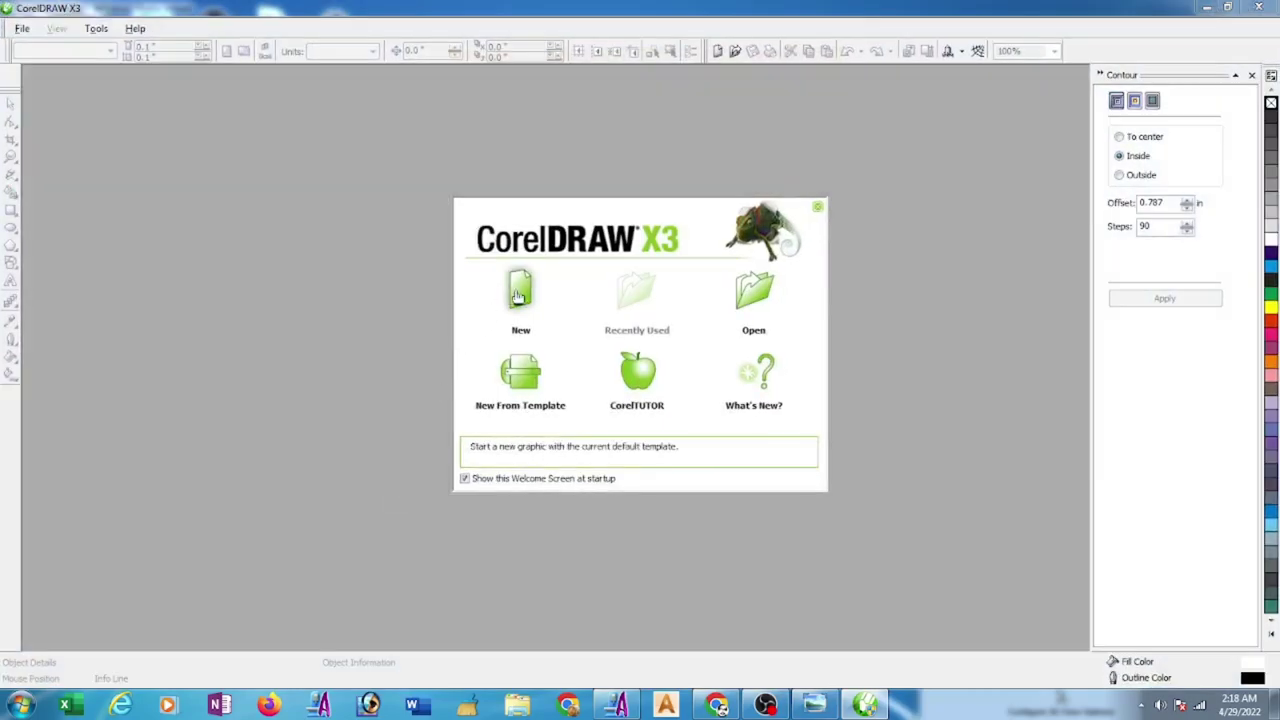
# - Start a new blank document and import the Untitled-1 copy photo onto the canvas
pyautogui.click(518, 290)
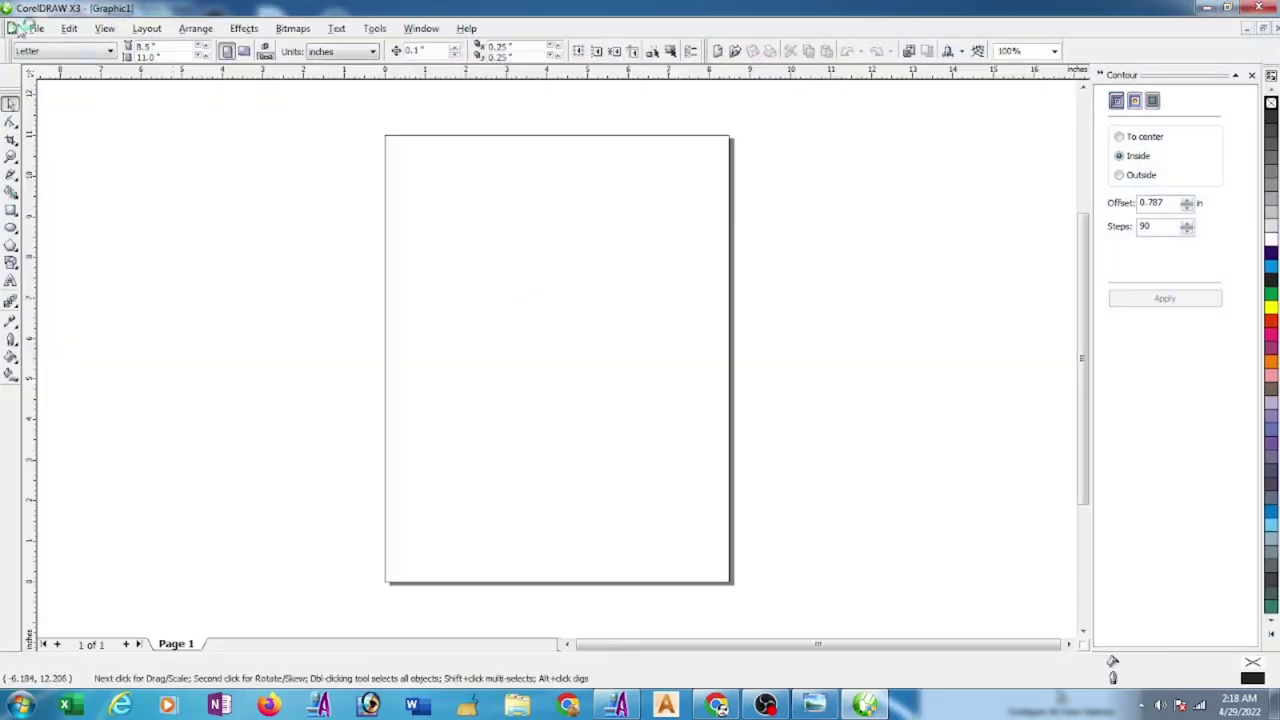
pyautogui.click(36, 28)
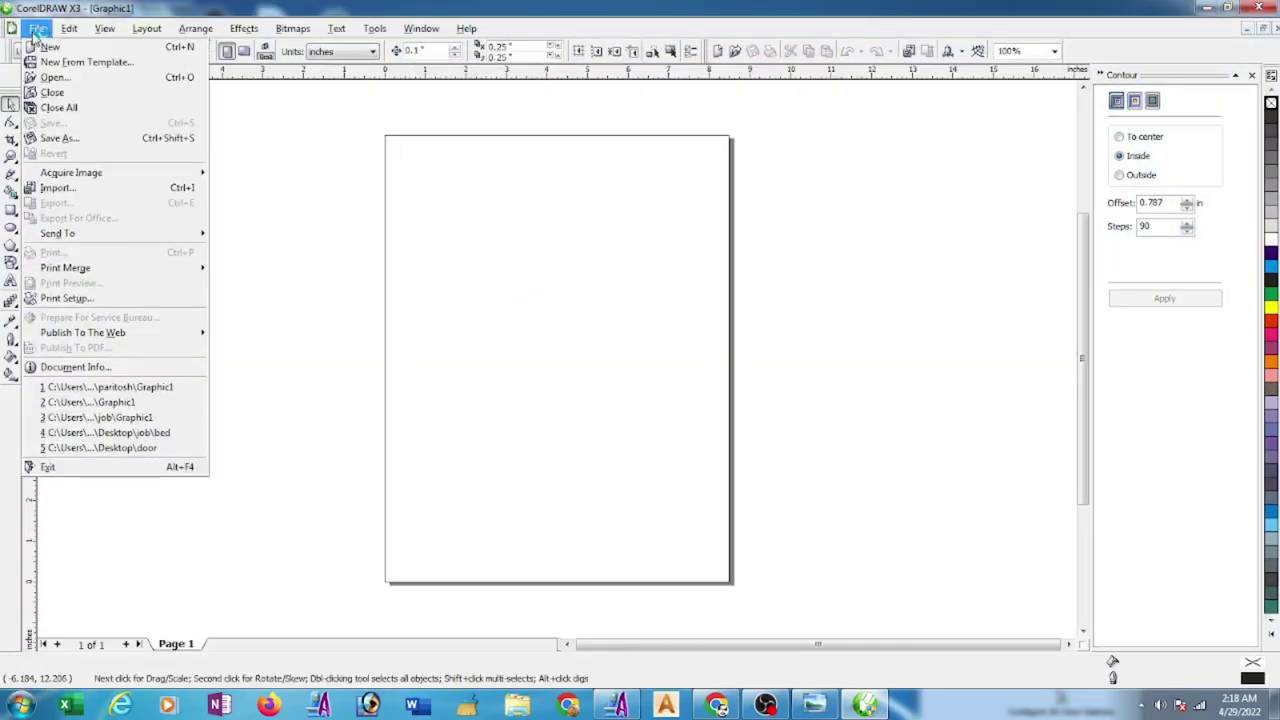
pyautogui.click(64, 189)
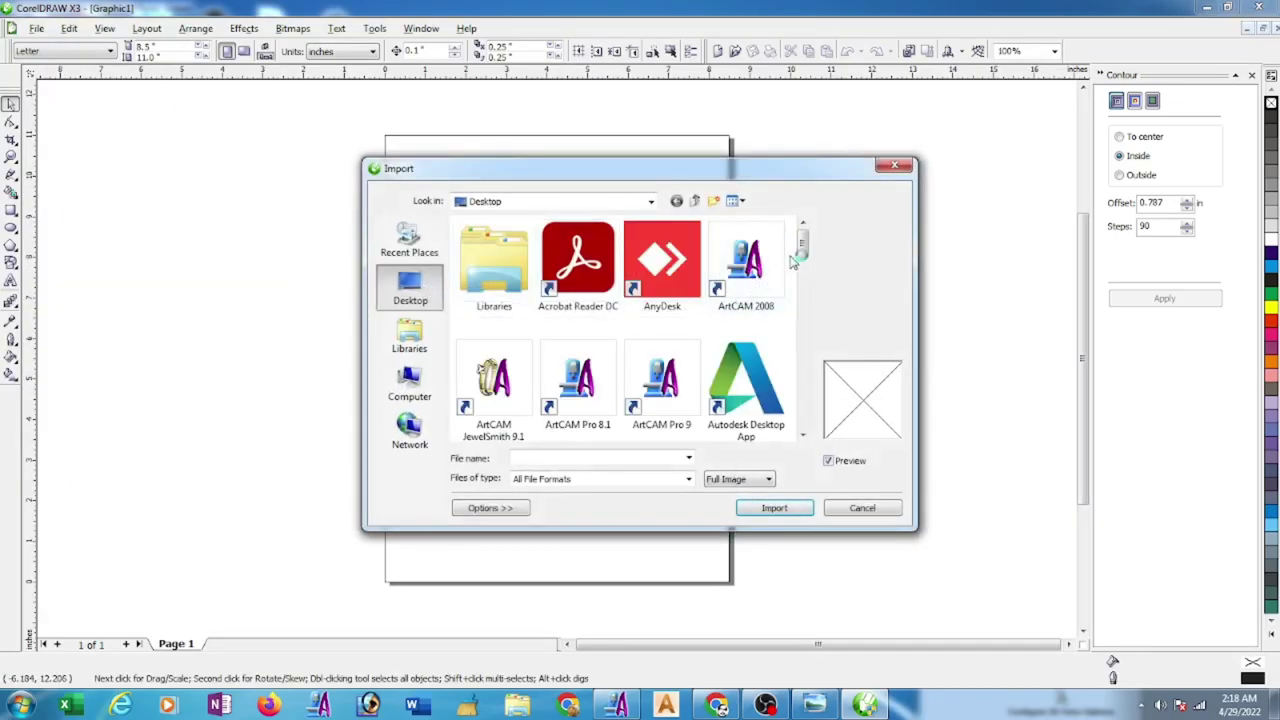
pyautogui.moveTo(801, 246); pyautogui.dragTo(805, 395)
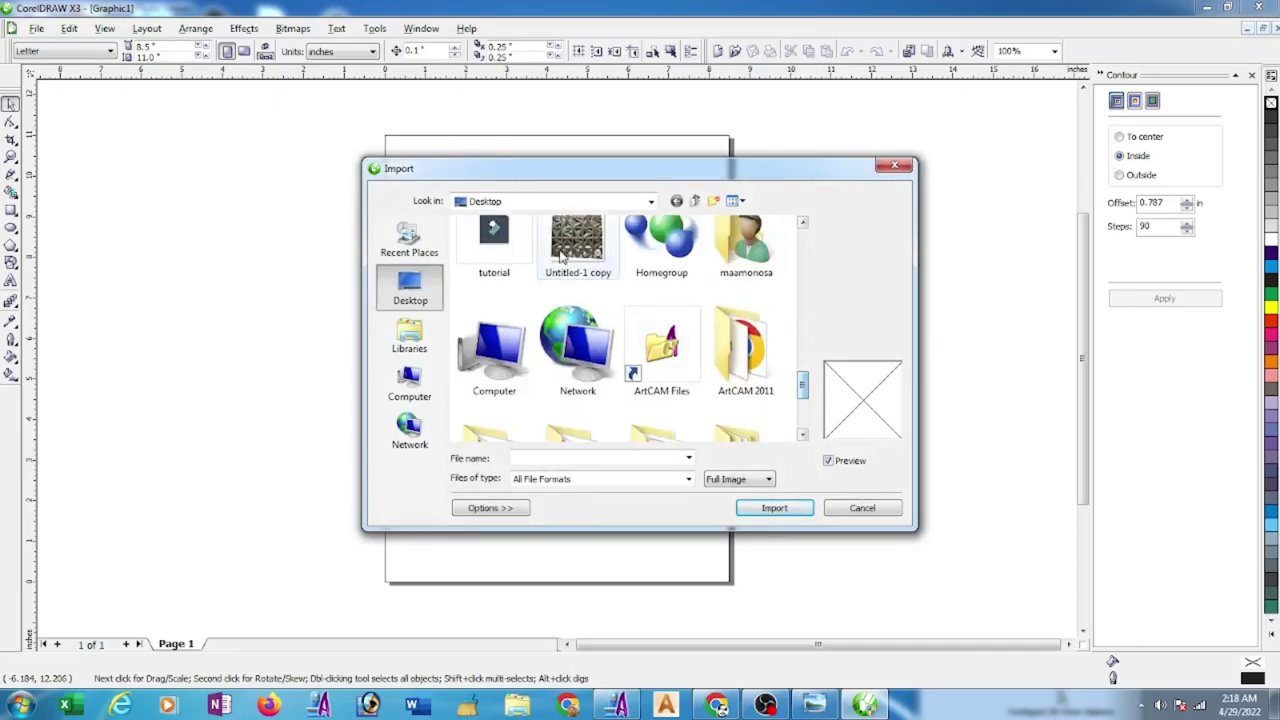
pyautogui.doubleClick(562, 258)
pyautogui.click(452, 232)
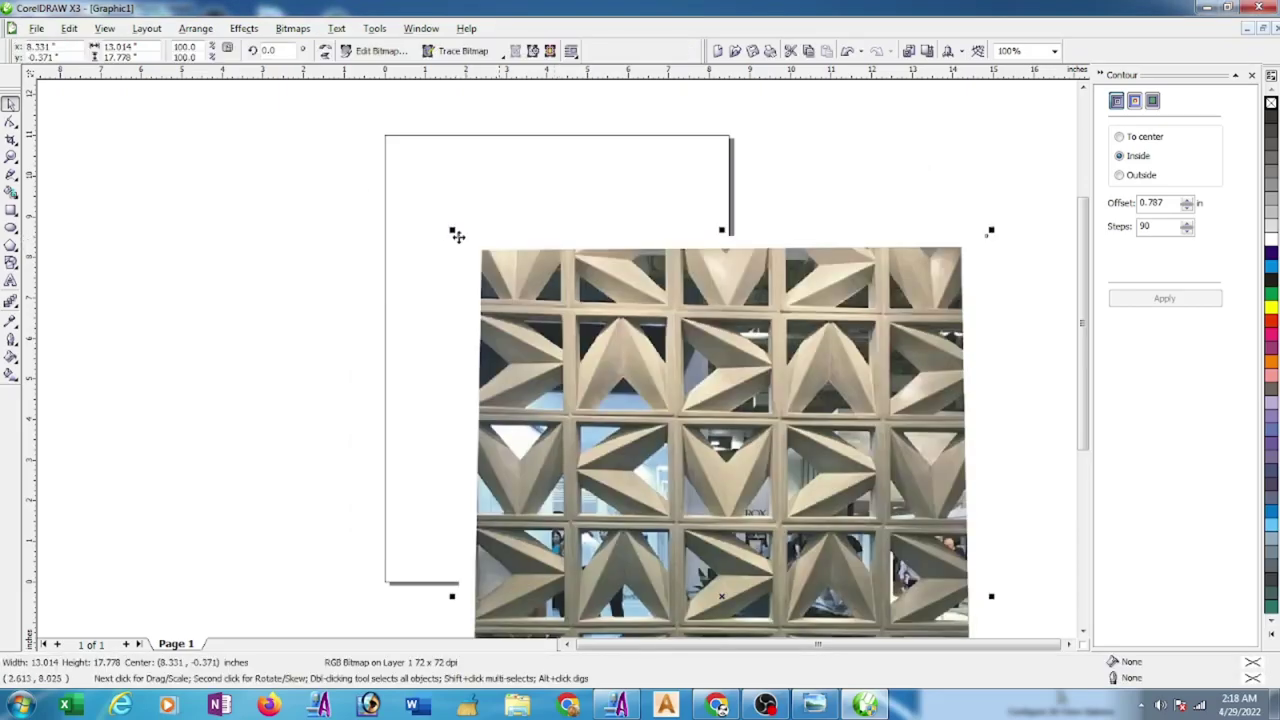
# - Move the imported photo to the right of the page and bring up its context menu
pyautogui.scroll(-2, 538, 374)
pyautogui.moveTo(630, 508); pyautogui.dragTo(705, 432)
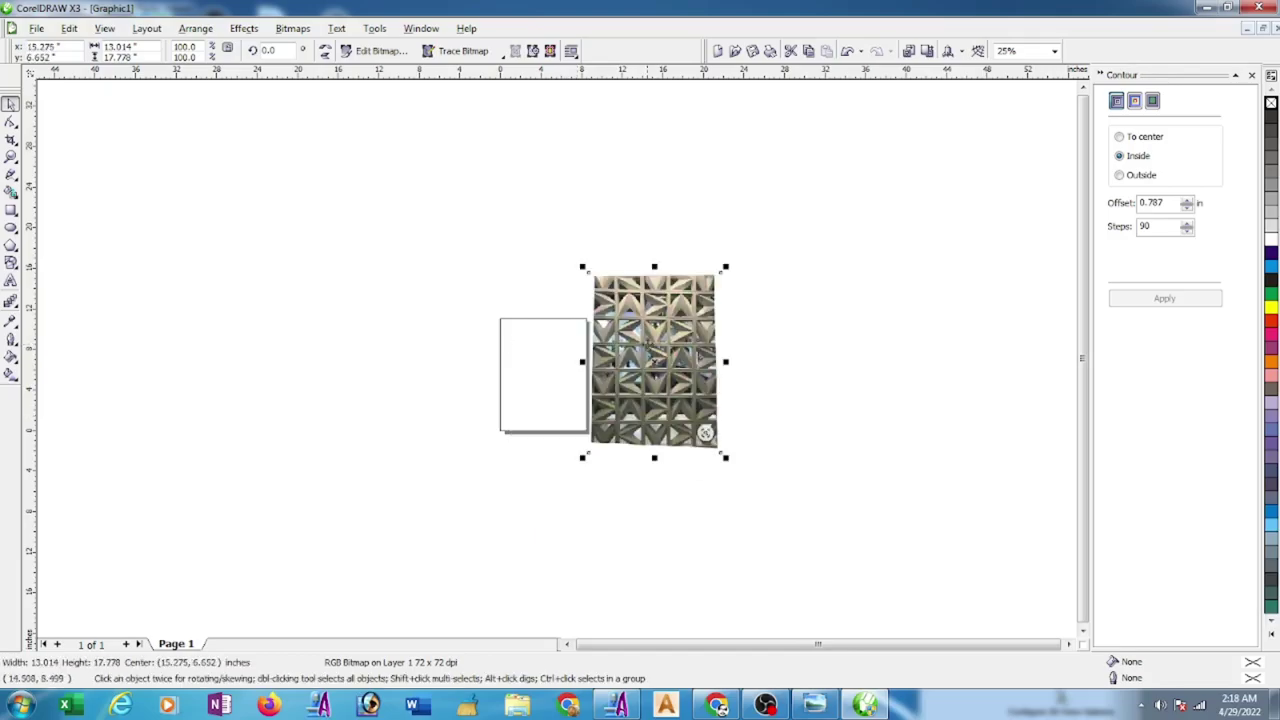
pyautogui.scroll(1, 640, 350)
pyautogui.rightClick(580, 364)
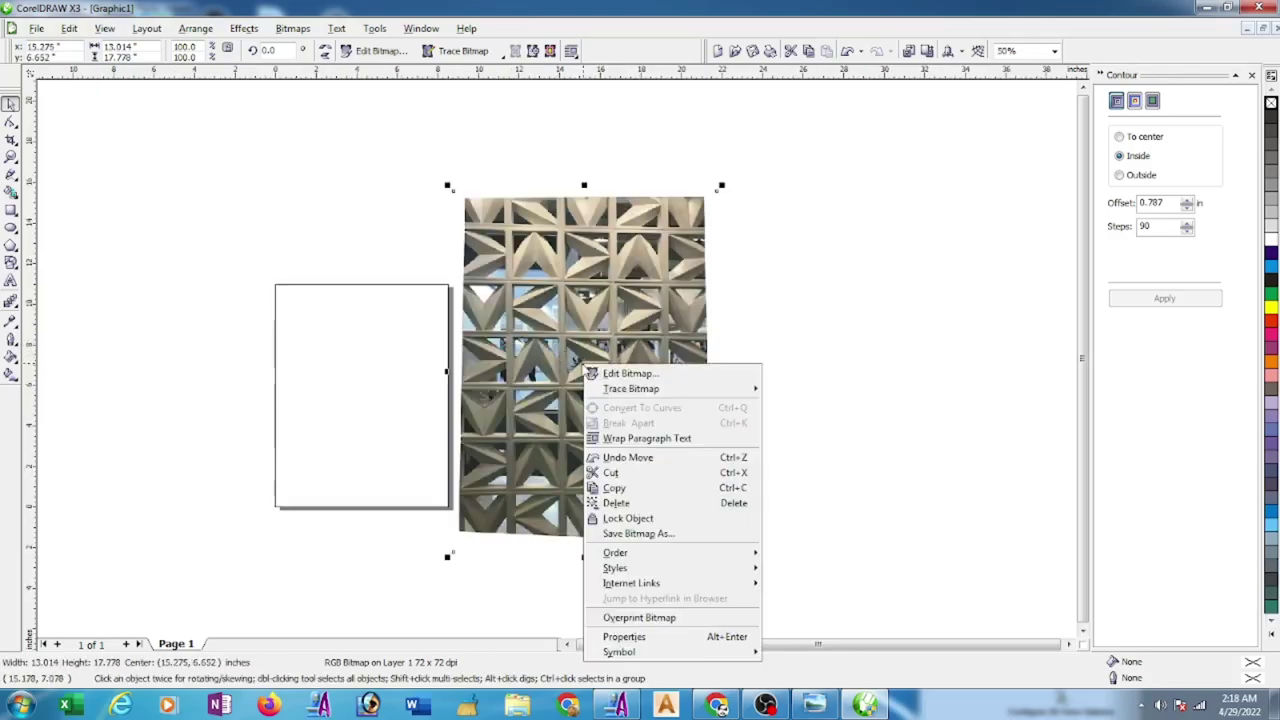
# - Lock the photo in place and draw a rectangle covering the whole photo
pyautogui.click(628, 518)
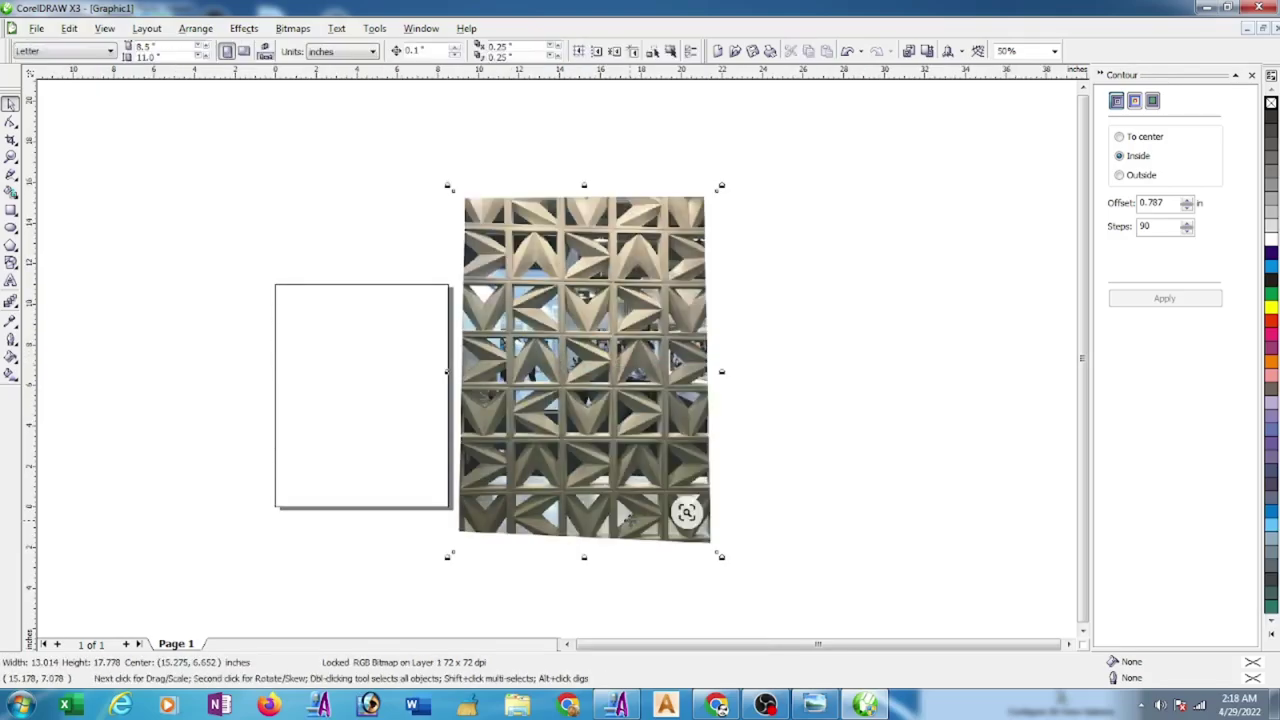
pyautogui.click(10, 210)
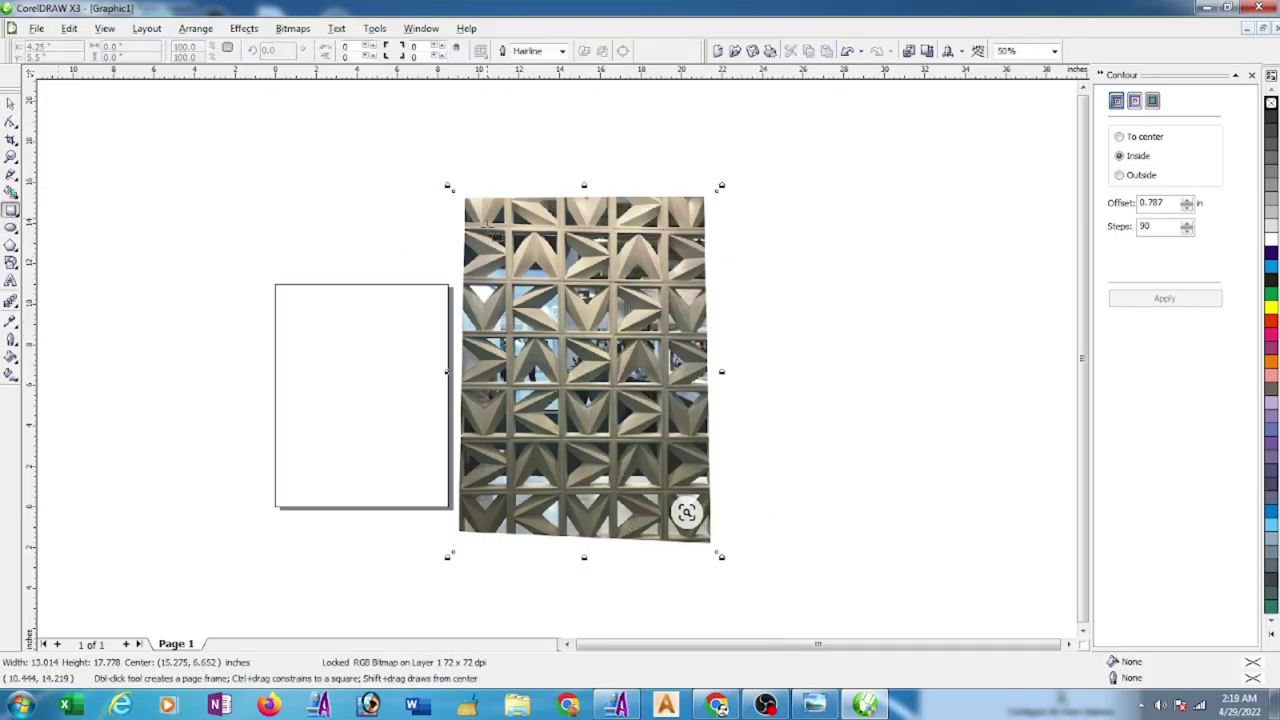
pyautogui.moveTo(452, 195); pyautogui.dragTo(720, 550)
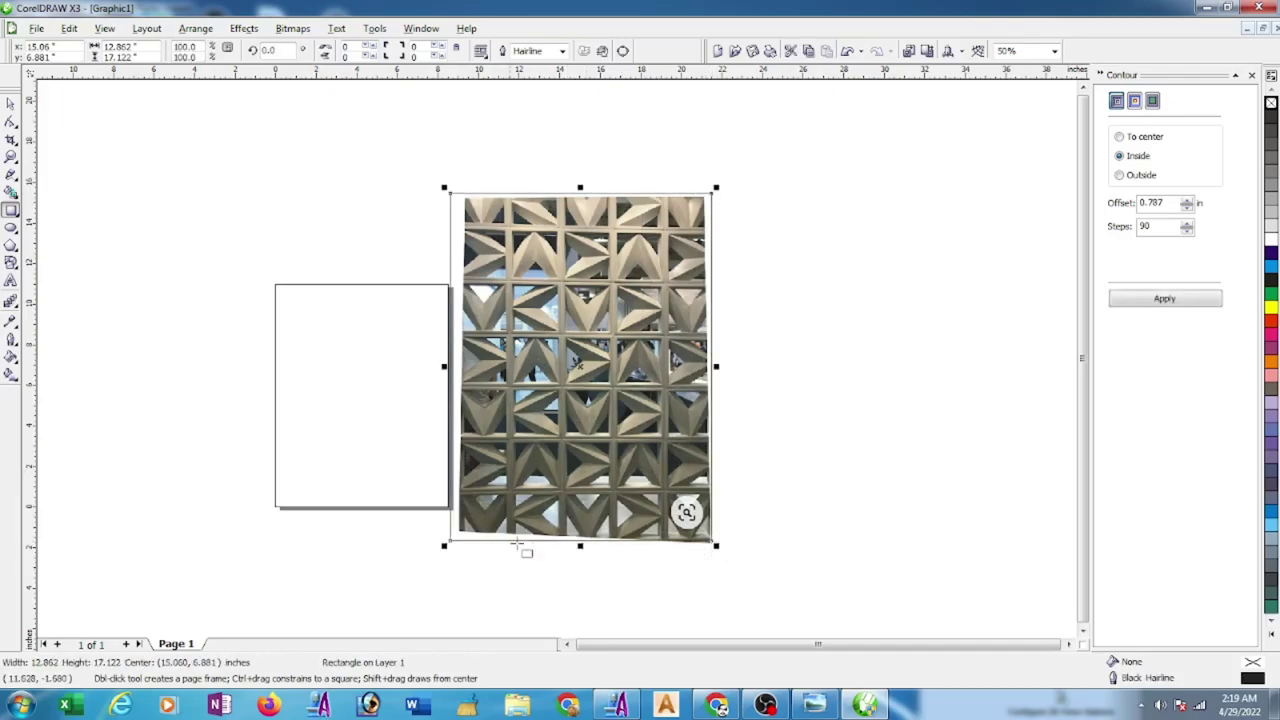
# - Zoom in and draw a 2.939-inch square around the bottom-left breeze block
pyautogui.scroll(2, 522, 548)
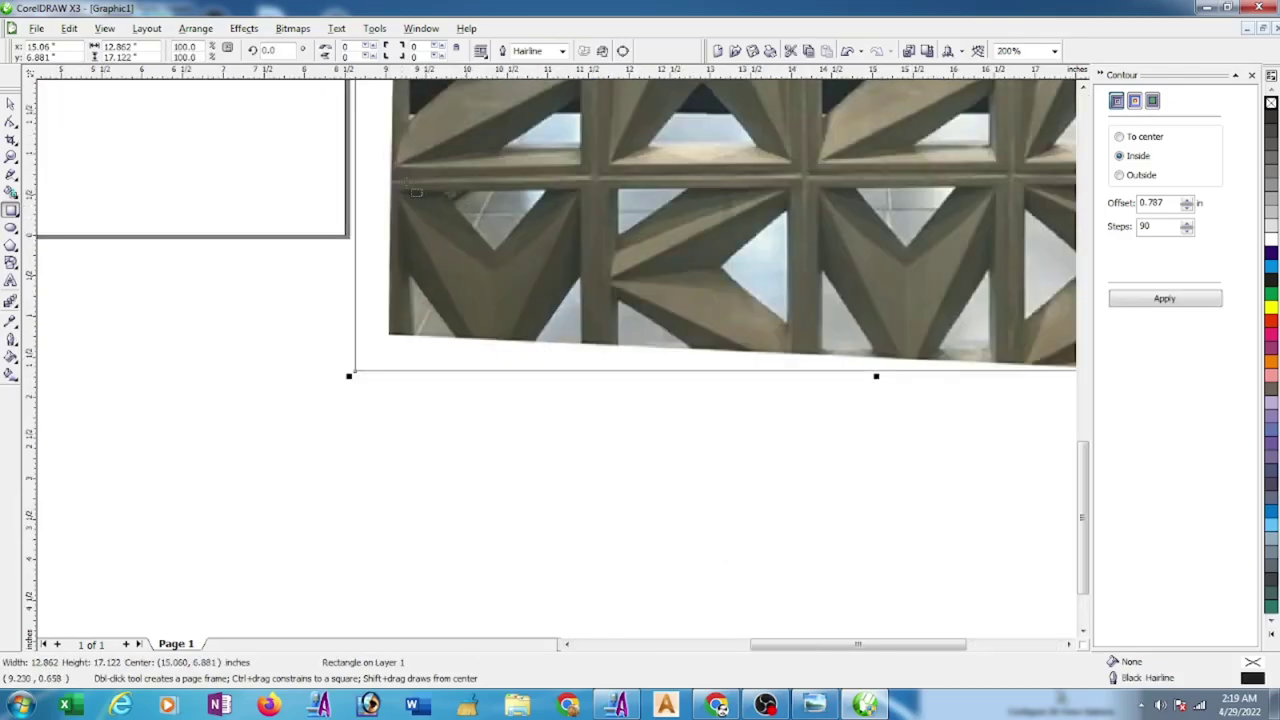
pyautogui.moveTo(356, 132); pyautogui.dragTo(596, 344)
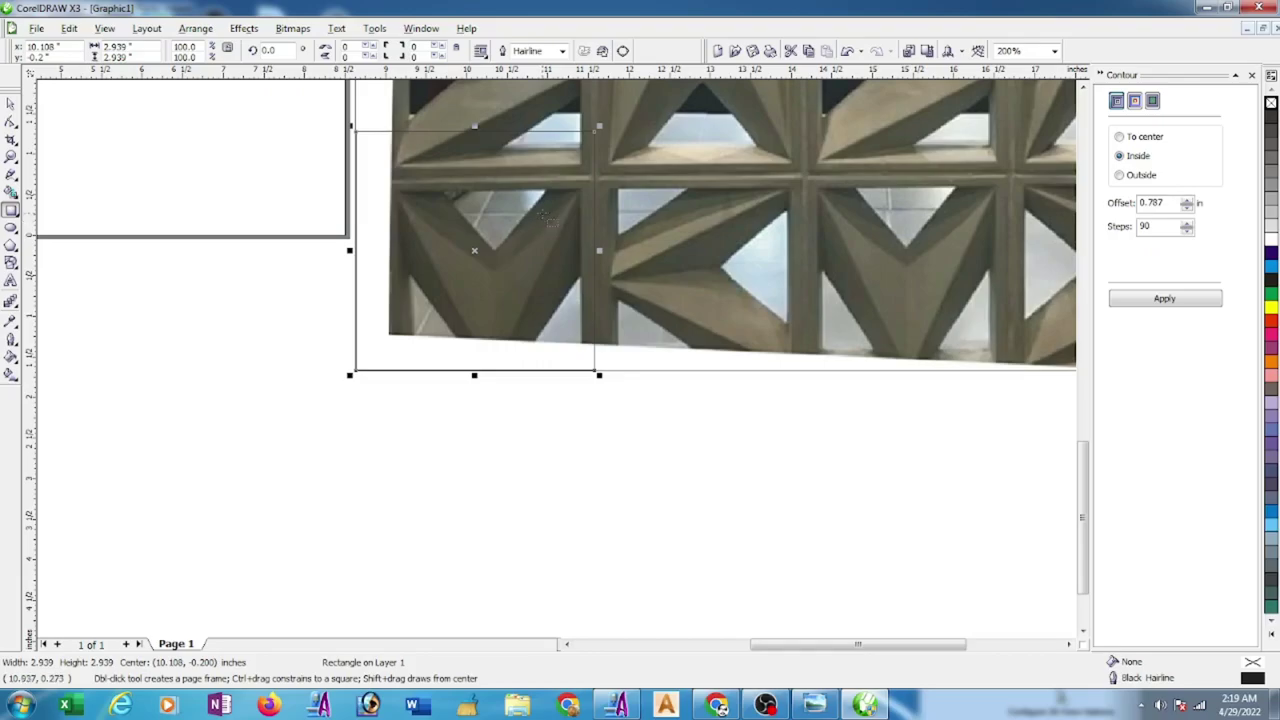
pyautogui.scroll(-2, 553, 196)
pyautogui.scroll(-1, 553, 196)
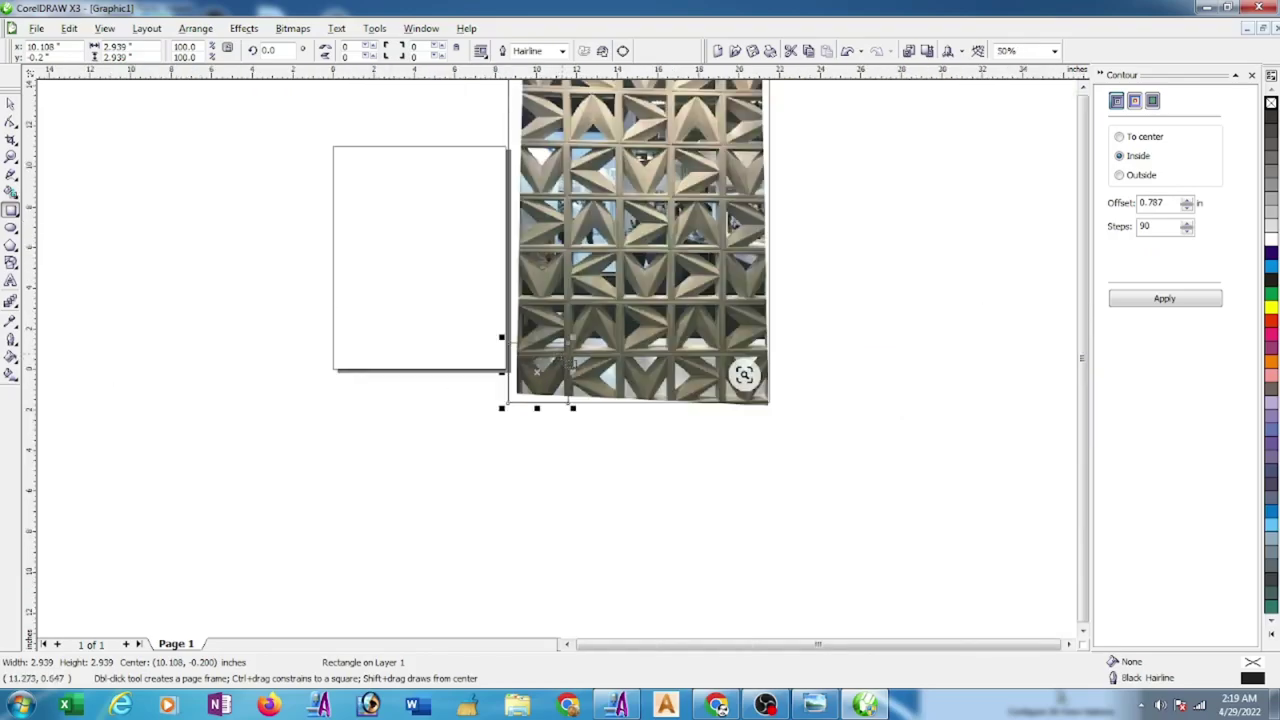
pyautogui.scroll(2, 552, 362)
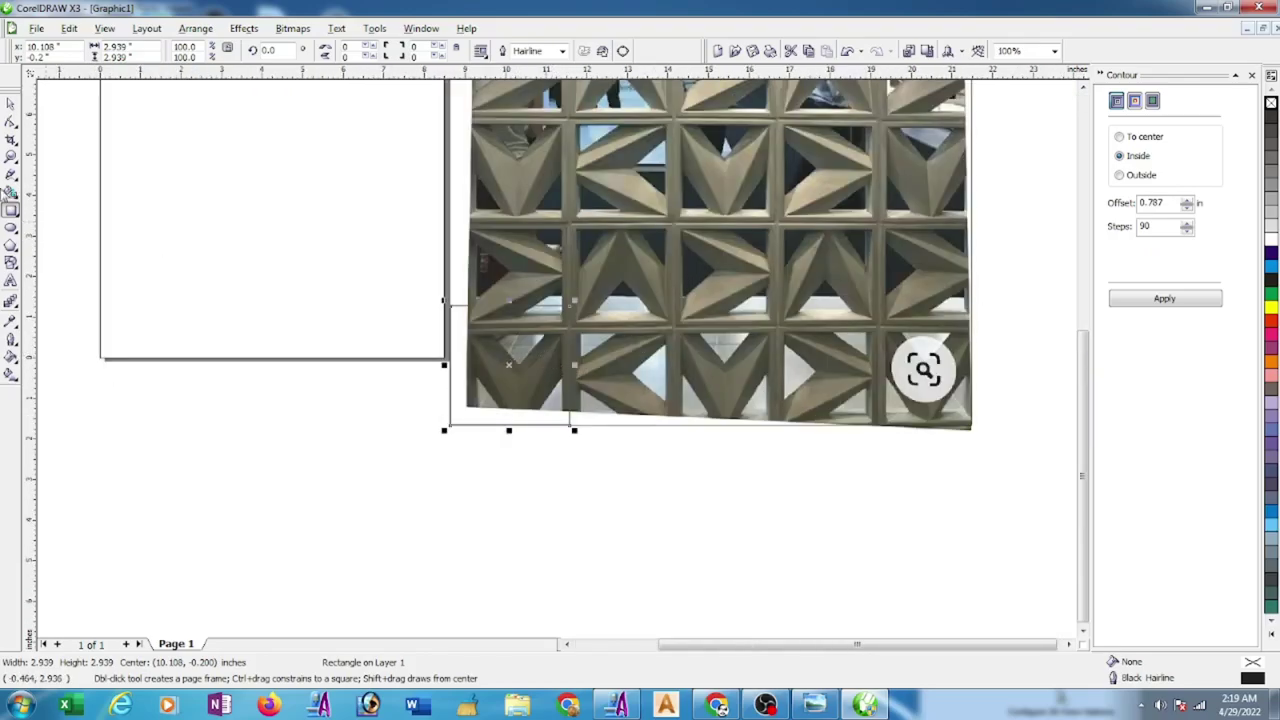
pyautogui.click(10, 103)
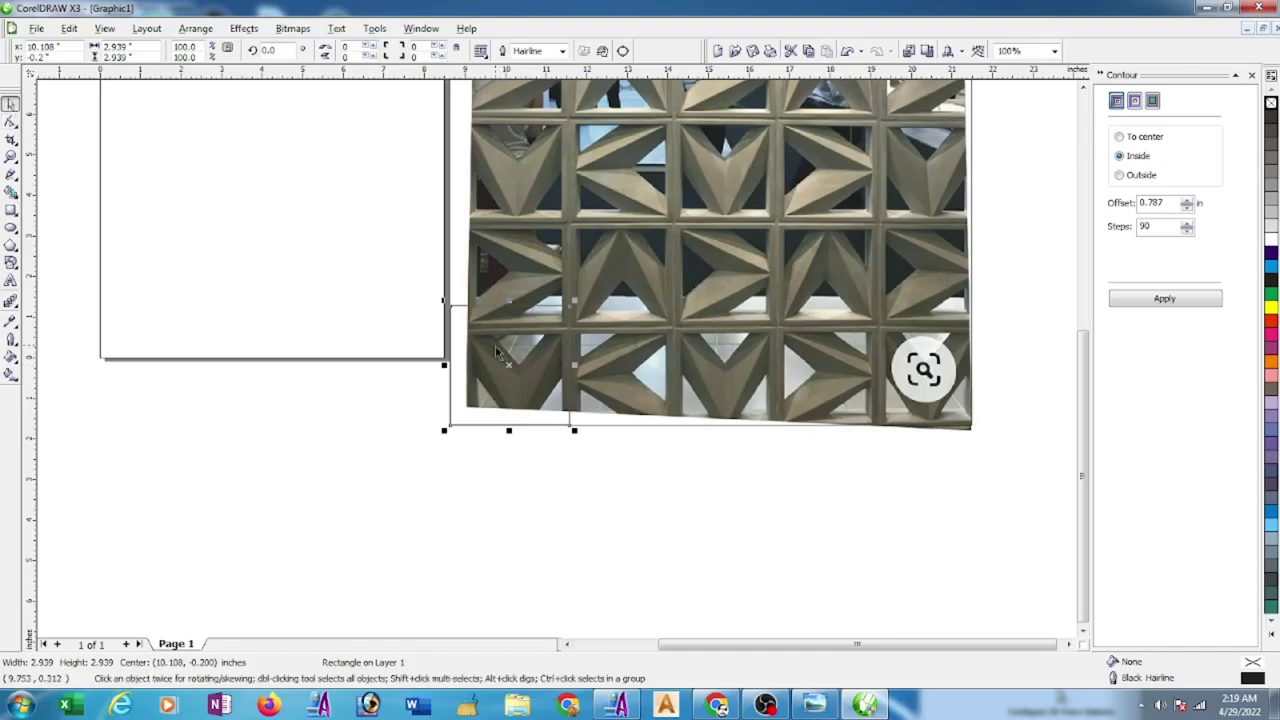
pyautogui.scroll(1, 503, 361)
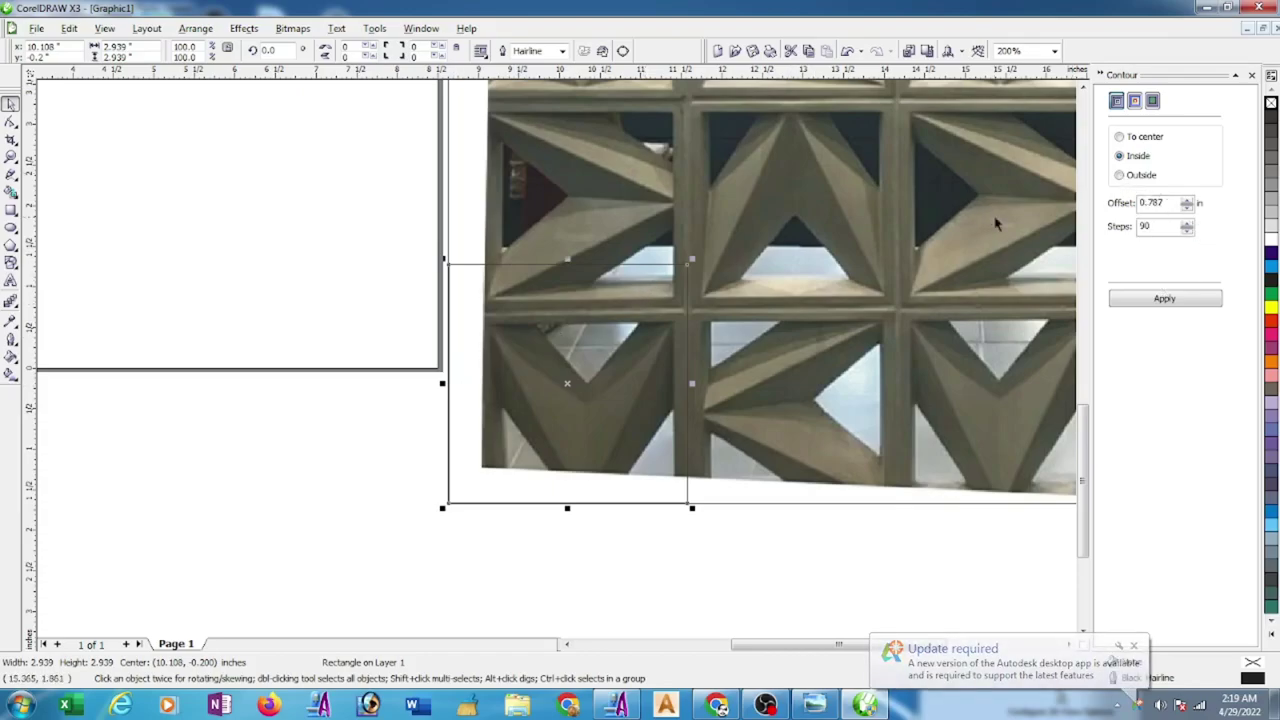
# - Switch the document units to millimetres and enter a contour offset of 1 with 1 step
pyautogui.moveTo(1173, 201); pyautogui.dragTo(1122, 204)
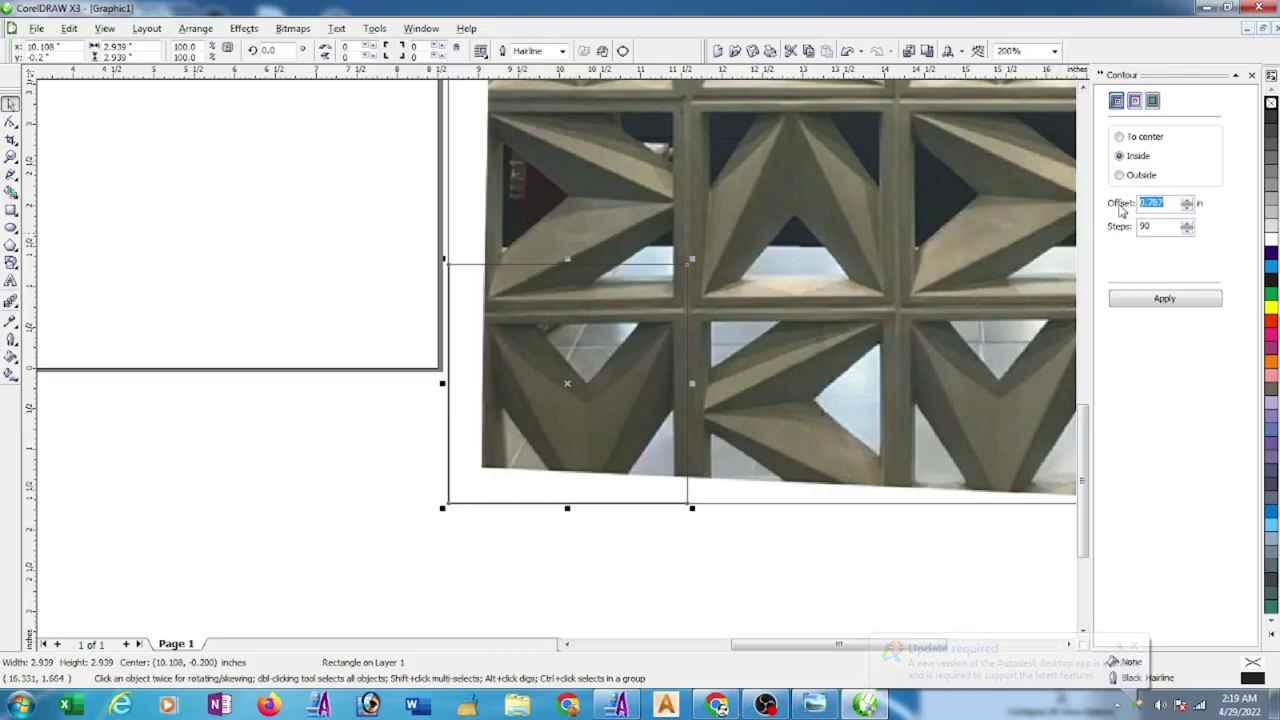
pyautogui.click(310, 140)
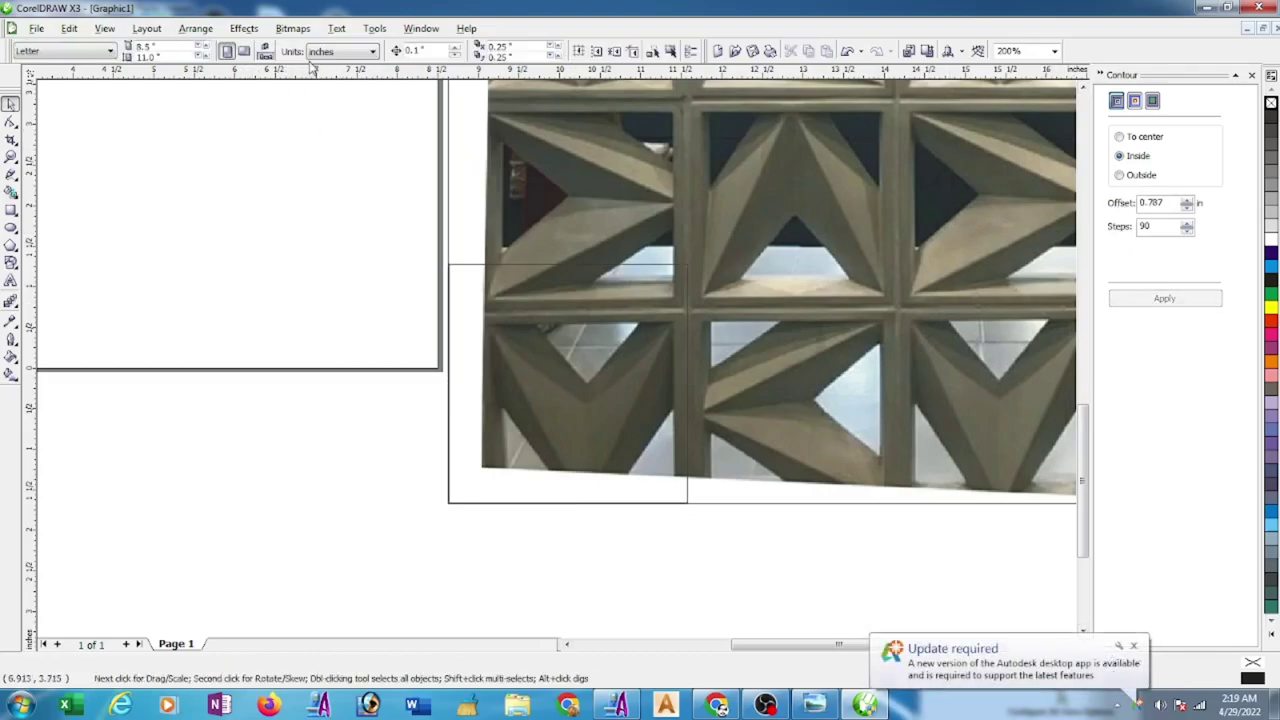
pyautogui.click(342, 52)
pyautogui.click(342, 80)
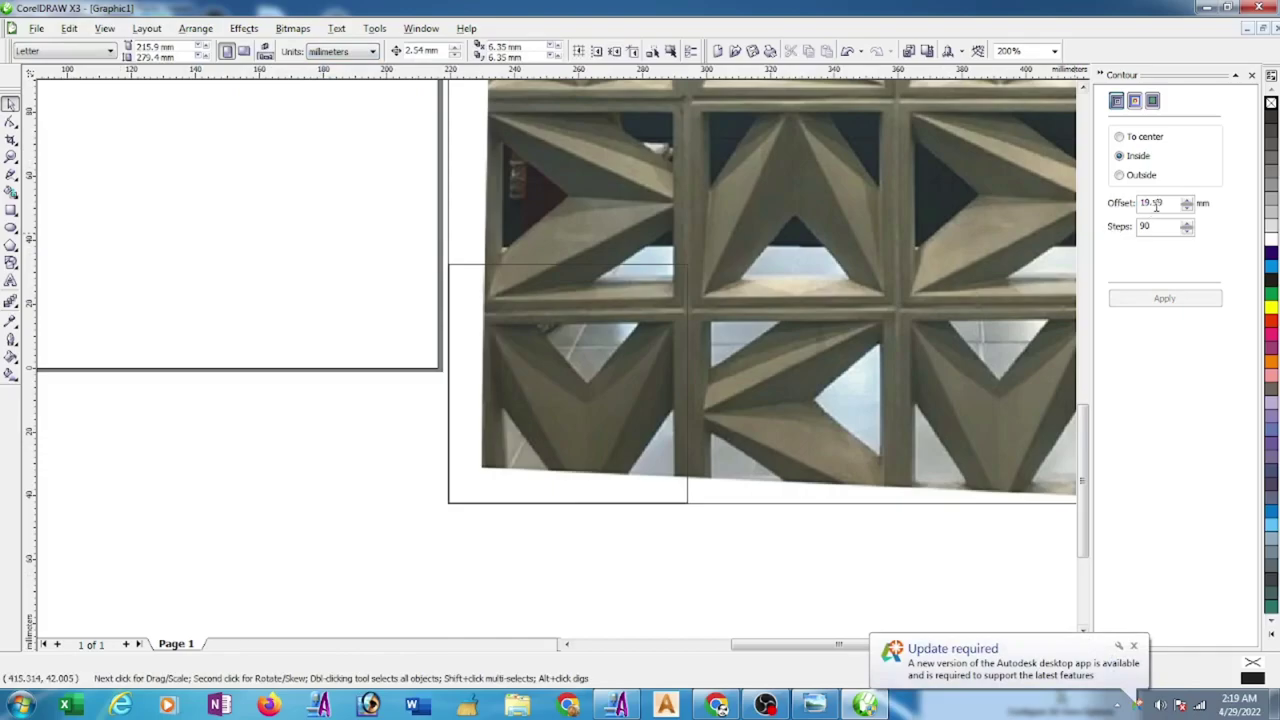
pyautogui.moveTo(1166, 202); pyautogui.dragTo(1129, 208)
pyautogui.write('10.0')
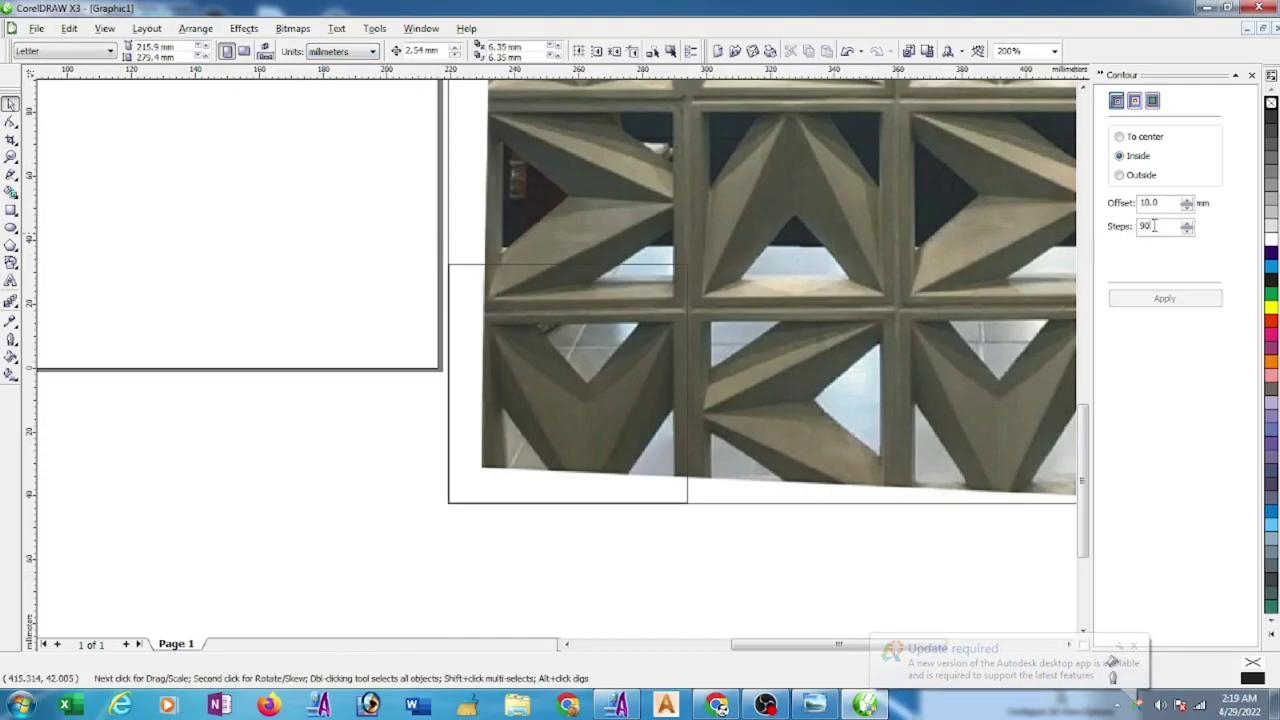
pyautogui.moveTo(1160, 226); pyautogui.dragTo(1100, 240)
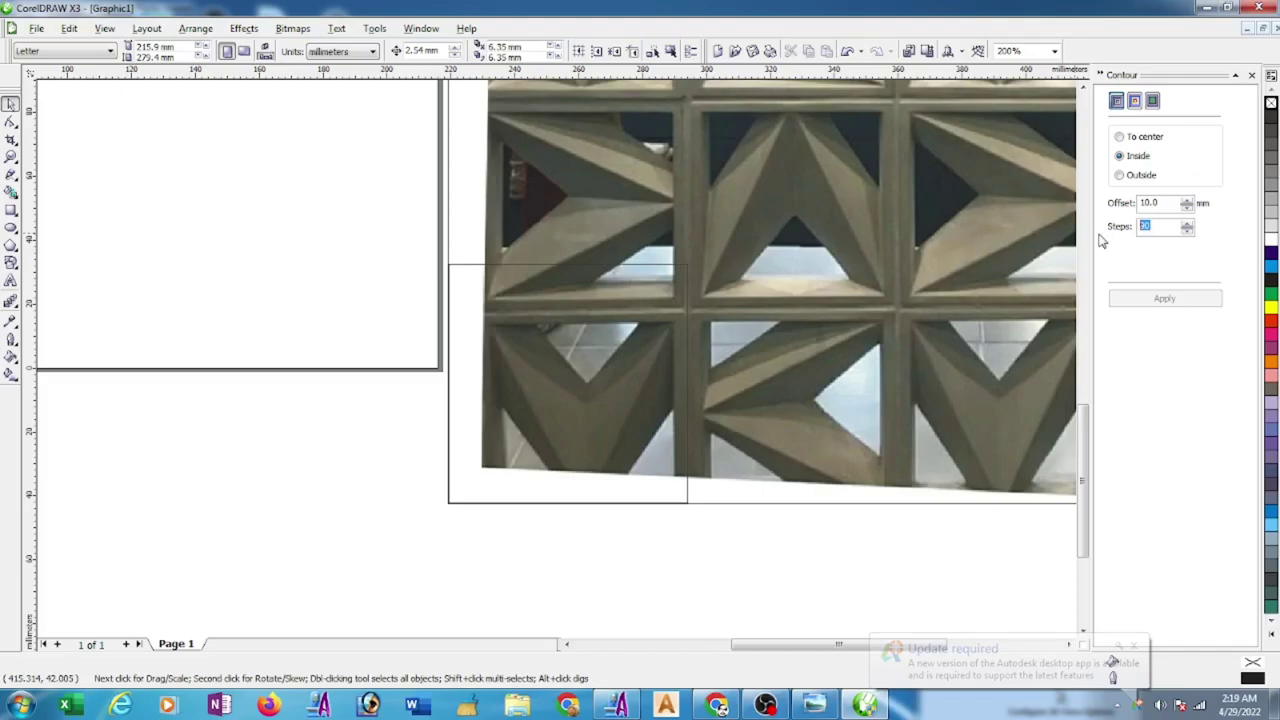
# - Apply an inside contour to the square, first at 6 mm, then changed to 4 mm
pyautogui.click(687, 364)
pyautogui.click(1164, 300)
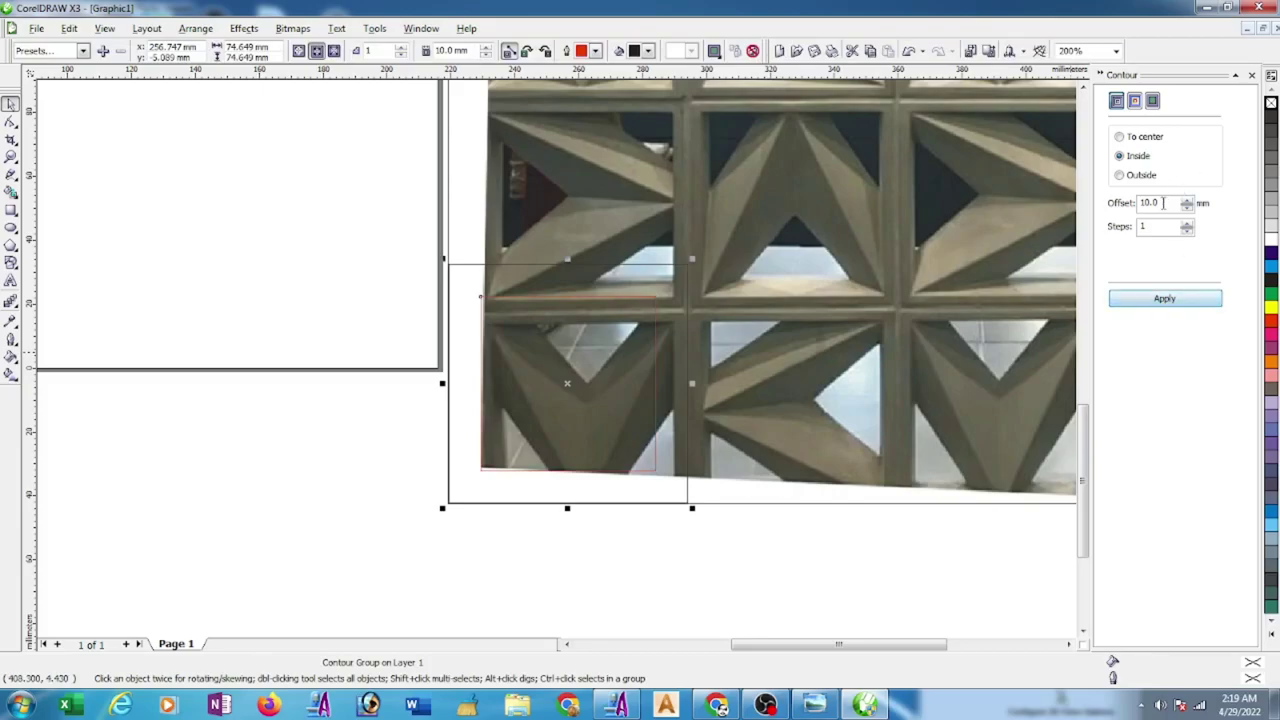
pyautogui.moveTo(1164, 203); pyautogui.dragTo(1132, 207)
pyautogui.write('6')
pyautogui.click(1183, 303)
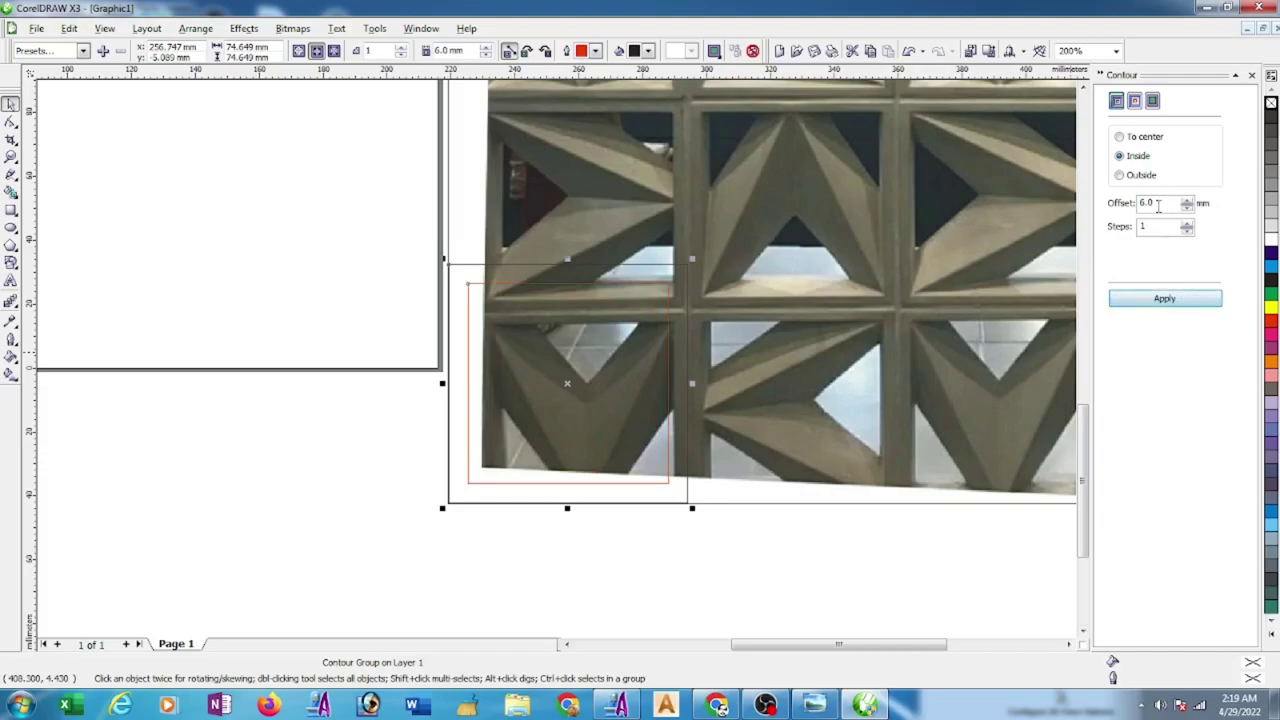
pyautogui.moveTo(1156, 205); pyautogui.dragTo(1100, 222)
pyautogui.write('4')
pyautogui.click(1175, 300)
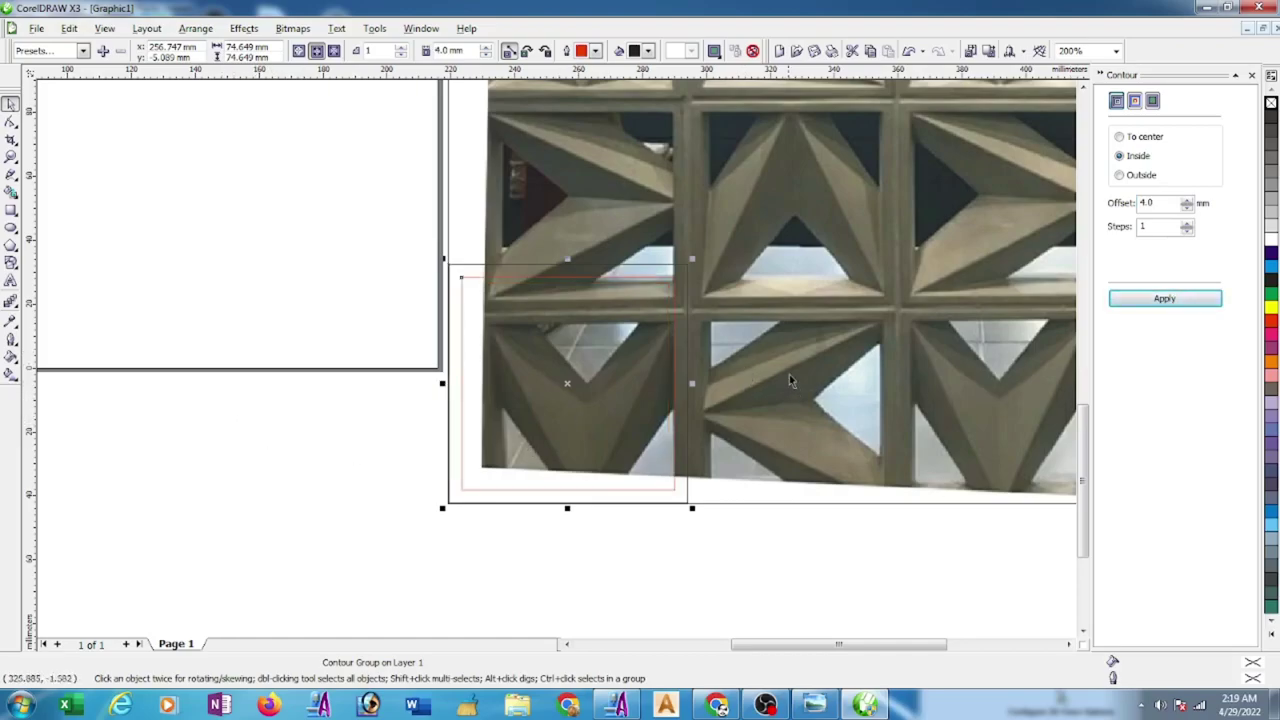
# - Move the contour group up and right onto a central breeze-block tile
pyautogui.scroll(-2, 643, 351)
pyautogui.click(449, 489)
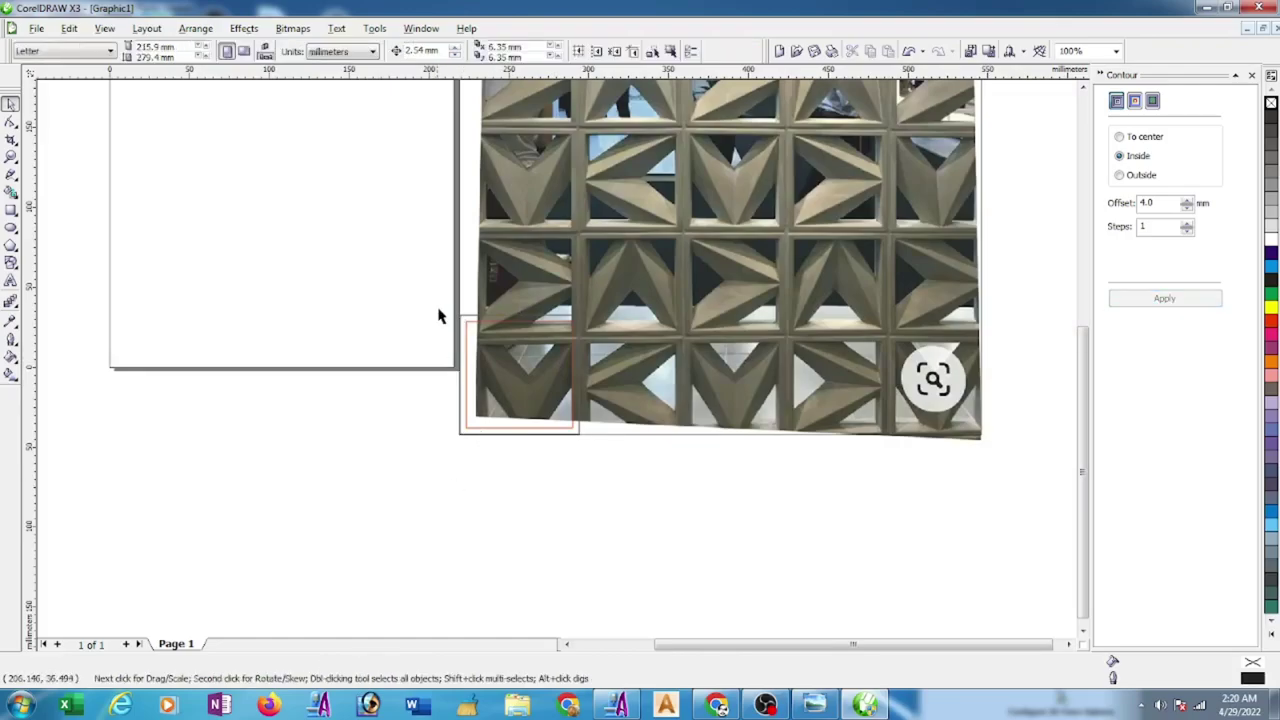
pyautogui.click(548, 420)
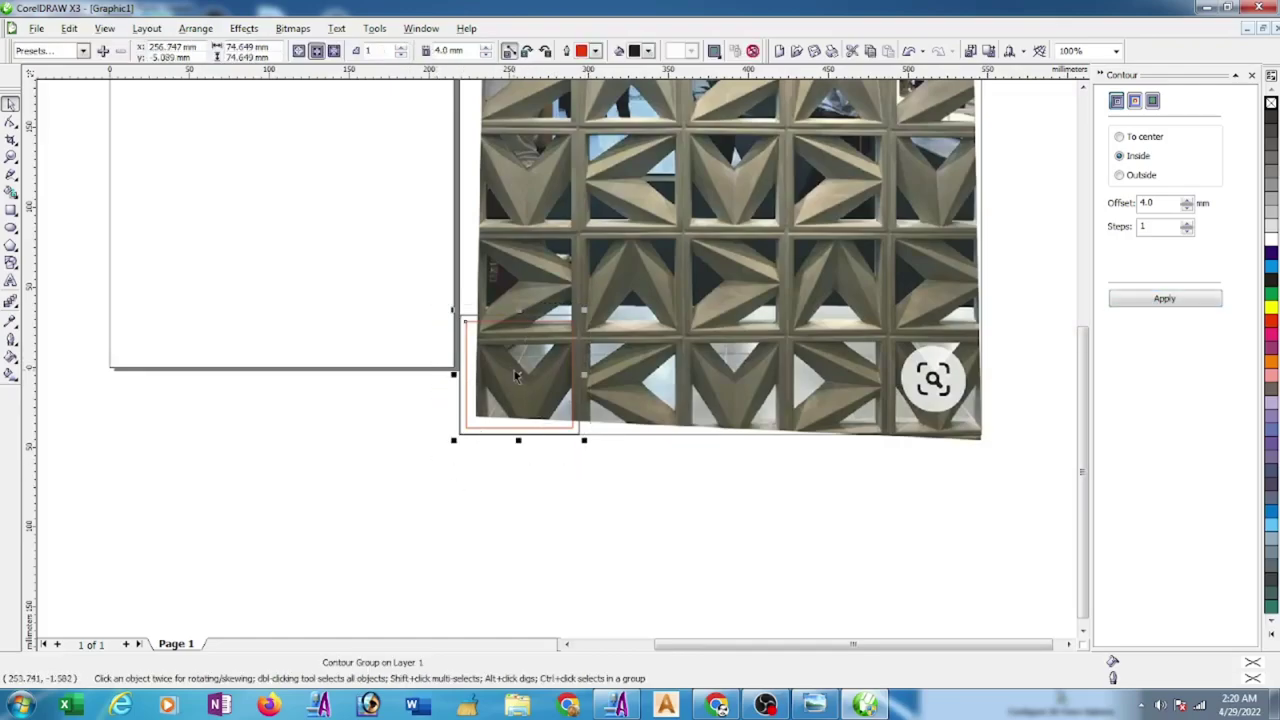
pyautogui.moveTo(519, 374); pyautogui.dragTo(738, 283)
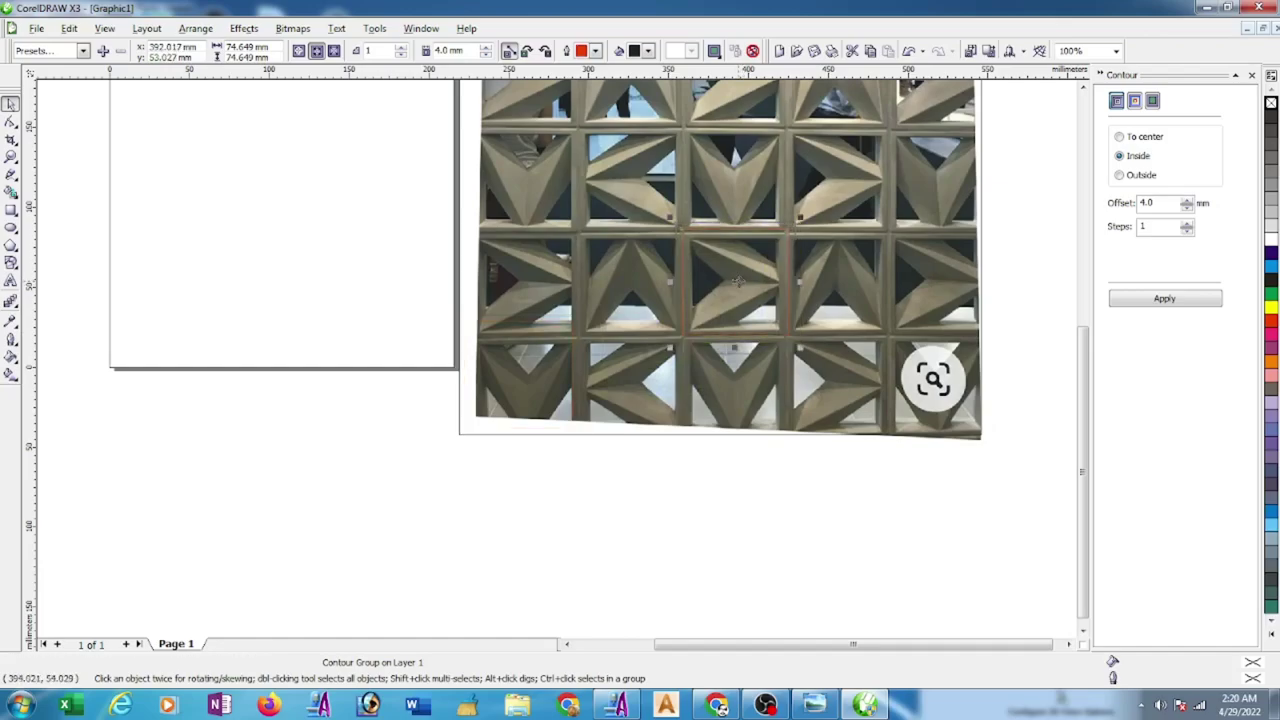
# - Break the contour group apart into two separate squares
pyautogui.scroll(1, 557, 362)
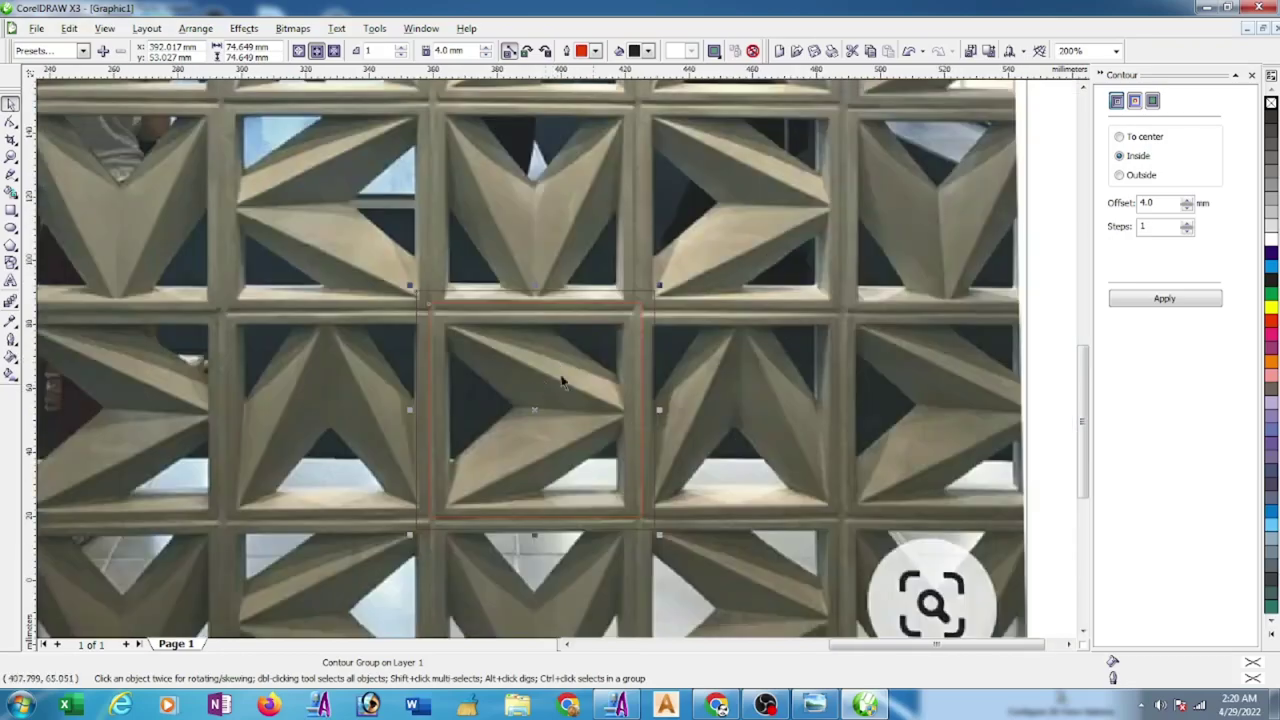
pyautogui.click(196, 28)
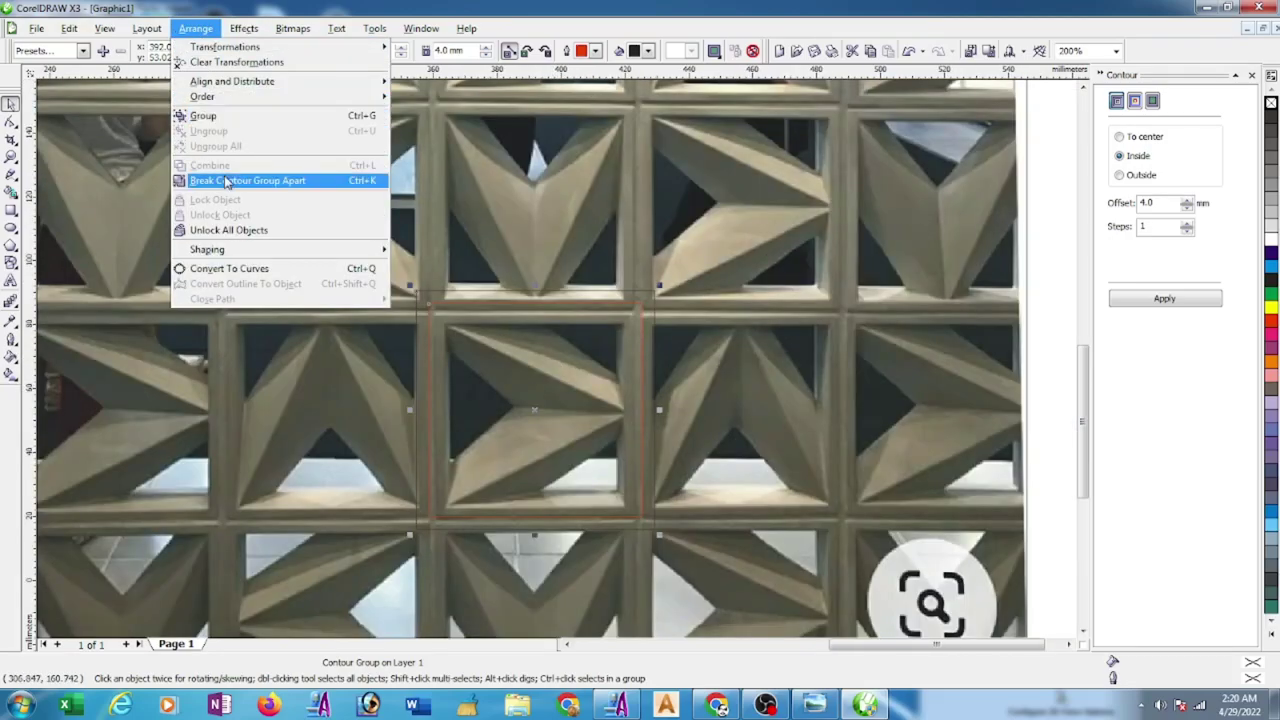
pyautogui.click(226, 184)
# - Outline both squares in thick red and scale them to 65.13 mm around the central block
pyautogui.moveTo(1046, 265)
pyautogui.mouseDown()
pyautogui.moveTo(575, 540)
pyautogui.moveTo(364, 590)
pyautogui.mouseUp()
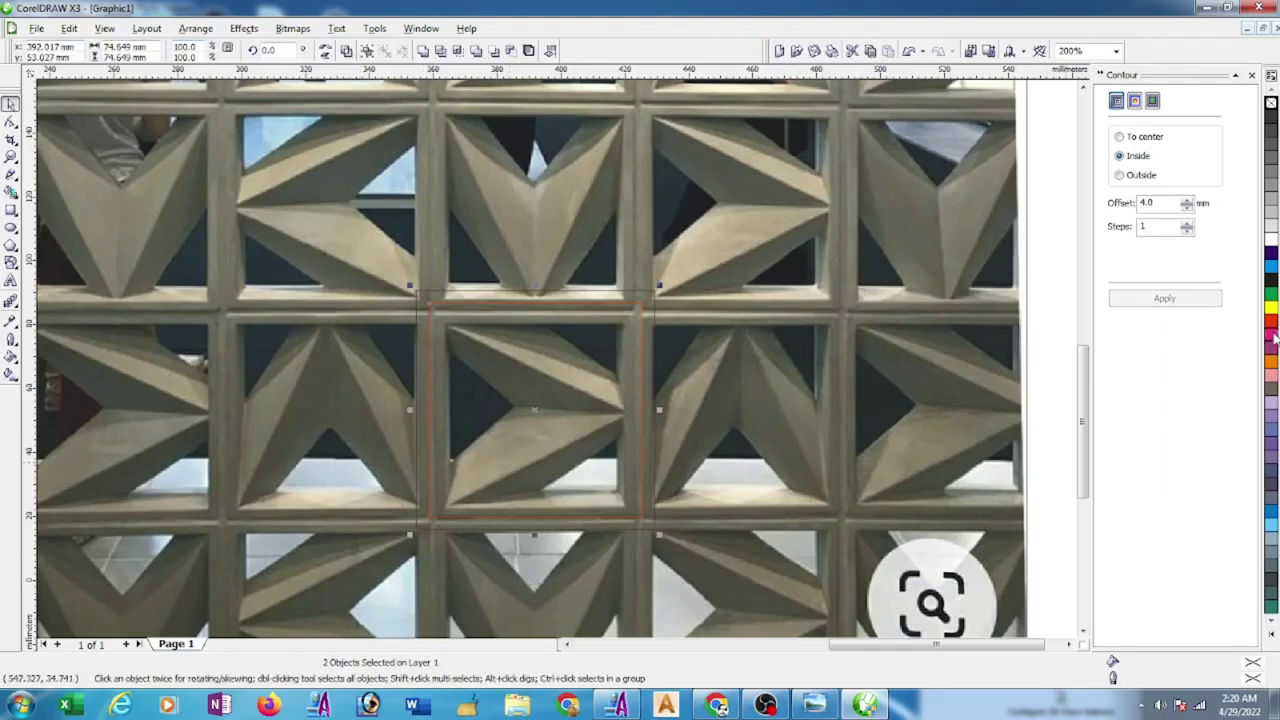
pyautogui.rightClick(1275, 322)
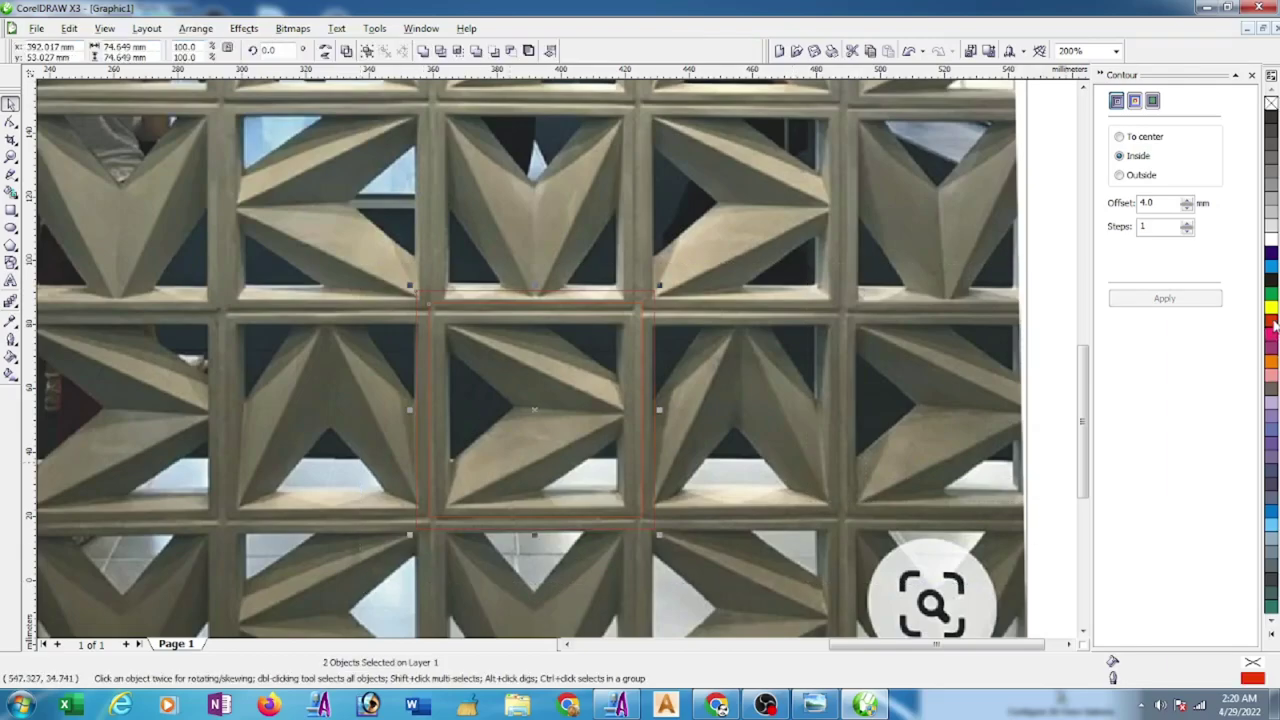
pyautogui.click(12, 340)
pyautogui.click(152, 347)
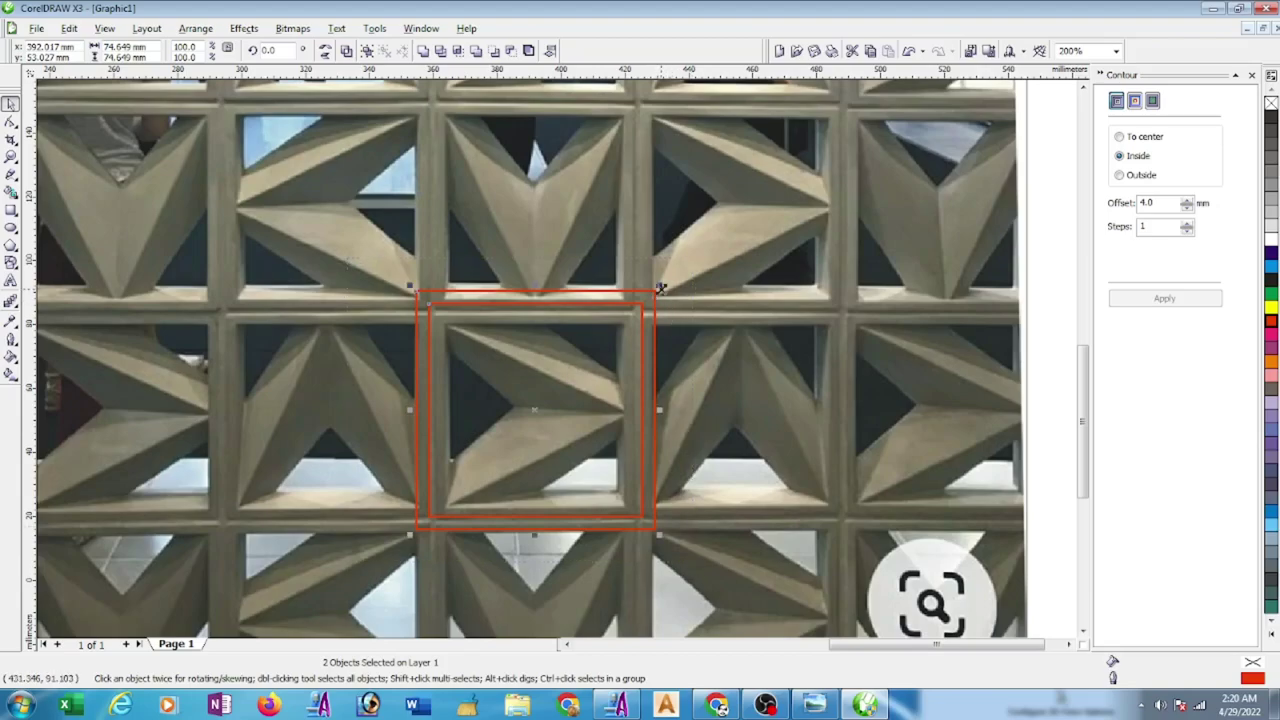
pyautogui.moveTo(661, 289); pyautogui.dragTo(640, 312)
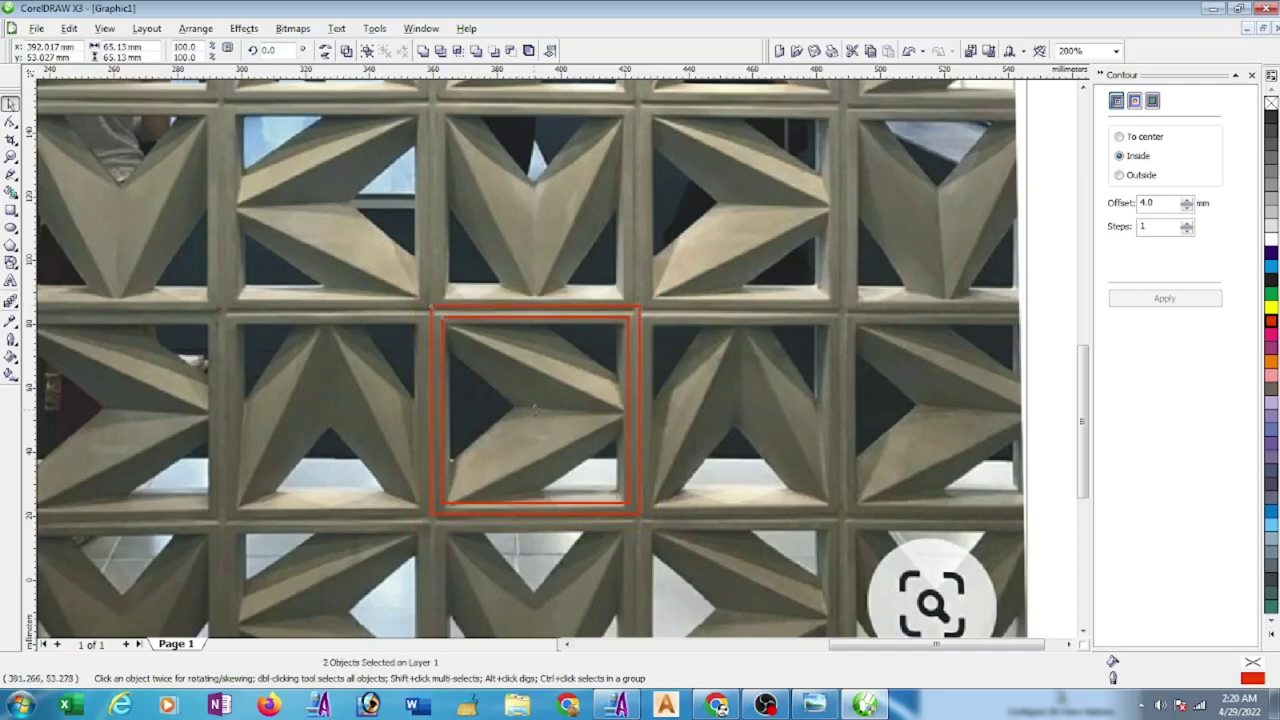
pyautogui.moveTo(534, 409); pyautogui.dragTo(535, 413)
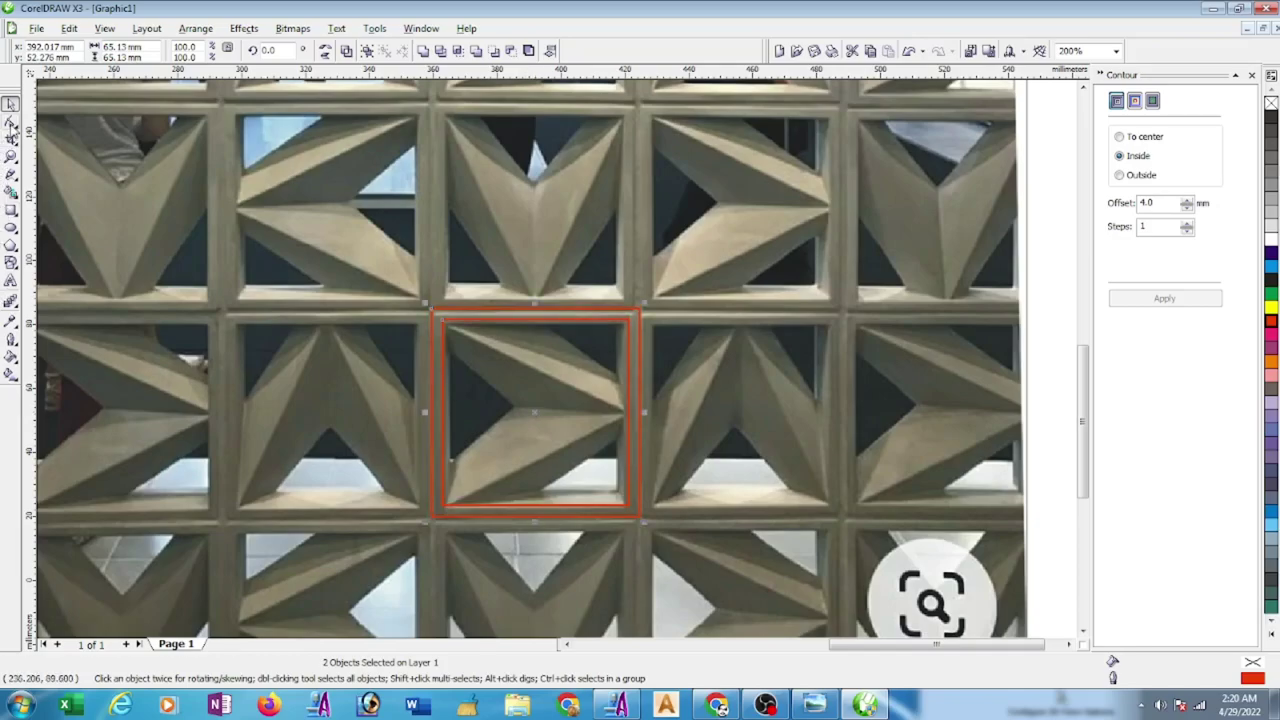
# - Draw the inner three-node chevron line inside the square with the Bezier tool
pyautogui.click(11, 177)
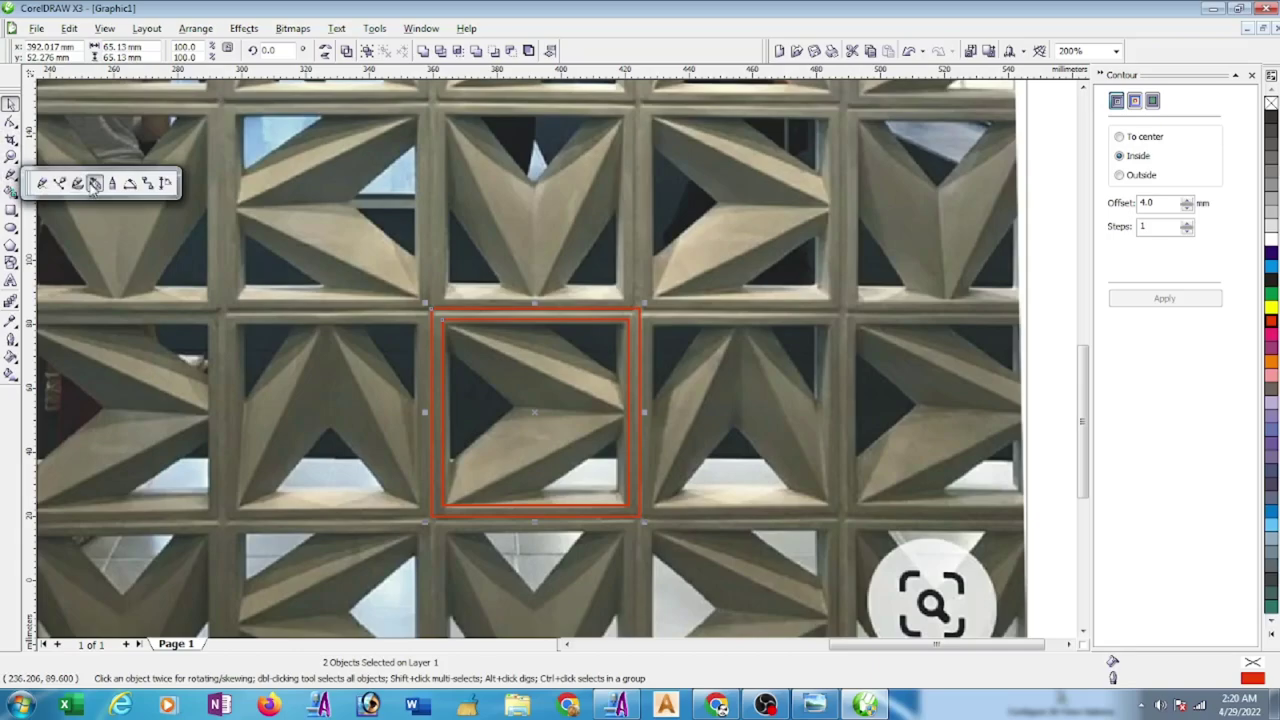
pyautogui.click(91, 183)
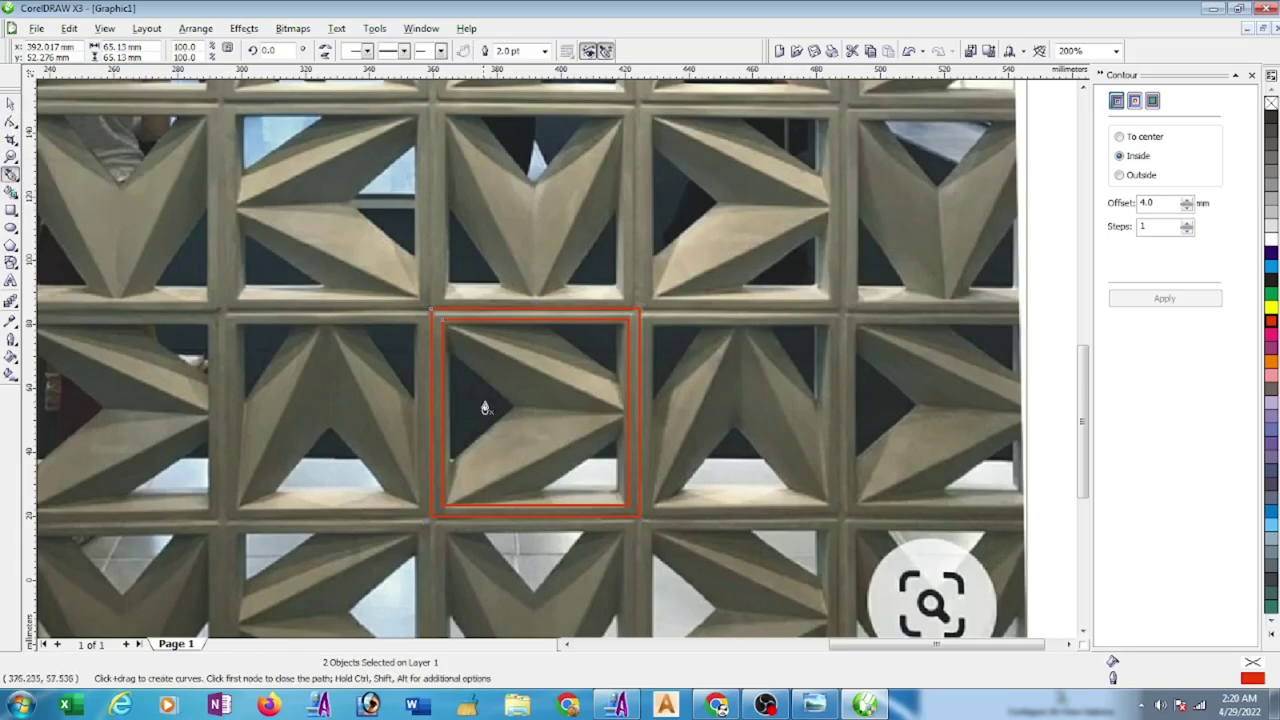
pyautogui.click(436, 341)
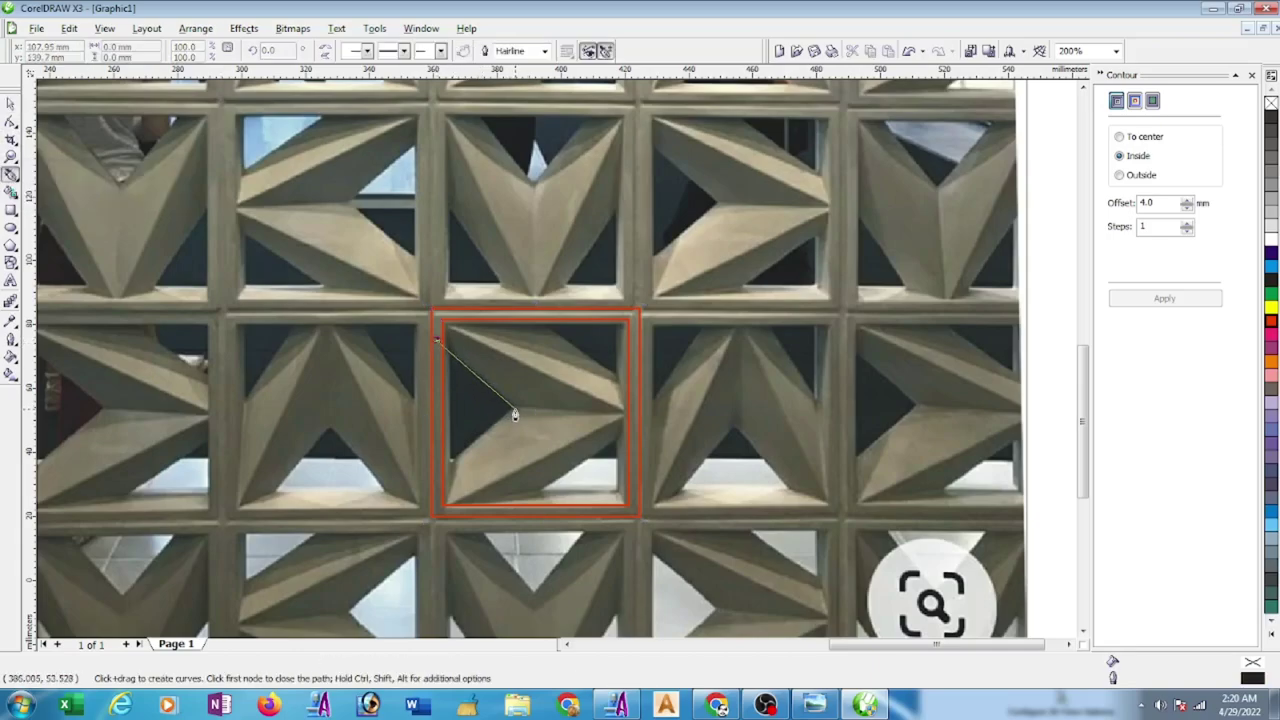
pyautogui.doubleClick(514, 414)
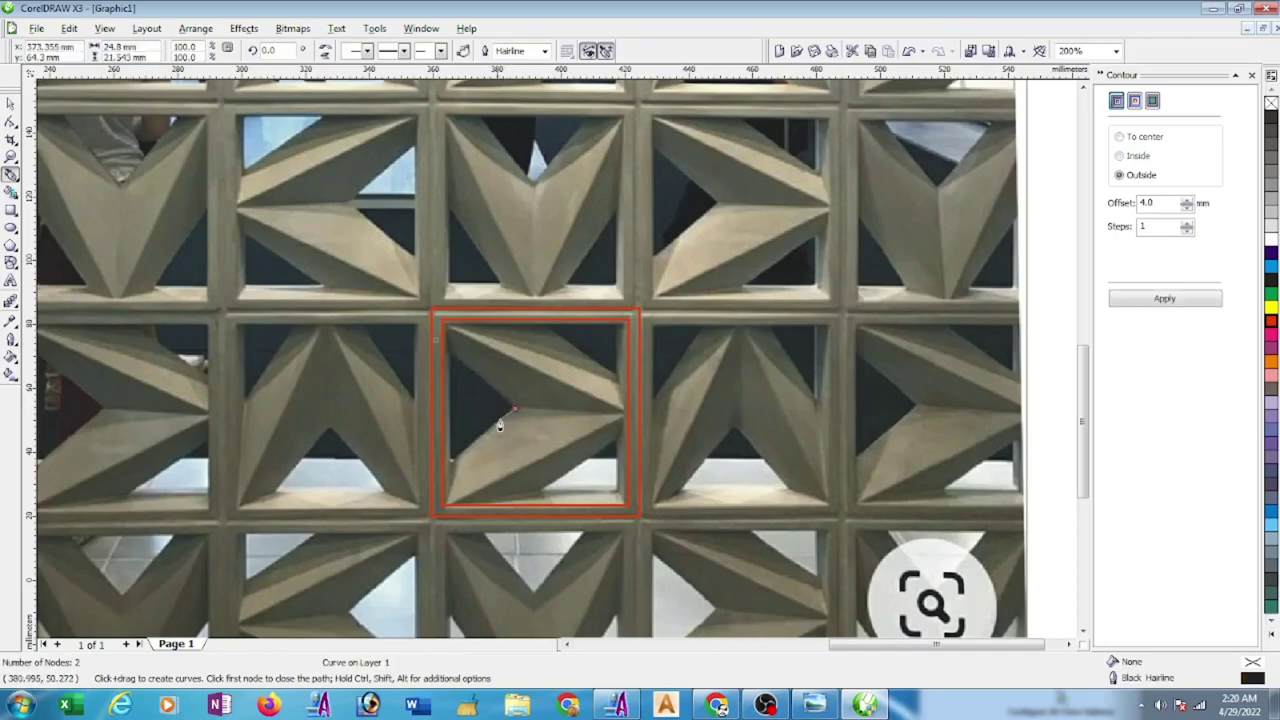
pyautogui.click(437, 480)
# - Draw the outer chevron from above the block, pointing right, ending below it
pyautogui.click(480, 281)
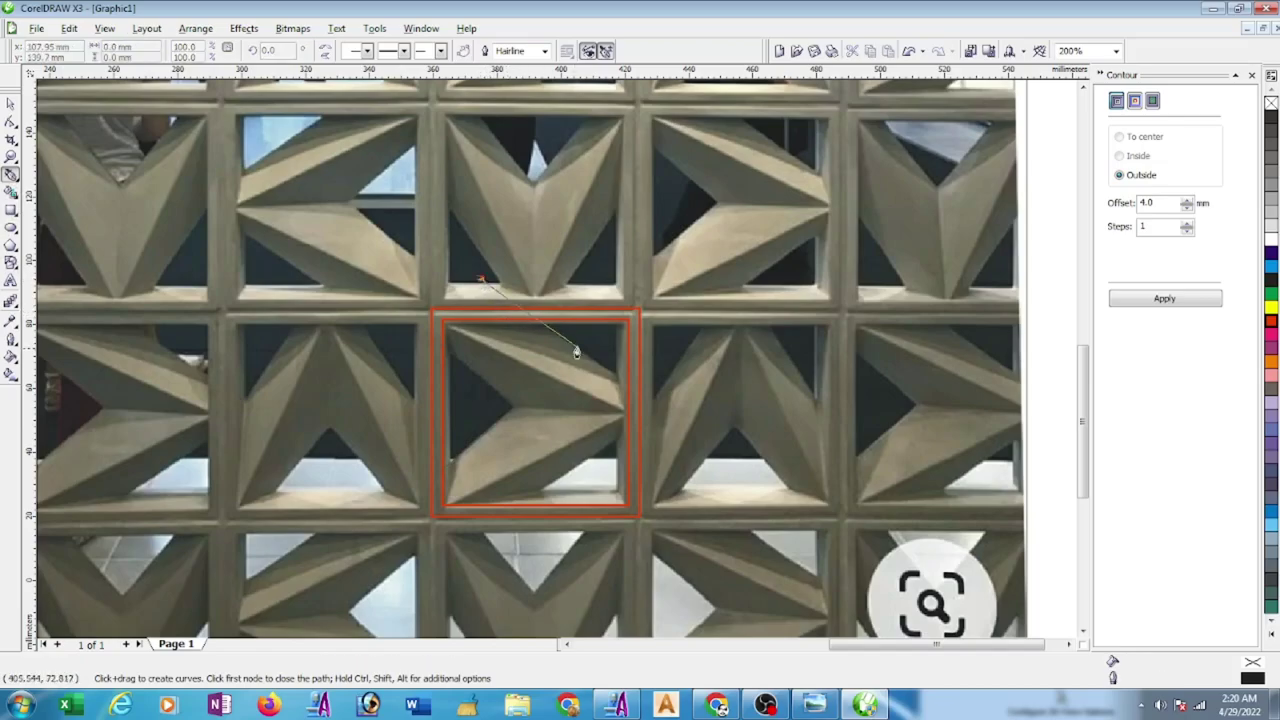
pyautogui.click(667, 411)
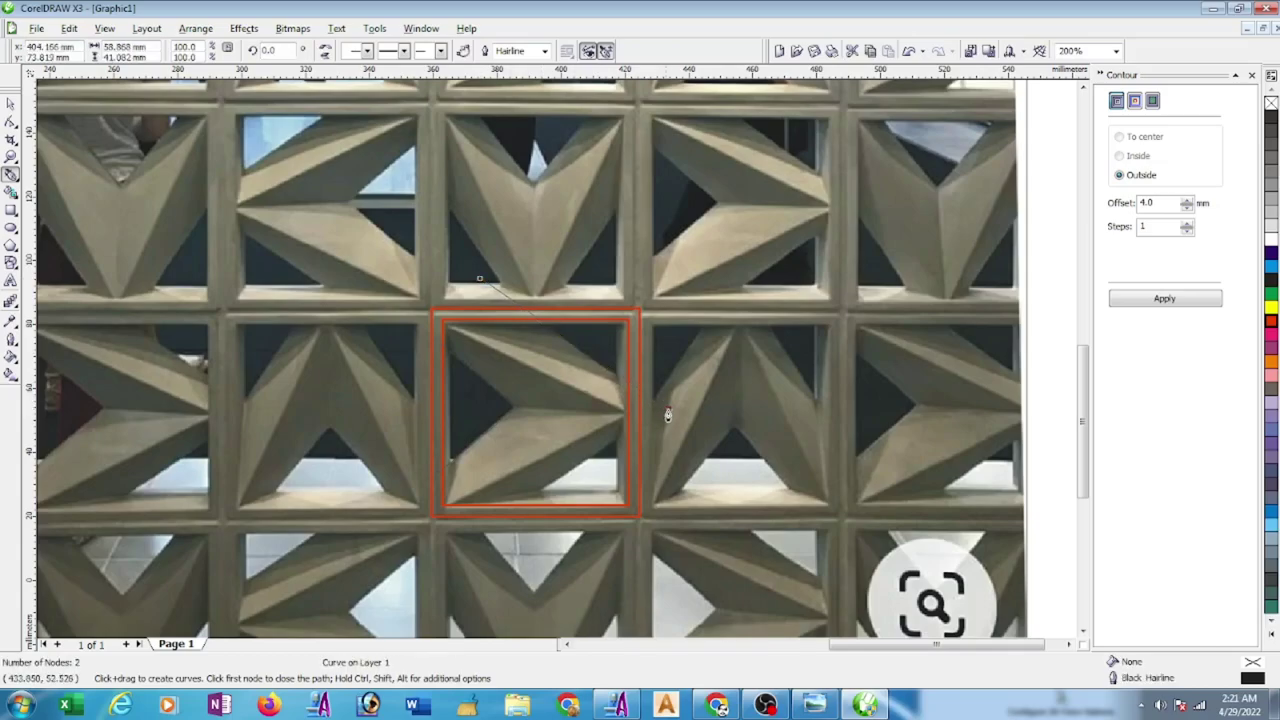
pyautogui.click(448, 556)
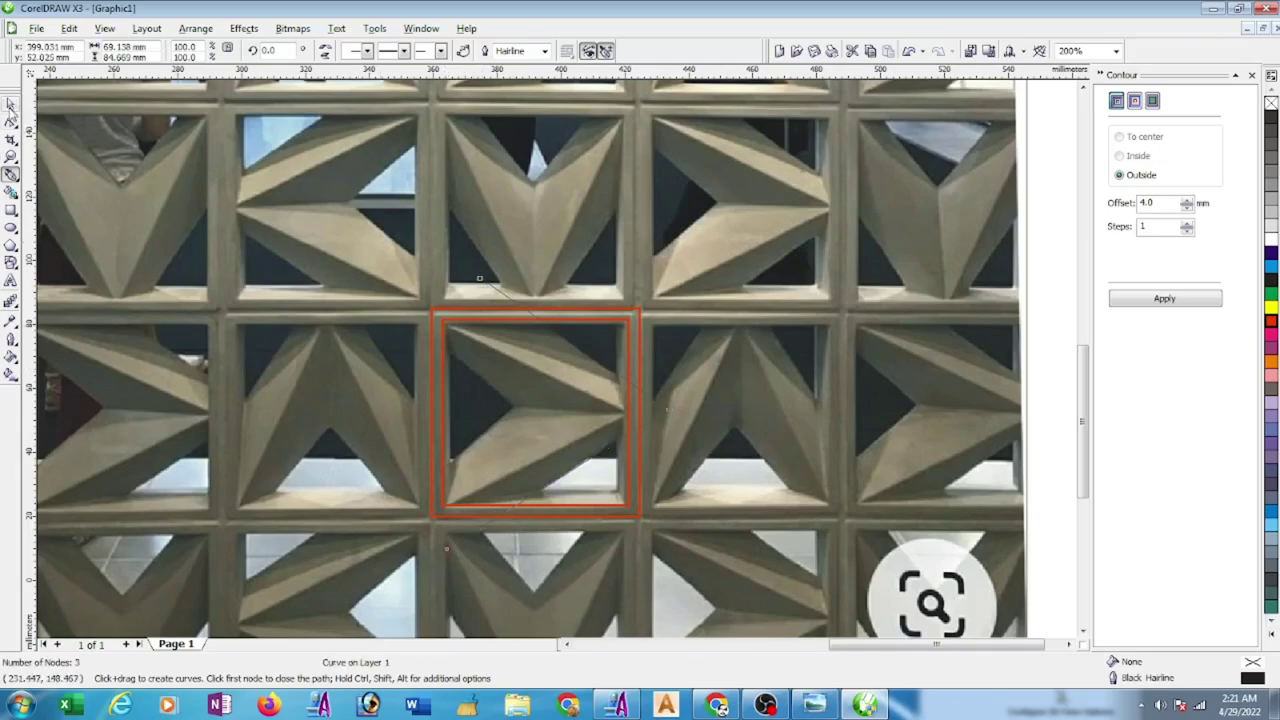
pyautogui.click(10, 103)
# - Give the squares and both chevron lines a thick red outline
pyautogui.moveTo(382, 300); pyautogui.dragTo(729, 594)
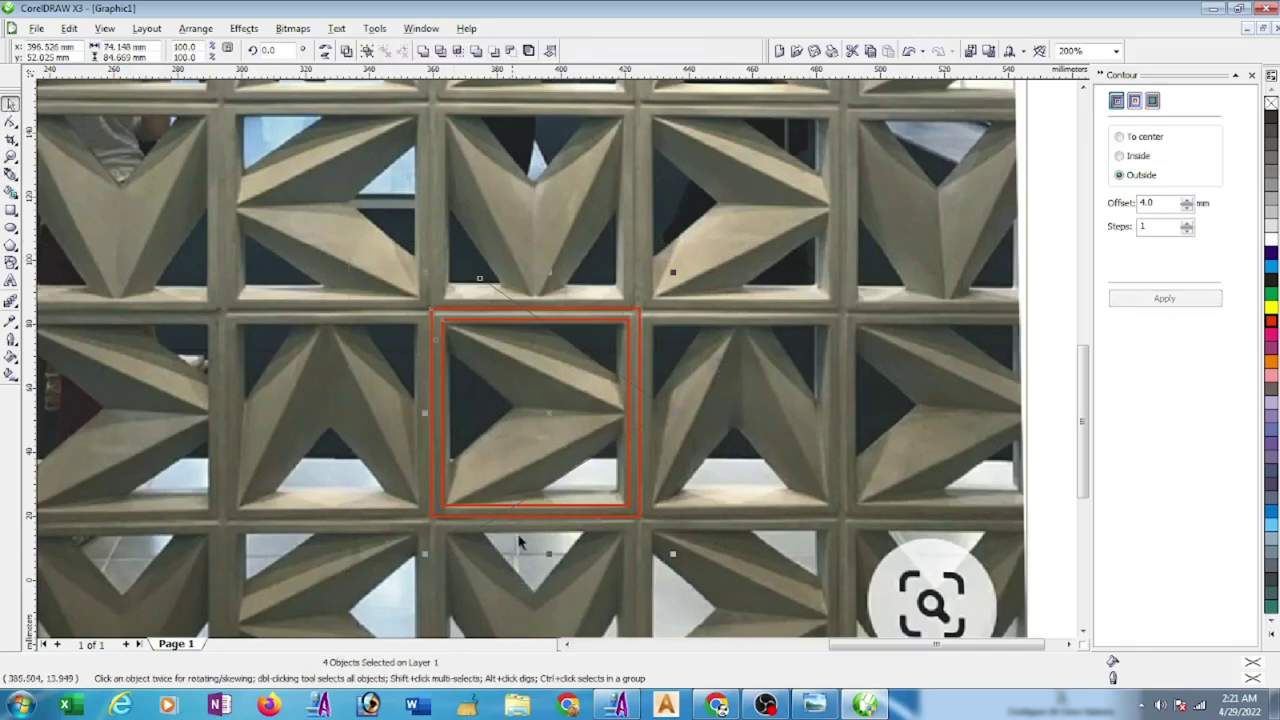
pyautogui.click(10, 340)
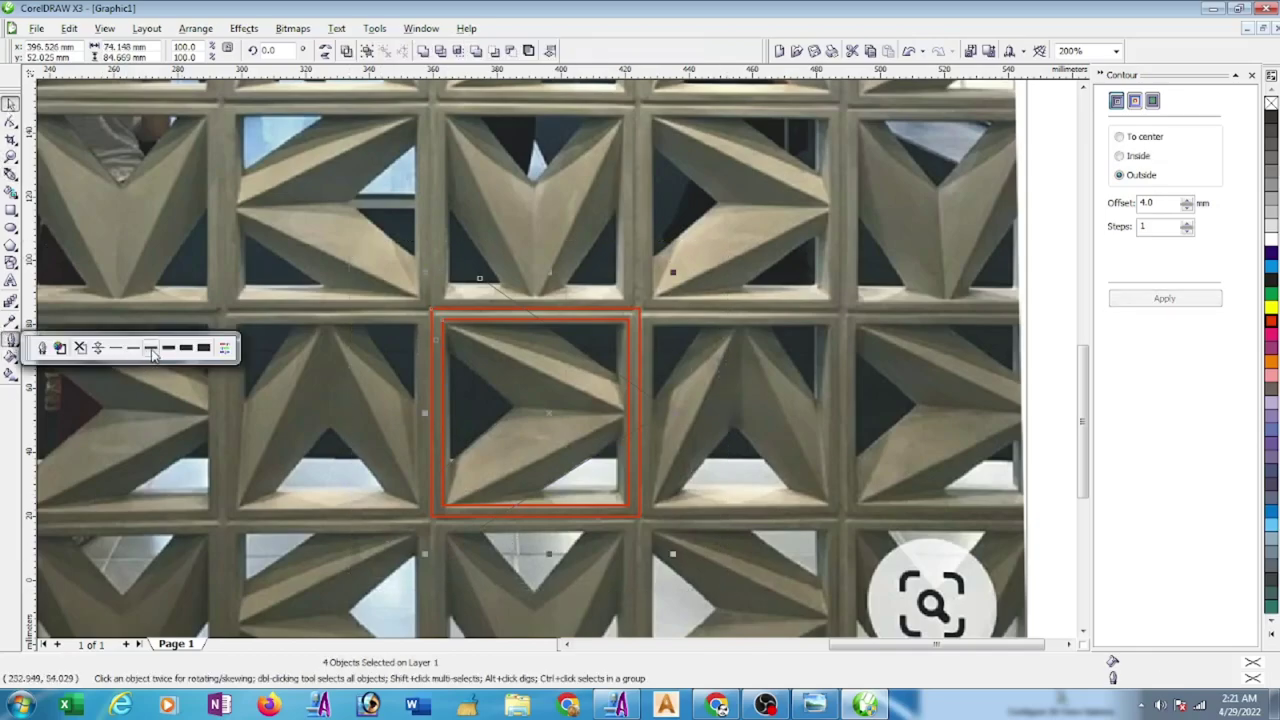
pyautogui.click(152, 352)
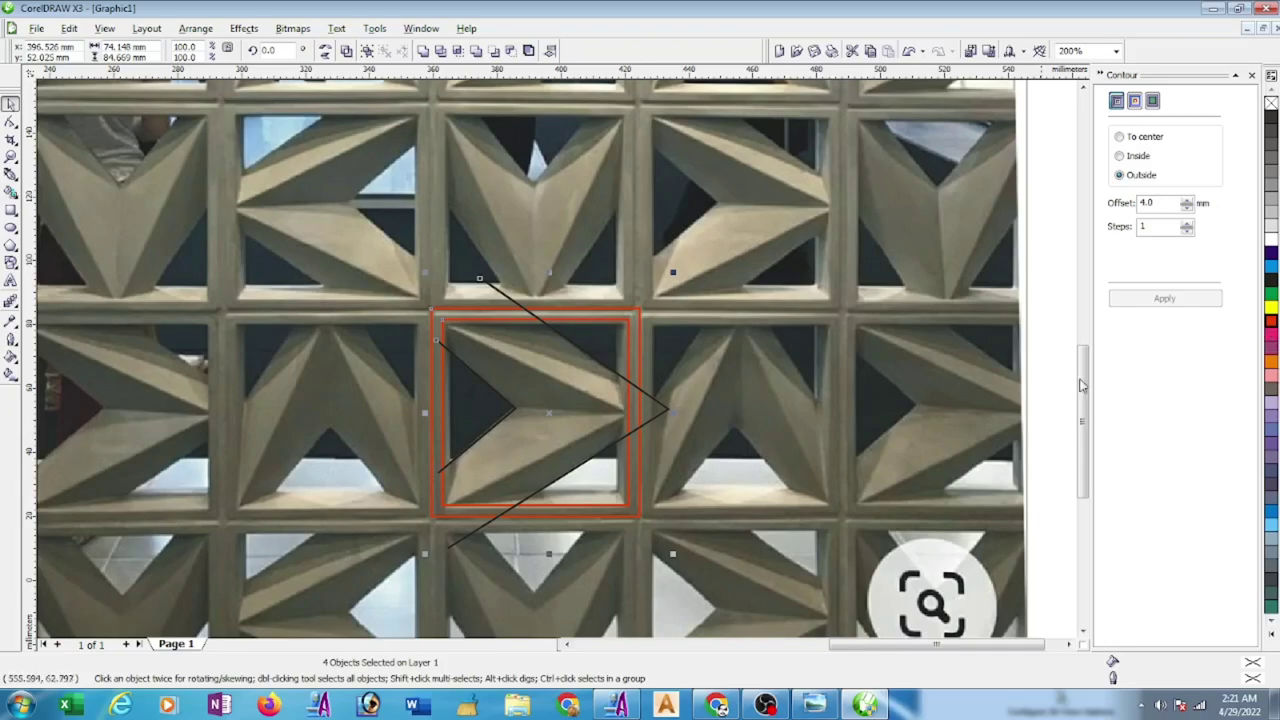
pyautogui.rightClick(1268, 323)
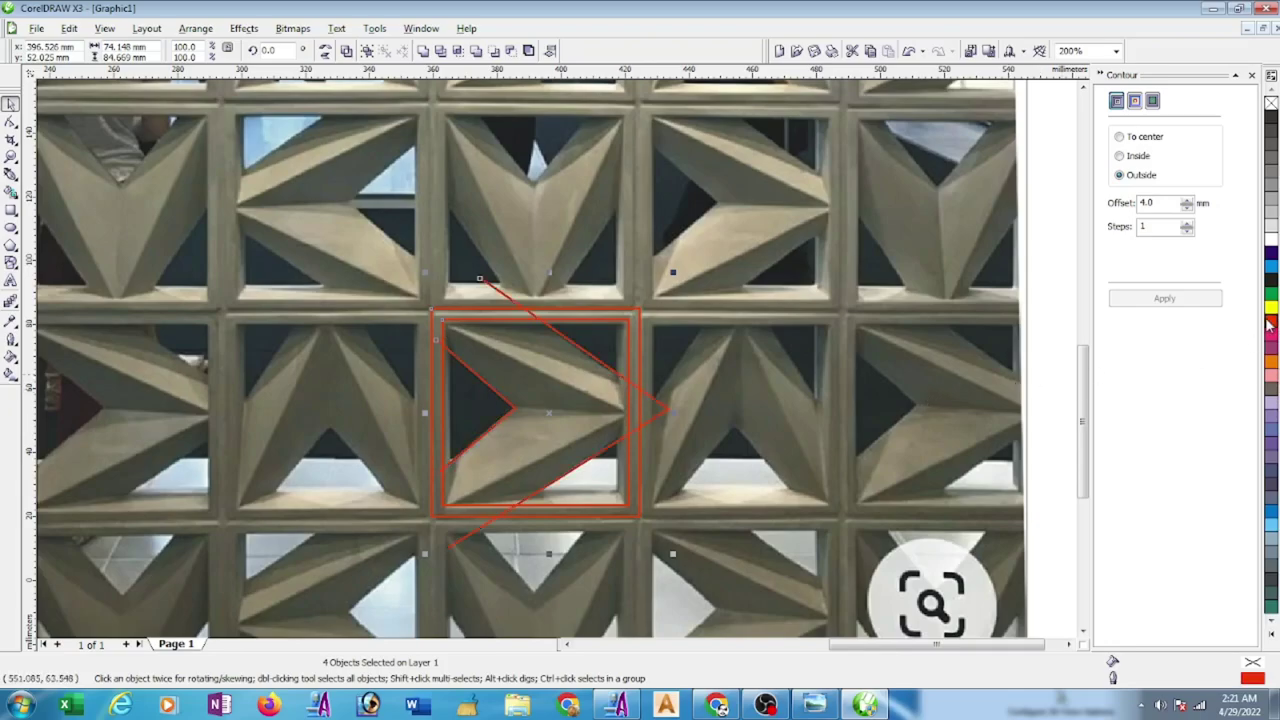
pyautogui.press('Escape')
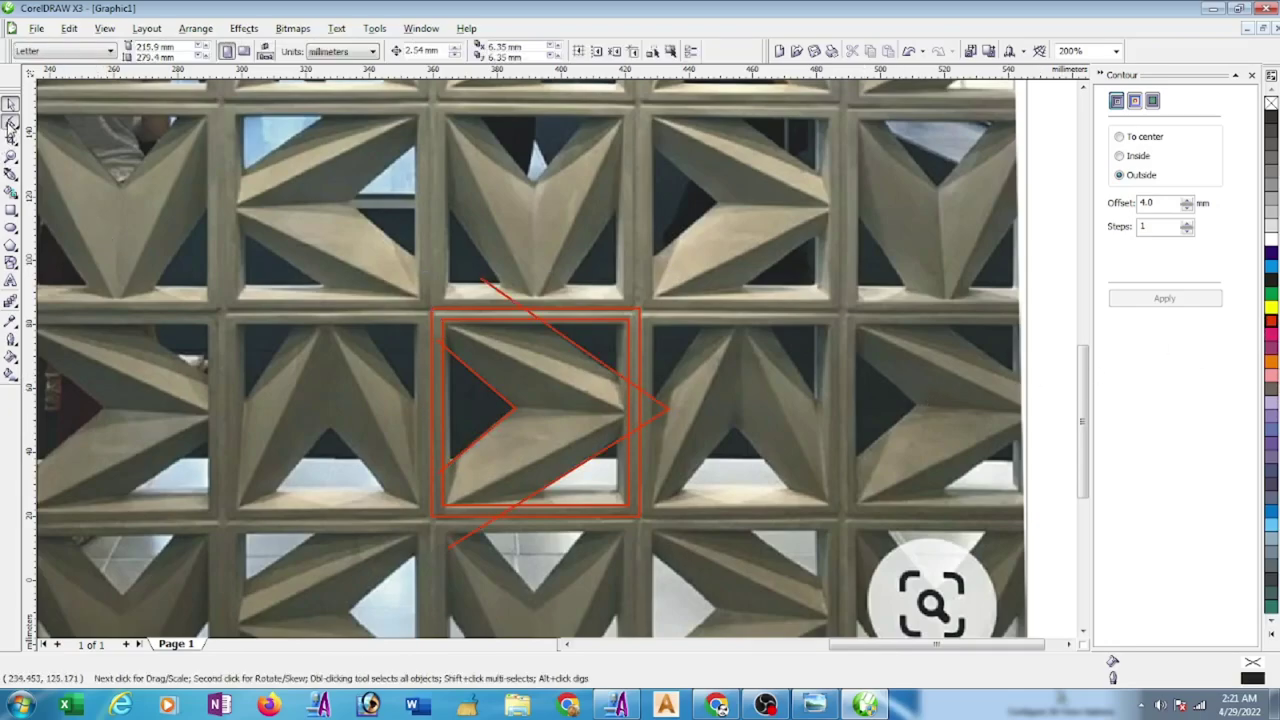
# - Drag the inner and outer chevrons' end nodes outward beyond the red squares
pyautogui.click(10, 121)
pyautogui.click(488, 287)
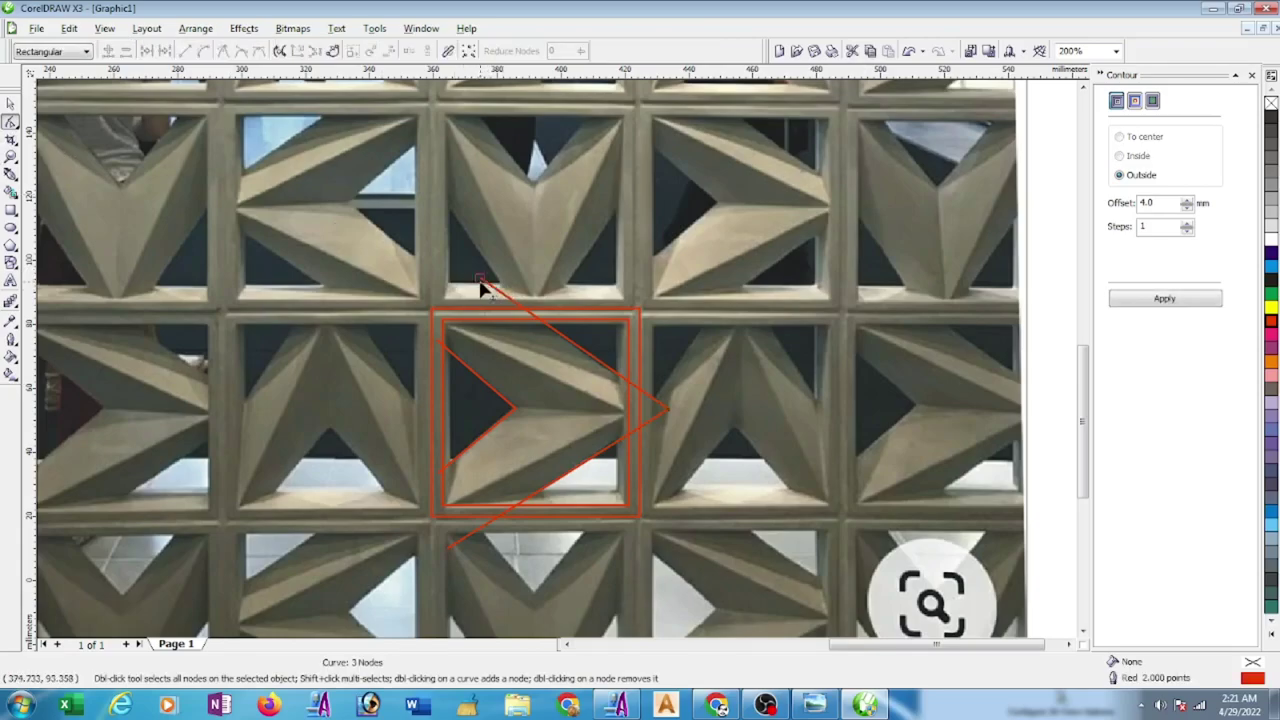
pyautogui.moveTo(480, 281); pyautogui.dragTo(448, 256)
pyautogui.click(455, 355)
pyautogui.moveTo(437, 346); pyautogui.dragTo(394, 311)
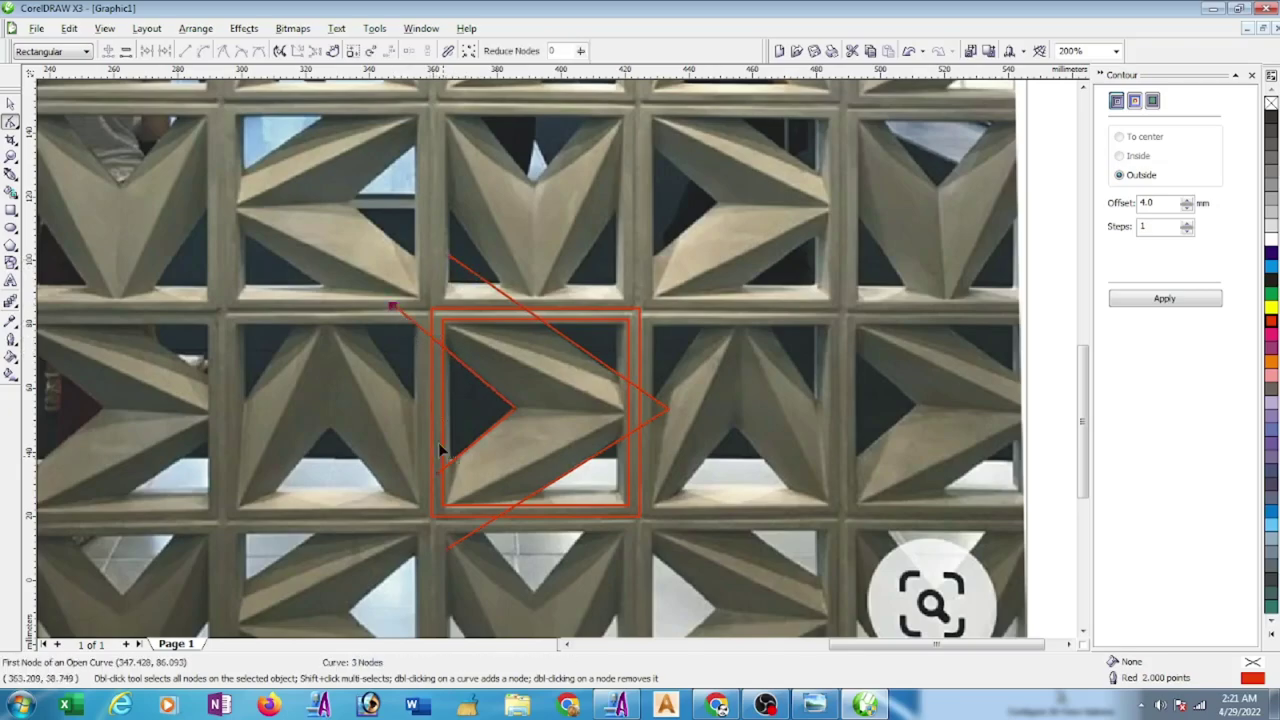
pyautogui.moveTo(438, 470); pyautogui.dragTo(388, 512)
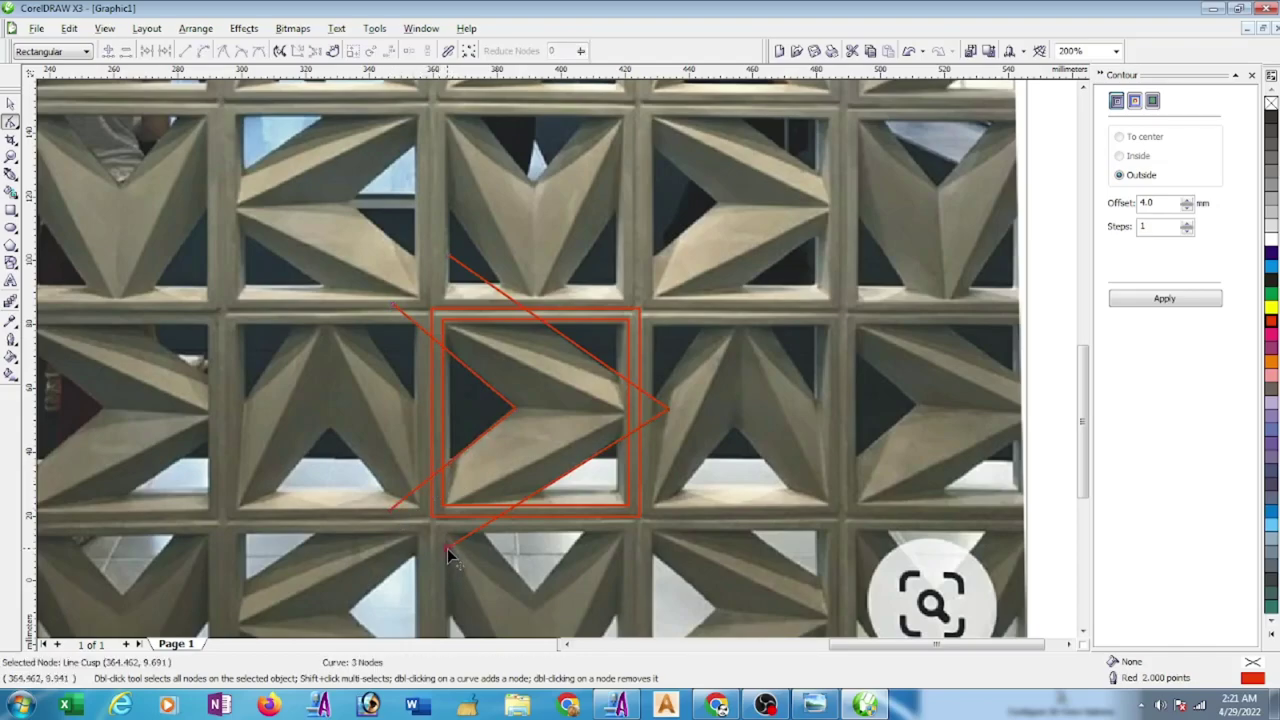
pyautogui.moveTo(447, 548); pyautogui.dragTo(415, 577)
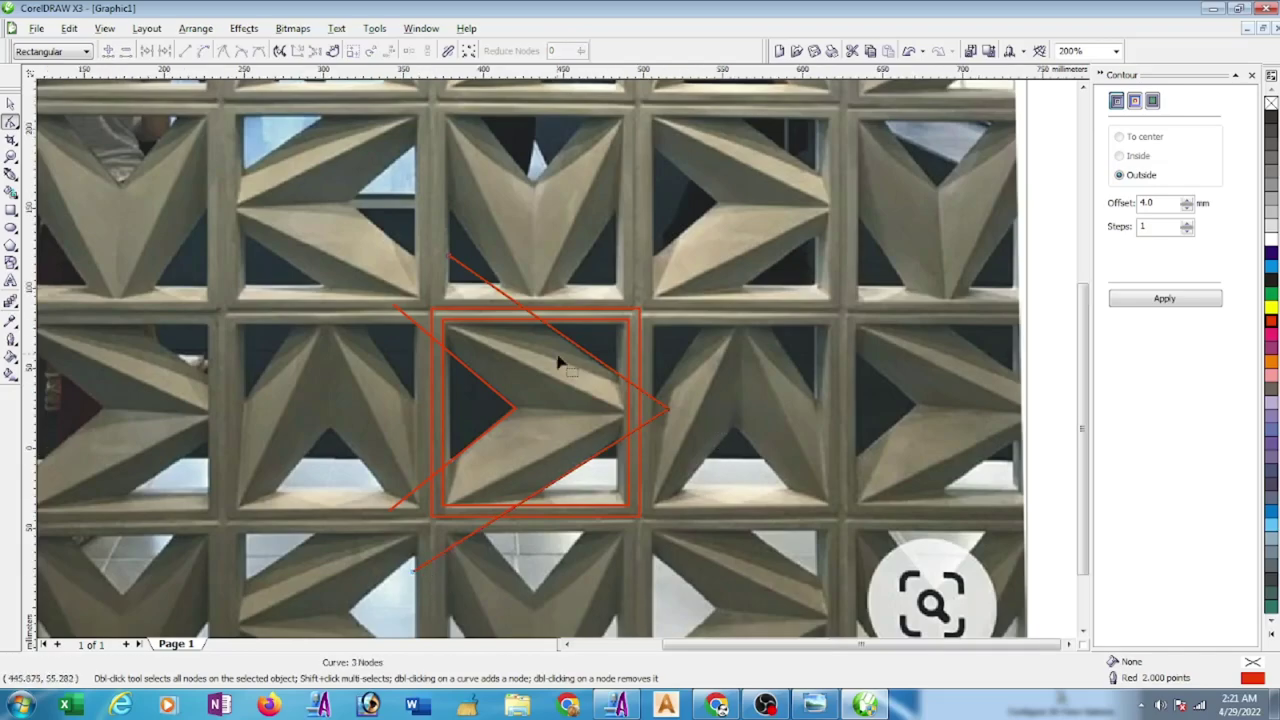
pyautogui.press('F3')
# - Zoom out and move the red square-and-chevron motif onto blank canvas below the photo
pyautogui.press('space')
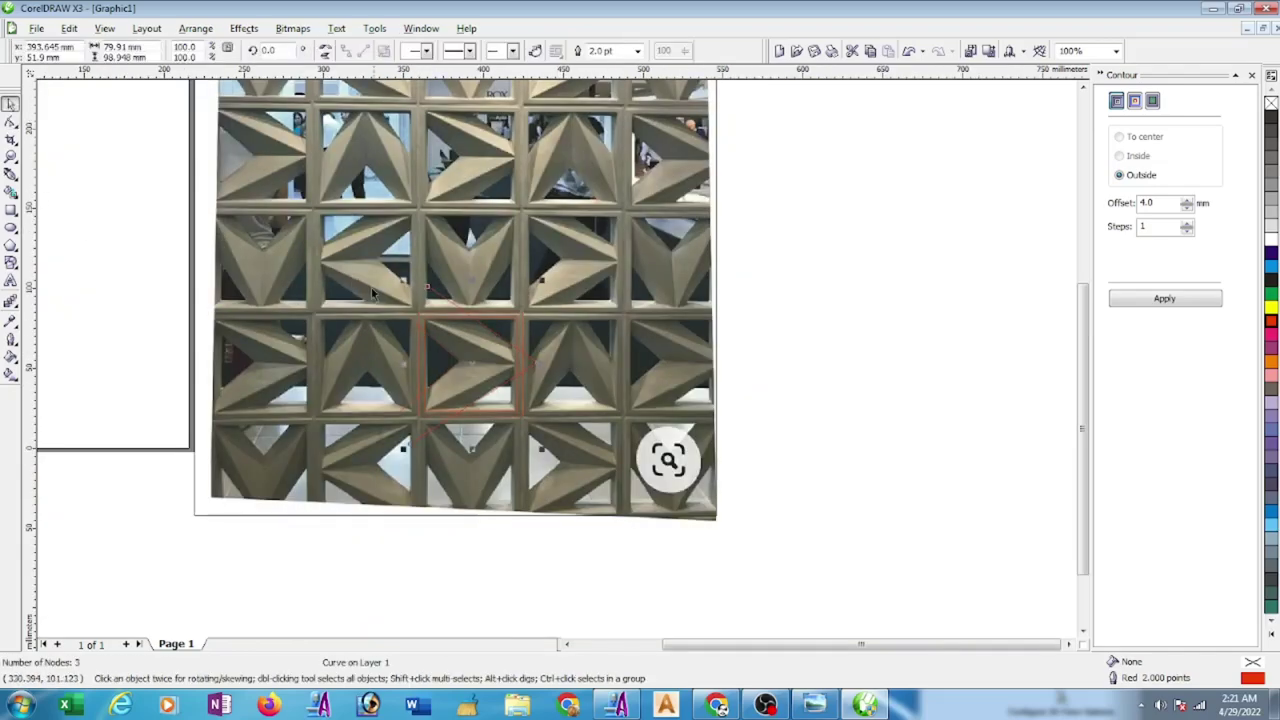
pyautogui.press('F3')
pyautogui.press('F3')
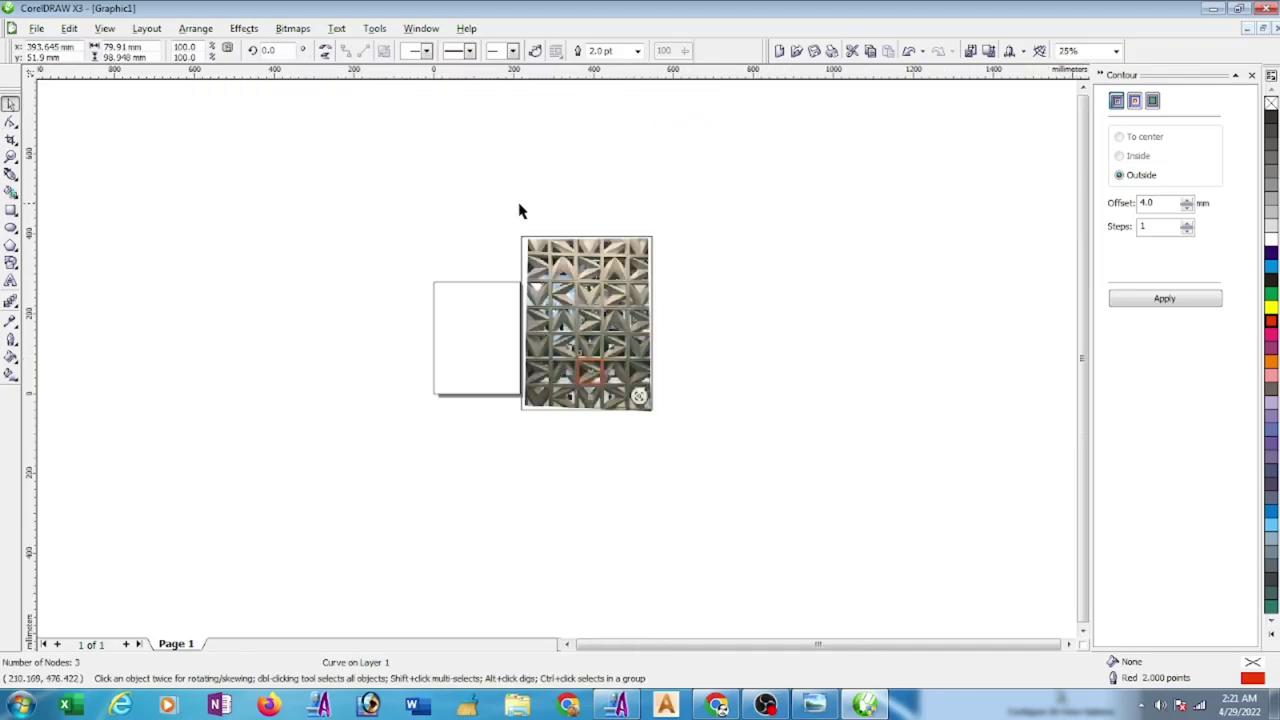
pyautogui.moveTo(518, 210); pyautogui.dragTo(683, 458)
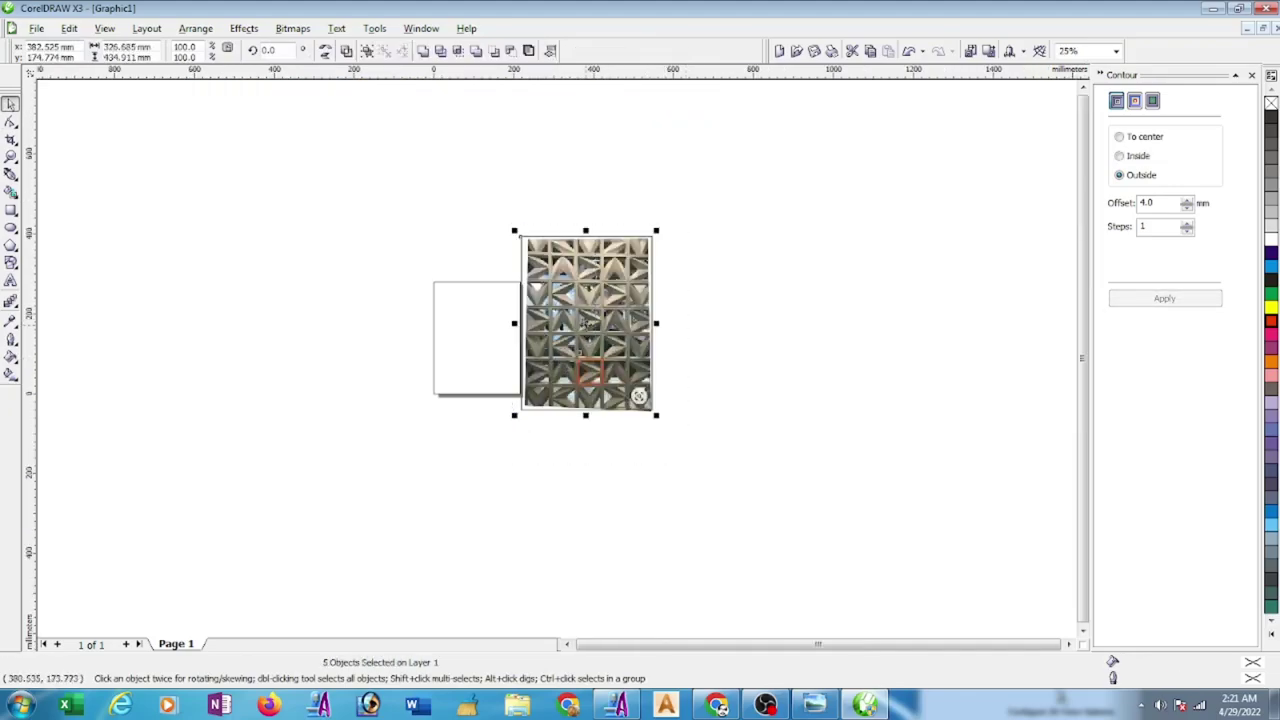
pyautogui.moveTo(589, 322)
pyautogui.mouseDown()
pyautogui.moveTo(760, 331)
pyautogui.moveTo(798, 413)
pyautogui.moveTo(661, 469)
pyautogui.mouseUp()
pyautogui.click(718, 510)
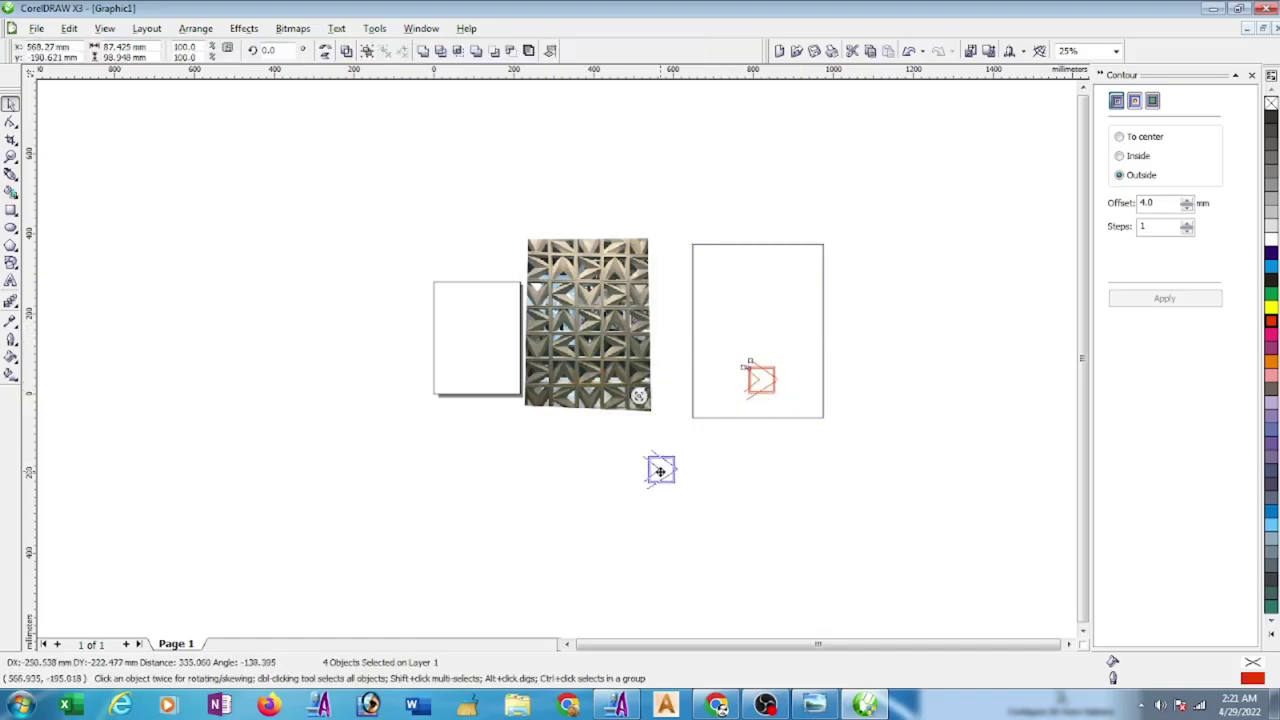
pyautogui.click(750, 482)
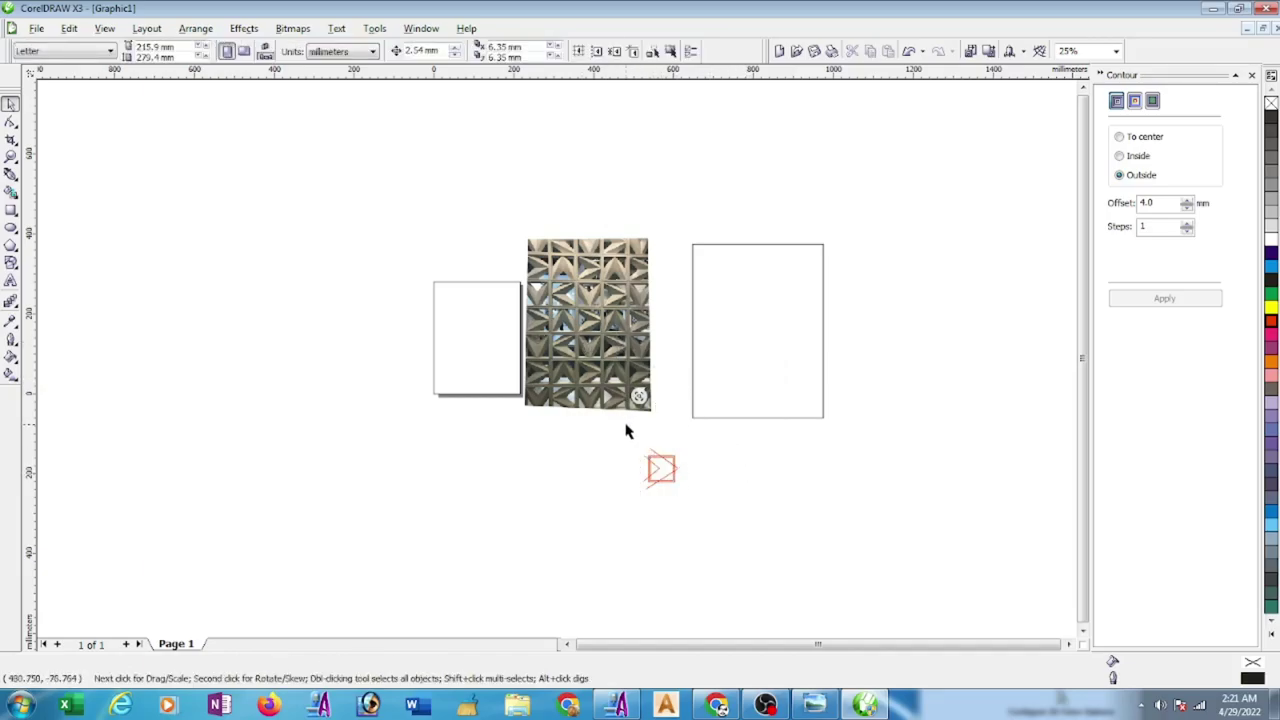
pyautogui.scroll(1, 655, 466)
# - Move the chevron curve left, away from the squares
pyautogui.scroll(1, 572, 358)
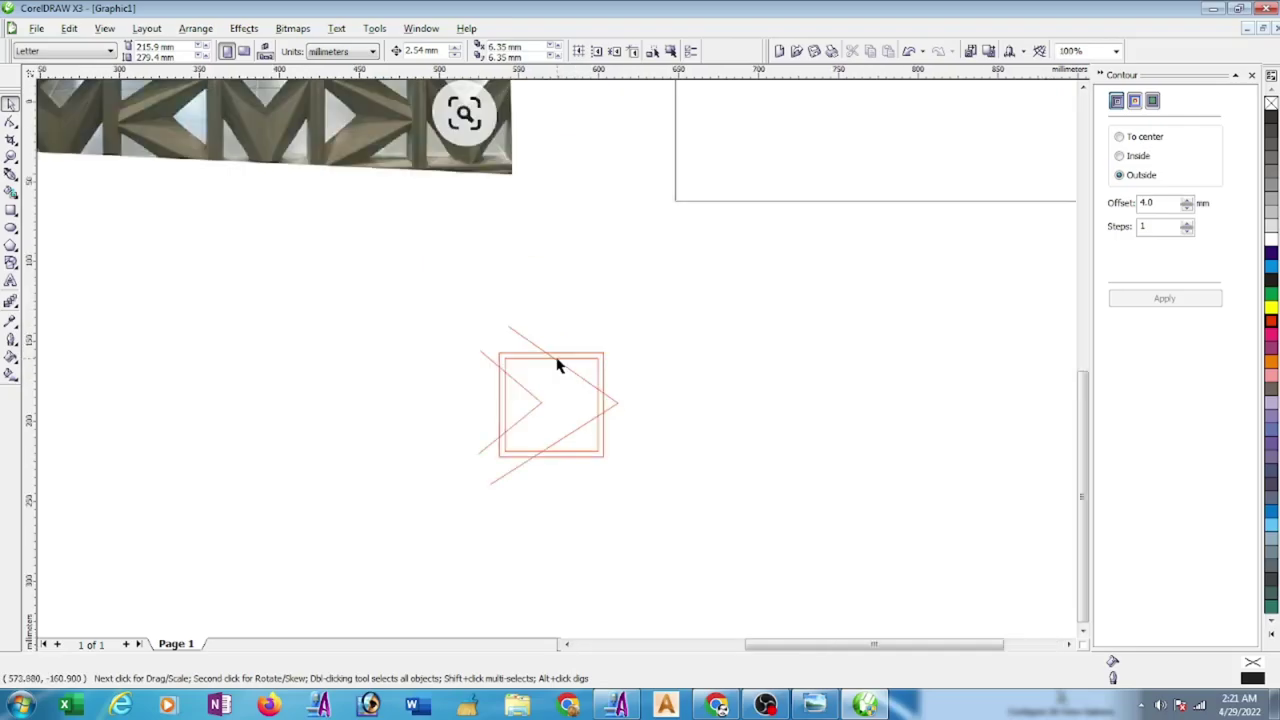
pyautogui.click(545, 402)
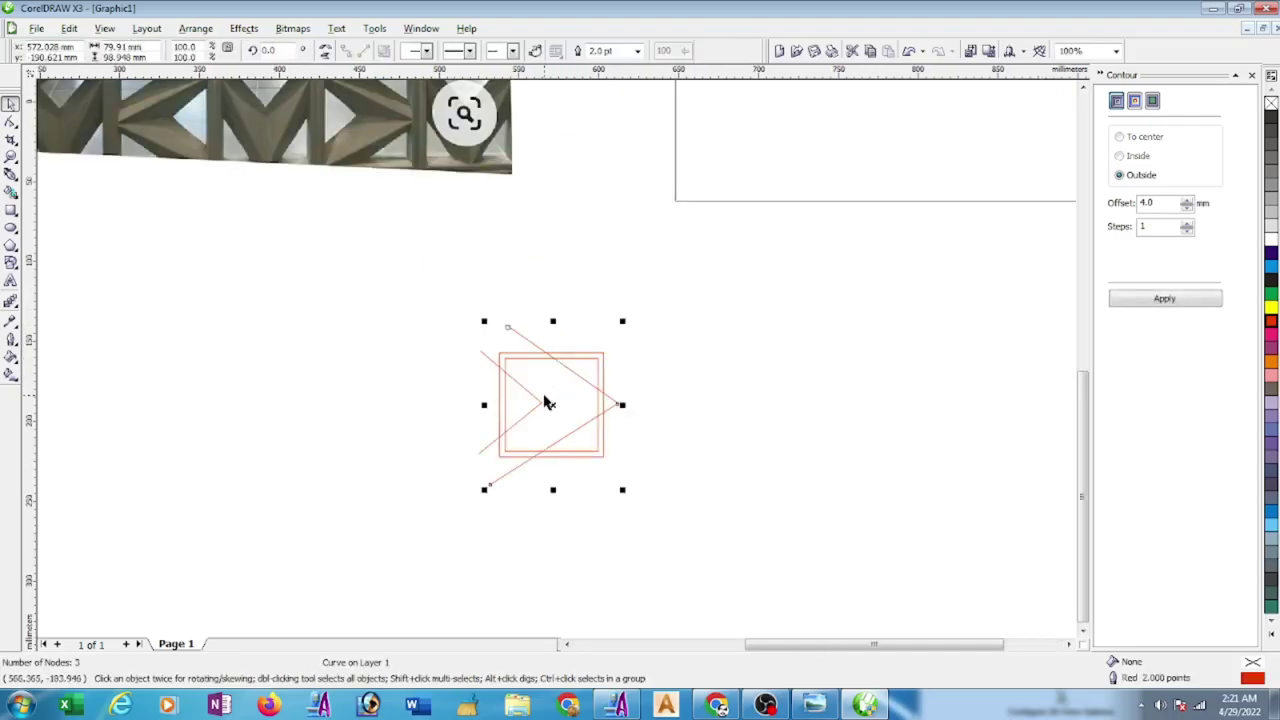
pyautogui.moveTo(535, 404); pyautogui.dragTo(349, 385)
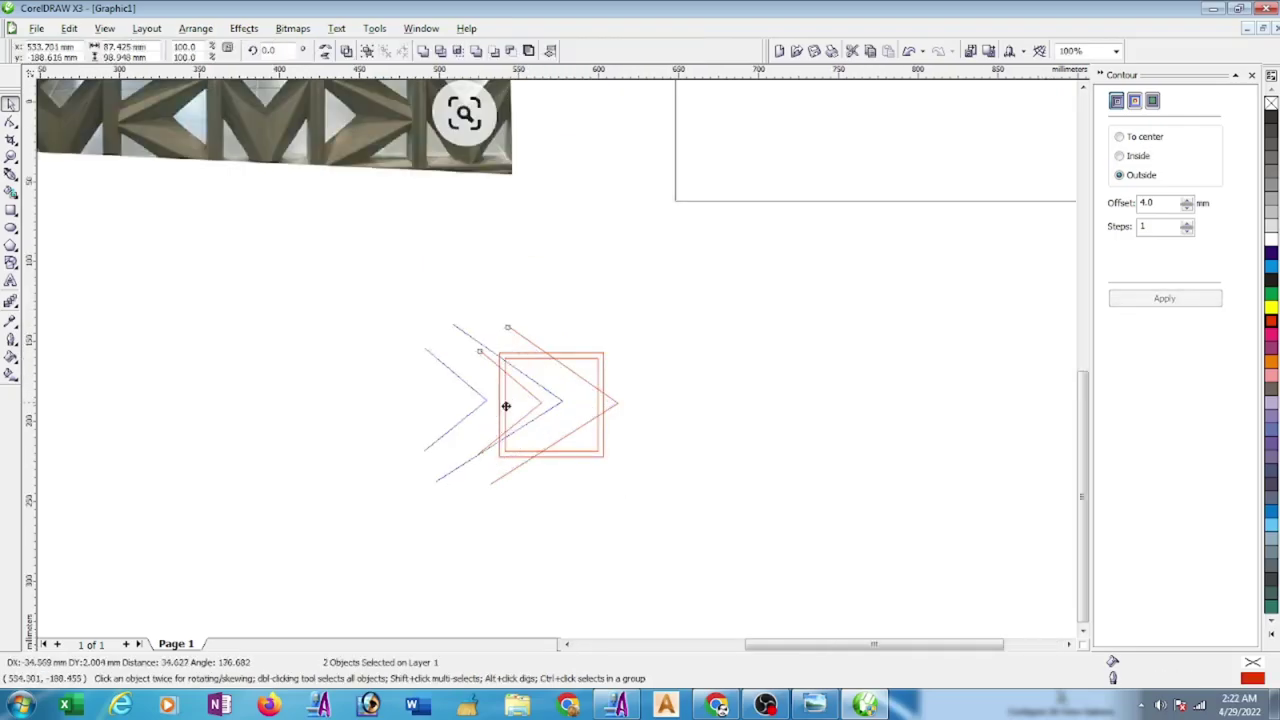
# - Combine the square and its contour into one curve and align it bottom-left in the cover rectangle
pyautogui.moveTo(487, 333); pyautogui.dragTo(665, 516)
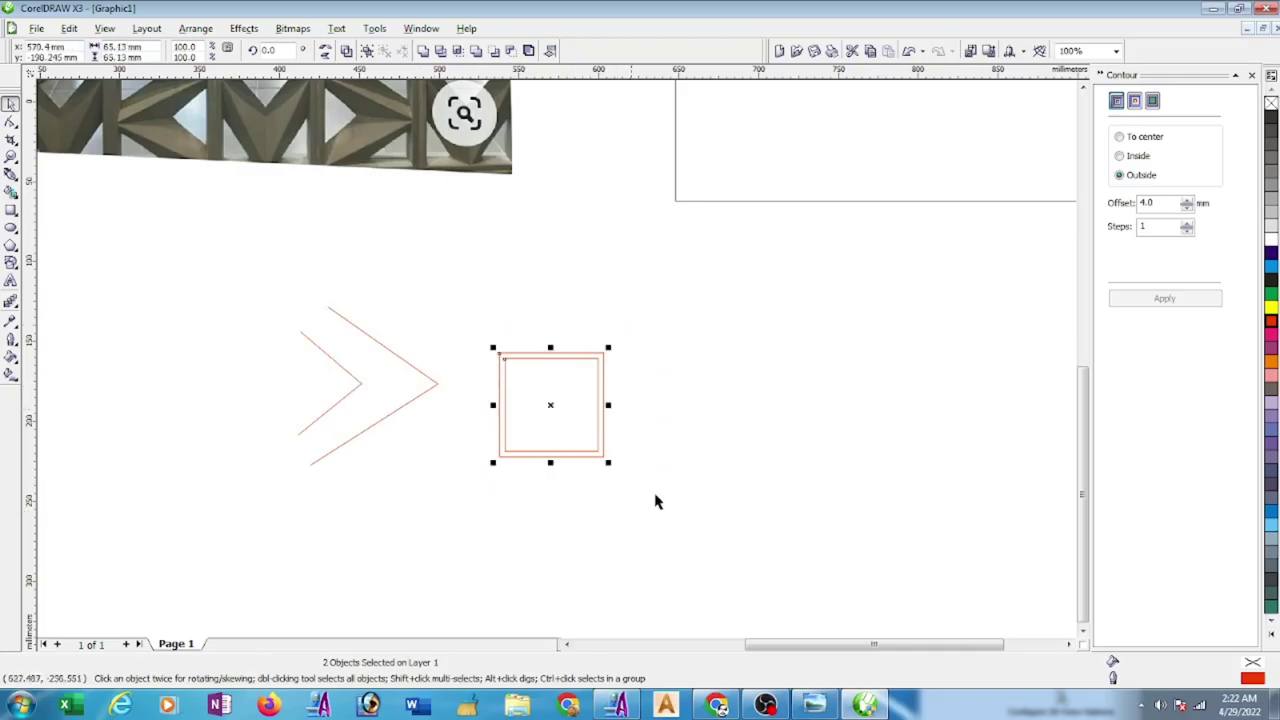
pyautogui.click(345, 52)
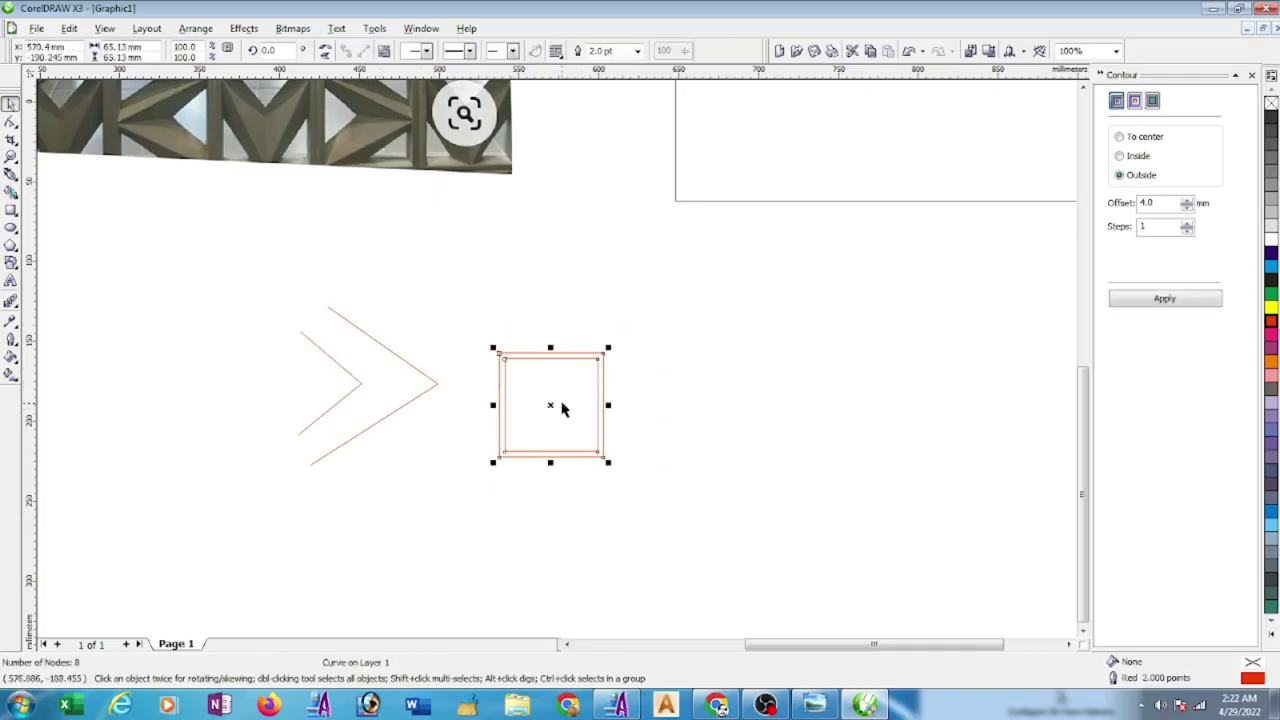
pyautogui.keyDown('shift'); pyautogui.click(731, 201); pyautogui.keyUp('shift')
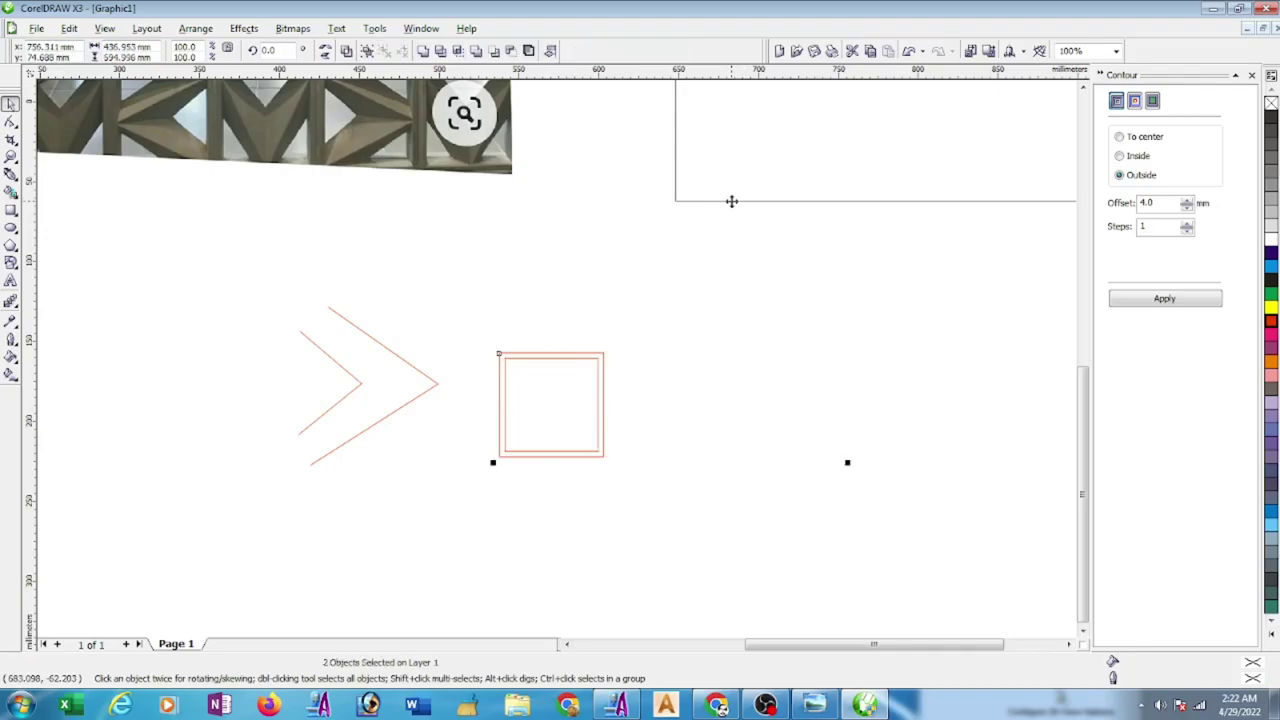
pyautogui.press('b')
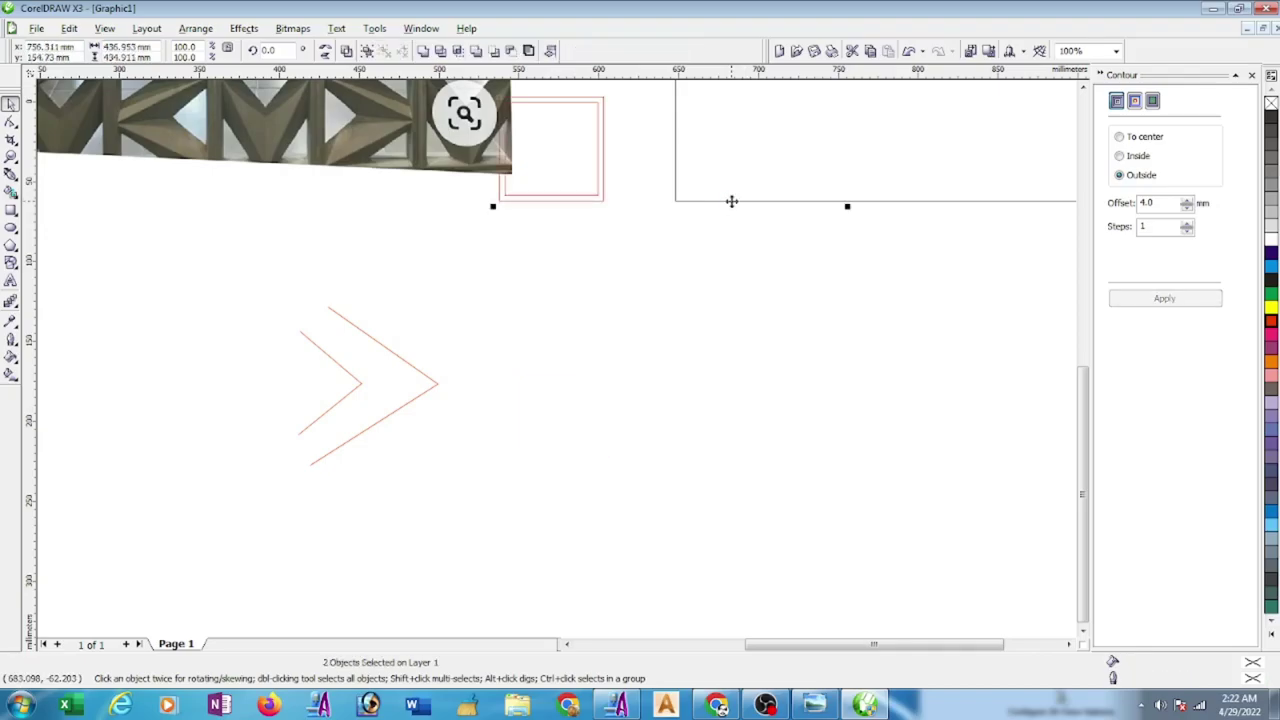
pyautogui.press('l')
pyautogui.click(760, 235)
pyautogui.press('F3')
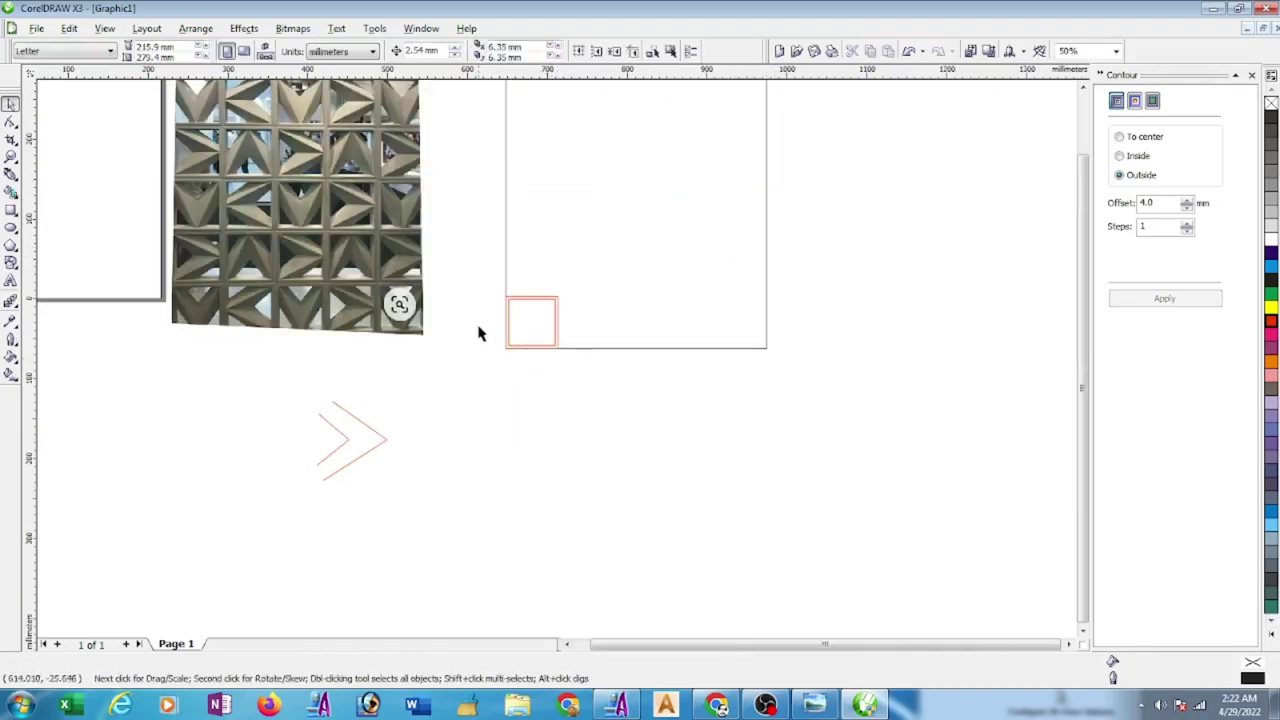
# - Set a new nudge distance, then mirror-copy the square to its right and nudge it left
pyautogui.moveTo(510, 316); pyautogui.dragTo(564, 389)
pyautogui.scroll(1, 566, 391)
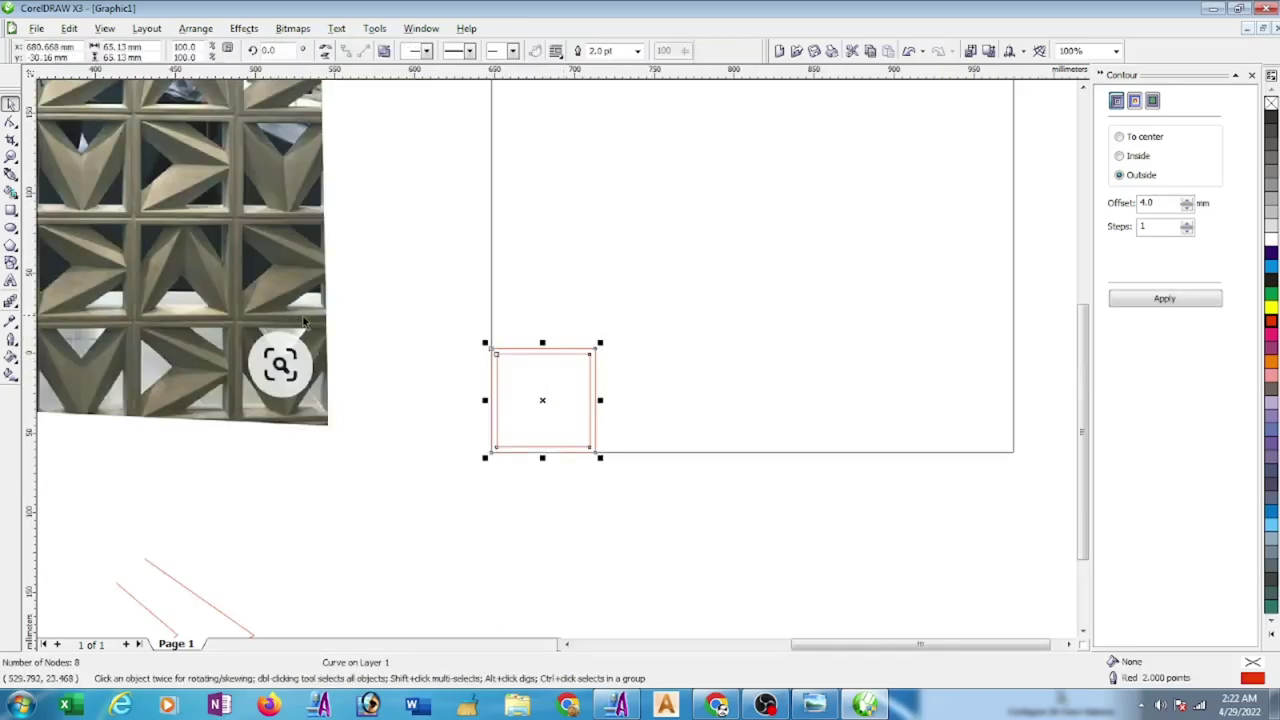
pyautogui.click(419, 322)
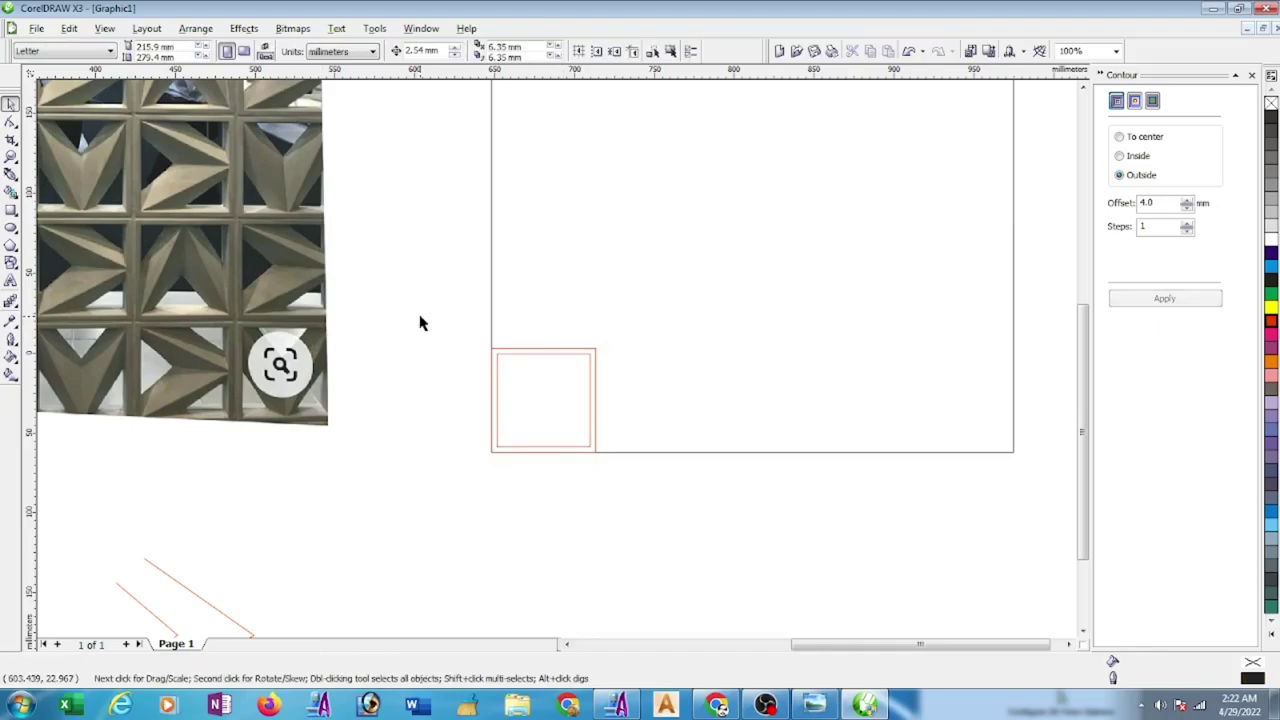
pyautogui.click(437, 51)
pyautogui.write('4')
pyautogui.press('Return')
pyautogui.moveTo(448, 305); pyautogui.dragTo(640, 519)
pyautogui.keyDown('ctrl'); pyautogui.moveTo(482, 400); pyautogui.dragTo(608, 423); pyautogui.keyUp('ctrl')
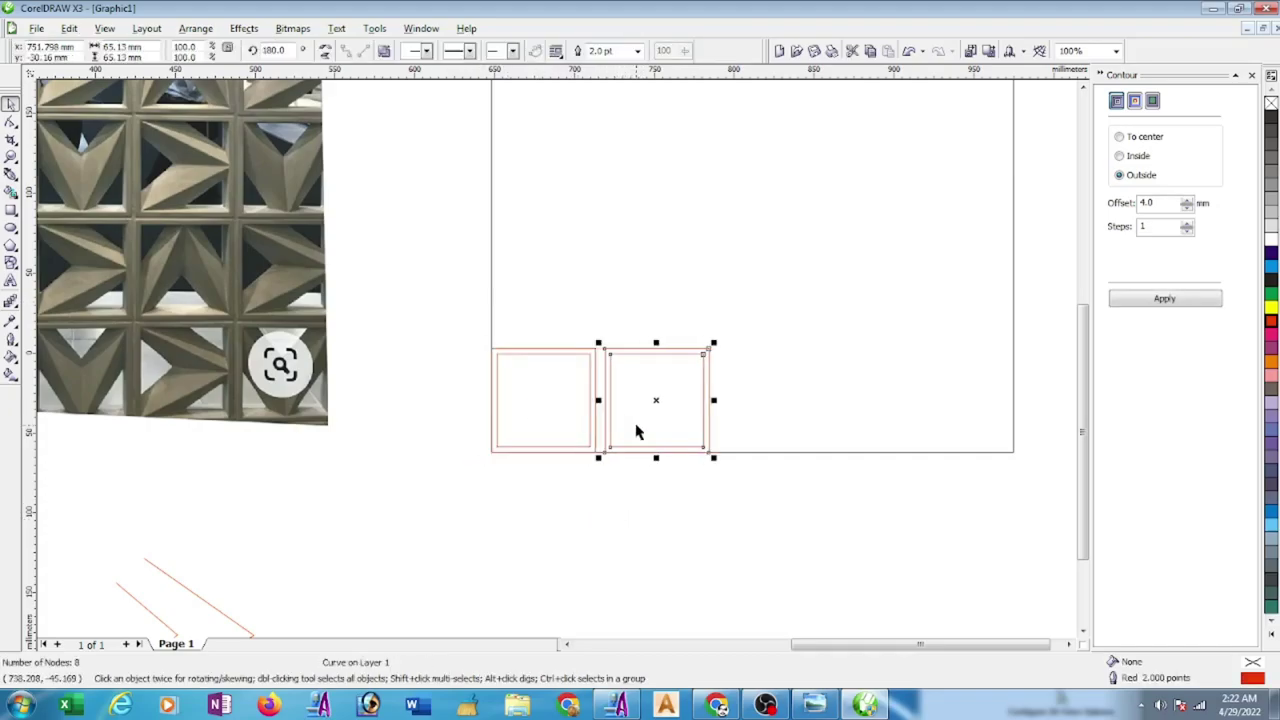
pyautogui.press('Left')
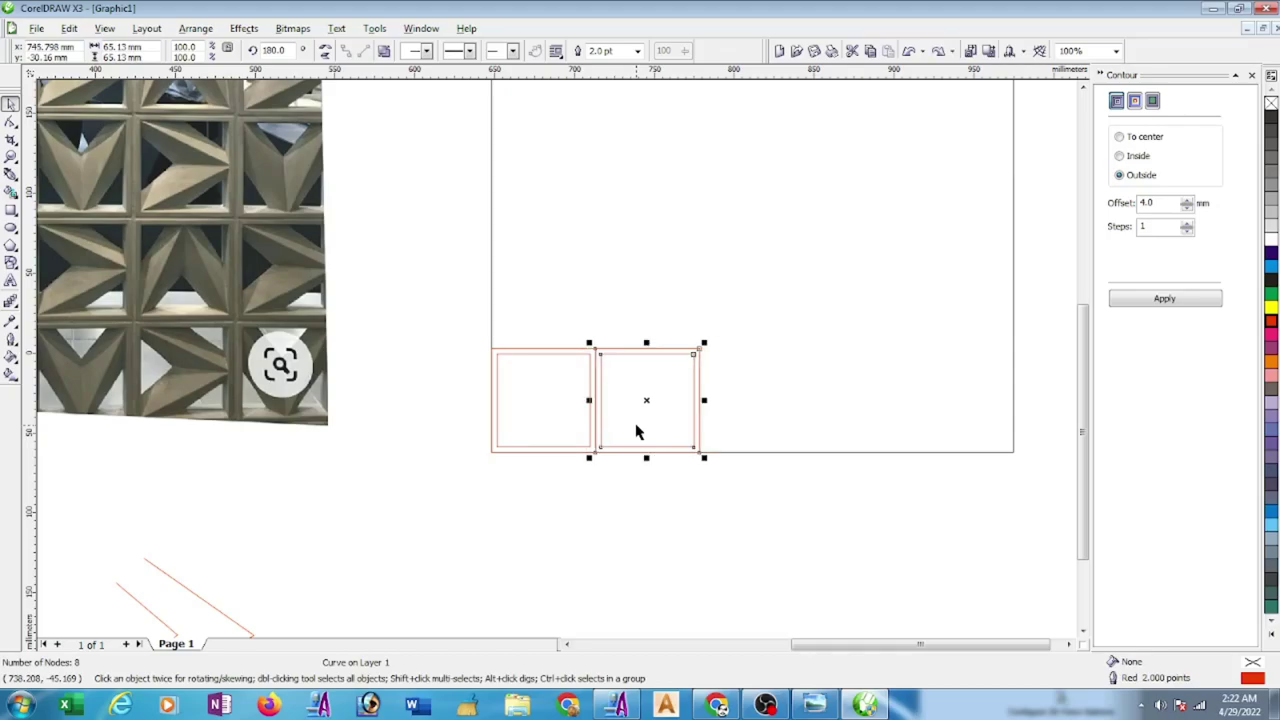
# - Change the nudge distance to 3 mm and nudge the right-hand square 3 mm right
pyautogui.click(440, 205)
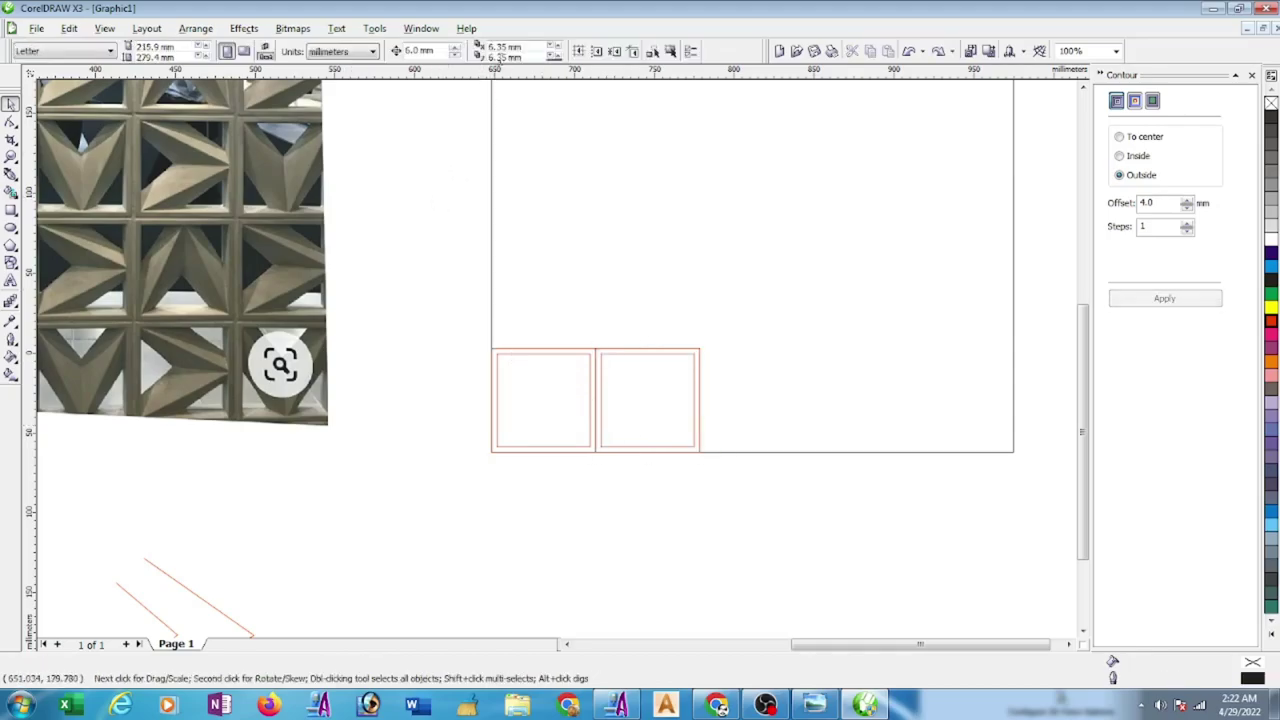
pyautogui.doubleClick(440, 48)
pyautogui.write('3')
pyautogui.press('Return')
pyautogui.moveTo(585, 316); pyautogui.dragTo(726, 537)
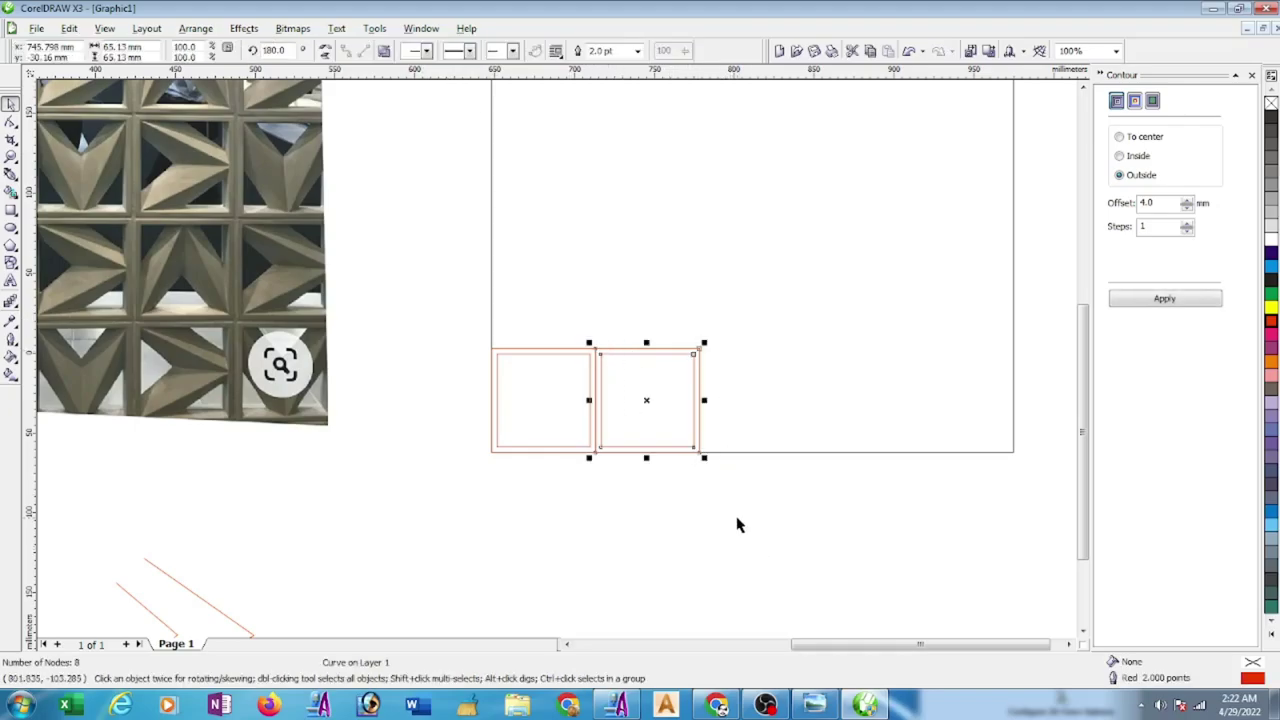
pyautogui.press('Right')
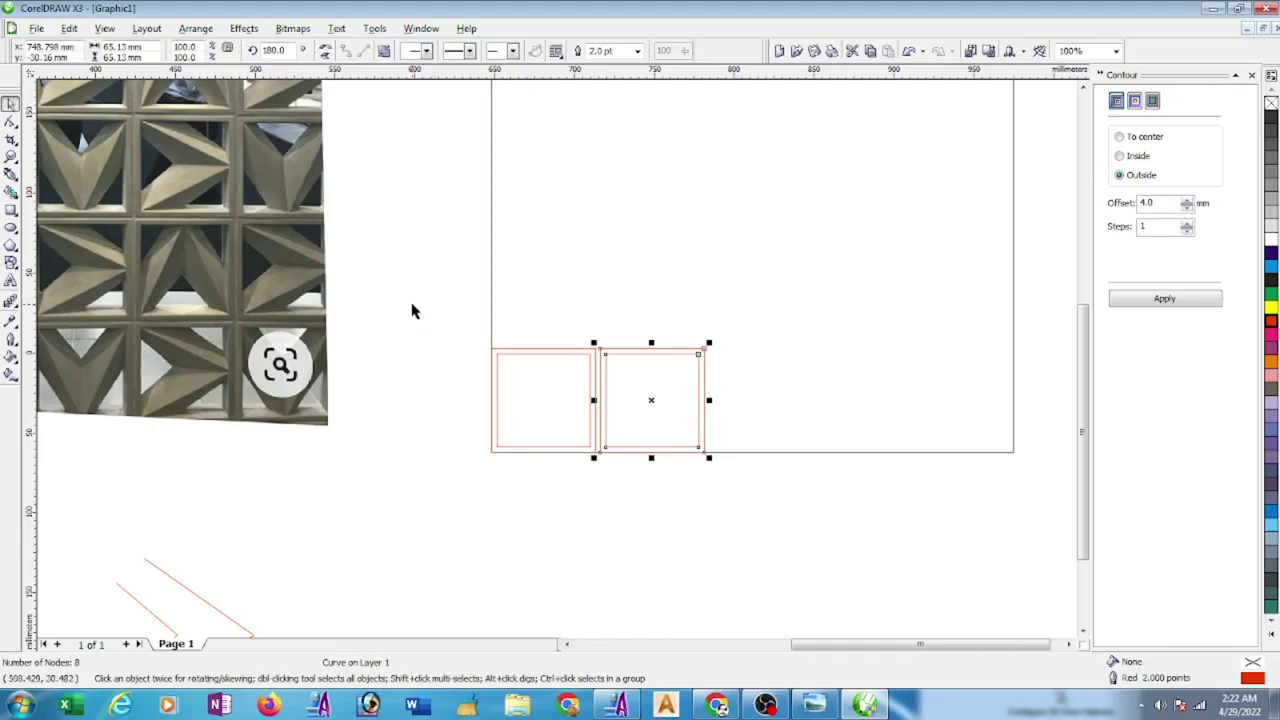
# - Mirror-copy the pair of squares to the right, making a row of four
pyautogui.moveTo(414, 303); pyautogui.dragTo(724, 527)
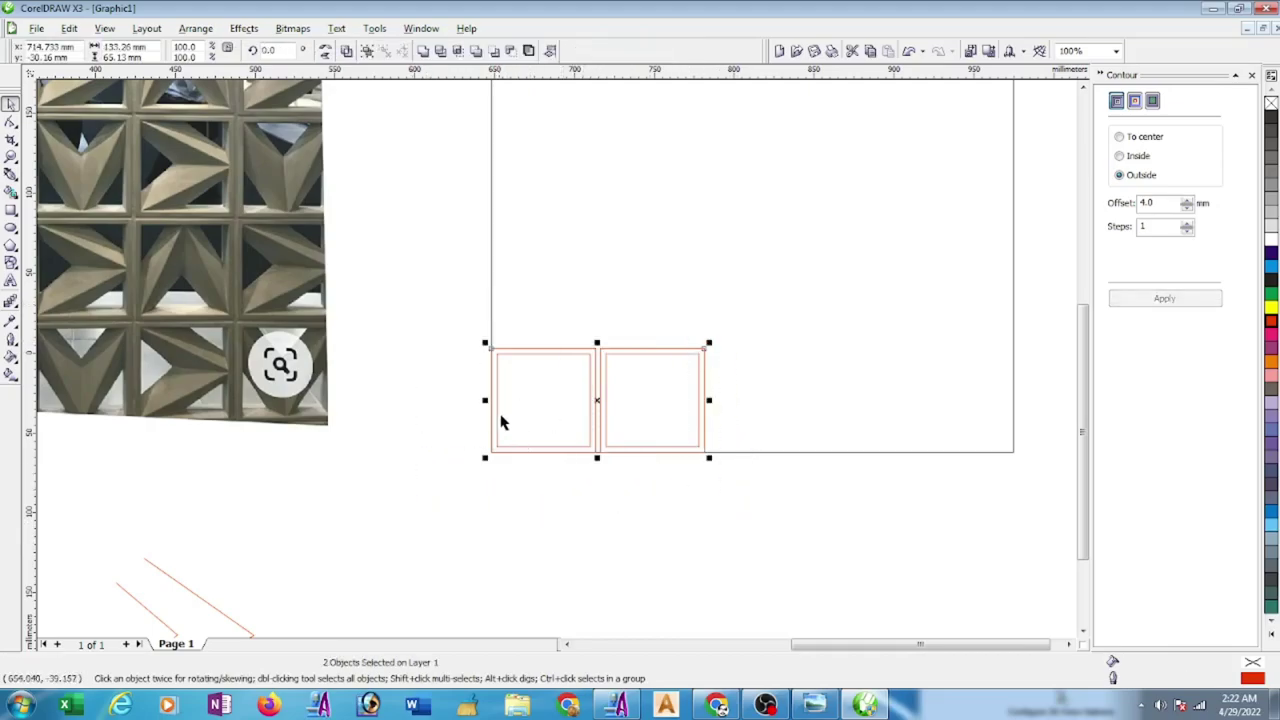
pyautogui.keyDown('ctrl'); pyautogui.moveTo(482, 399); pyautogui.dragTo(748, 420); pyautogui.keyUp('ctrl')
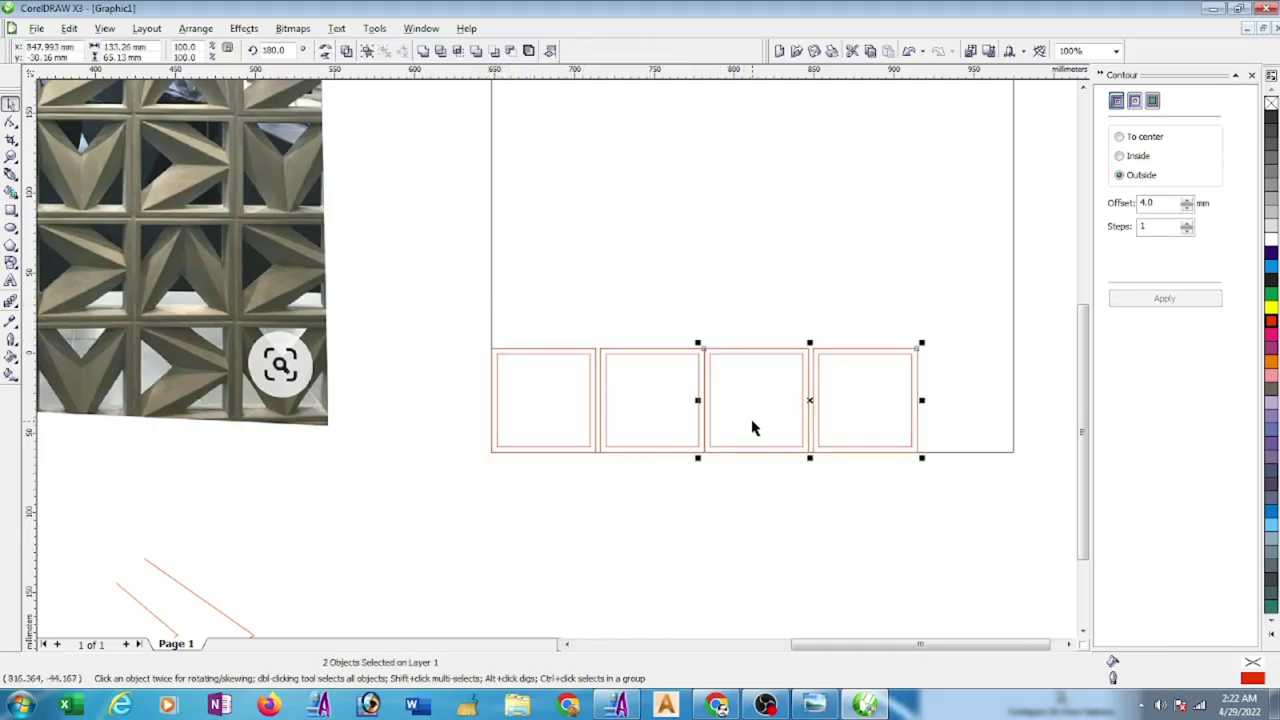
pyautogui.click(760, 486)
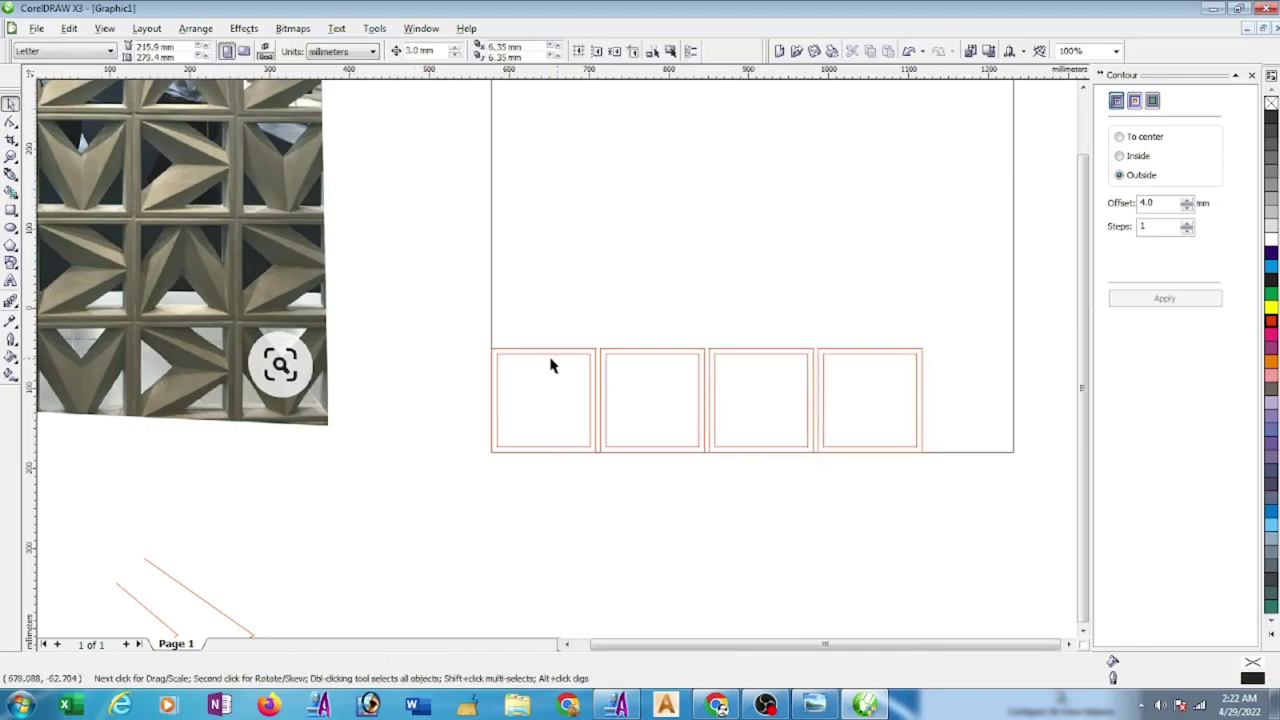
pyautogui.press('F3')
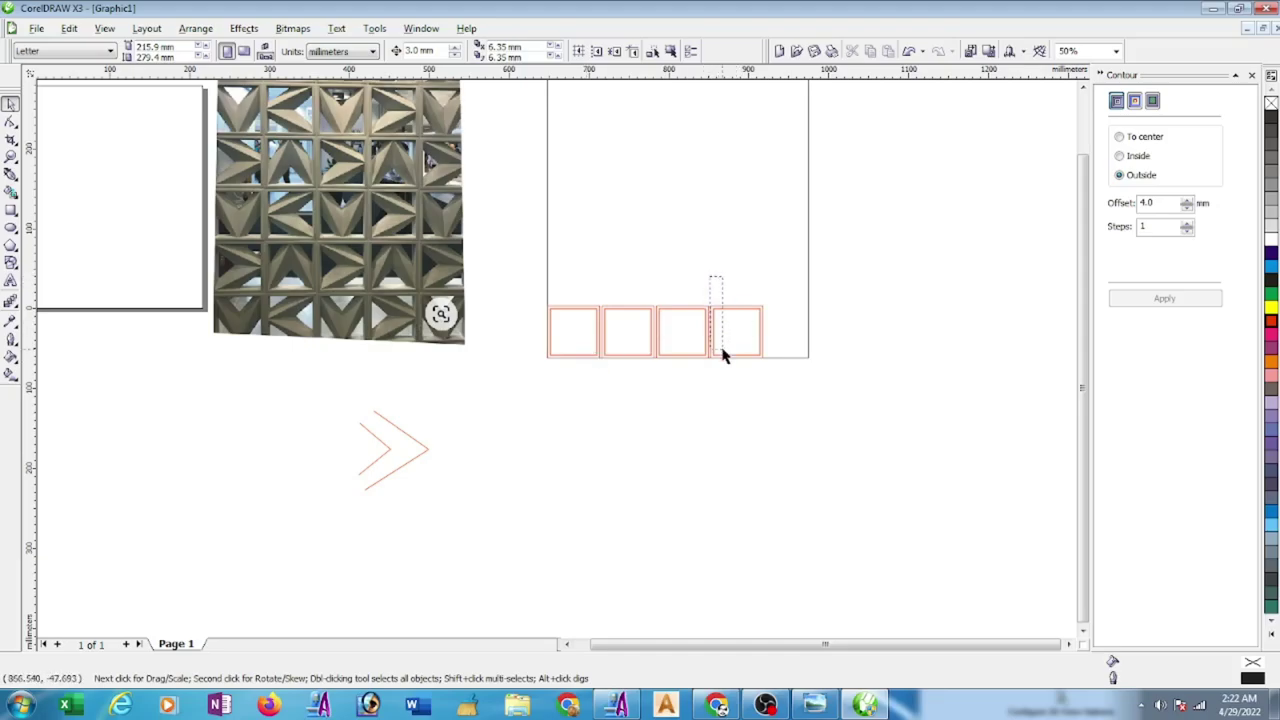
# - Copy the rightmost square to the end of the row as a fifth square
pyautogui.moveTo(705, 279); pyautogui.dragTo(795, 424)
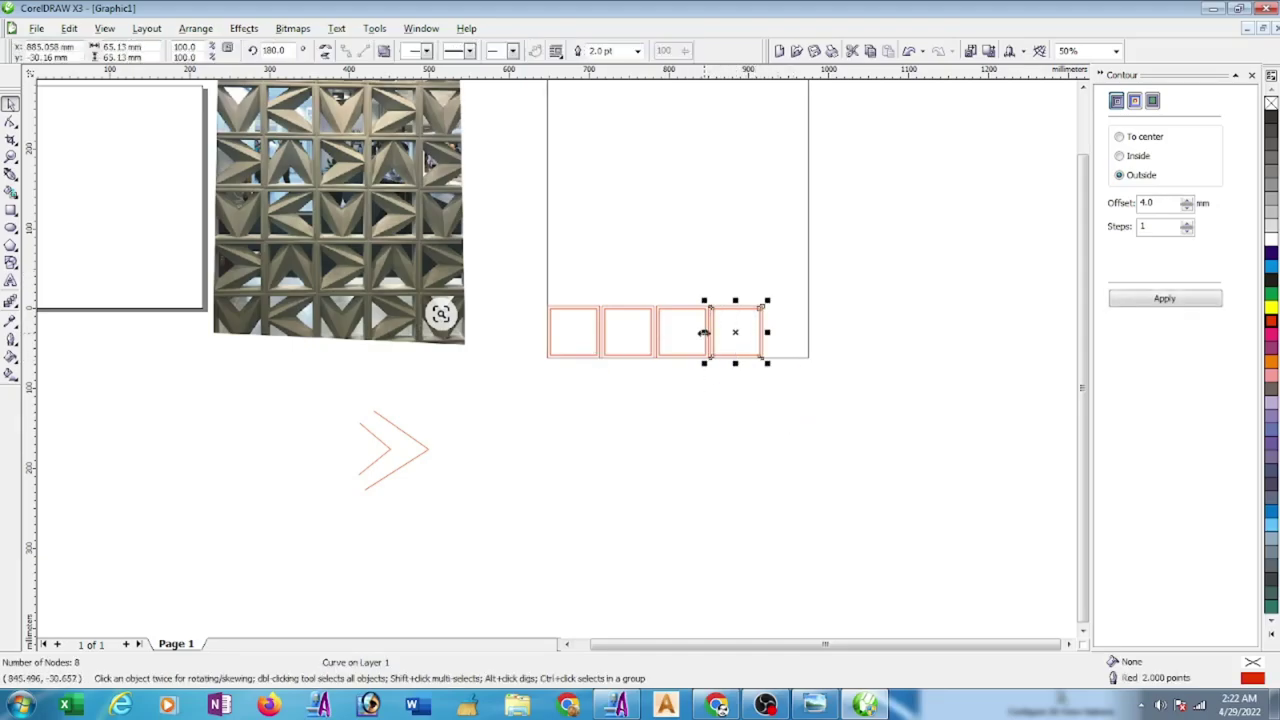
pyautogui.moveTo(733, 345); pyautogui.dragTo(785, 348)
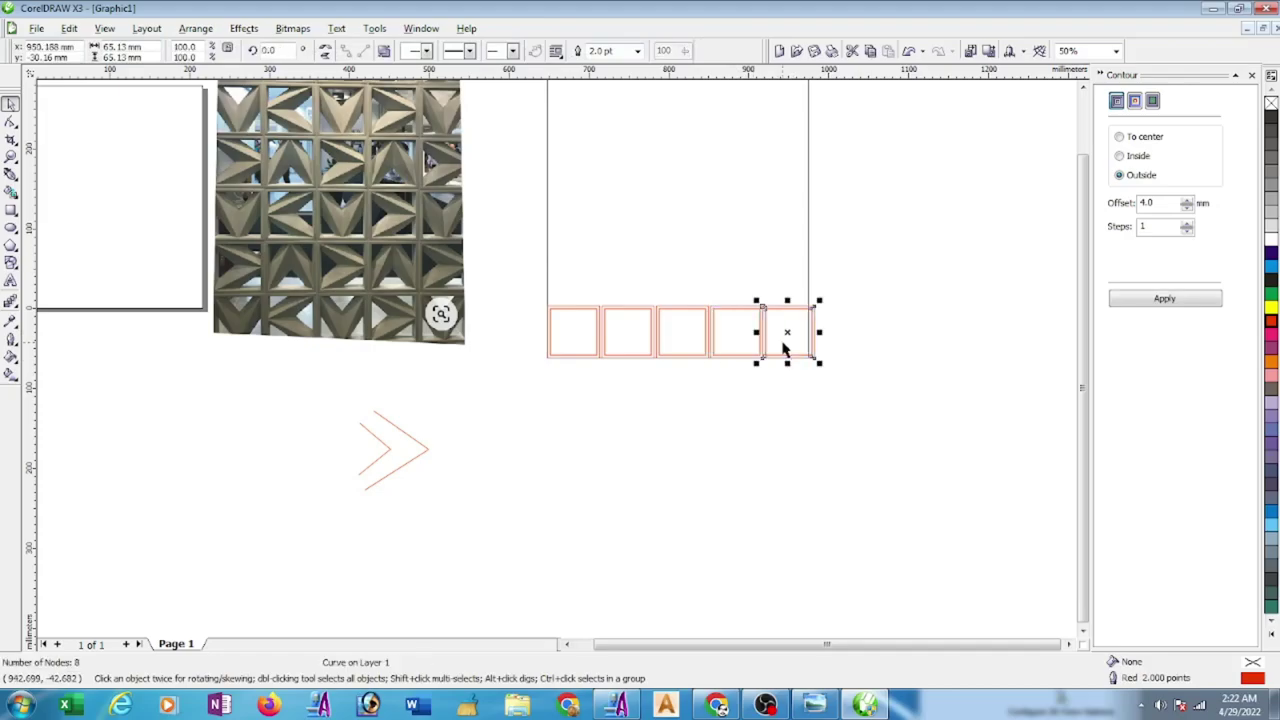
pyautogui.click(862, 268)
# - Set the frame rectangle's width to 337.65 mm so it encloses all five squares
pyautogui.click(809, 280)
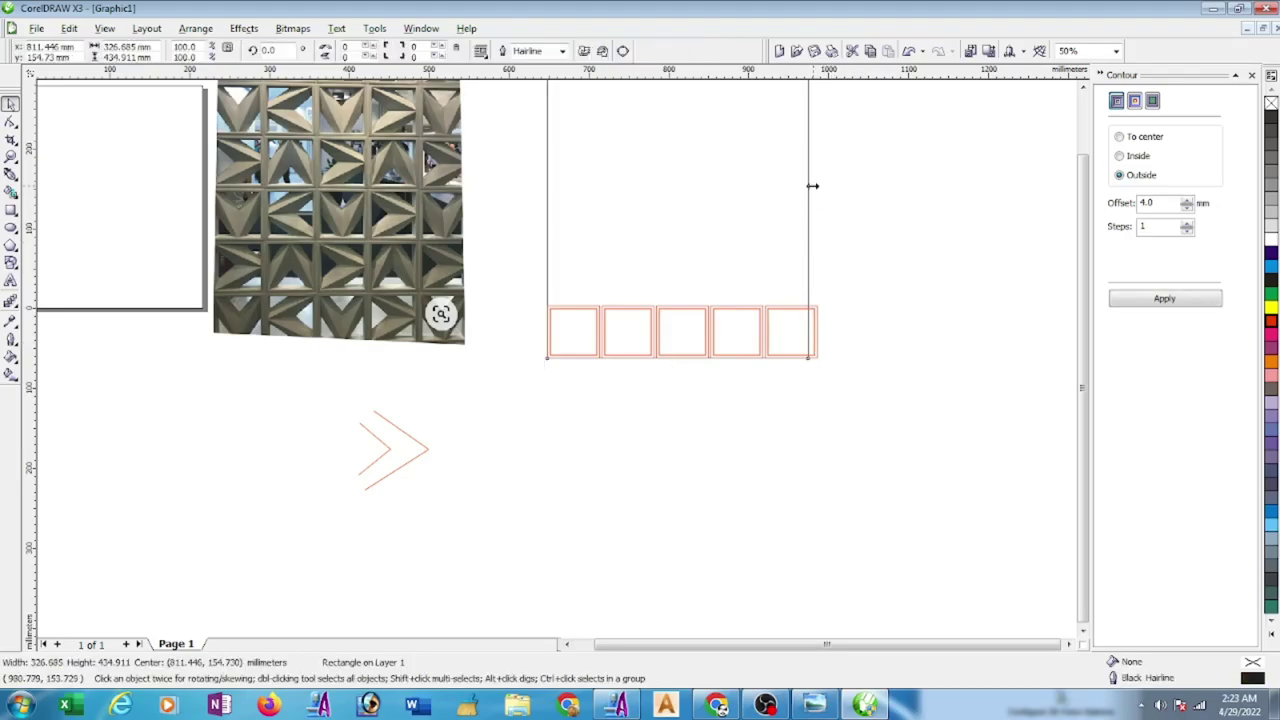
pyautogui.moveTo(812, 185); pyautogui.dragTo(823, 185)
pyautogui.scroll(2, 831, 251)
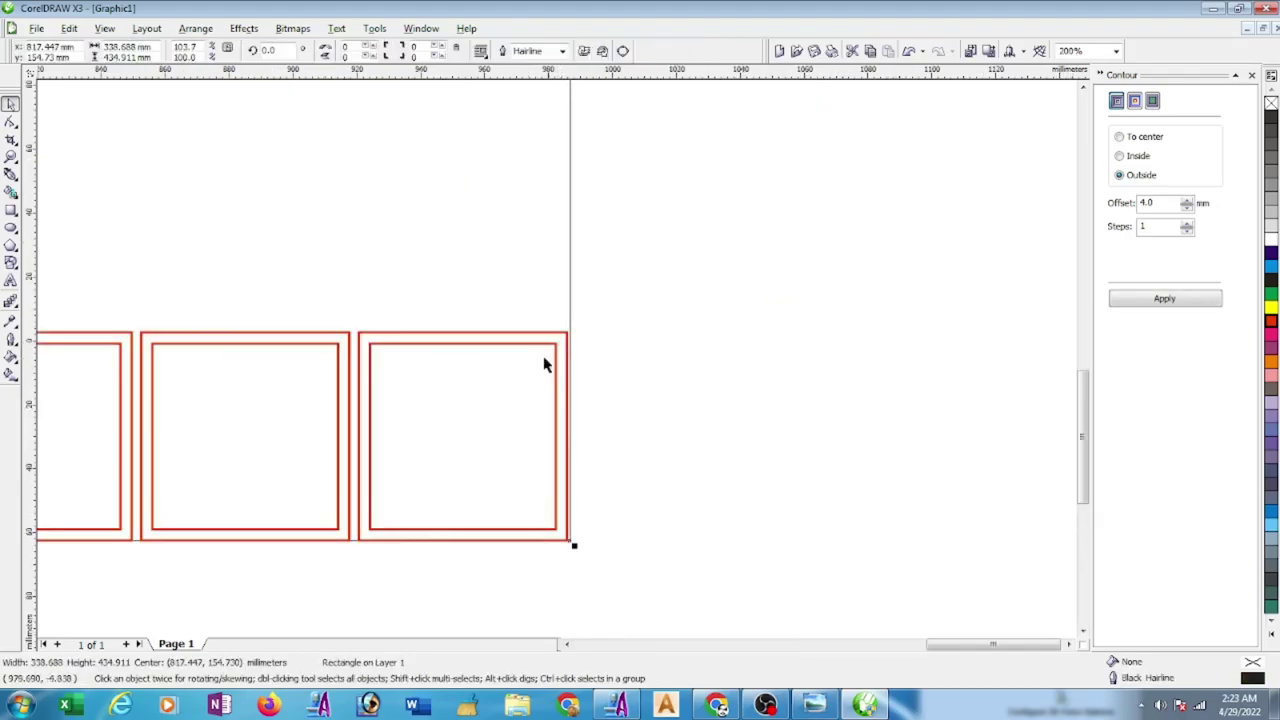
pyautogui.scroll(-2, 543, 363)
pyautogui.moveTo(277, 340); pyautogui.dragTo(649, 457)
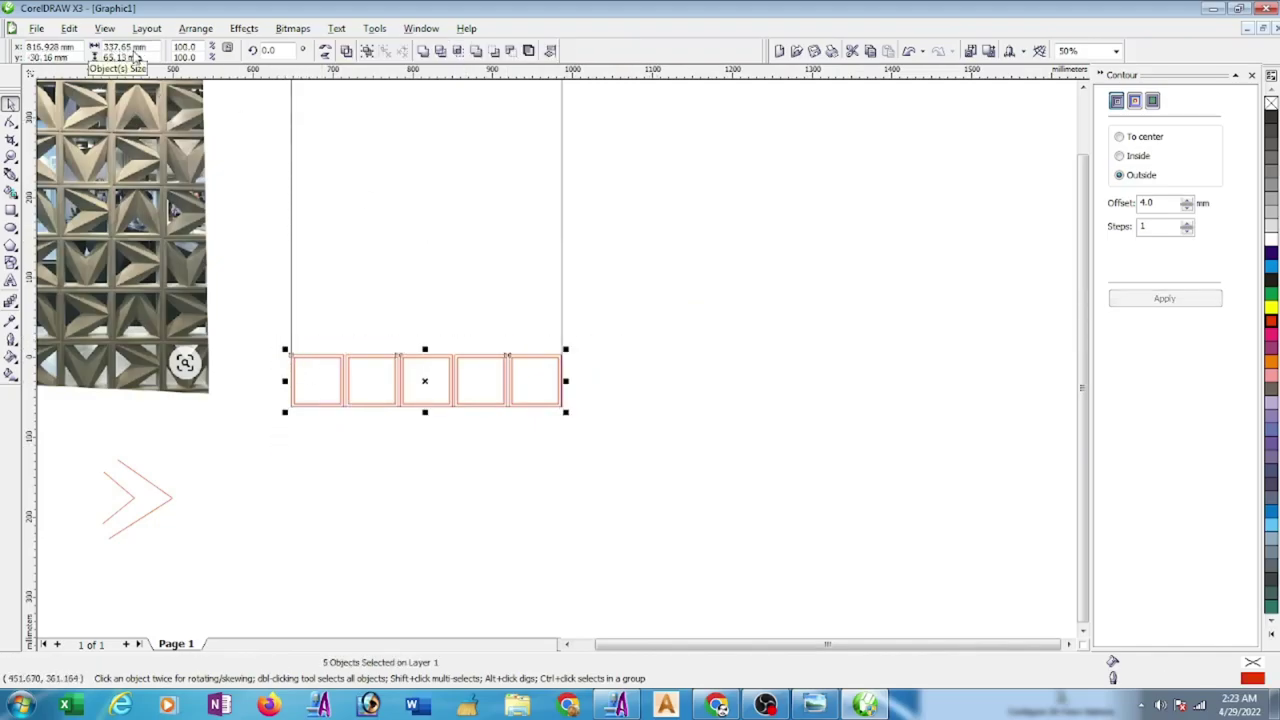
pyautogui.click(562, 256)
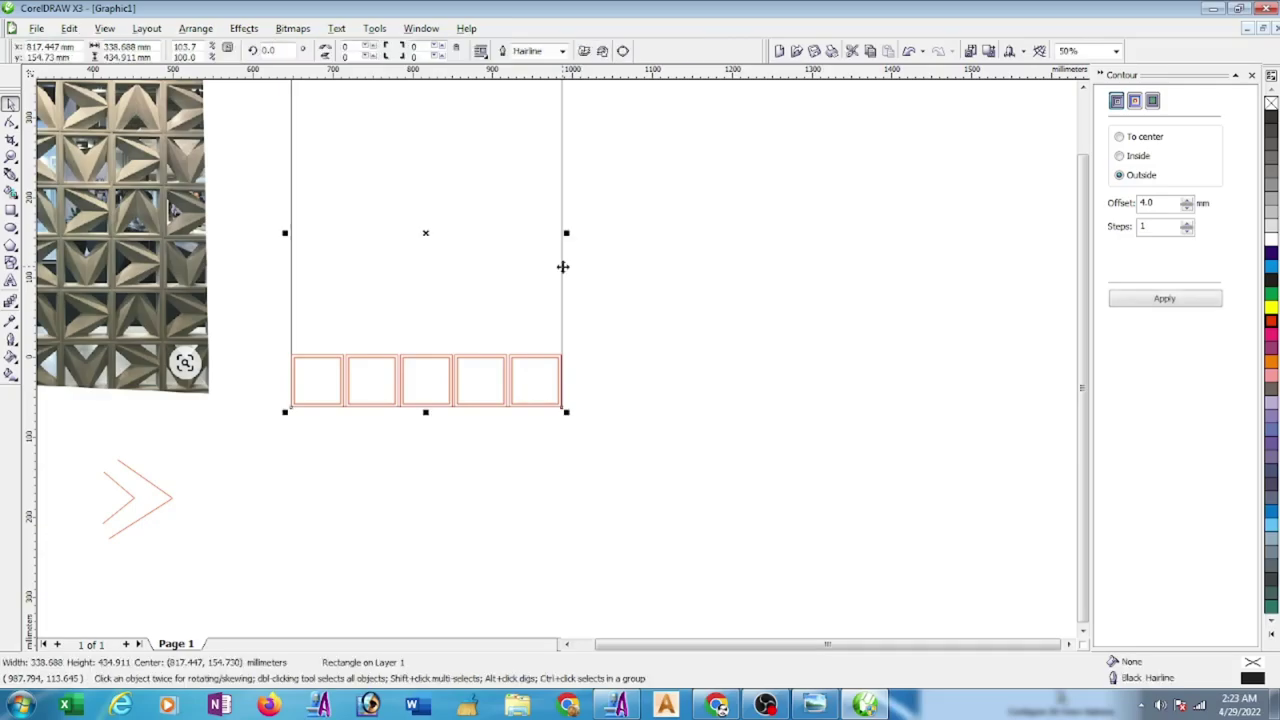
pyautogui.click(150, 47)
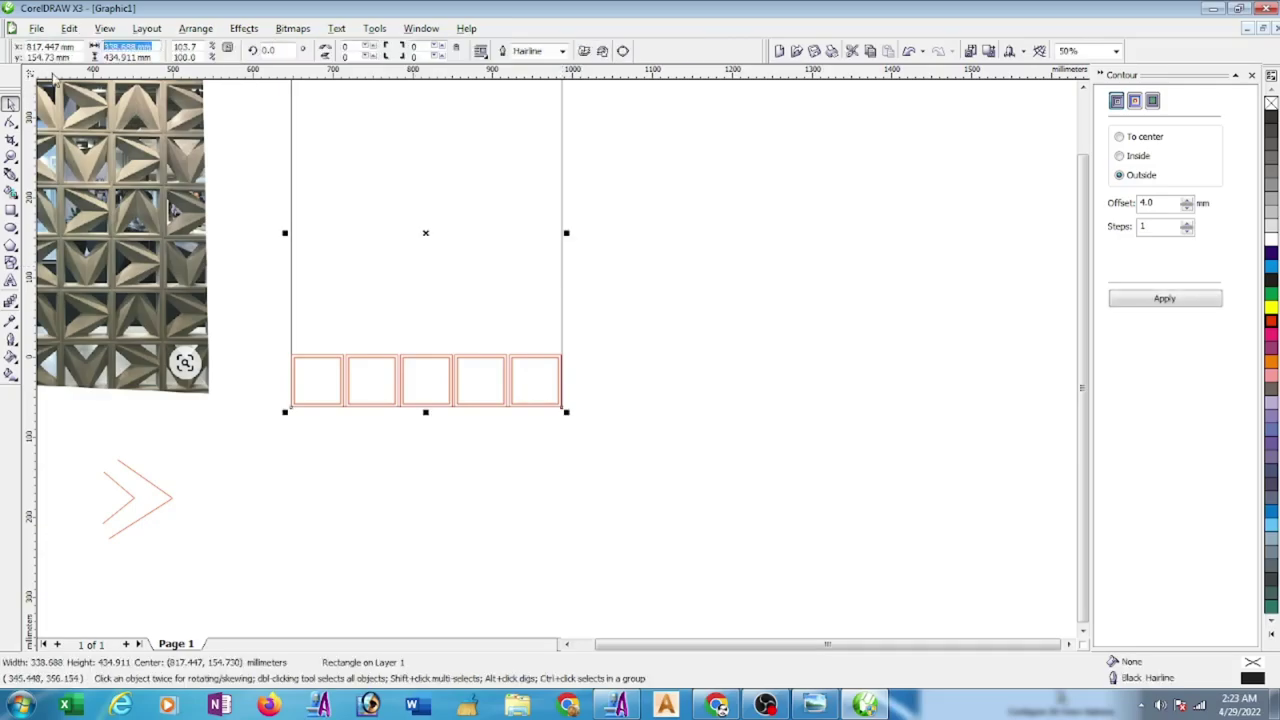
pyautogui.write('337.65')
pyautogui.press('Return')
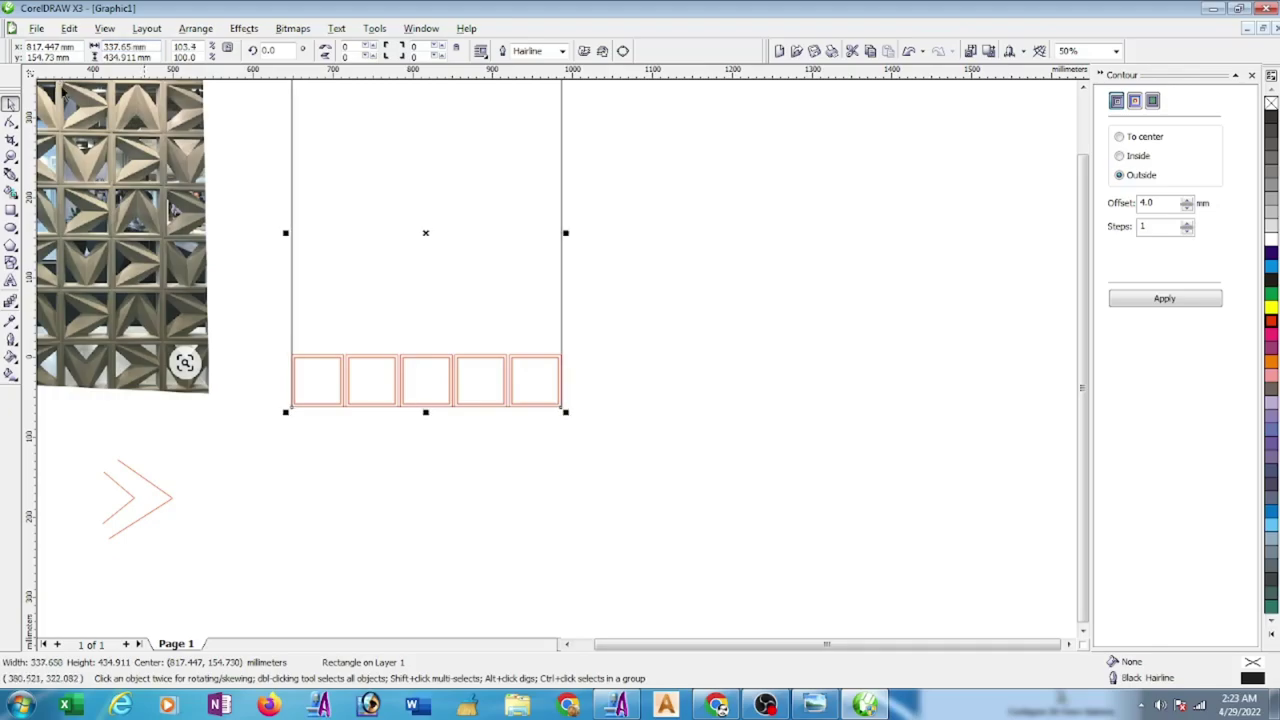
# - Copy the row of five squares upward, then copy both rows to make four rows
pyautogui.click(665, 276)
pyautogui.moveTo(268, 342); pyautogui.dragTo(572, 458)
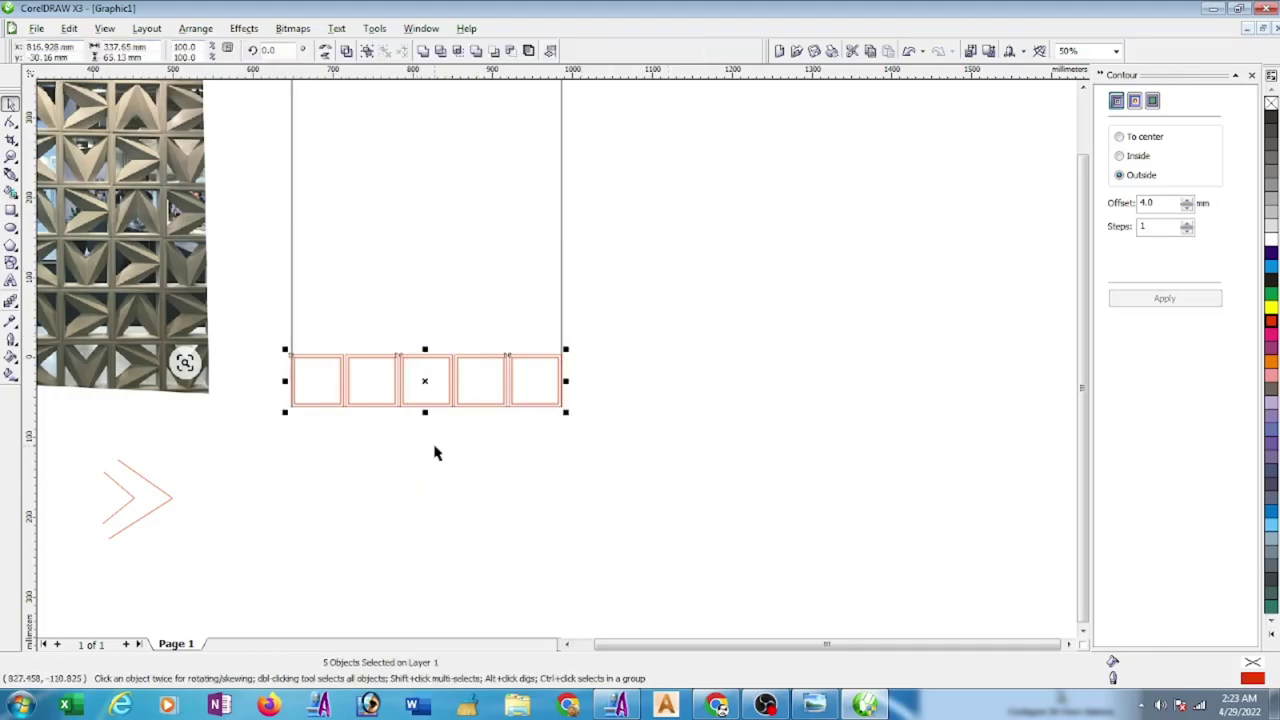
pyautogui.moveTo(424, 412); pyautogui.dragTo(432, 343)
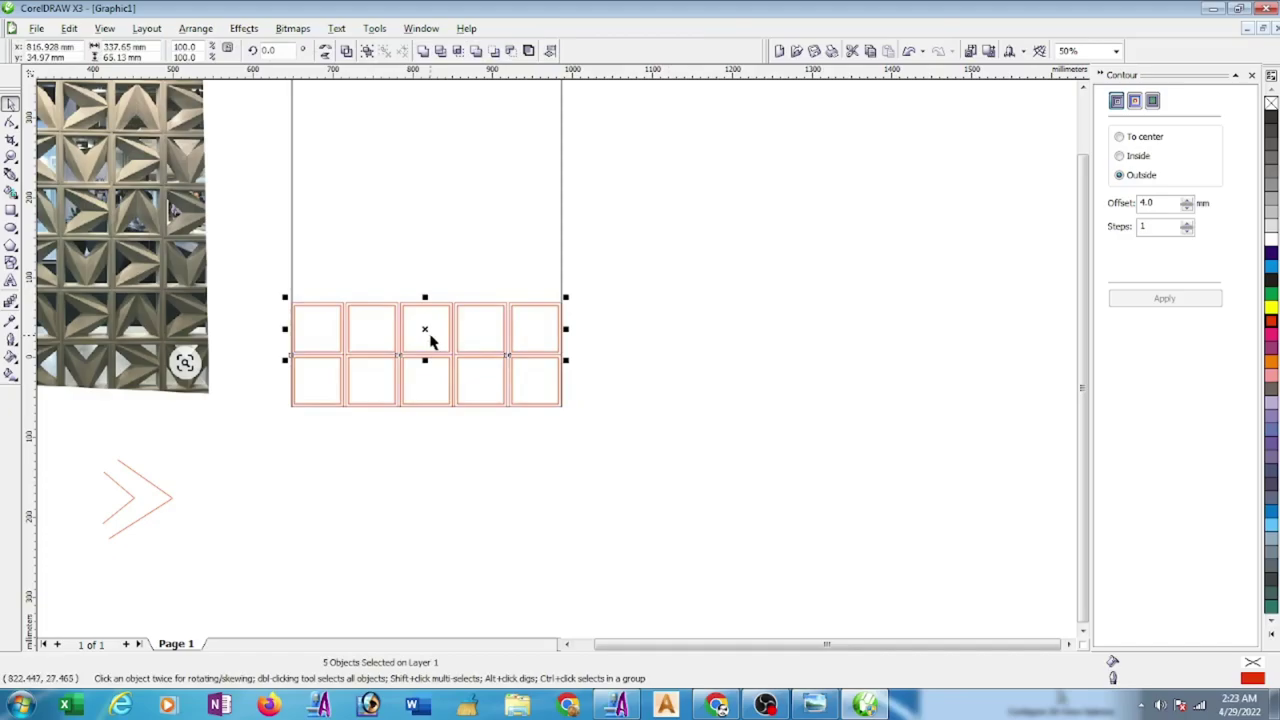
pyautogui.moveTo(262, 271); pyautogui.dragTo(616, 470)
pyautogui.moveTo(425, 414)
pyautogui.mouseDown()
pyautogui.moveTo(434, 266)
pyautogui.moveTo(537, 375)
pyautogui.moveTo(674, 366)
pyautogui.mouseUp()
# - Copy the upper rows upward again to fill the rectangle to its top edge
pyautogui.scroll(-1, 443, 271)
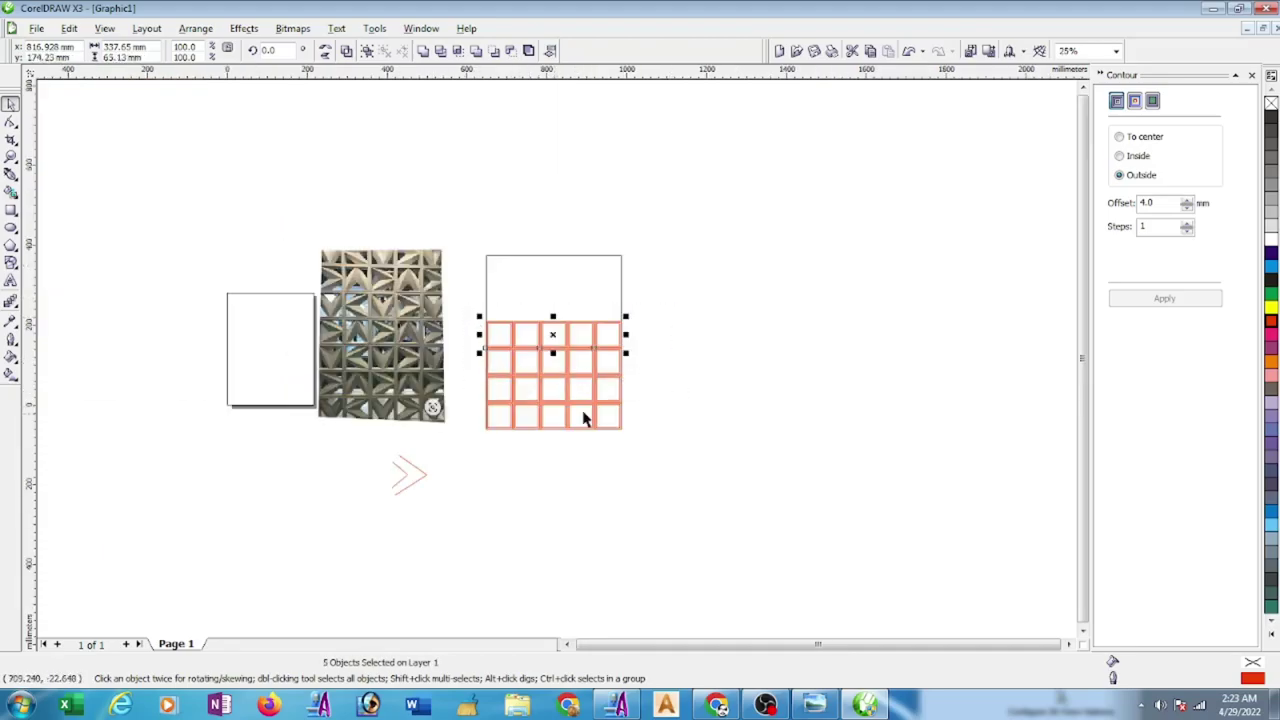
pyautogui.click(443, 471)
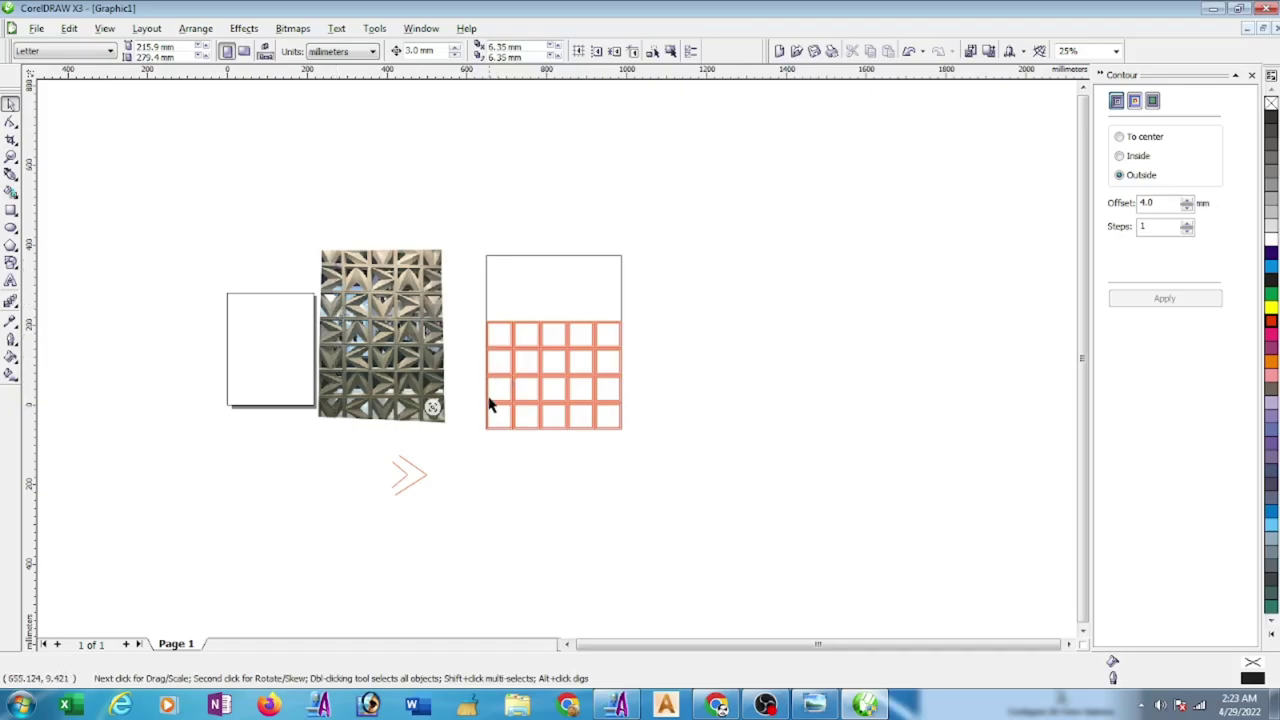
pyautogui.moveTo(467, 304); pyautogui.dragTo(636, 420)
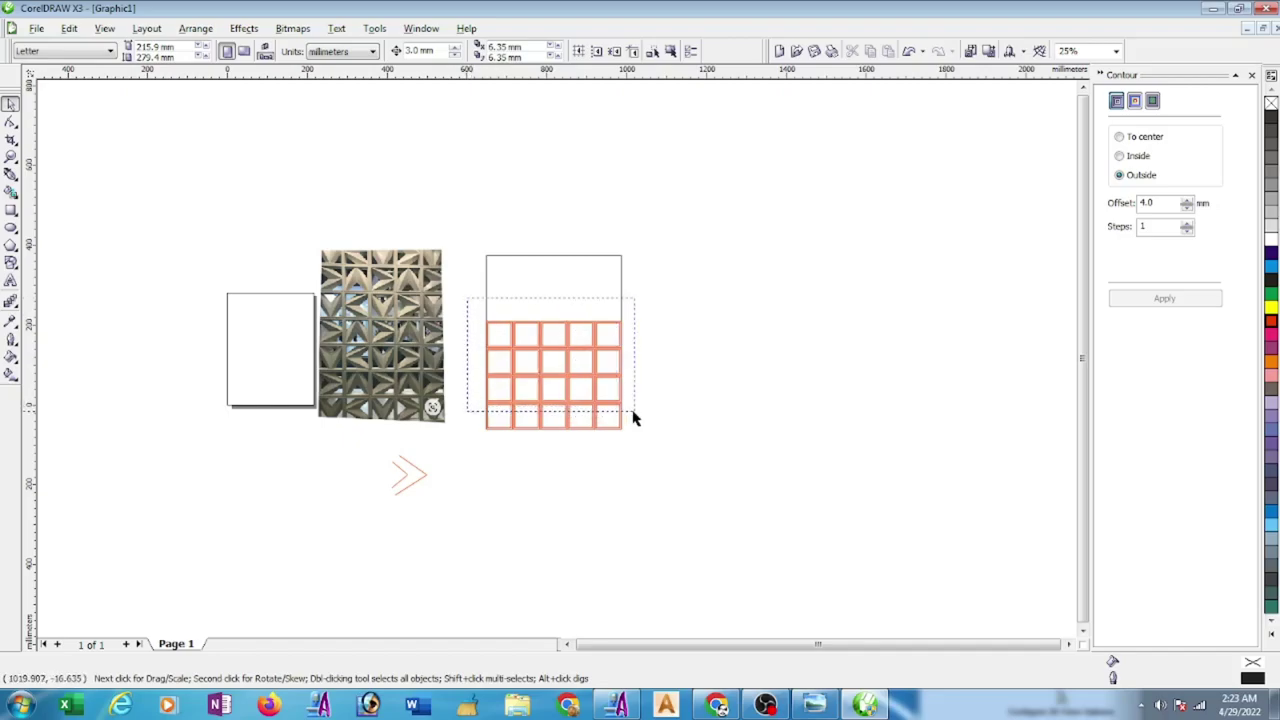
pyautogui.moveTo(553, 407); pyautogui.dragTo(557, 290)
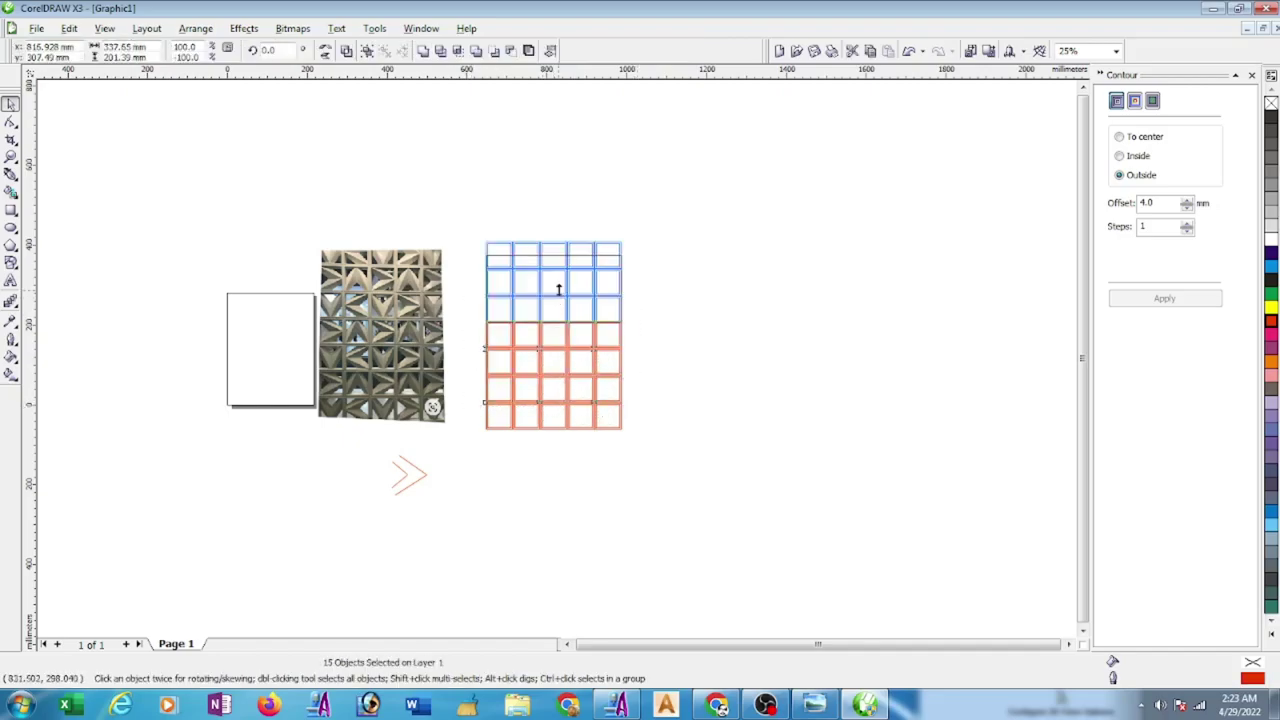
pyautogui.click(763, 229)
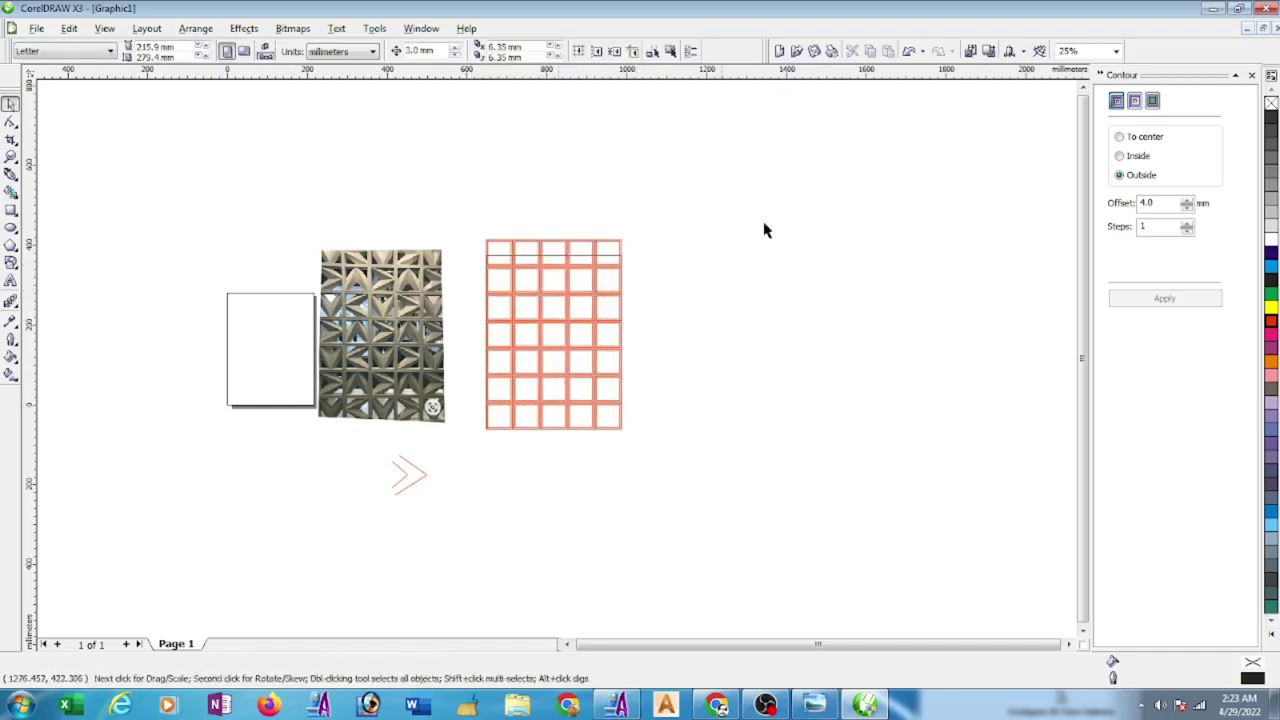
# - Set the rectangle behind the grid to 473.91 mm tall and move it to the right
pyautogui.moveTo(477, 211)
pyautogui.mouseDown()
pyautogui.moveTo(661, 462)
pyautogui.moveTo(686, 430)
pyautogui.mouseUp()
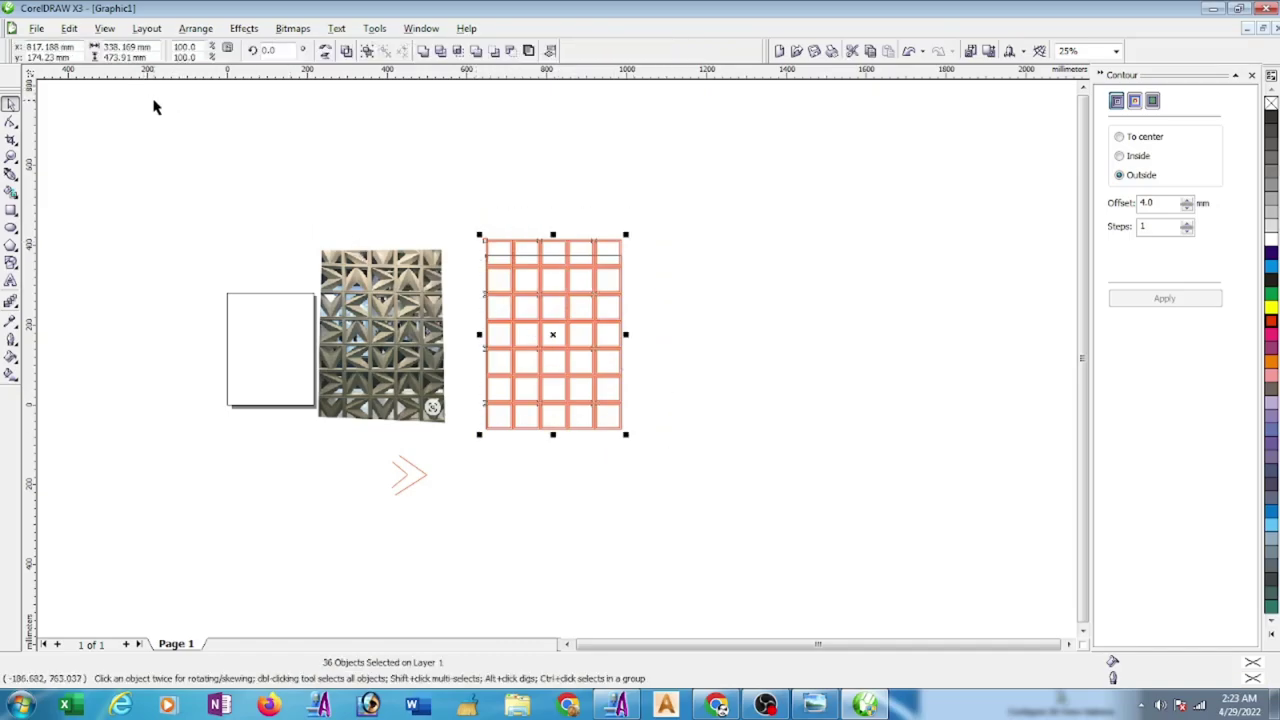
pyautogui.click(574, 203)
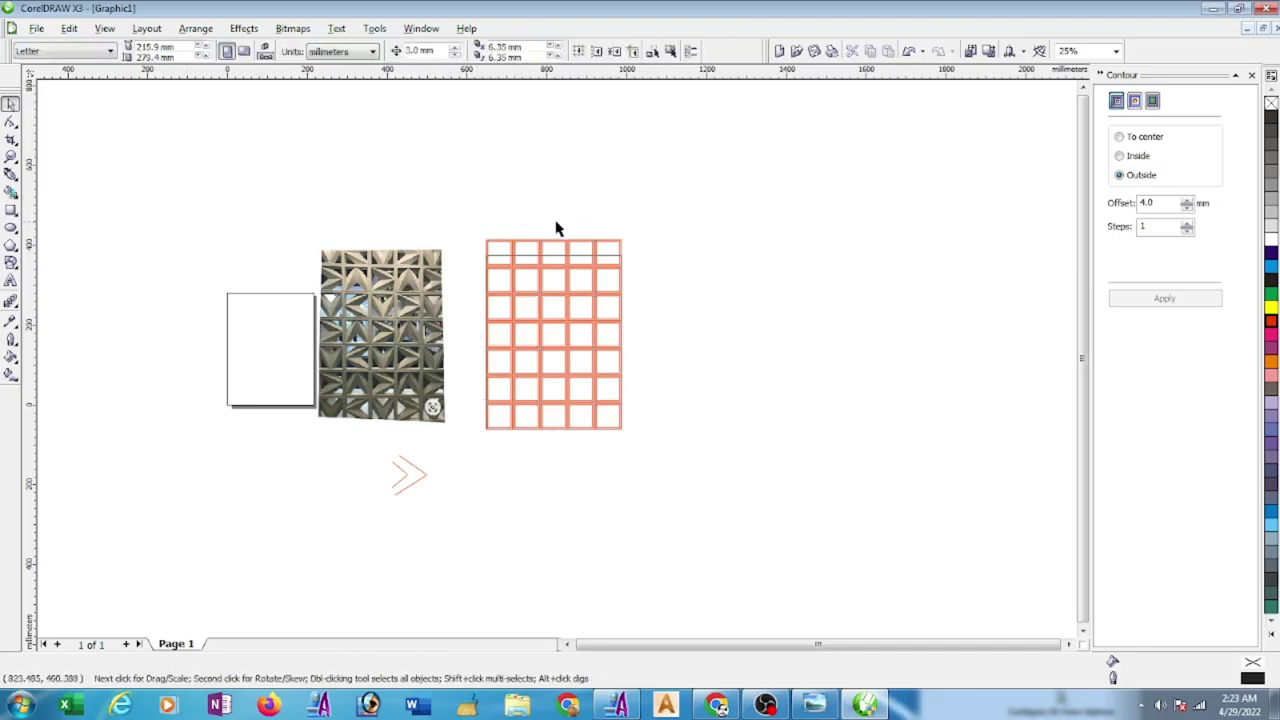
pyautogui.click(549, 261)
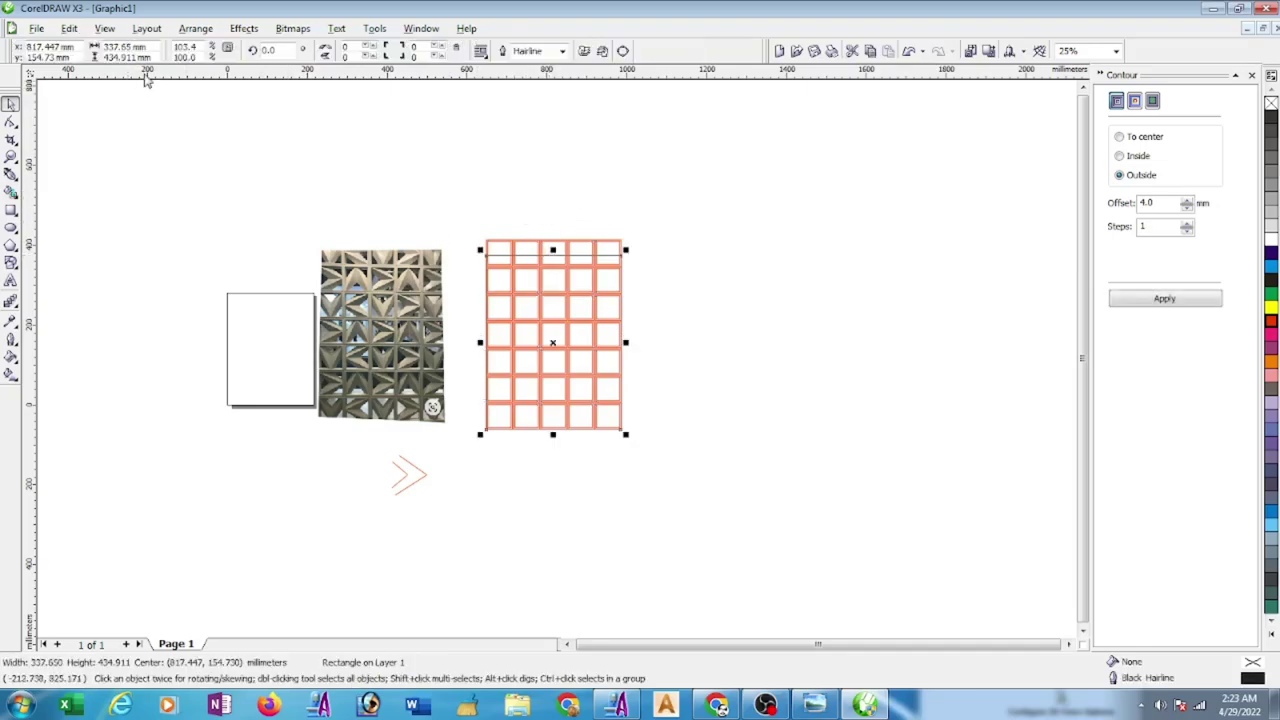
pyautogui.moveTo(159, 57); pyautogui.dragTo(60, 88)
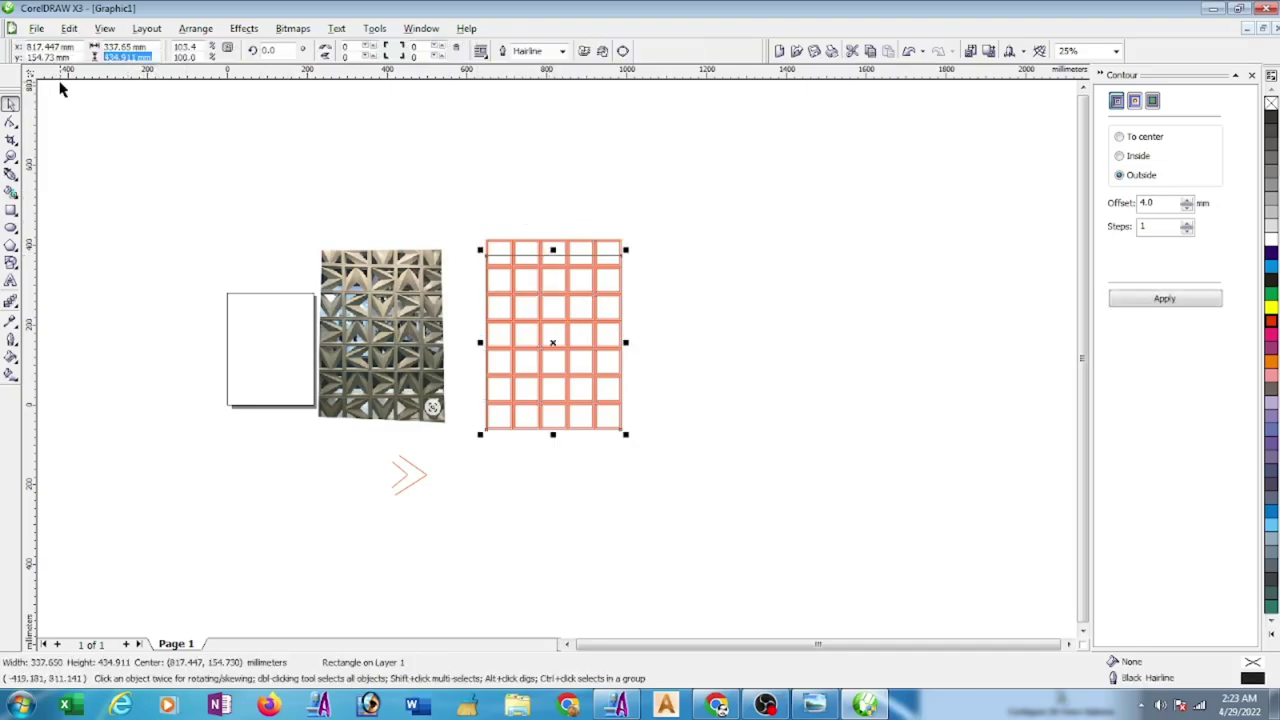
pyautogui.write('47')
pyautogui.press('Return')
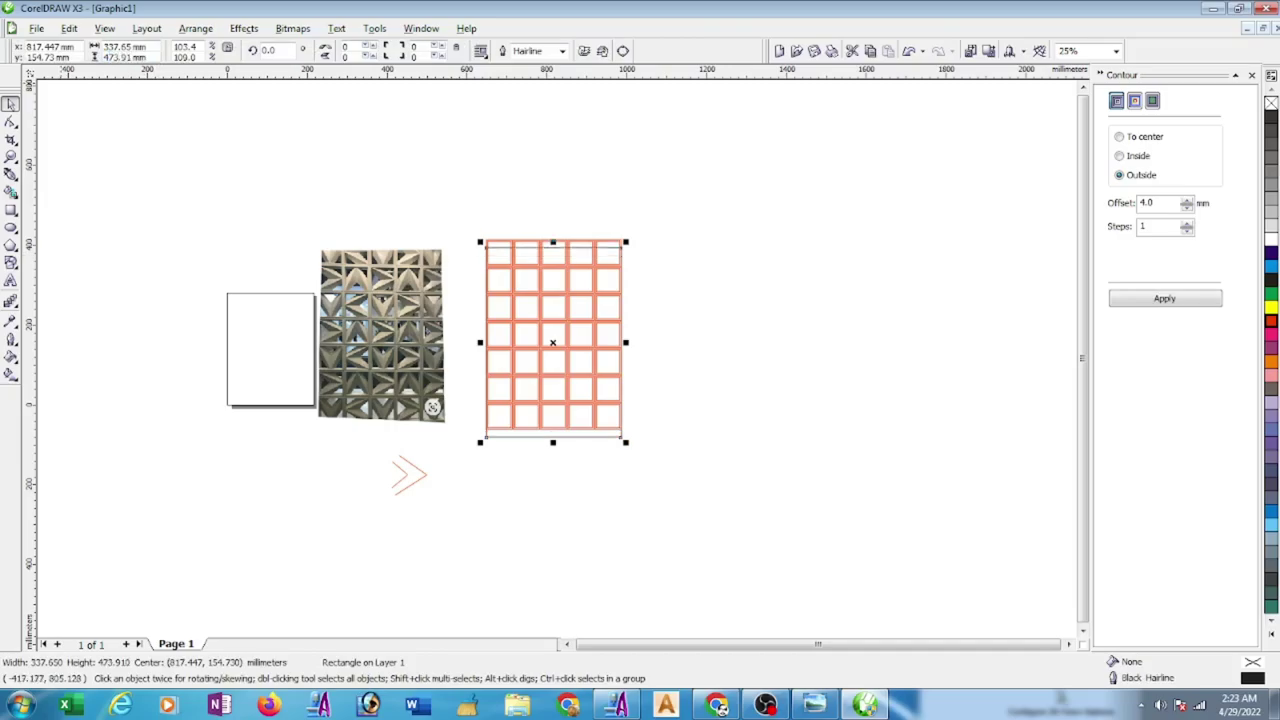
pyautogui.moveTo(552, 344); pyautogui.dragTo(764, 320)
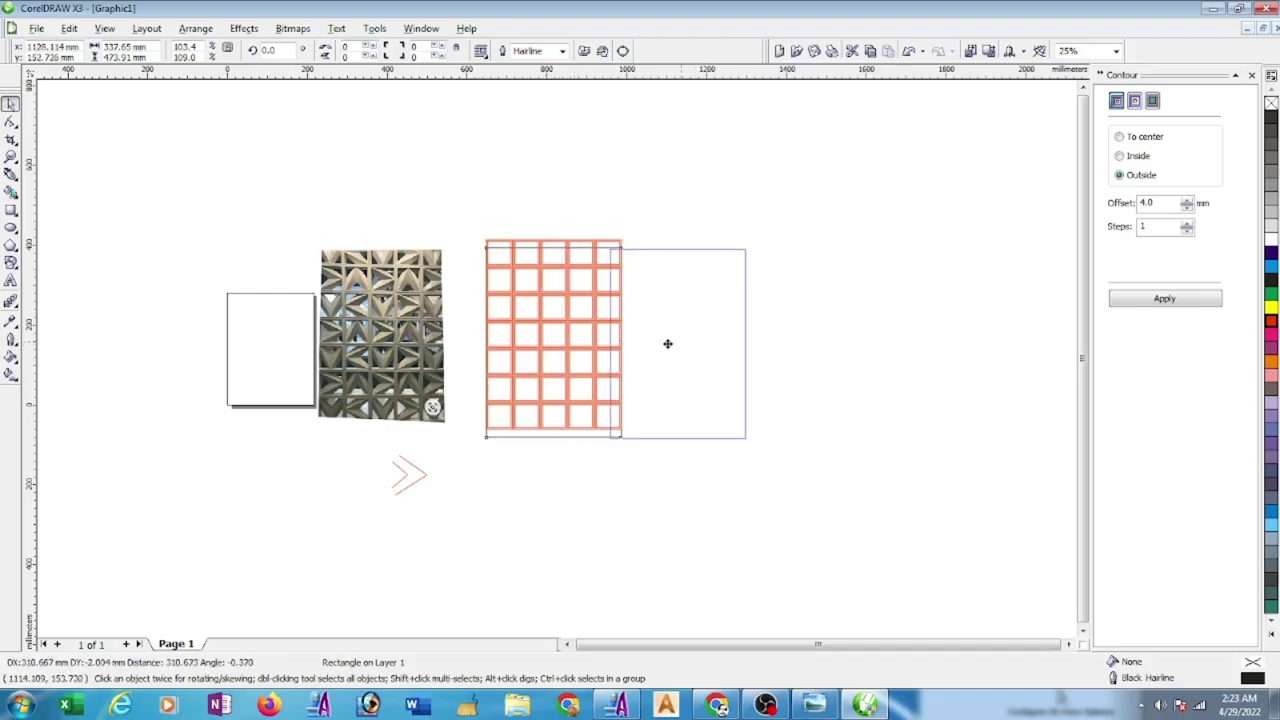
# - Combine the grid squares into one curve and centre it horizontally and vertically on the rectangle
pyautogui.moveTo(473, 224); pyautogui.dragTo(663, 450)
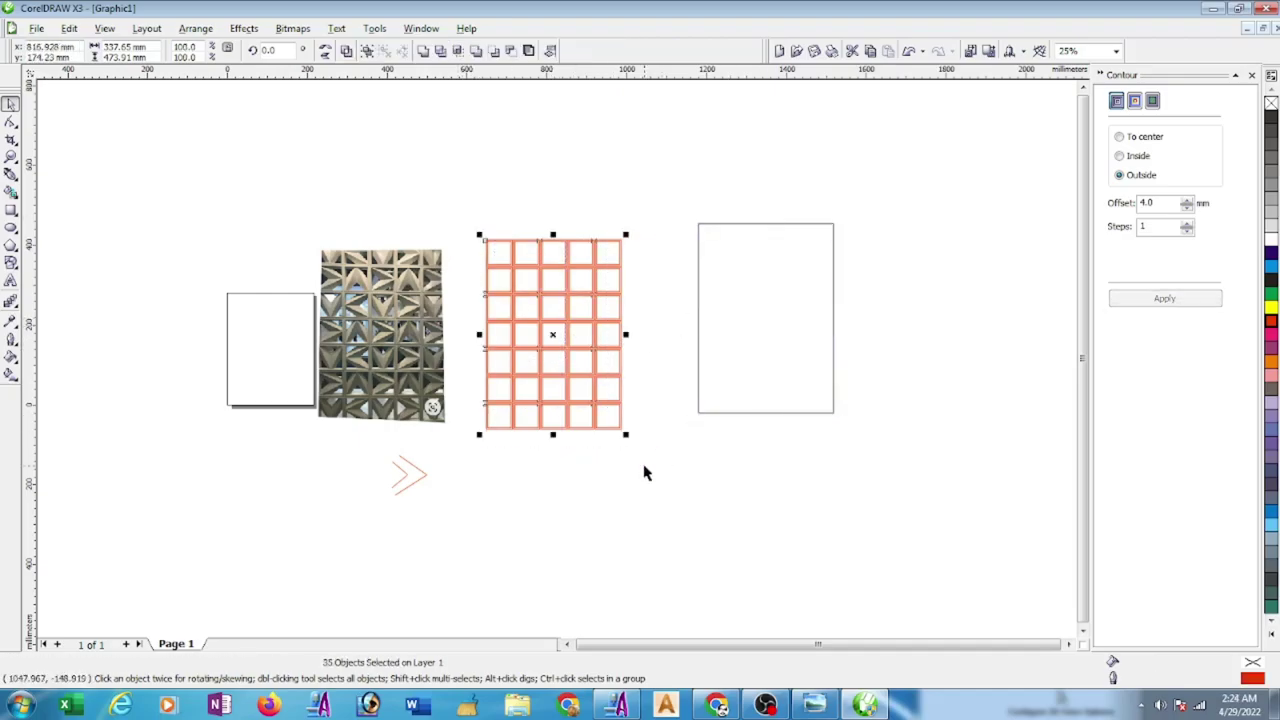
pyautogui.click(345, 51)
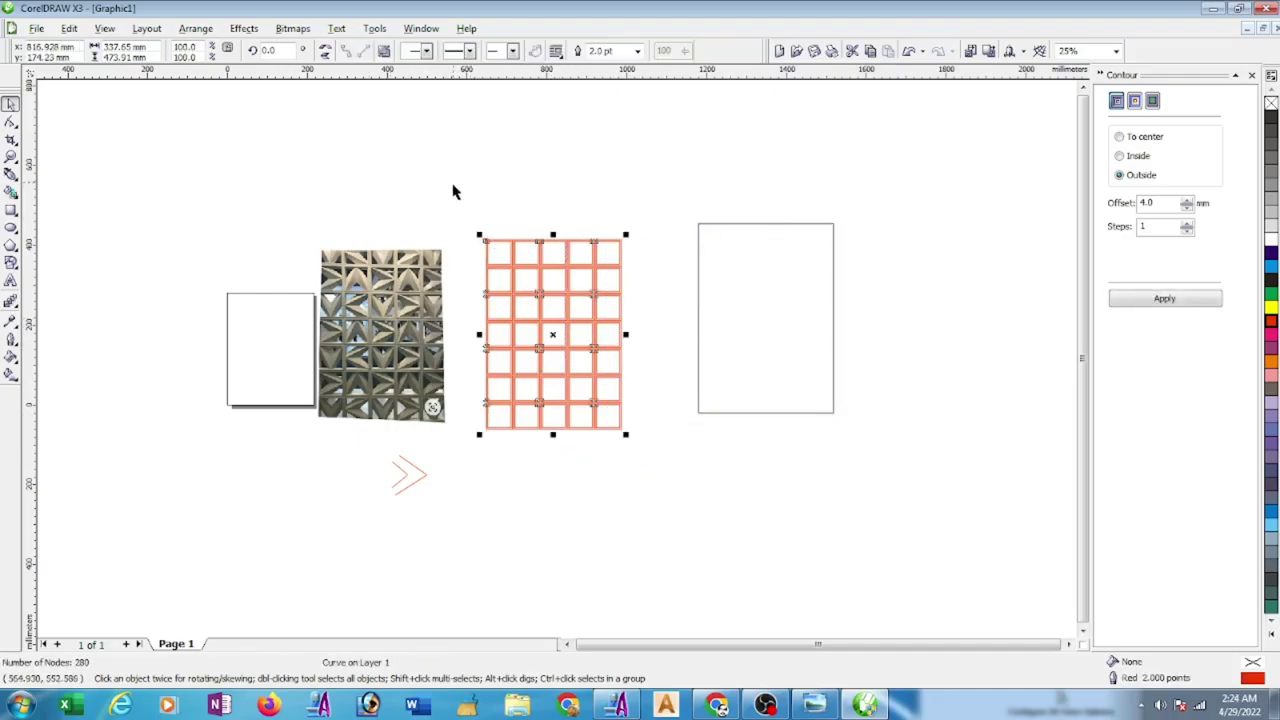
pyautogui.moveTo(462, 168); pyautogui.dragTo(868, 505)
pyautogui.press('c')
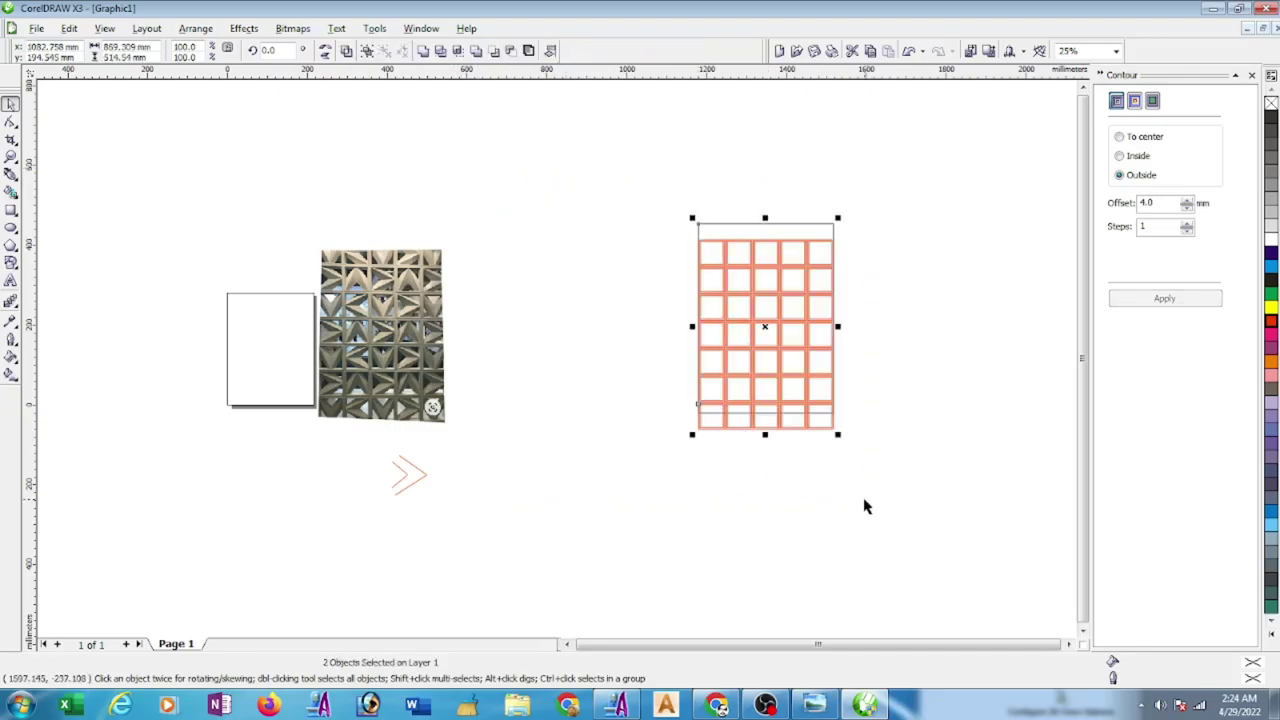
pyautogui.press('e')
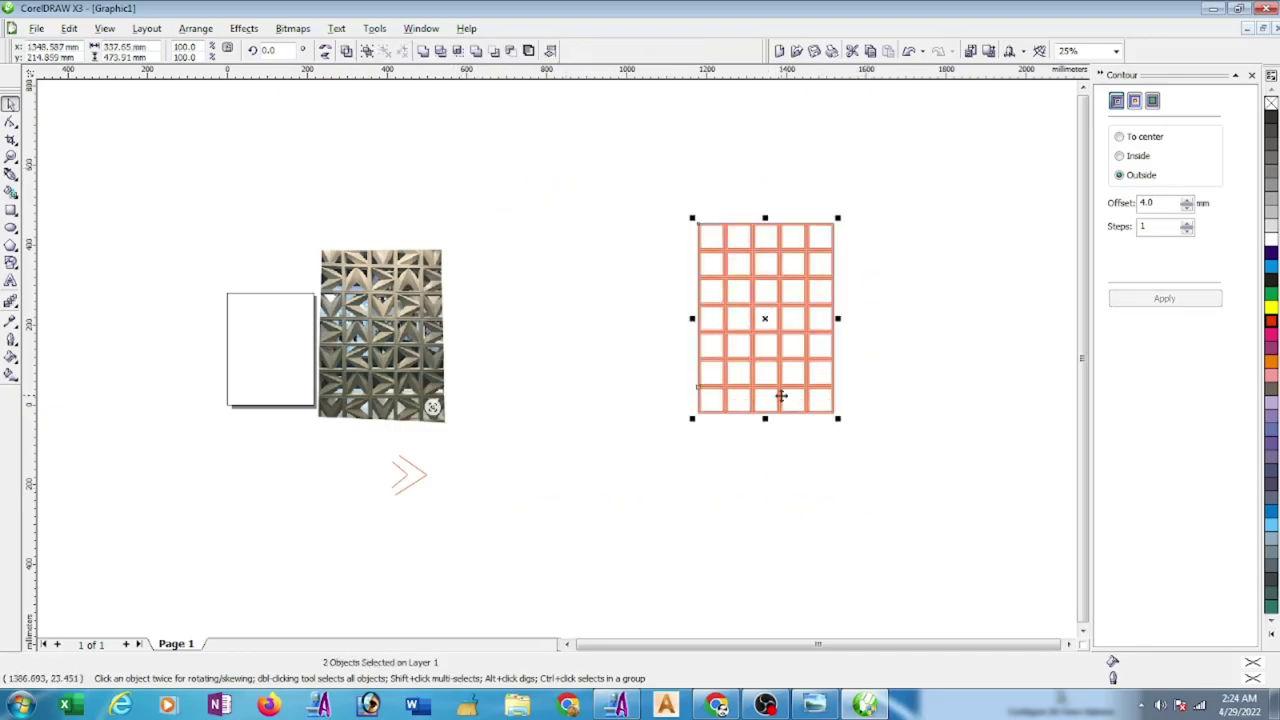
pyautogui.click(571, 334)
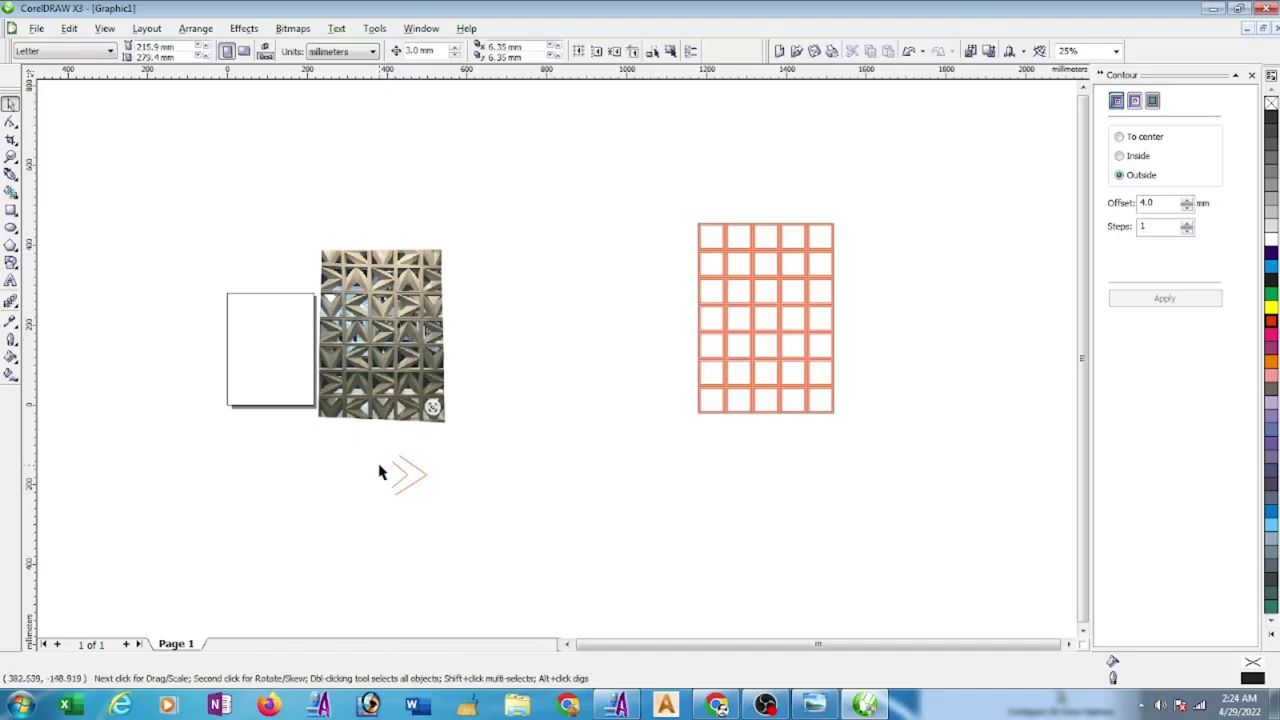
# - Move the chevron onto the grid's lower-left corner, then move both next to the photo
pyautogui.moveTo(373, 445); pyautogui.dragTo(450, 528)
pyautogui.moveTo(408, 475); pyautogui.dragTo(709, 411)
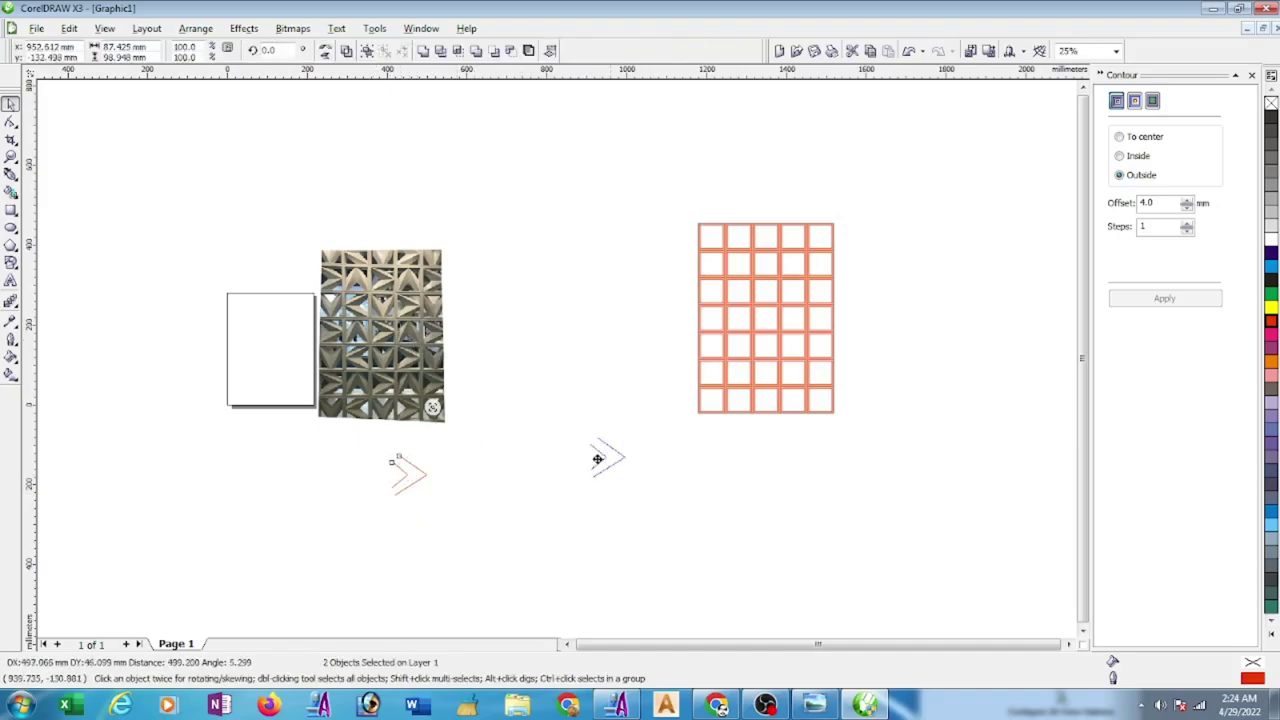
pyautogui.scroll(2, 558, 360)
pyautogui.scroll(-2, 558, 360)
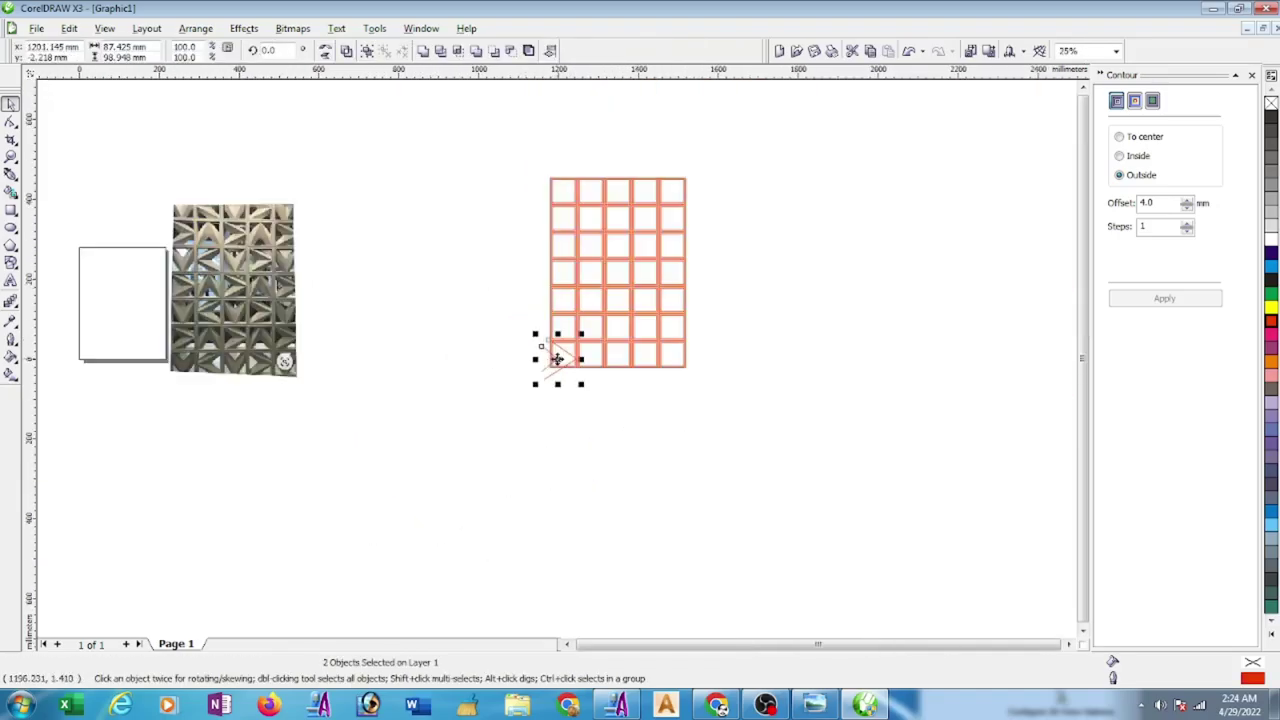
pyautogui.moveTo(455, 127); pyautogui.dragTo(733, 430)
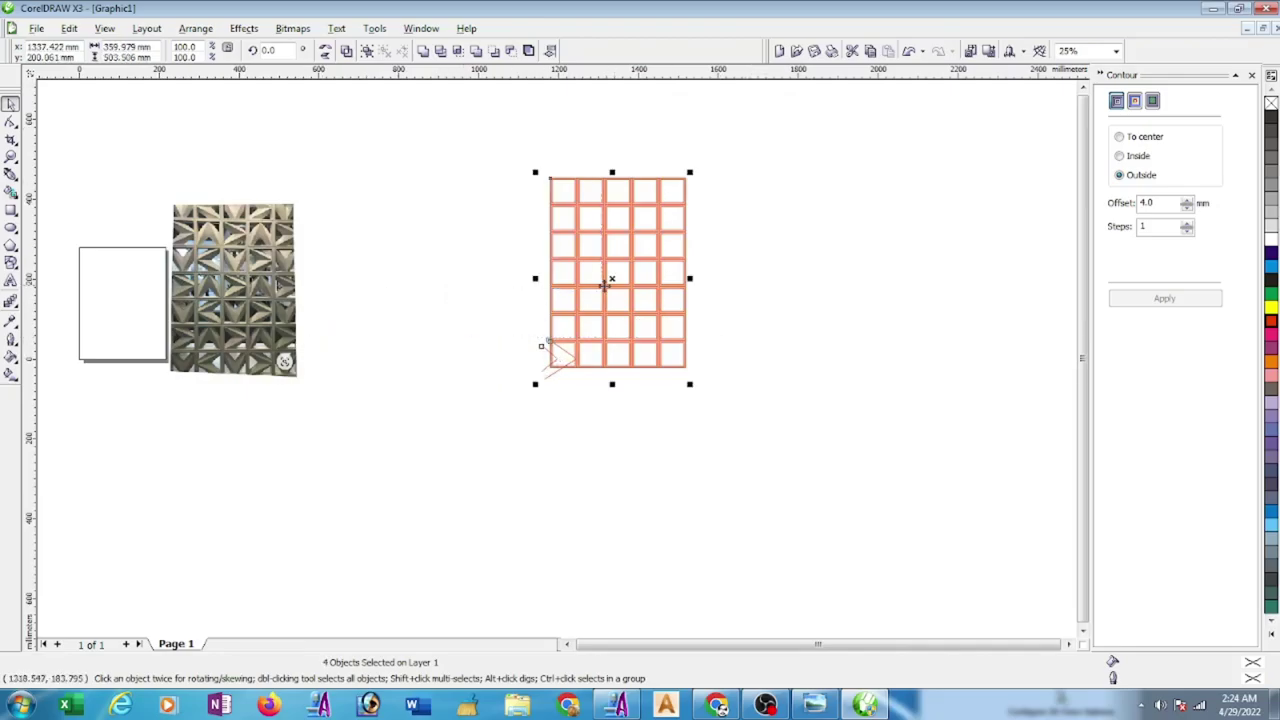
pyautogui.moveTo(613, 280); pyautogui.dragTo(389, 291)
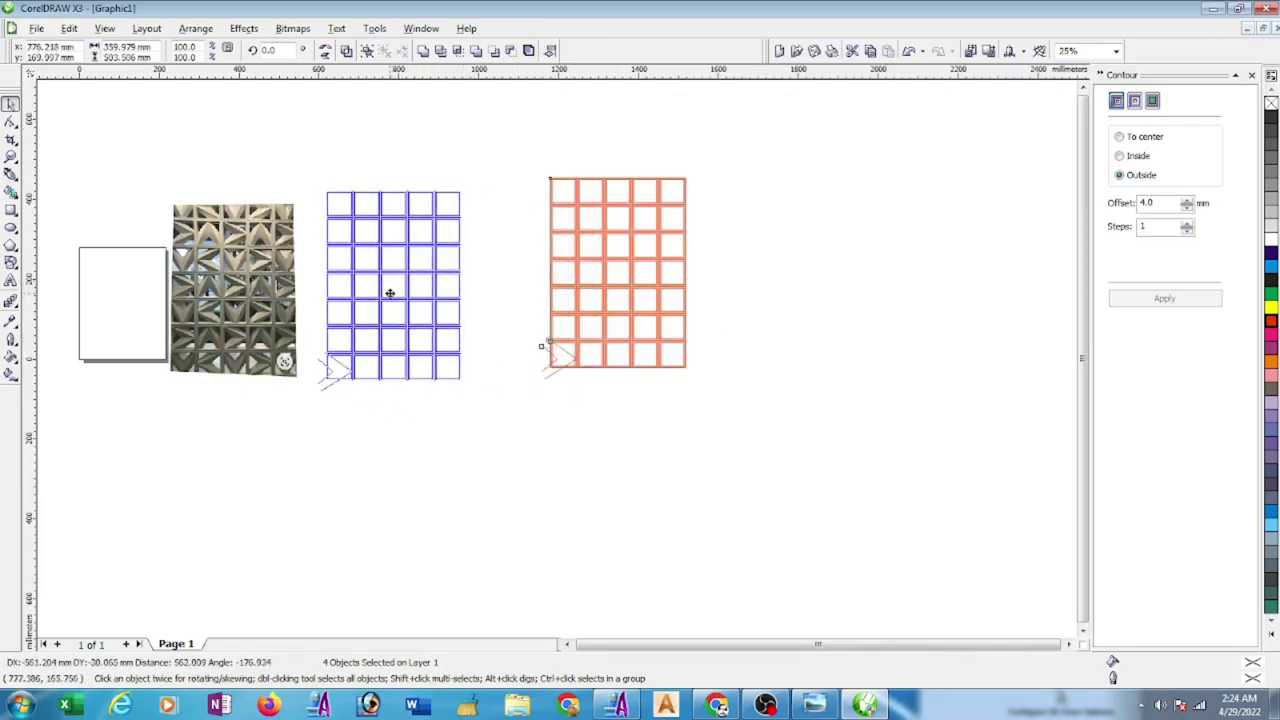
pyautogui.scroll(1, 255, 270)
pyautogui.scroll(-1, 625, 450)
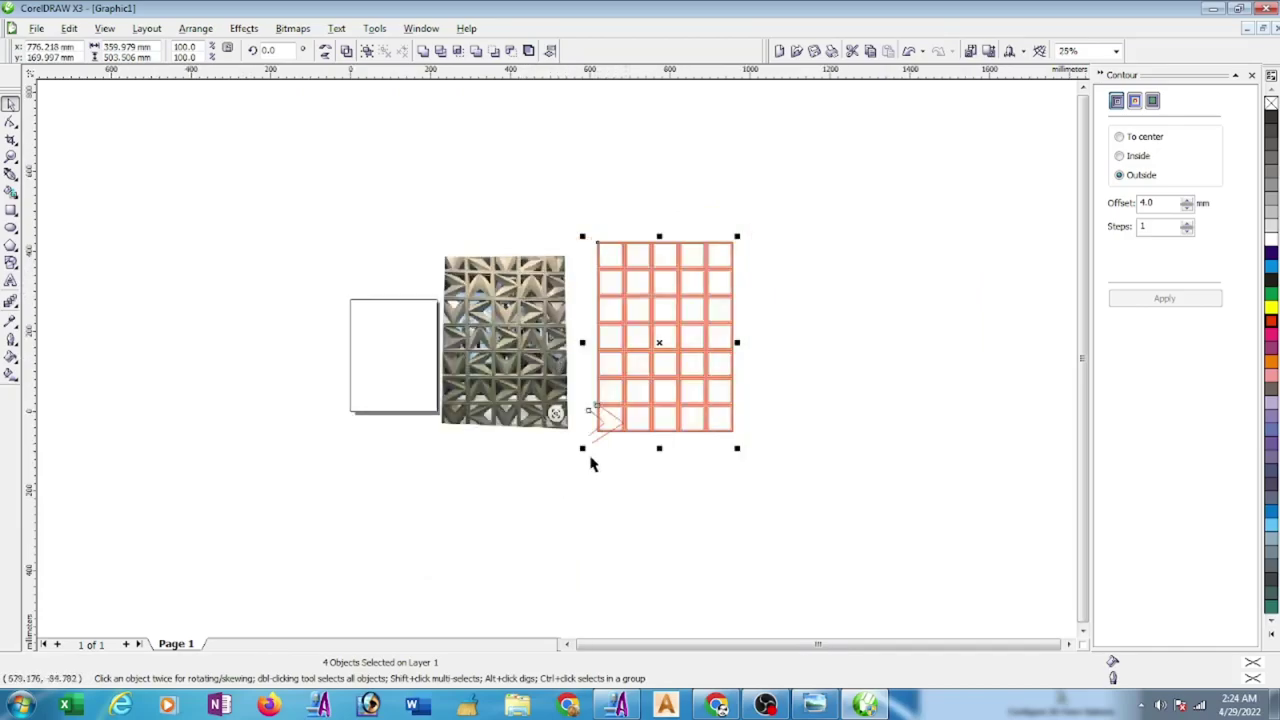
pyautogui.scroll(1, 558, 365)
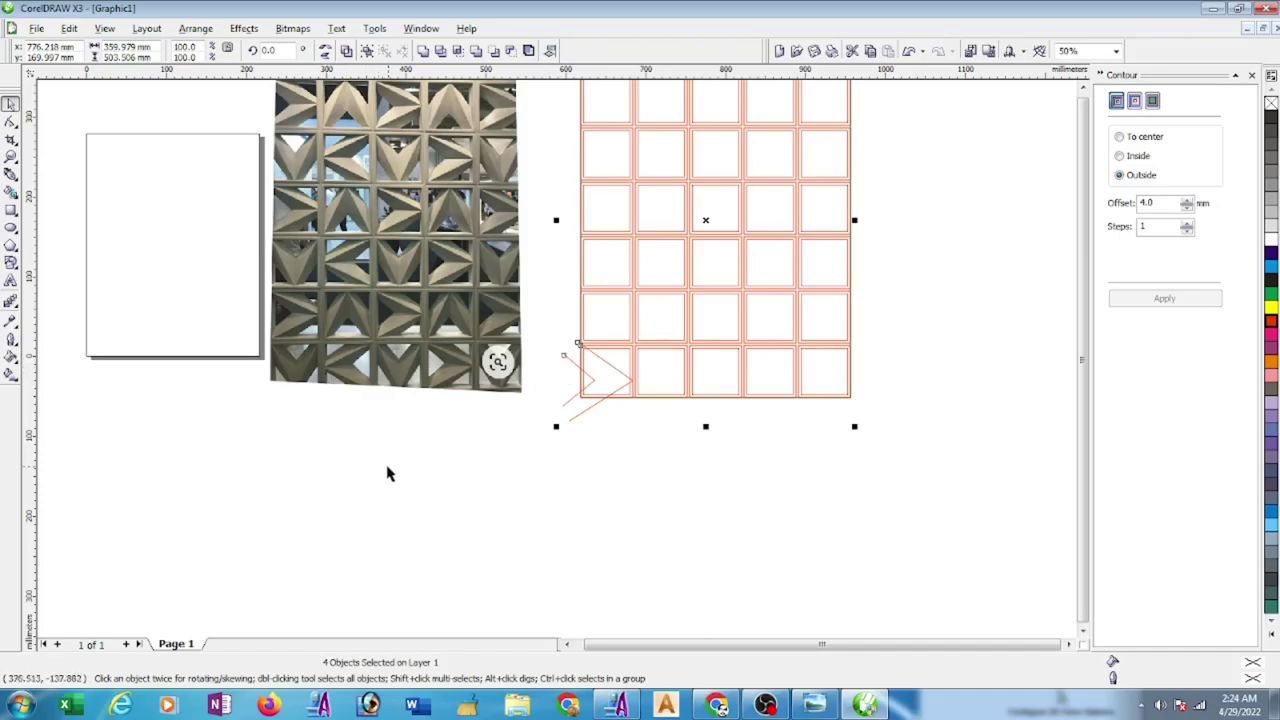
# - Combine the two chevron lines into one curve and rotate it 90 degrees
pyautogui.click(563, 411)
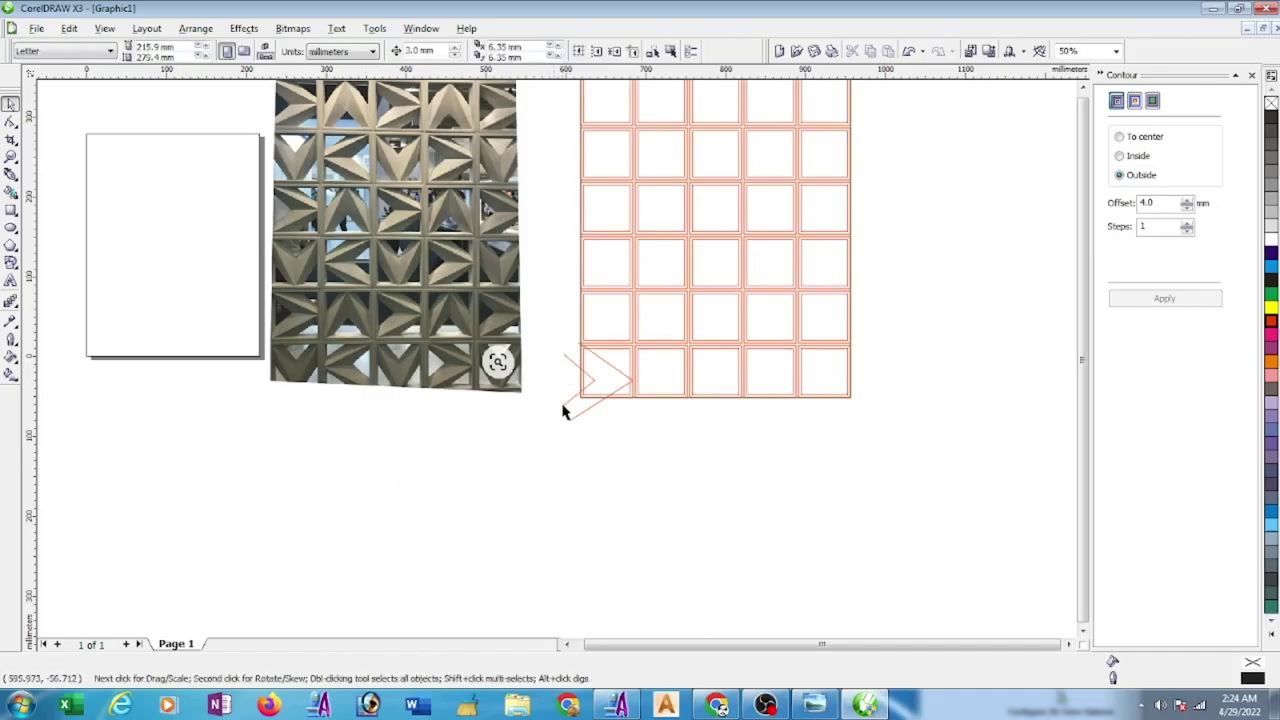
pyautogui.click(566, 360)
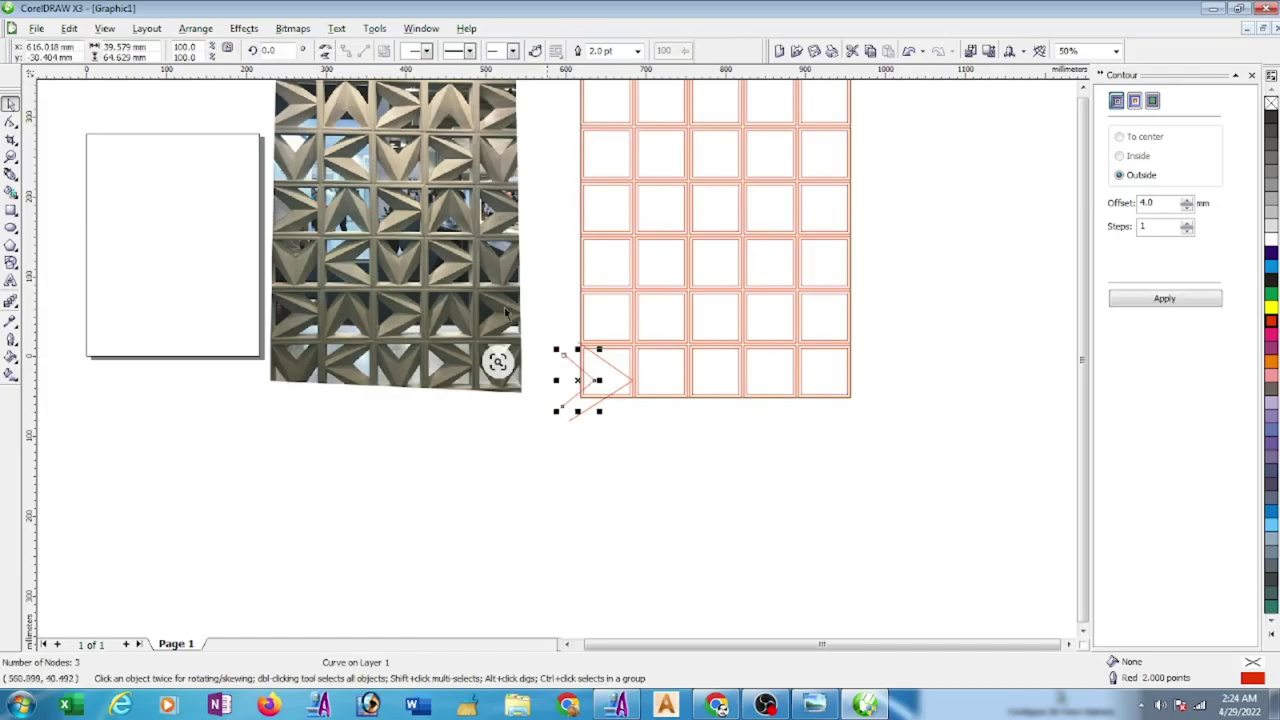
pyautogui.keyDown('shift'); pyautogui.click(613, 372); pyautogui.keyUp('shift')
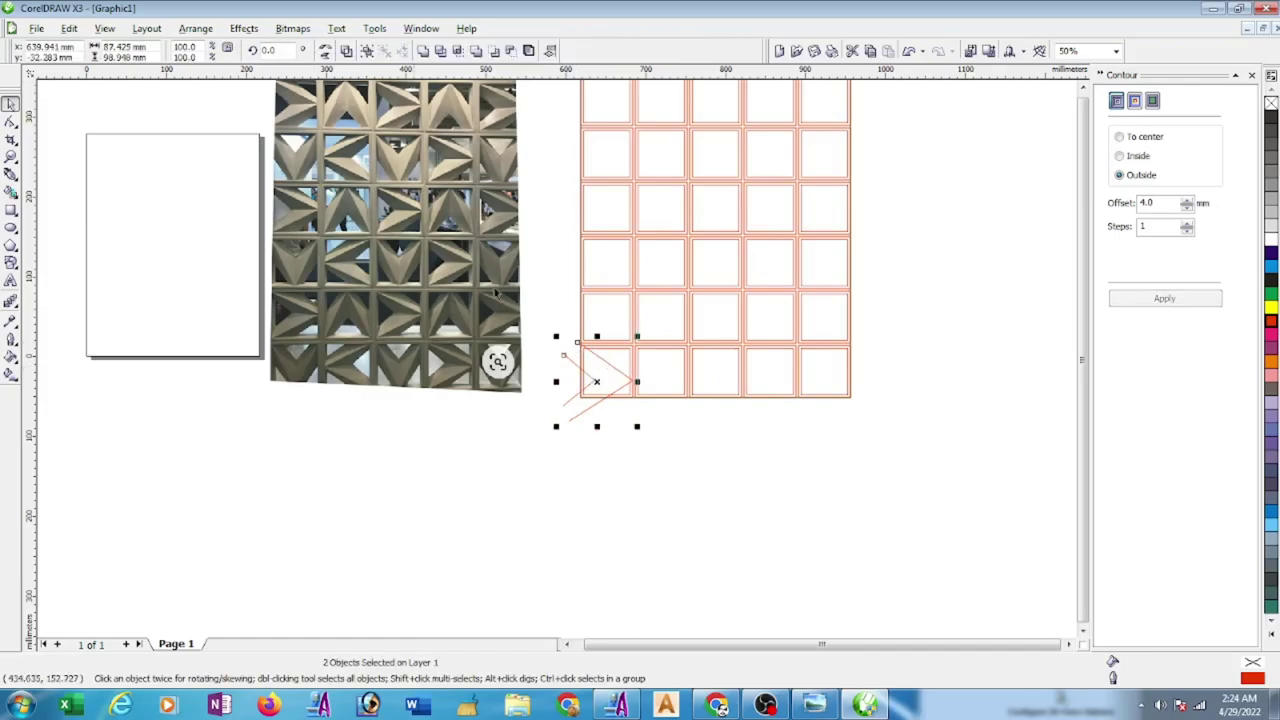
pyautogui.click(350, 52)
pyautogui.click(282, 50)
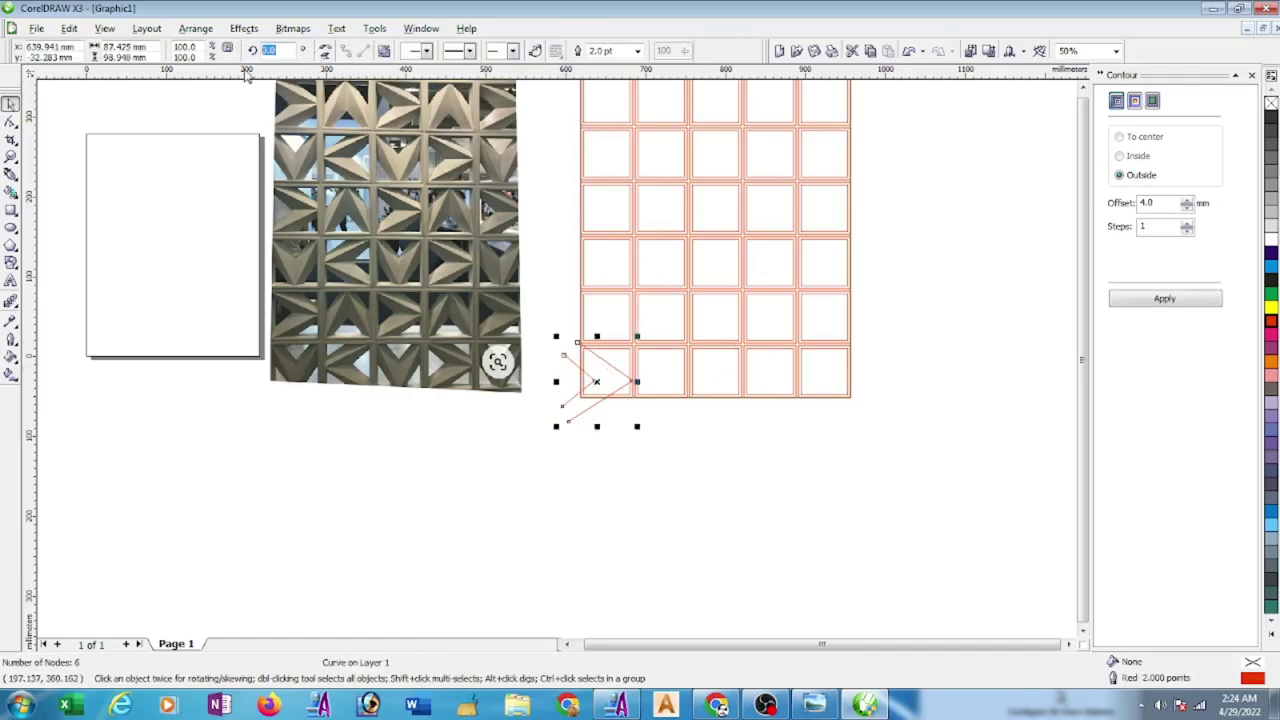
pyautogui.write('90')
pyautogui.press('Return')
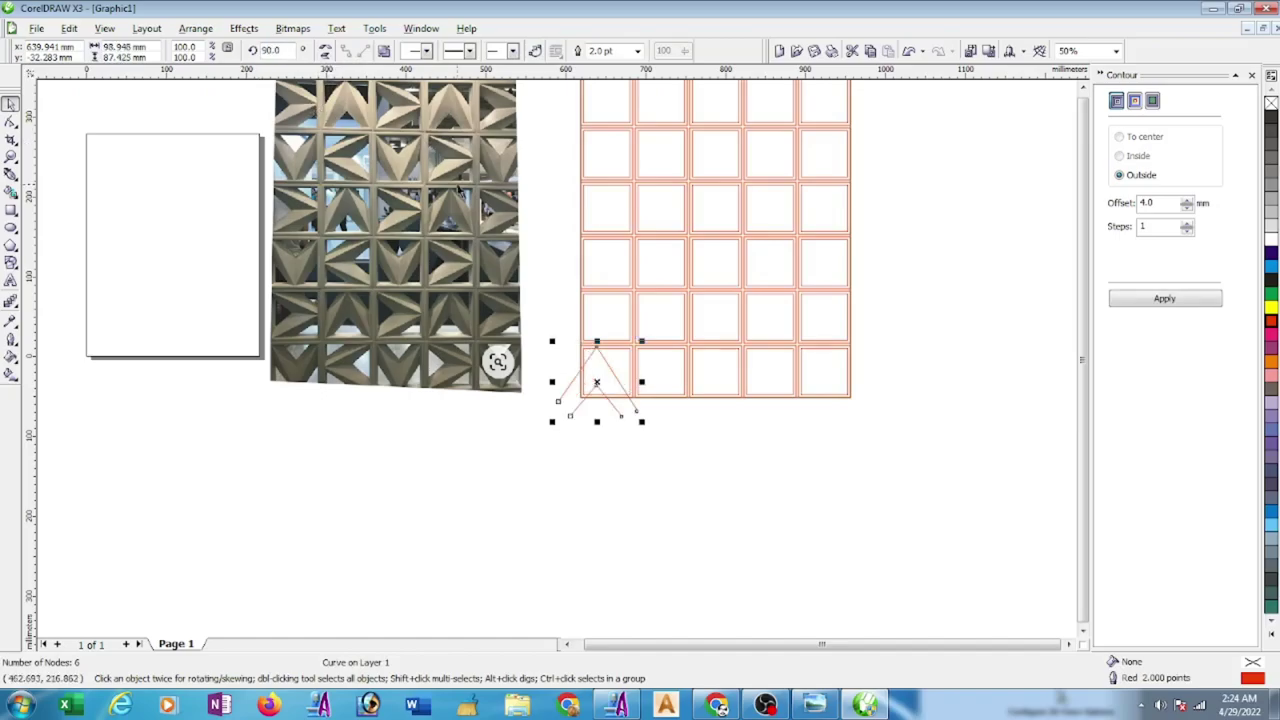
# - Move the rotated chevron up into position over the grid cells
pyautogui.moveTo(596, 383)
pyautogui.mouseDown()
pyautogui.moveTo(660, 343)
pyautogui.moveTo(659, 320)
pyautogui.mouseUp()
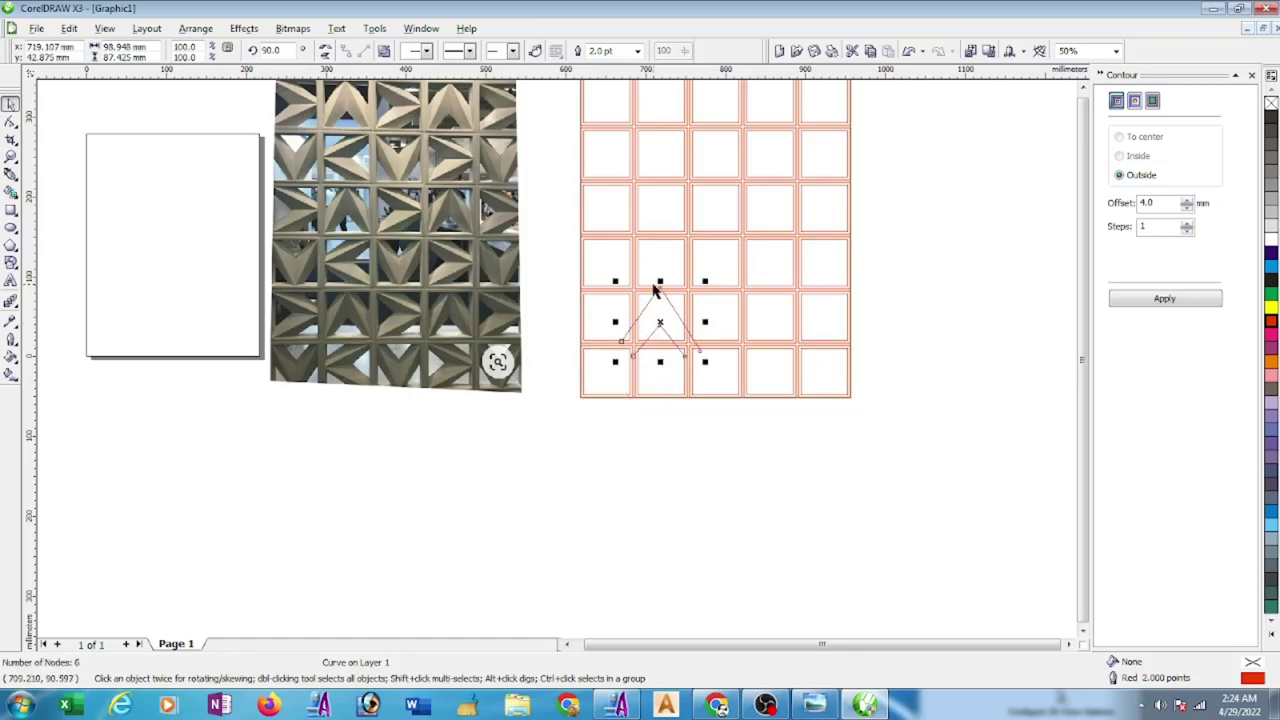
pyautogui.scroll(2, 558, 366)
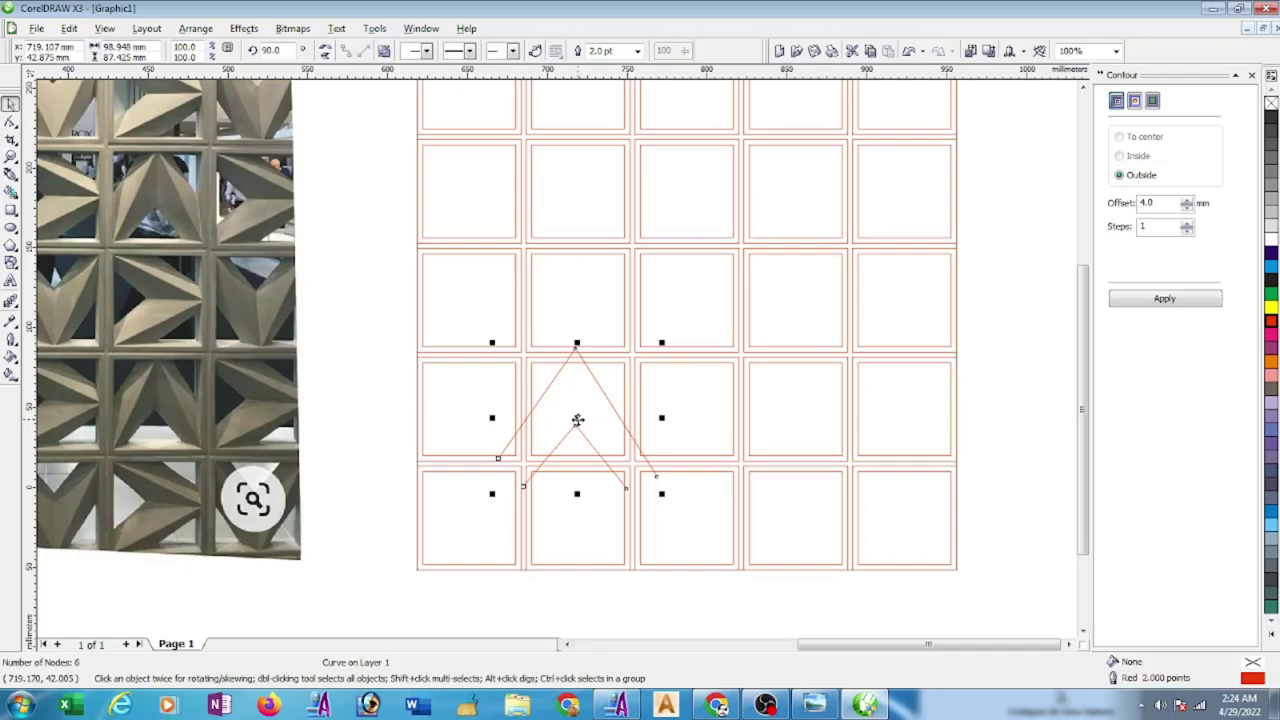
pyautogui.scroll(-1, 578, 420)
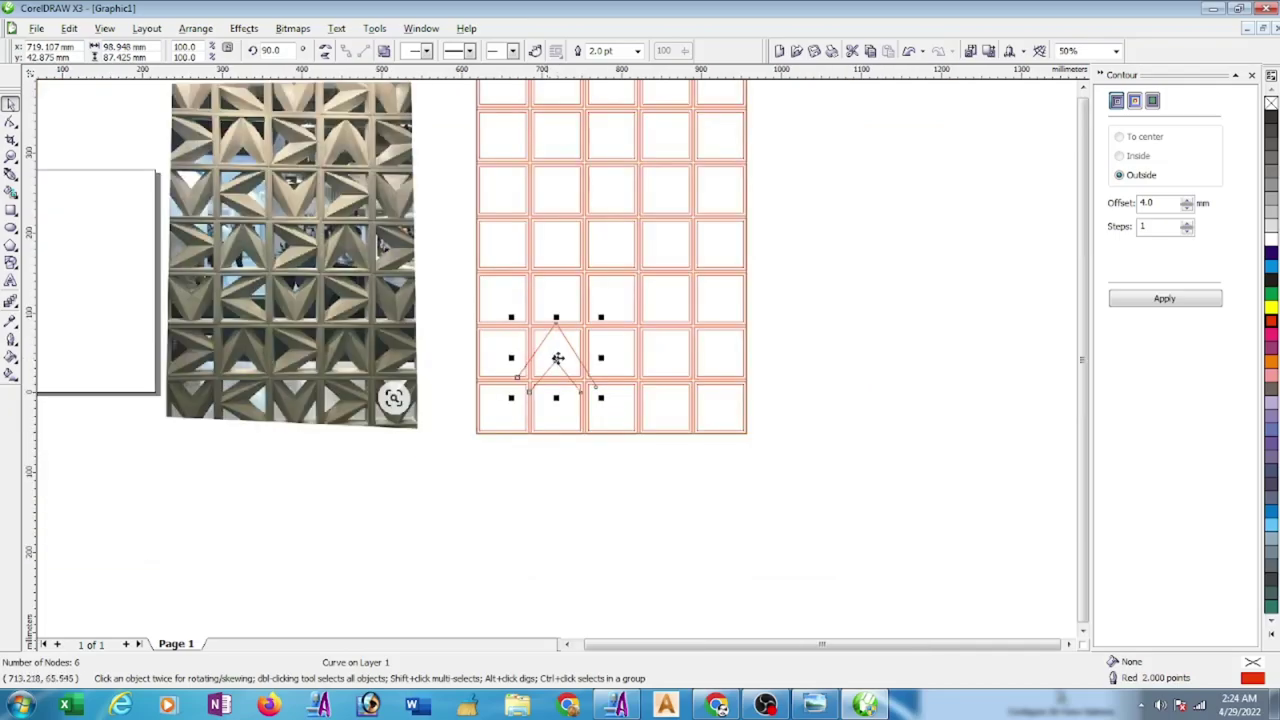
pyautogui.click(826, 254)
pyautogui.scroll(-1, 557, 363)
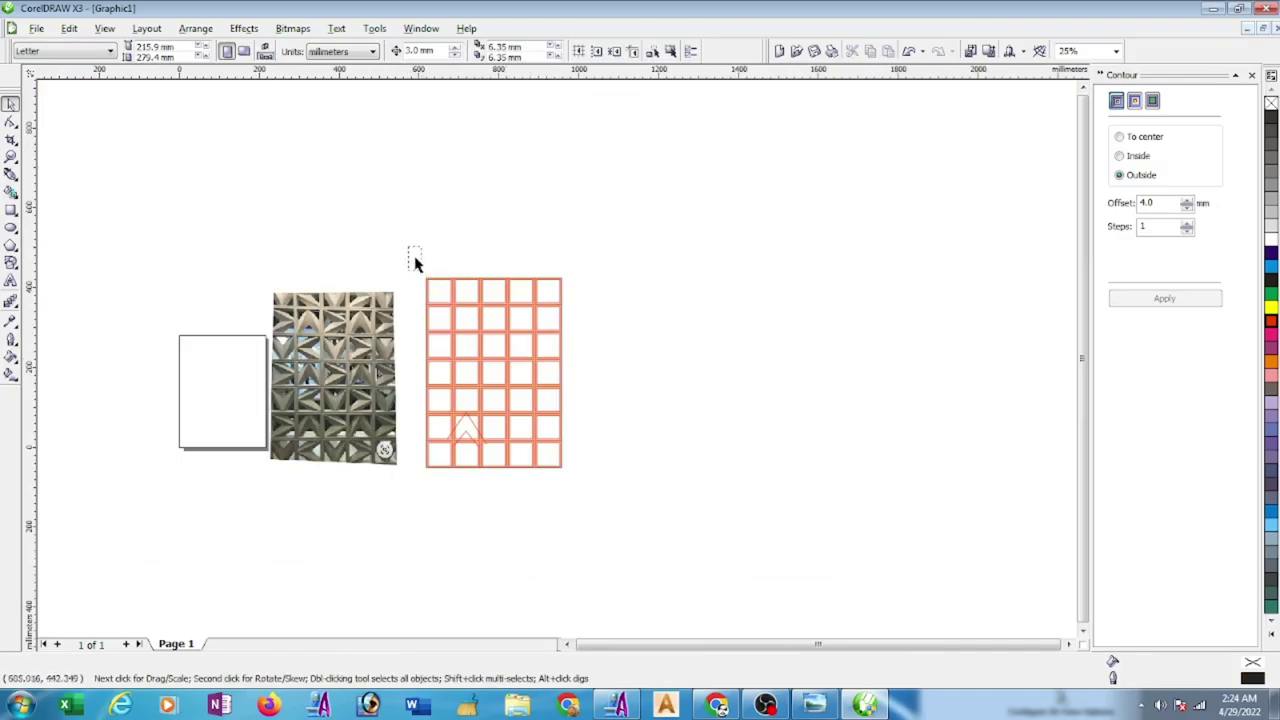
# - Switch the document units to inches
pyautogui.moveTo(411, 250); pyautogui.dragTo(595, 500)
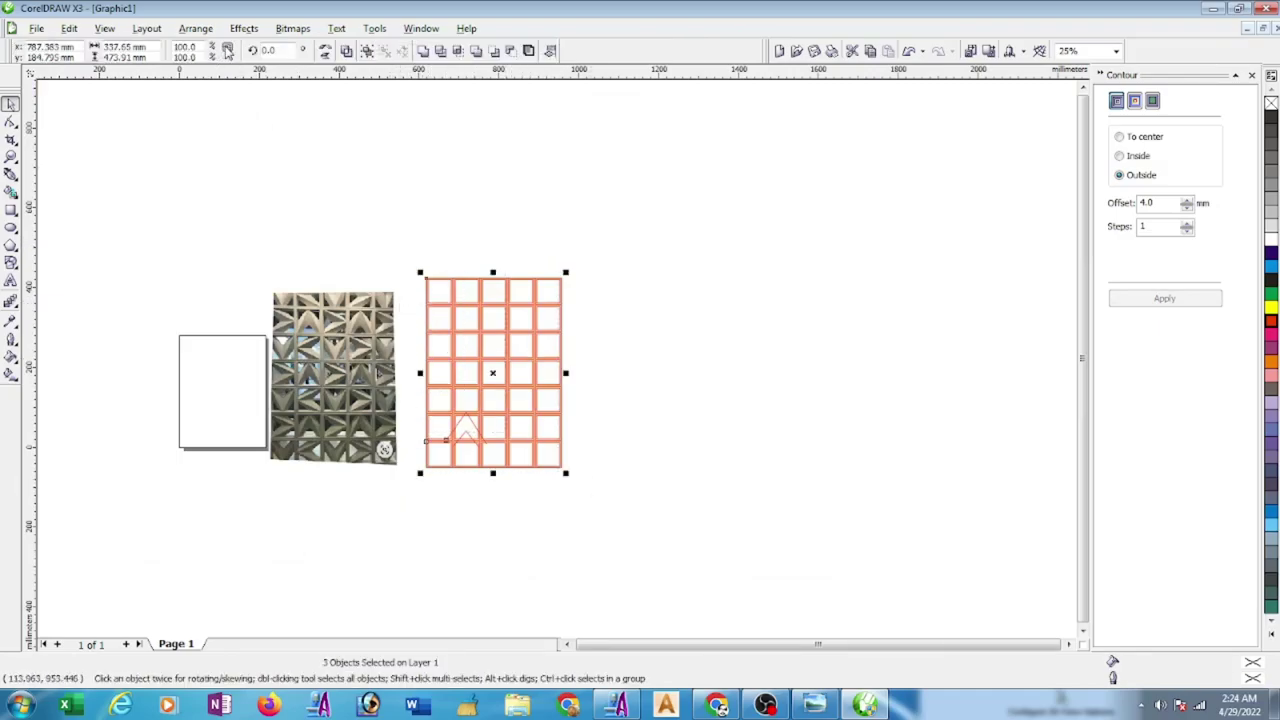
pyautogui.click(346, 148)
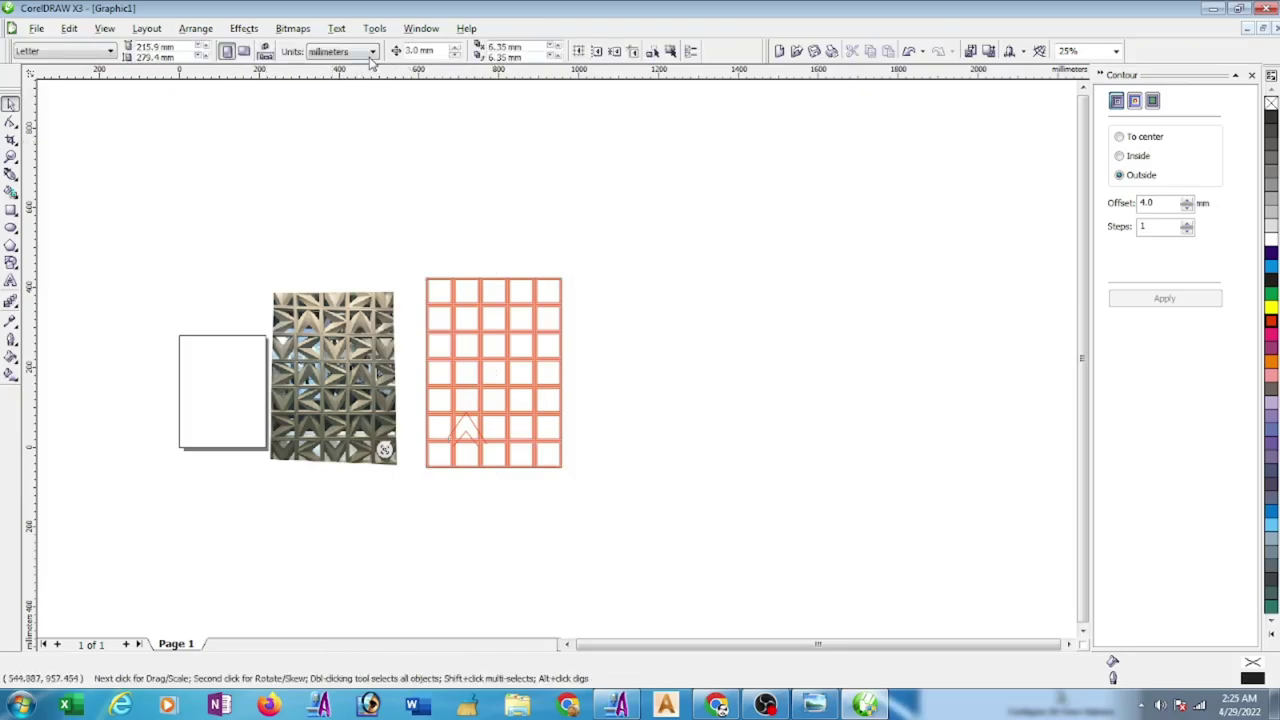
pyautogui.click(371, 52)
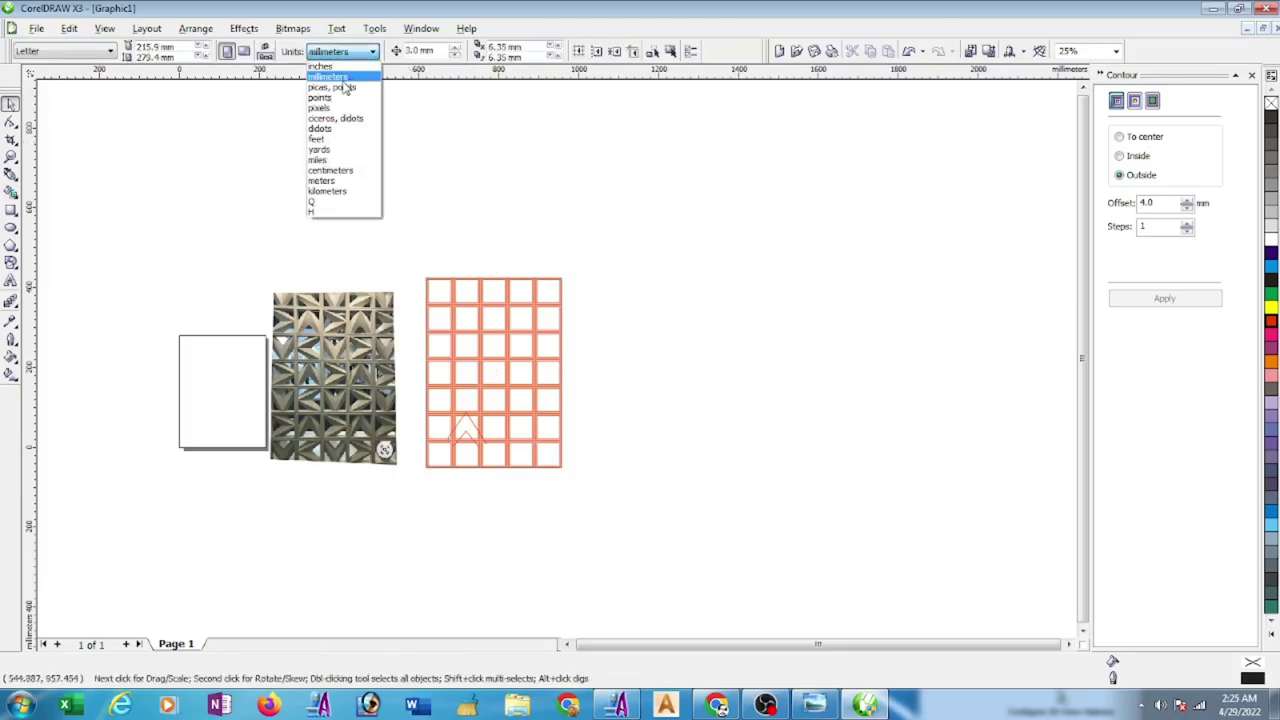
pyautogui.click(320, 66)
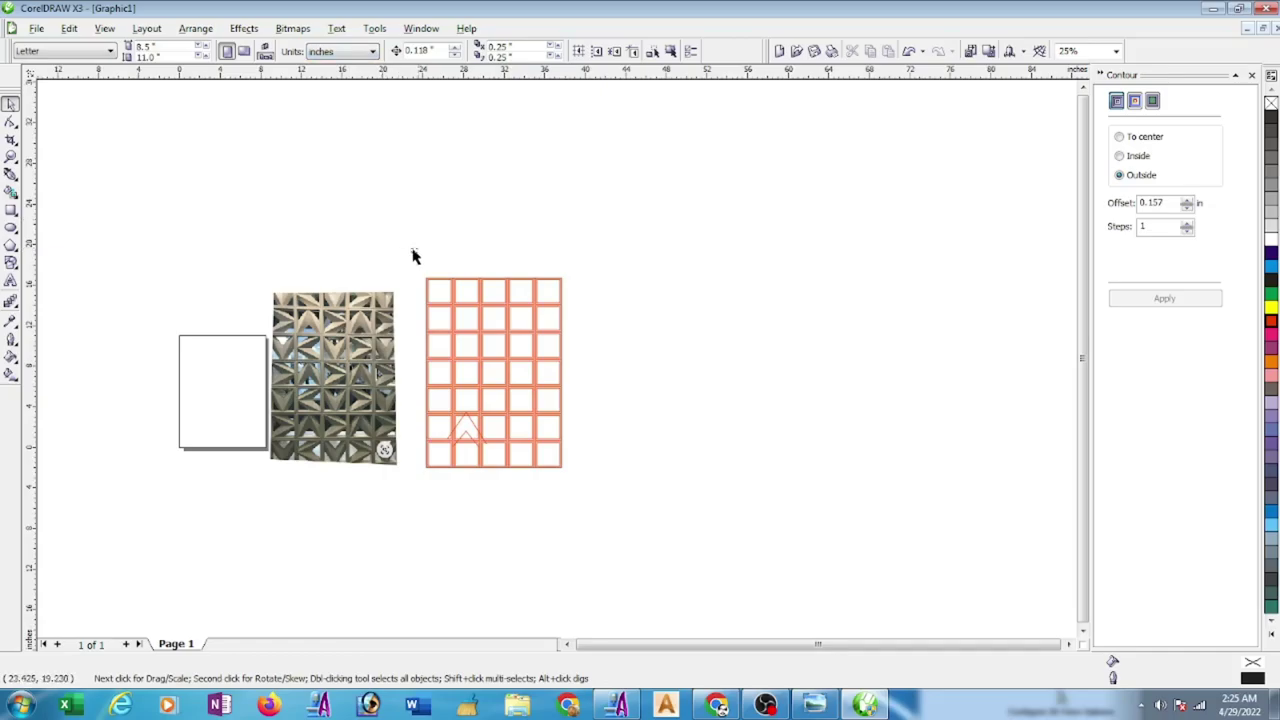
# - Scale the grid with chevron to 36 inches wide (50.528 inches tall) and move it right
pyautogui.moveTo(413, 256); pyautogui.dragTo(623, 500)
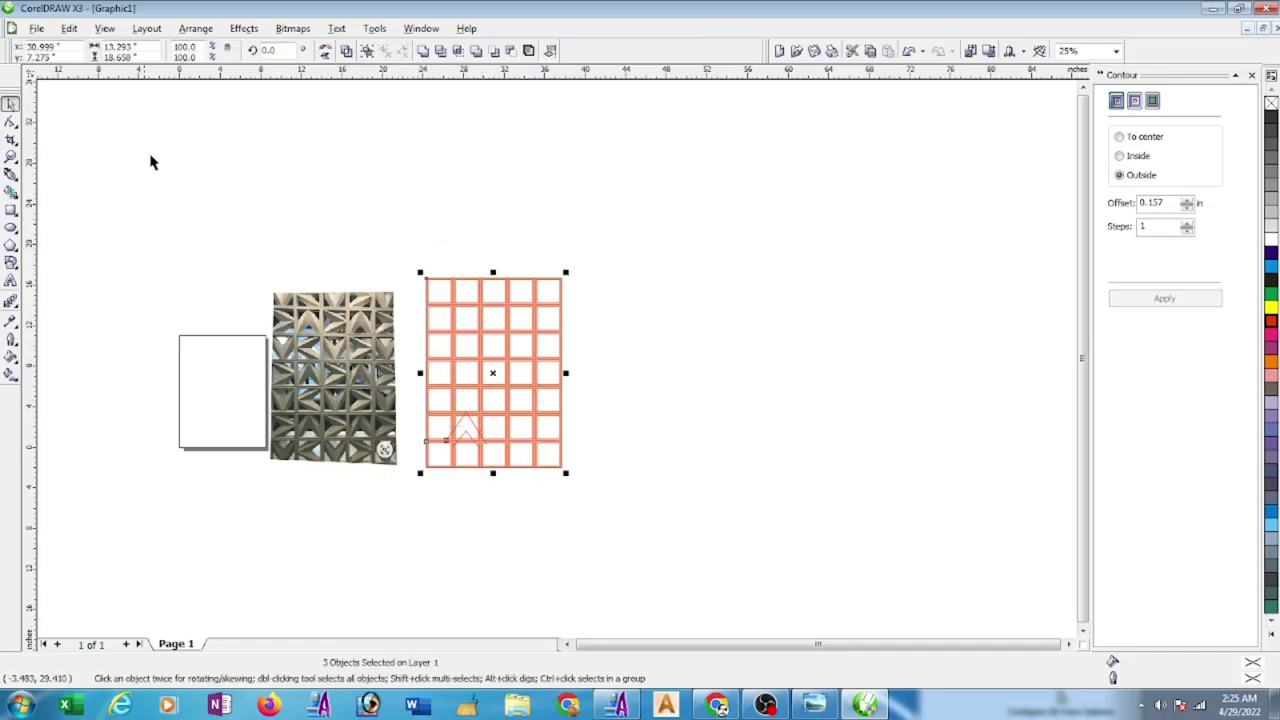
pyautogui.doubleClick(140, 57)
pyautogui.doubleClick(138, 46)
pyautogui.write('16')
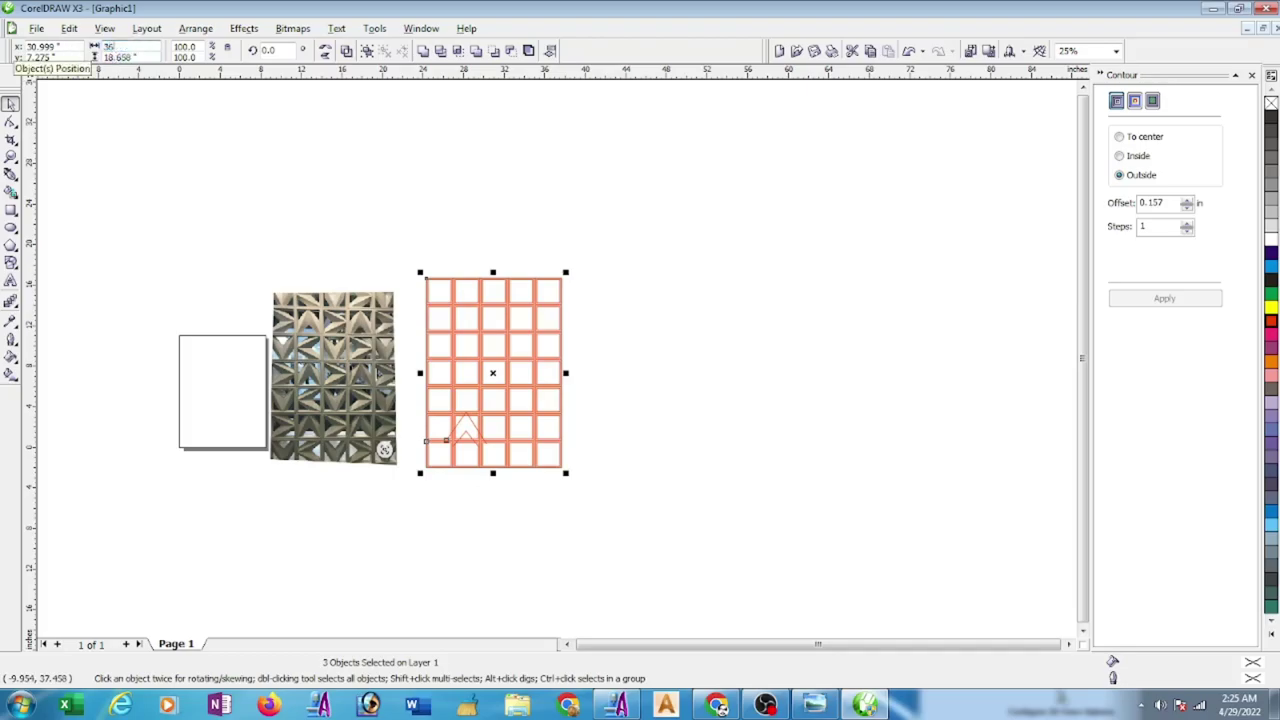
pyautogui.press('Return')
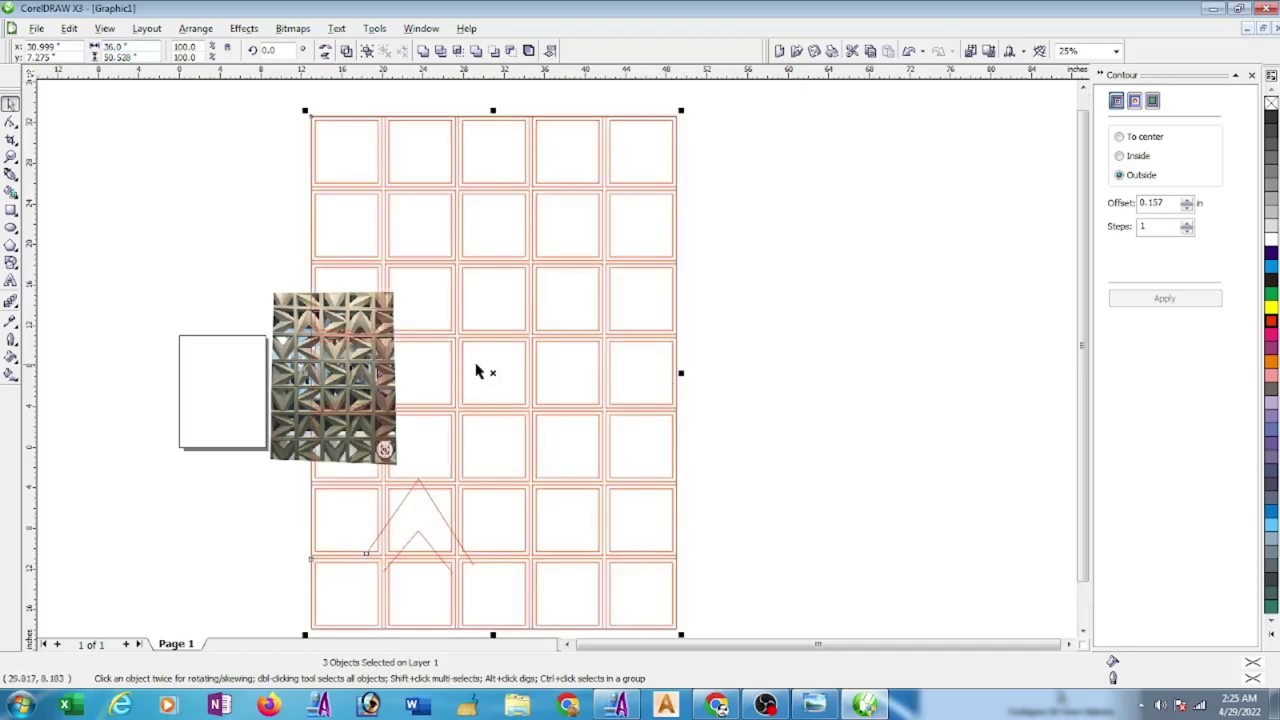
pyautogui.moveTo(497, 371); pyautogui.dragTo(637, 337)
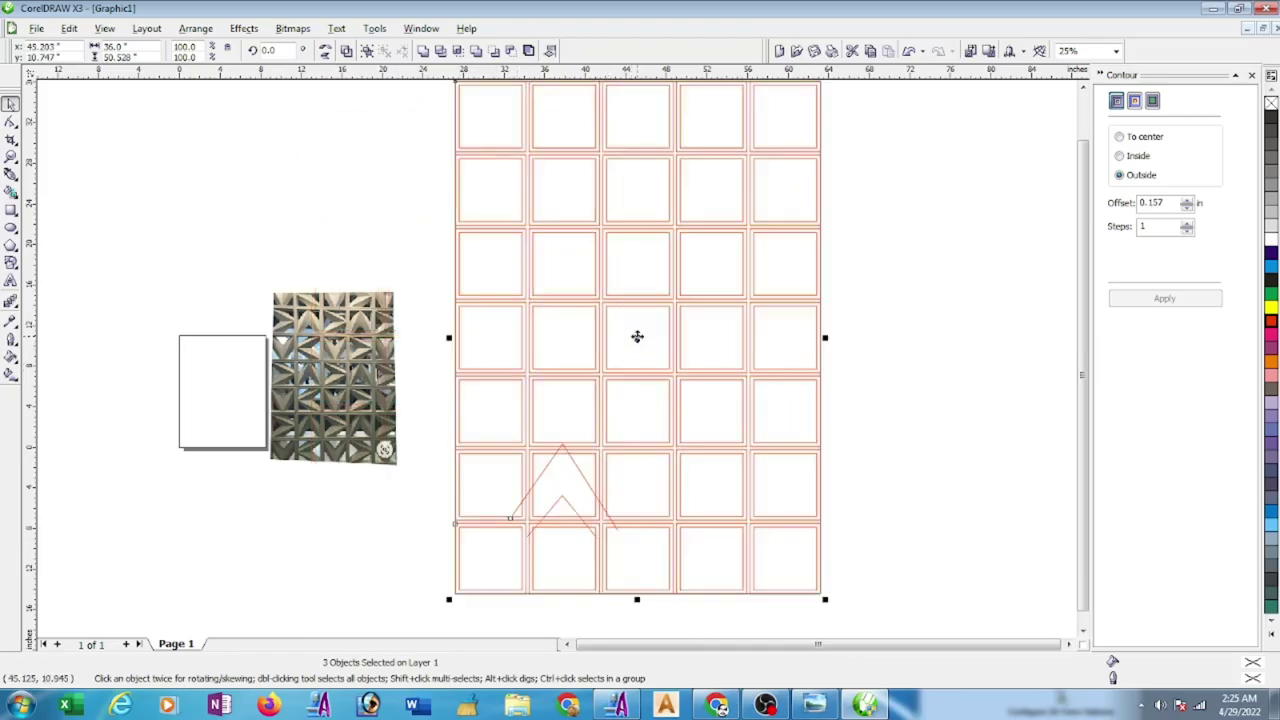
pyautogui.scroll(-3, 600, 320)
pyautogui.moveTo(554, 279); pyautogui.dragTo(688, 463)
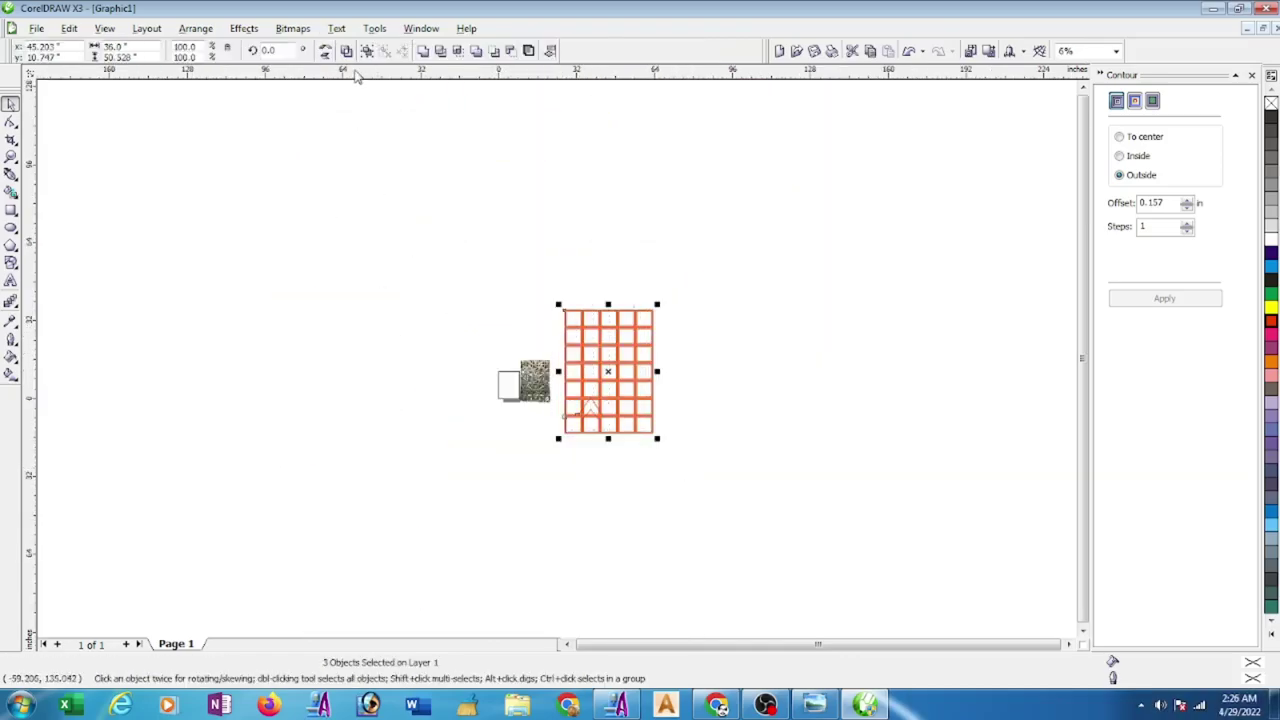
pyautogui.hotkey('ctrl', 'l')
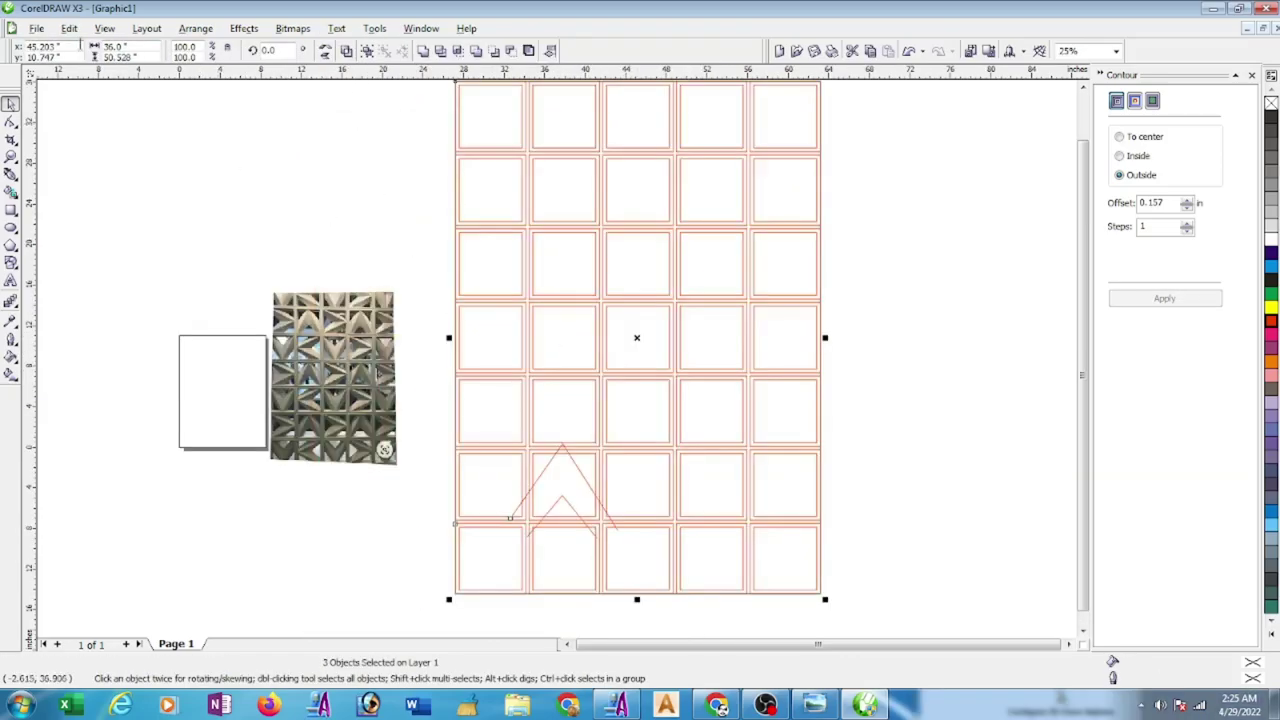
# - Export the grid and chevron as an EPS file to the Desktop, then bring ArtCAM Pro forward
pyautogui.click(35, 30)
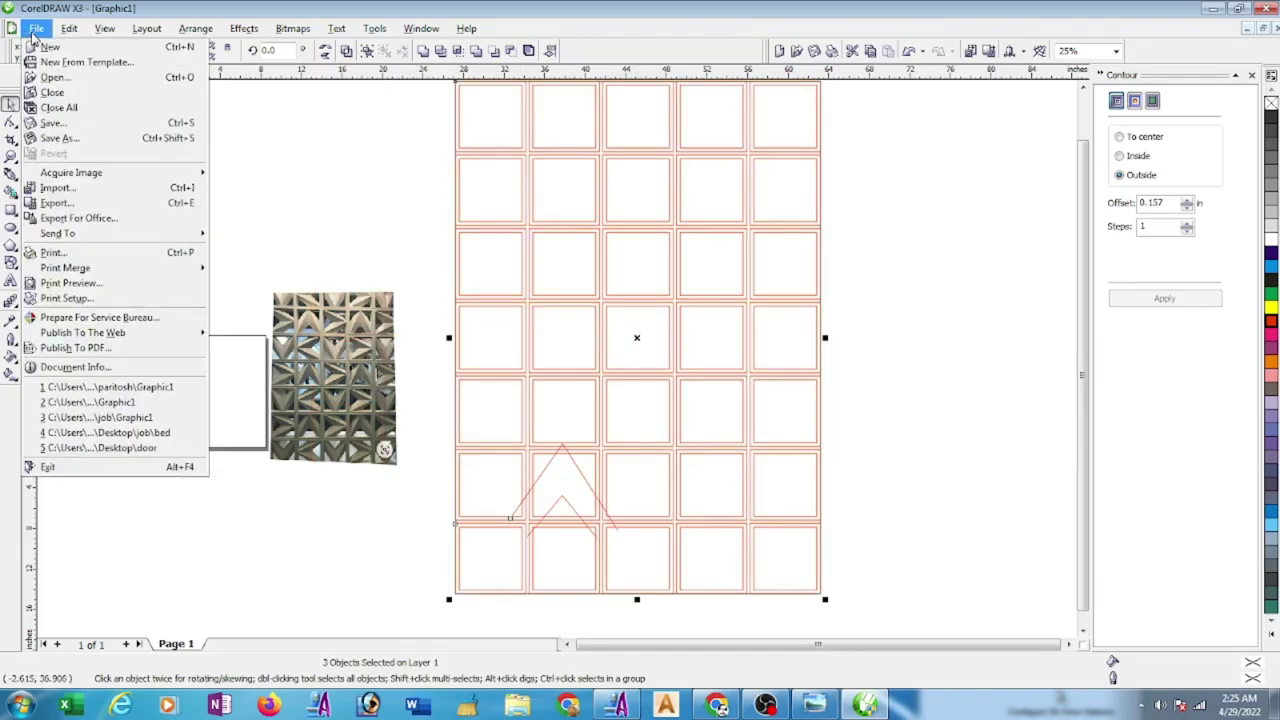
pyautogui.click(62, 203)
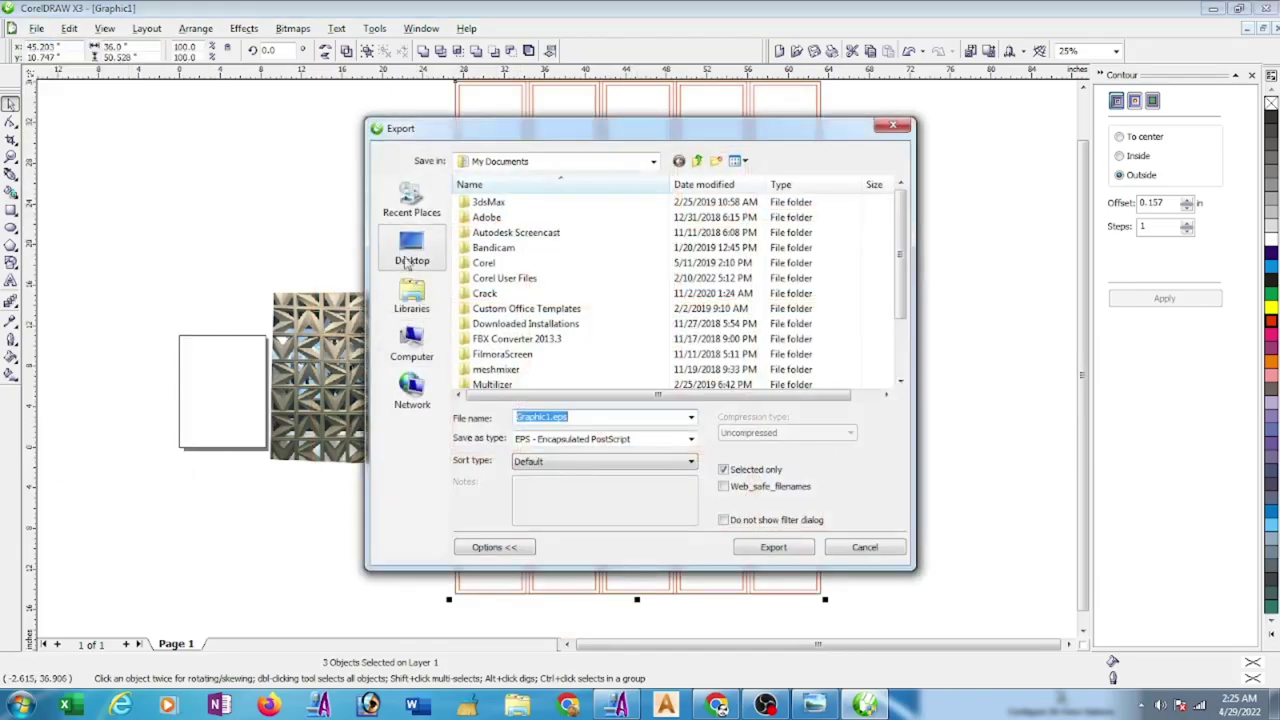
pyautogui.click(412, 245)
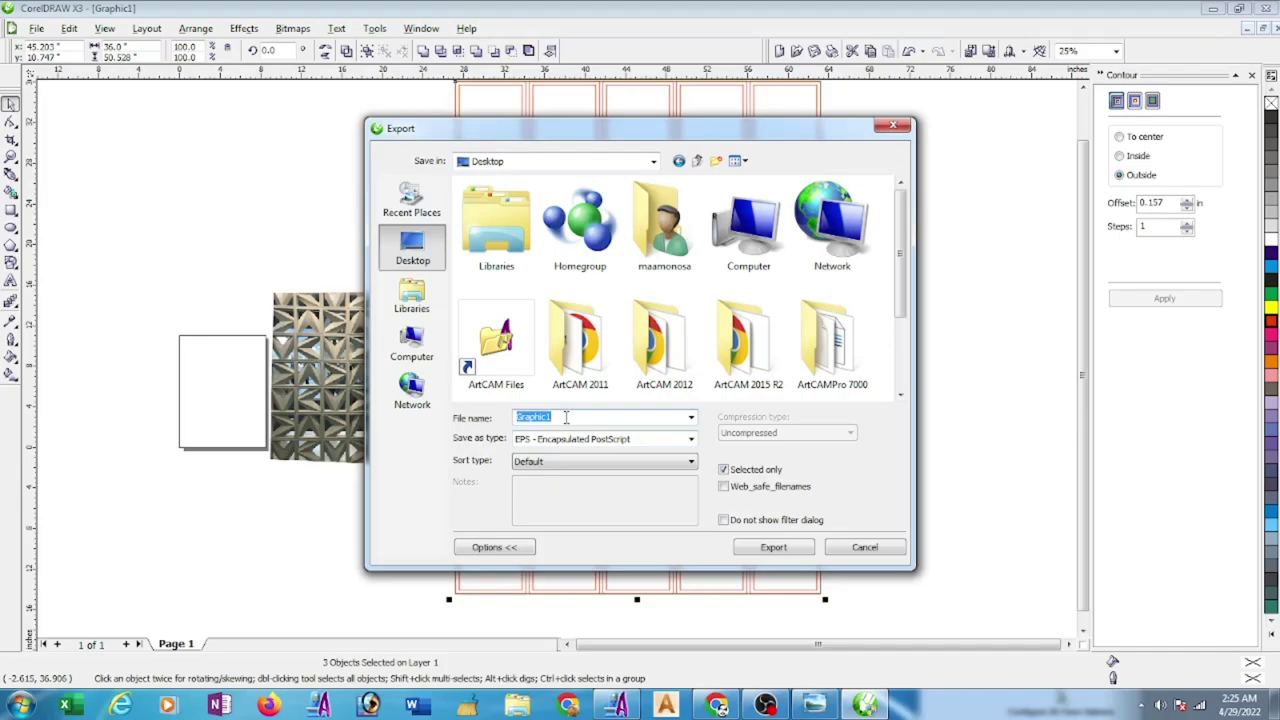
pyautogui.write('ddd')
pyautogui.click(775, 548)
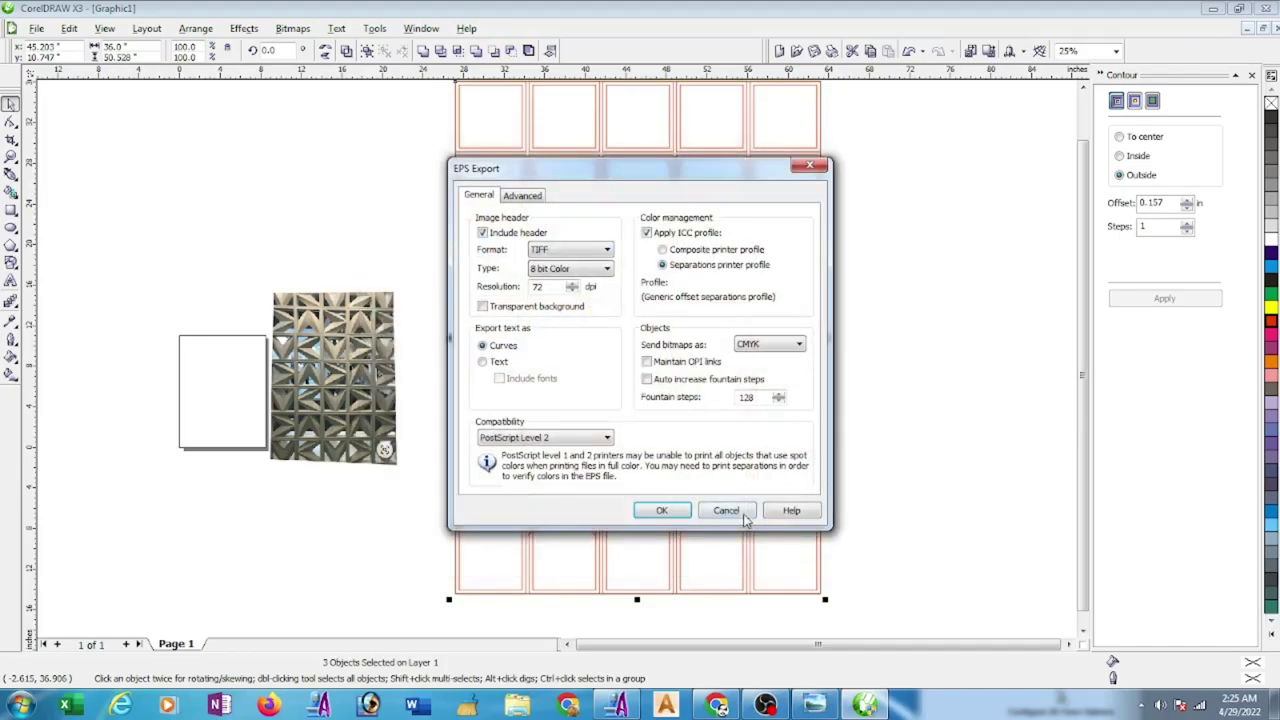
pyautogui.click(677, 512)
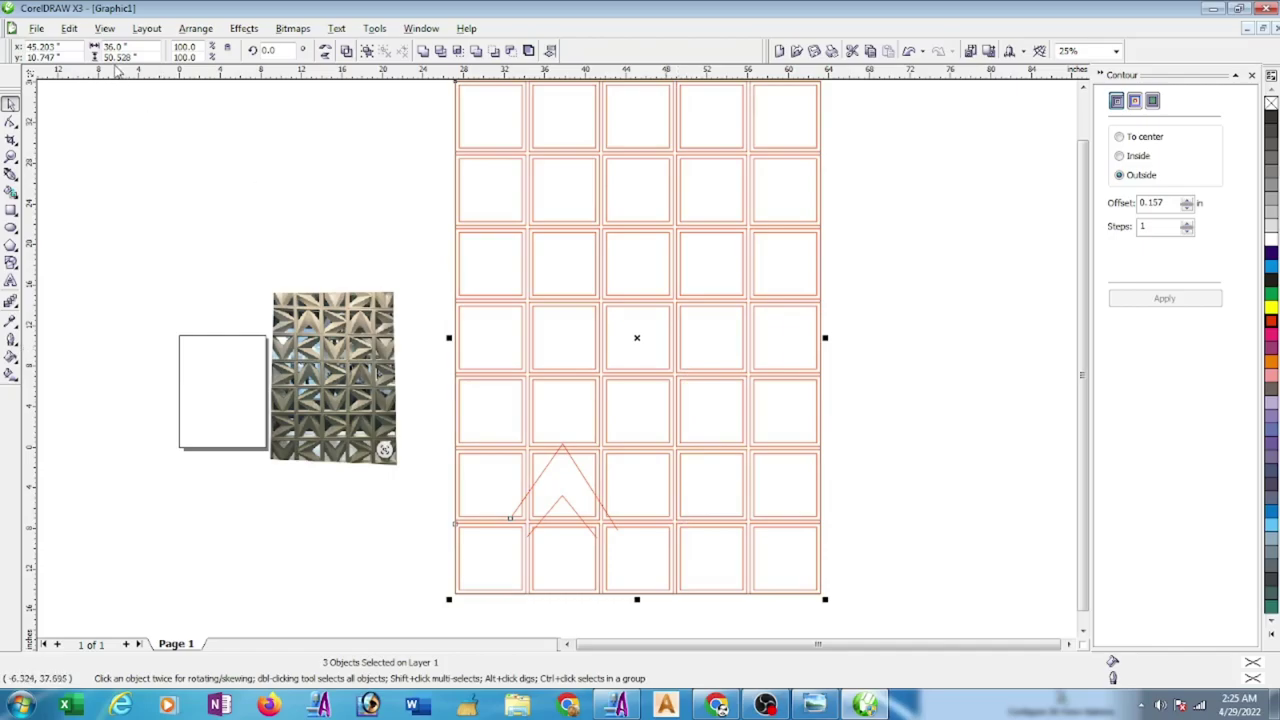
pyautogui.click(617, 705)
# - Create a new model 36 inches wide by 50.528 inches tall, with units back in millimetres
pyautogui.moveTo(1128, 196); pyautogui.dragTo(650, 76)
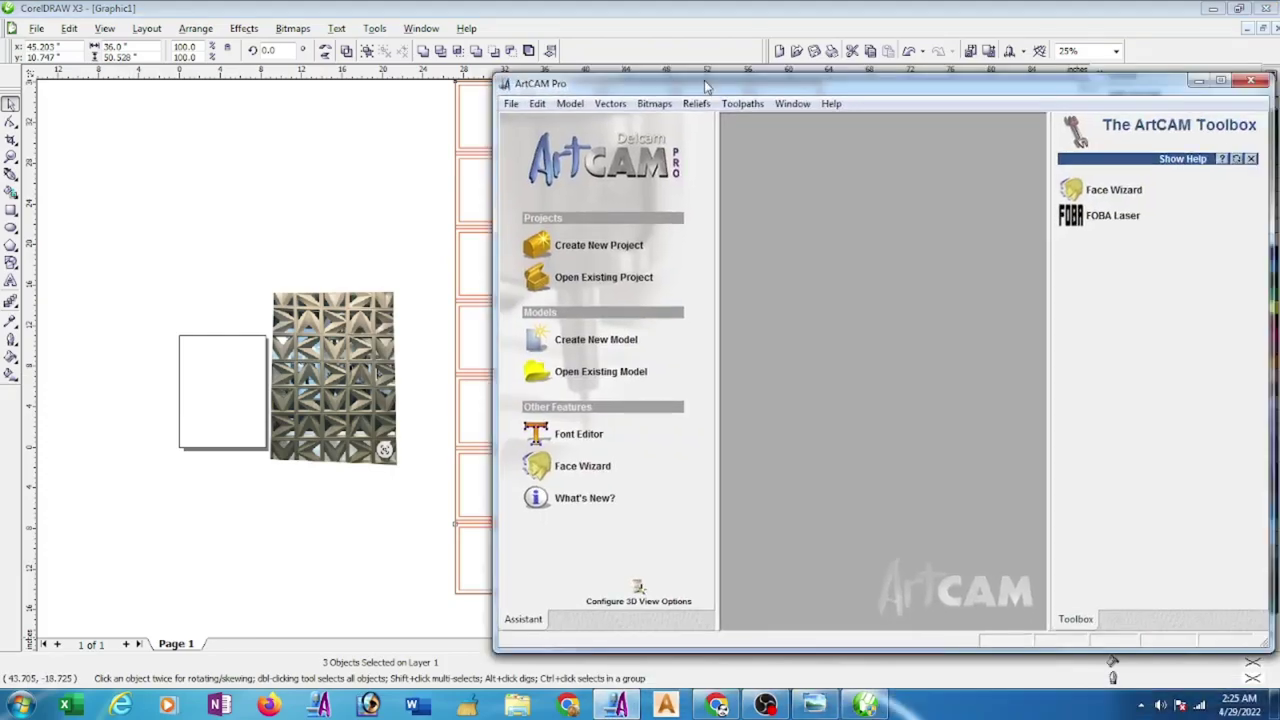
pyautogui.click(535, 333)
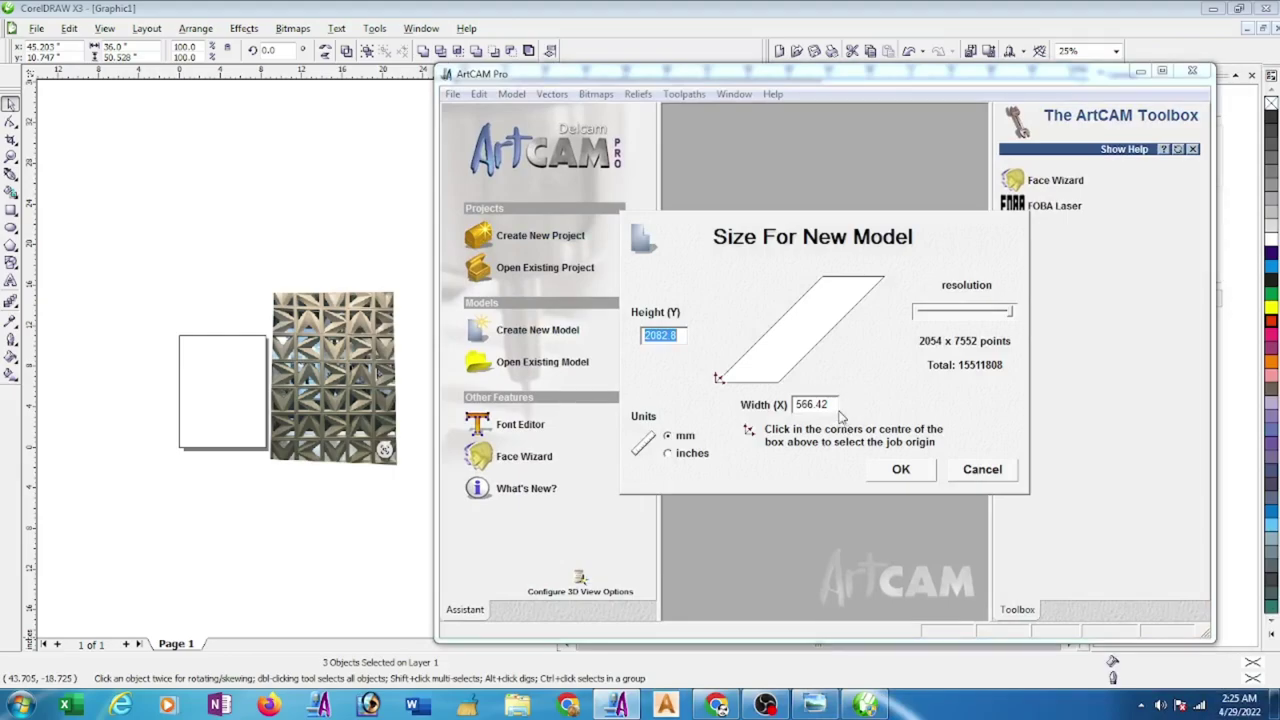
pyautogui.click(667, 455)
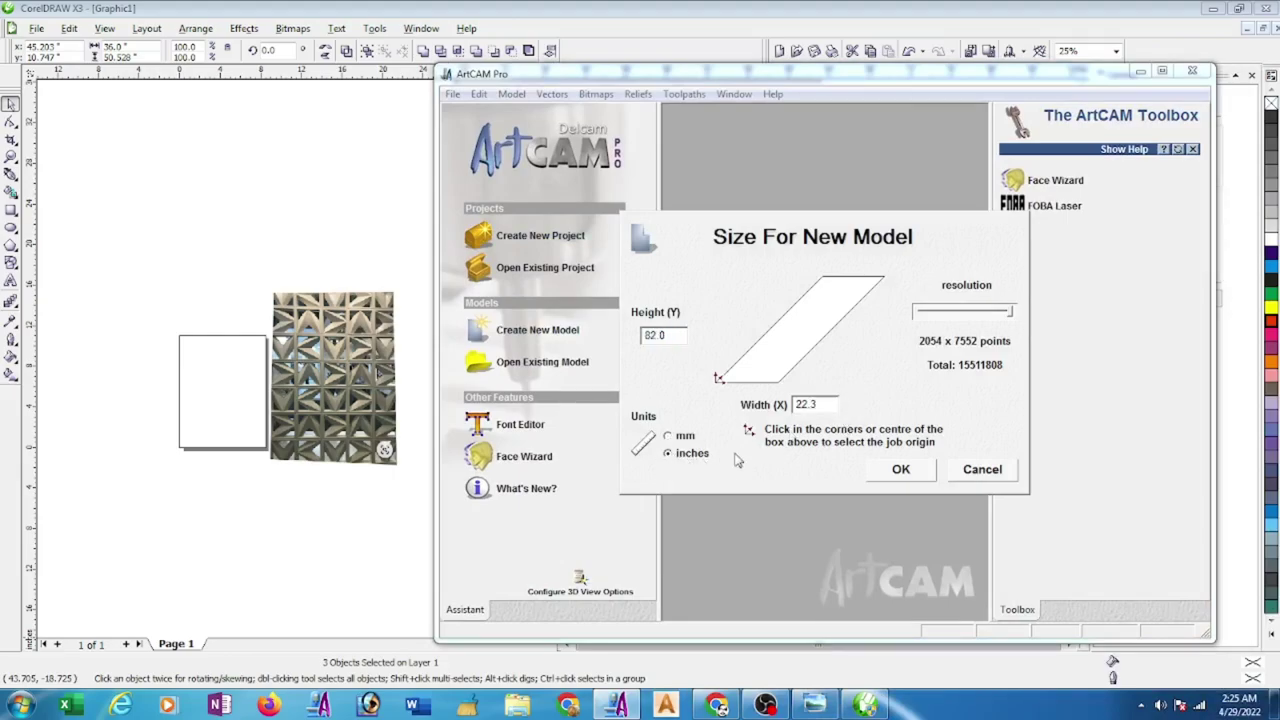
pyautogui.doubleClick(829, 404)
pyautogui.write('3')
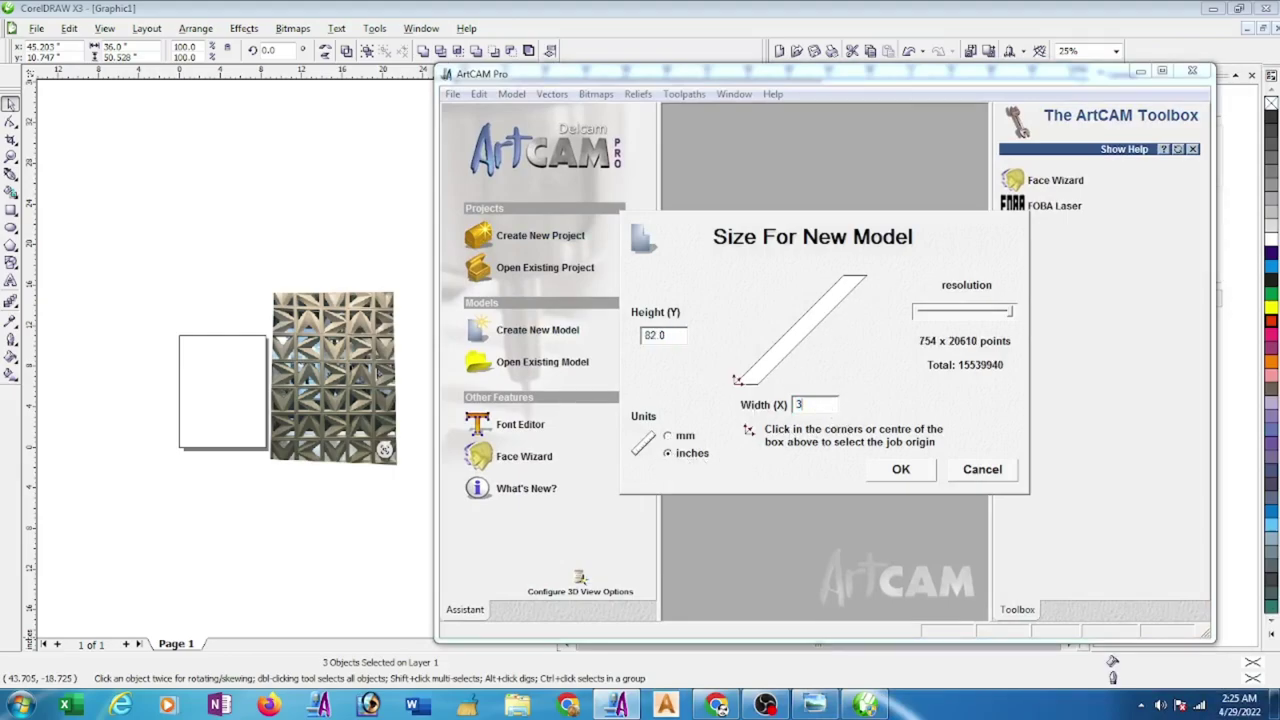
pyautogui.write('6')
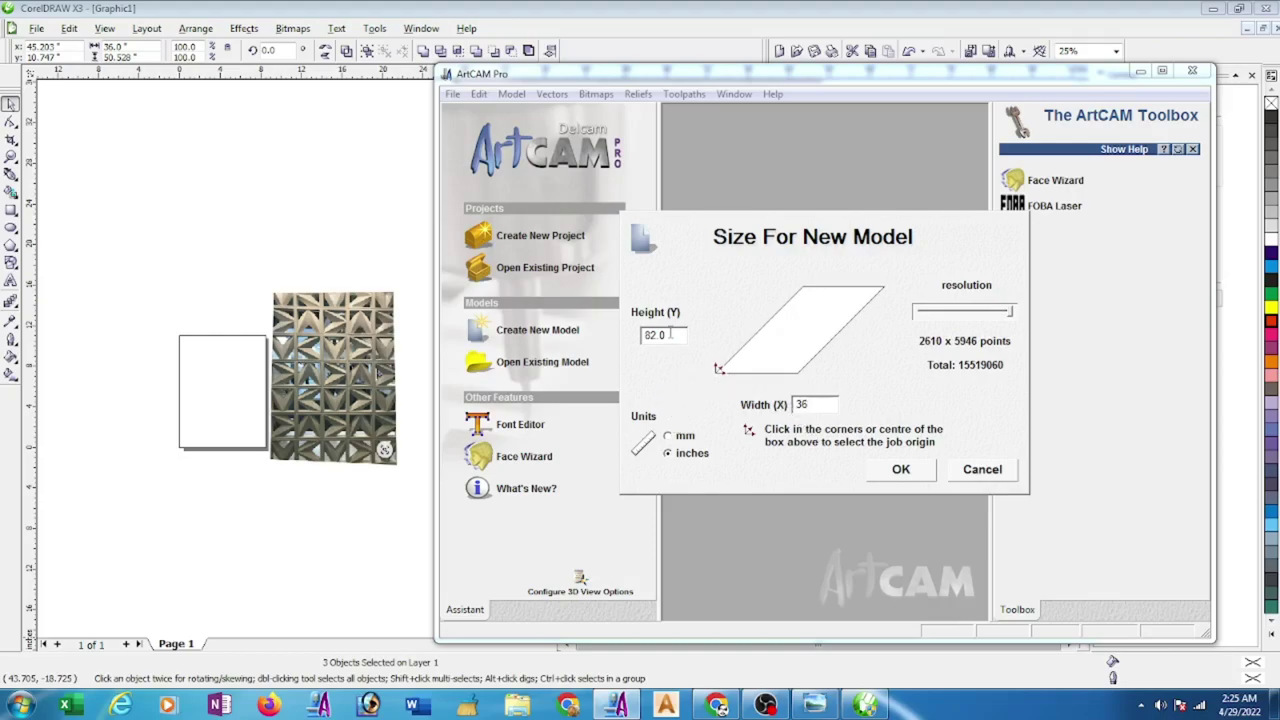
pyautogui.doubleClick(671, 335)
pyautogui.write('50')
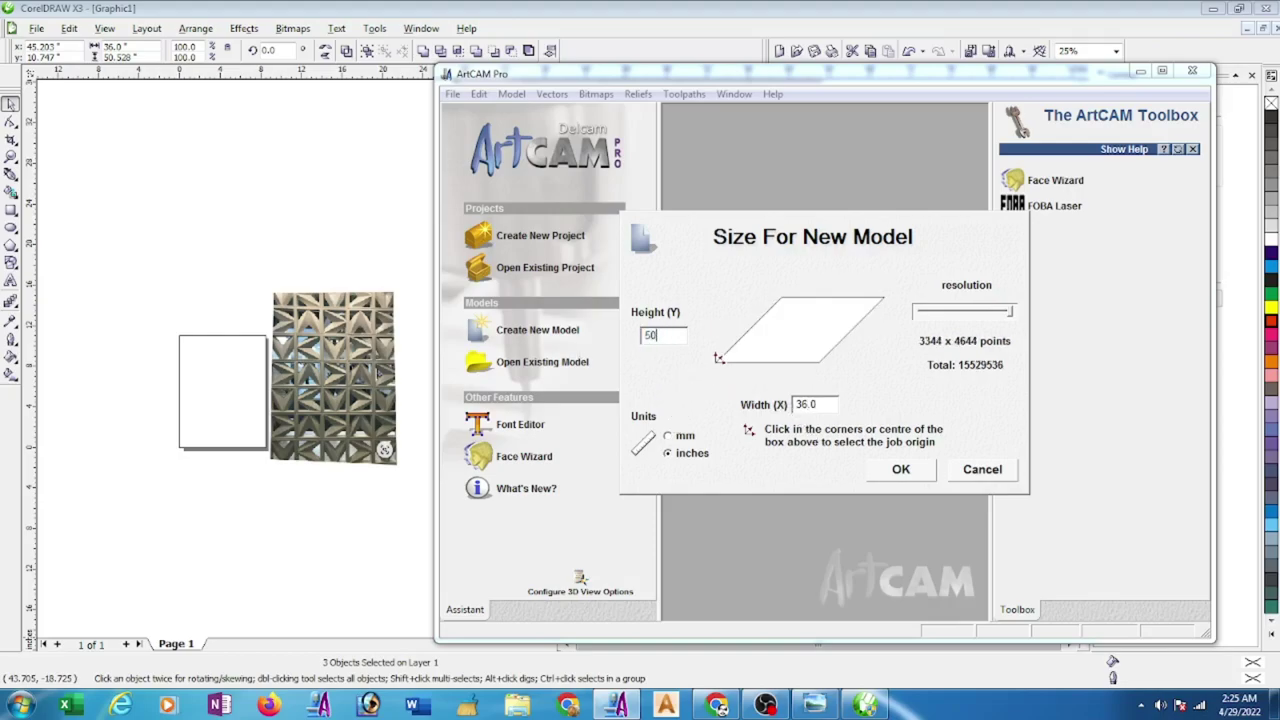
pyautogui.write('.528')
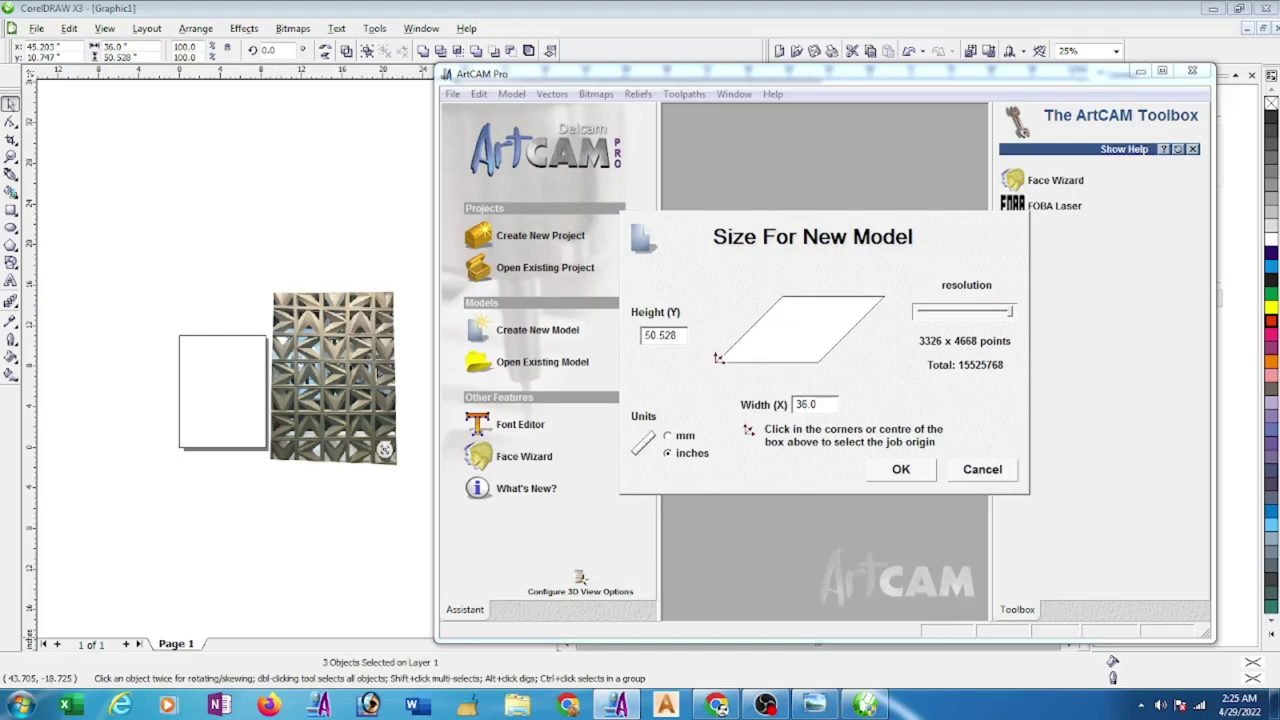
pyautogui.click(685, 440)
pyautogui.click(897, 476)
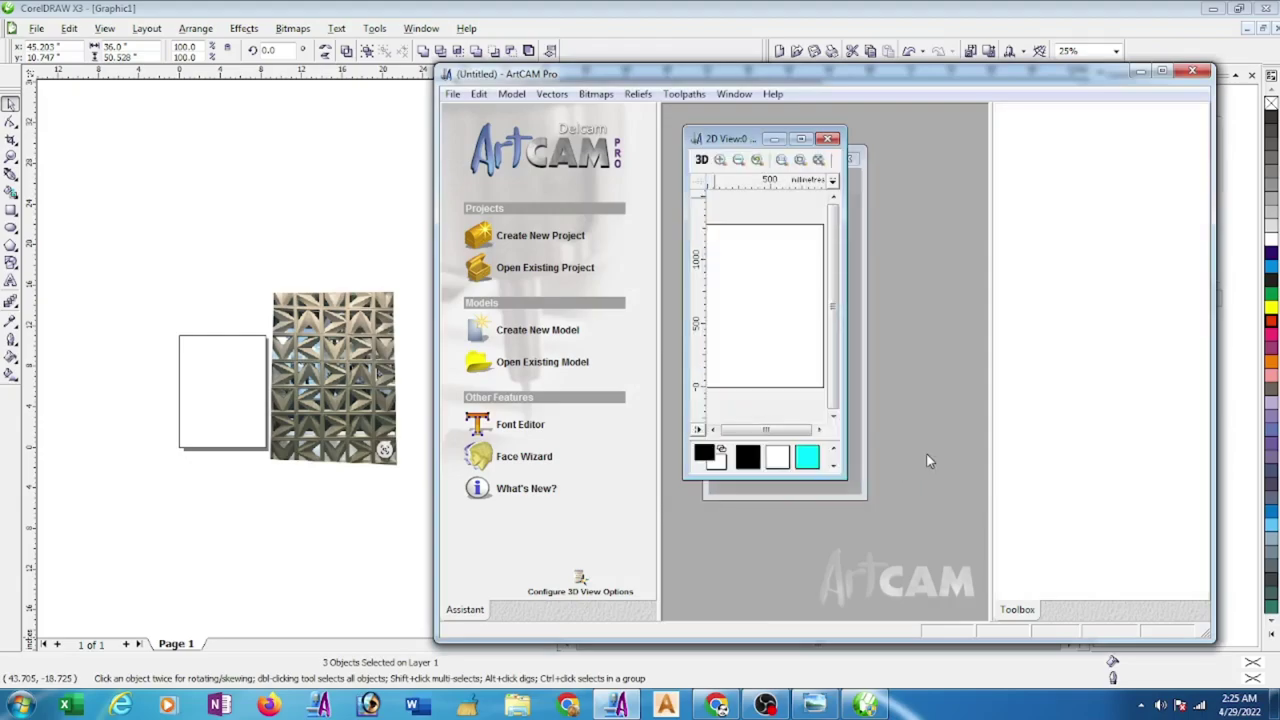
# - Import the exported grid-and-chevron EPS file onto the maximised model page
pyautogui.click(1162, 71)
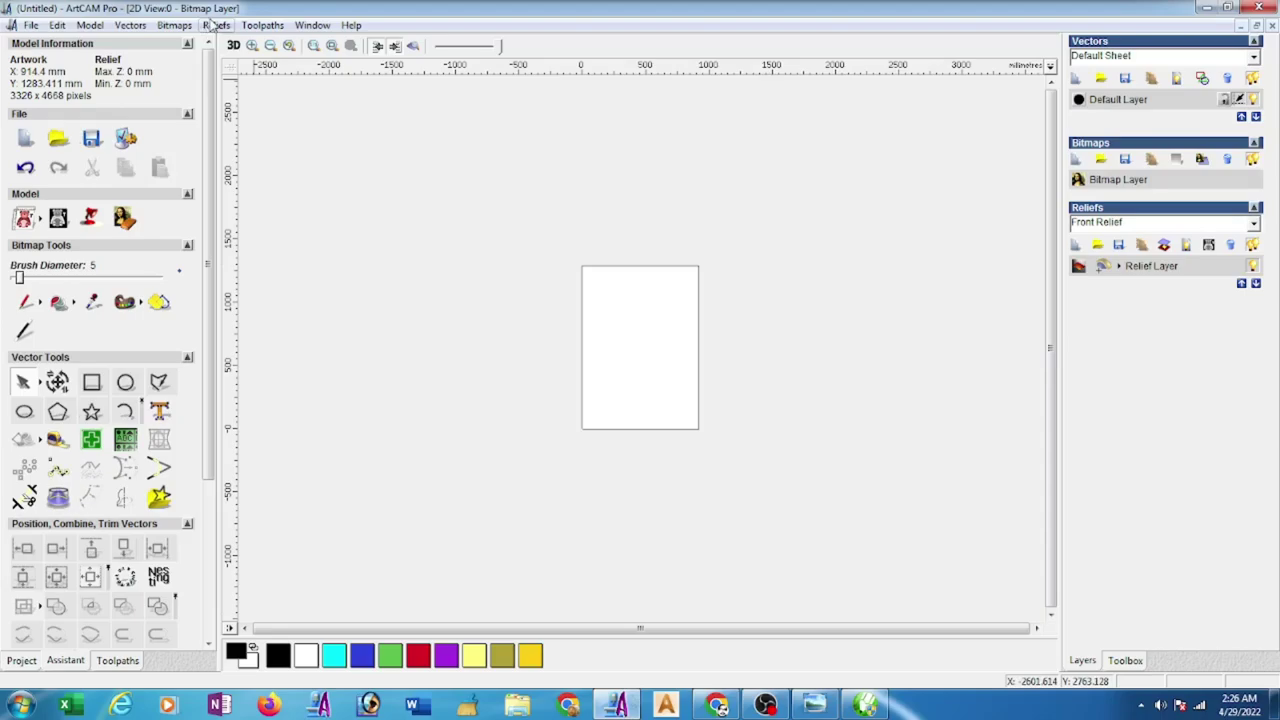
pyautogui.click(130, 25)
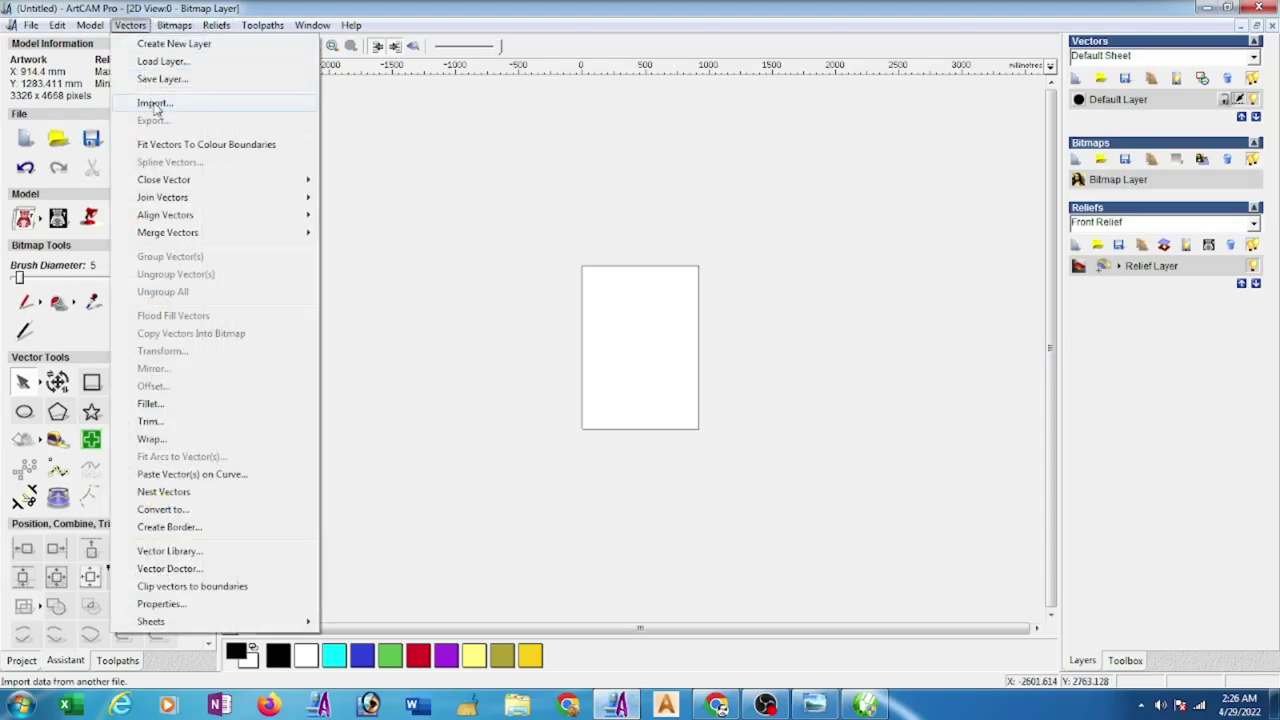
pyautogui.click(150, 98)
pyautogui.click(706, 388)
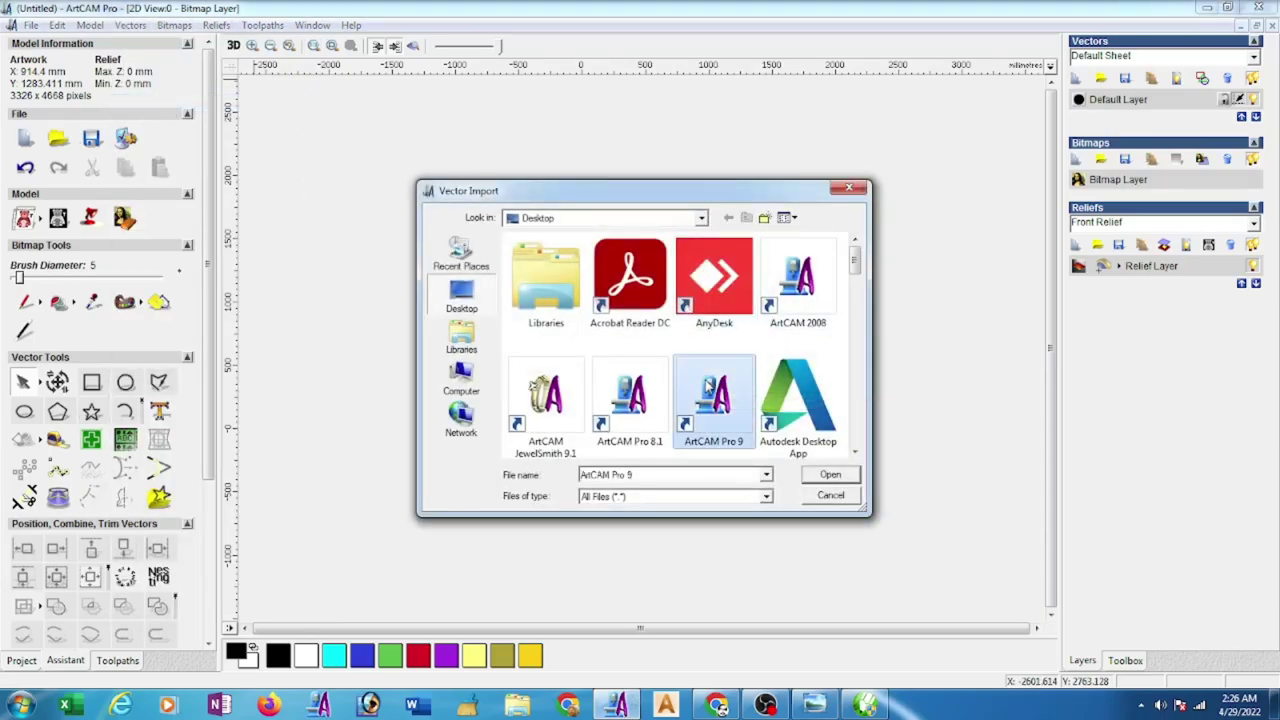
pyautogui.write('ddd')
pyautogui.doubleClick(795, 275)
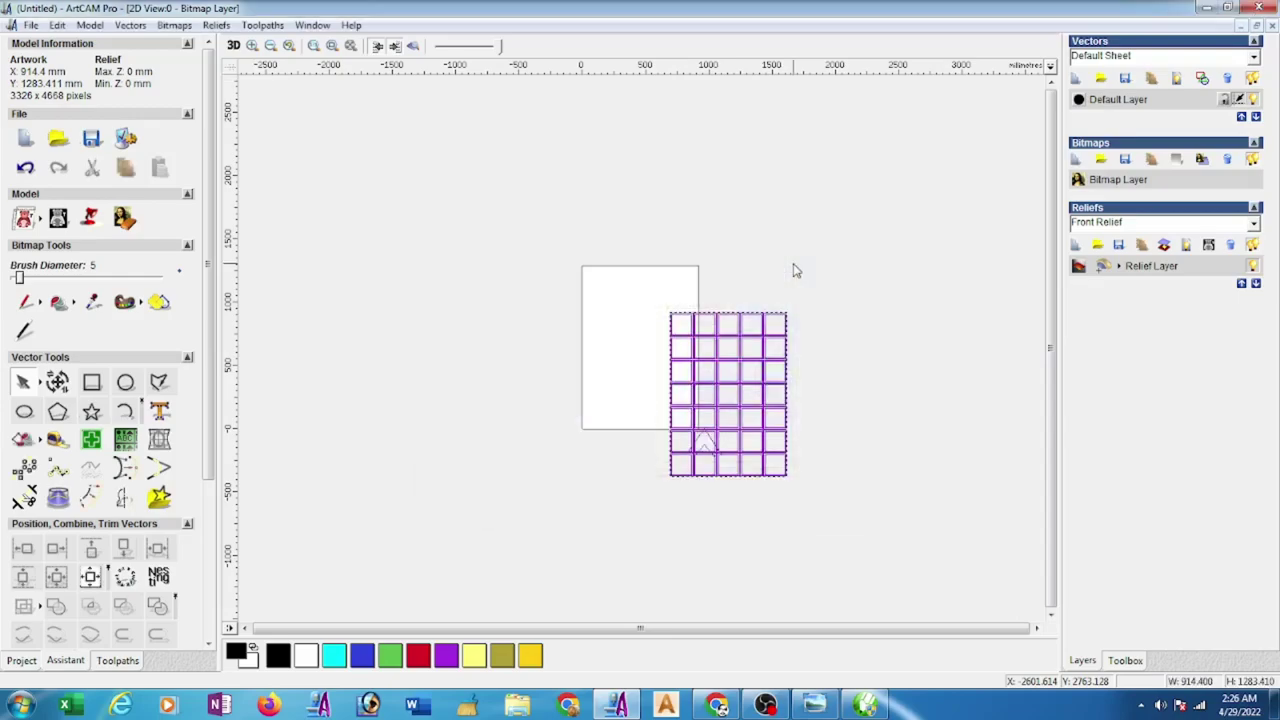
# - Check the imported vectors on the page, then bring up the lattice wall photo
pyautogui.click(757, 360)
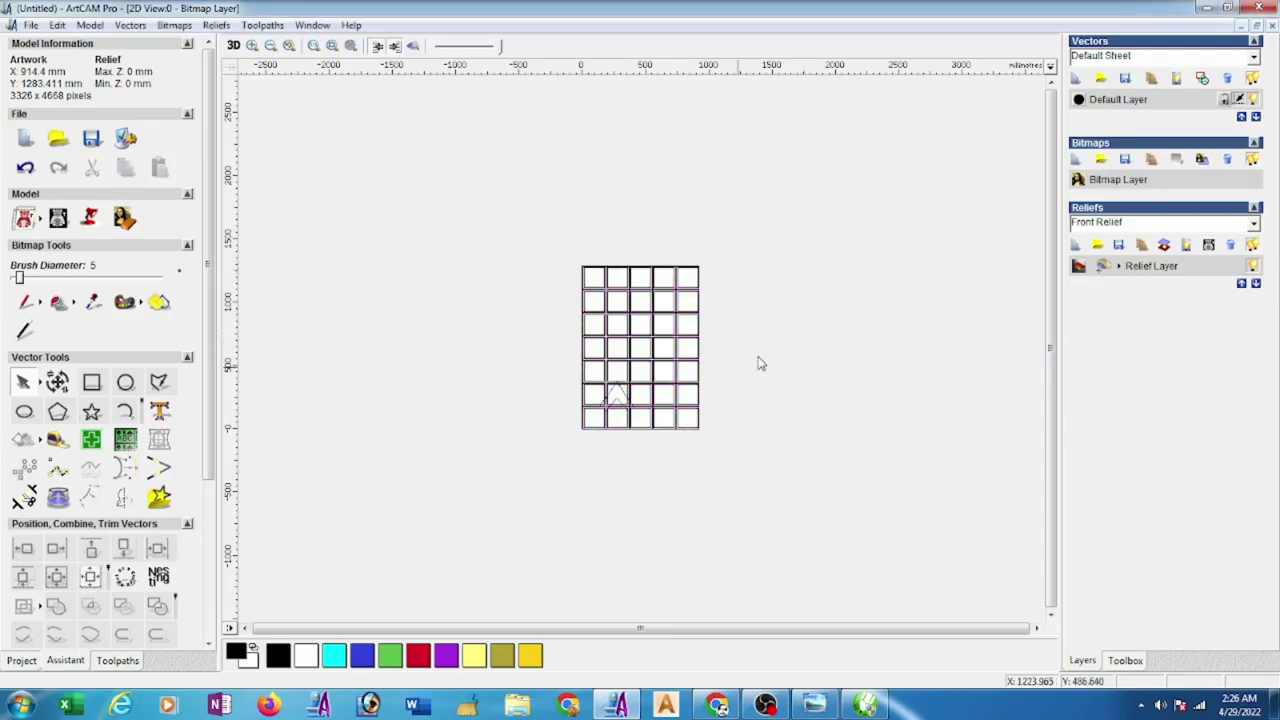
pyautogui.scroll(2, 623, 391)
pyautogui.scroll(1, 487, 475)
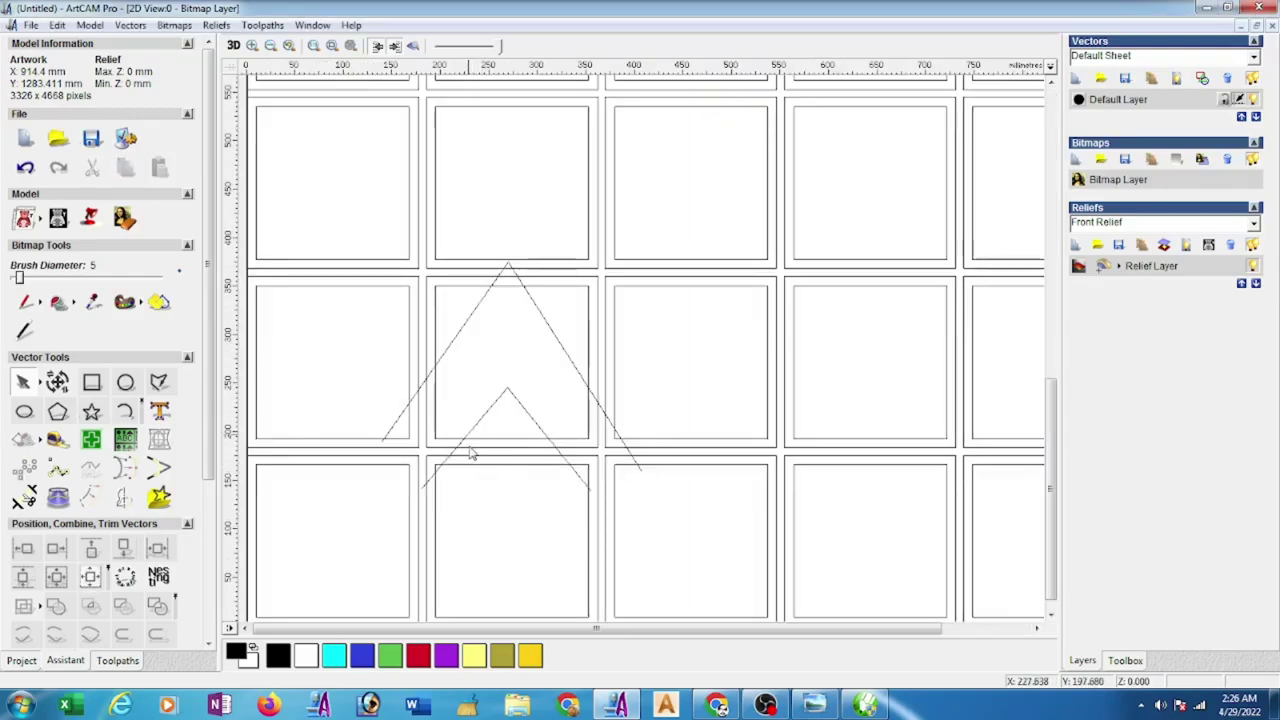
pyautogui.scroll(-3, 451, 403)
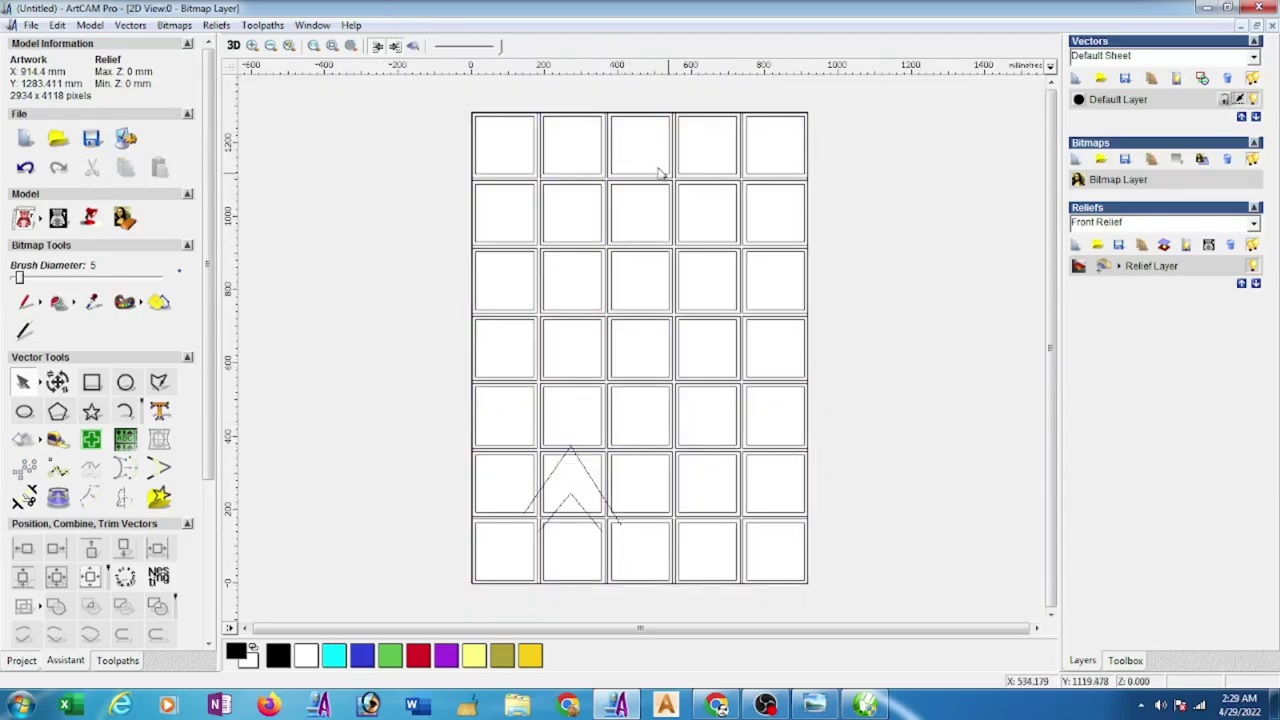
pyautogui.click(815, 705)
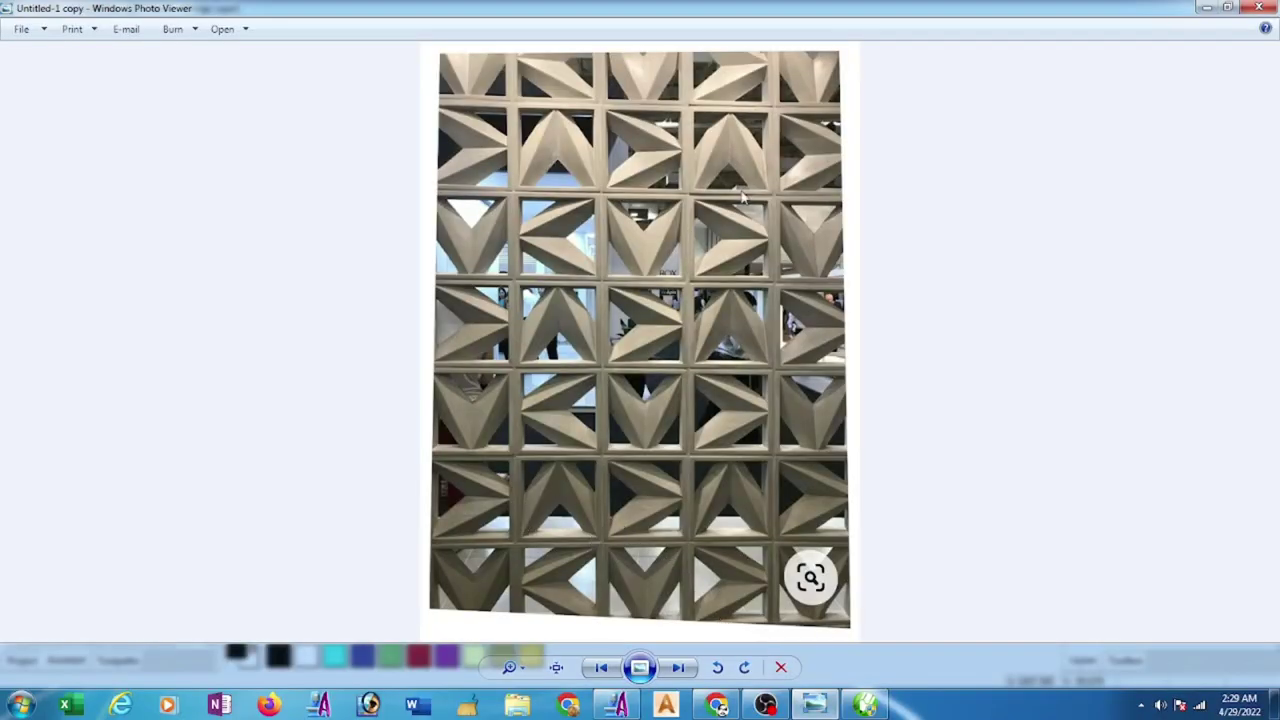
# - Minimise the lattice wall photo to return to the ArtCAM grid drawing
pyautogui.click(1207, 8)
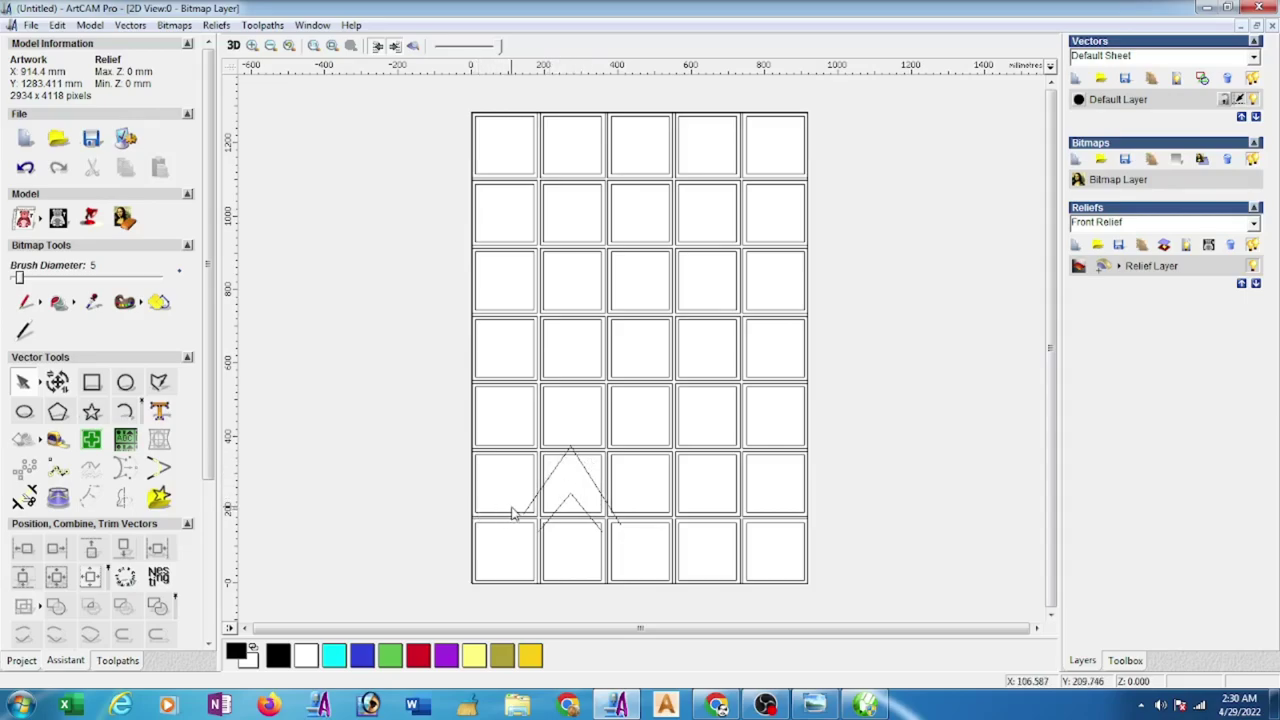
# - Raise the frame between one cell's outer and inner rectangles as a relief starting at 13 mm
pyautogui.scroll(1, 572, 488)
pyautogui.scroll(1, 470, 483)
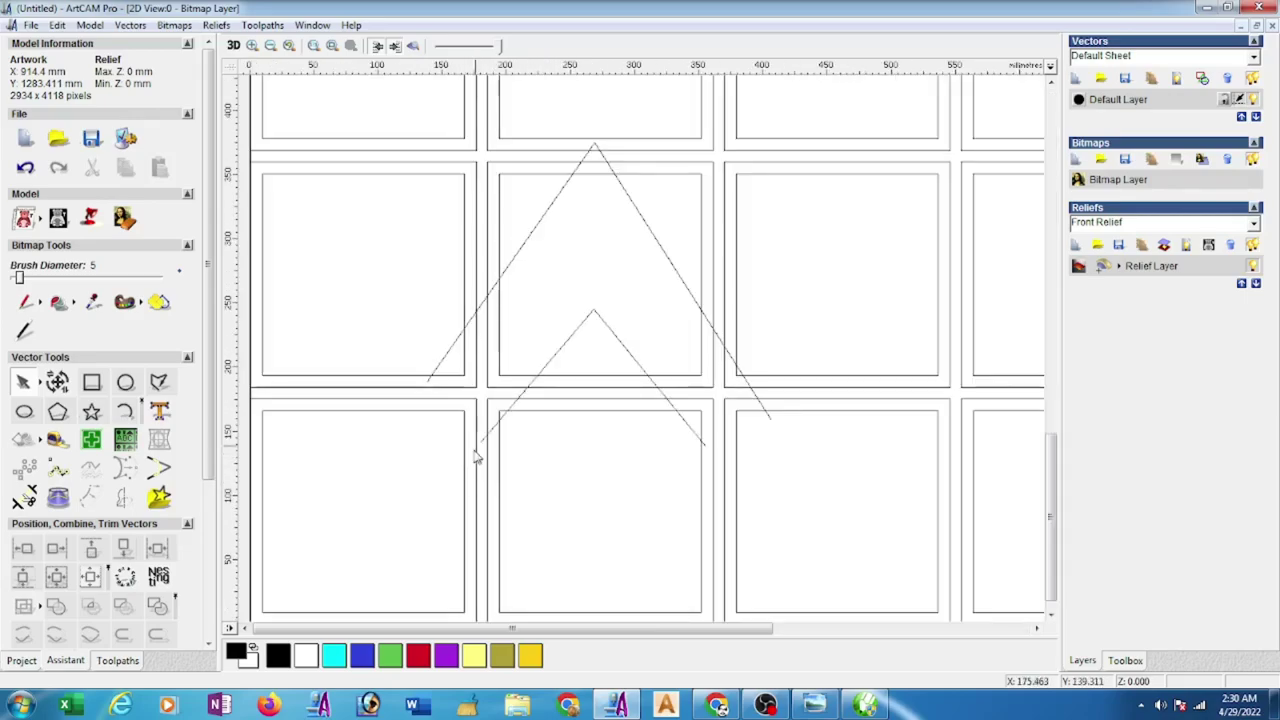
pyautogui.click(500, 373)
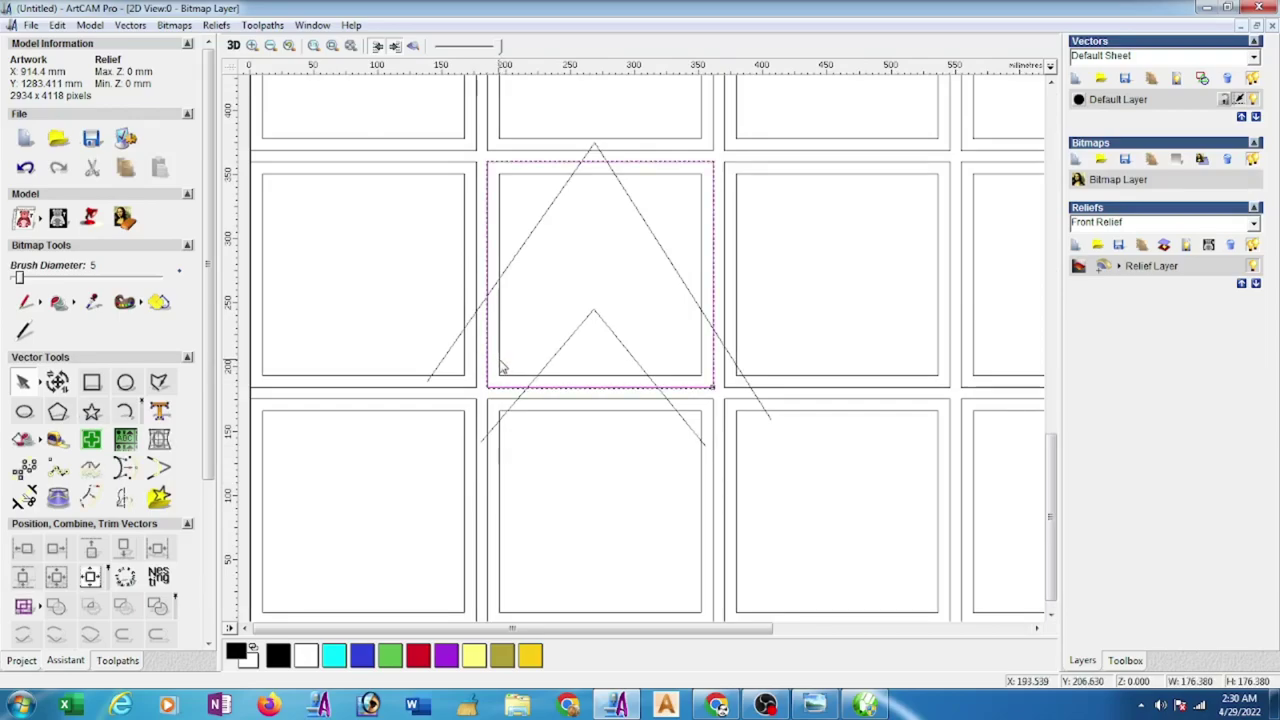
pyautogui.keyDown('shift'); pyautogui.click(499, 360); pyautogui.keyUp('shift')
pyautogui.rightClick(499, 360)
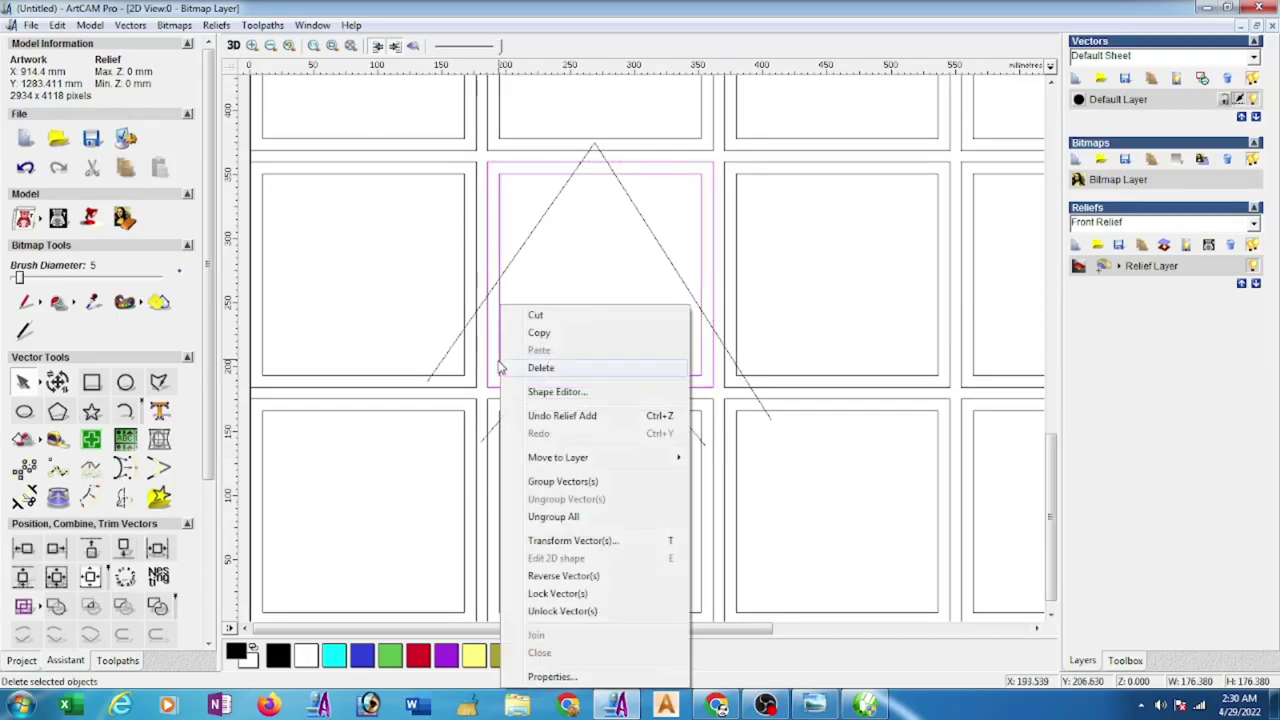
pyautogui.click(566, 392)
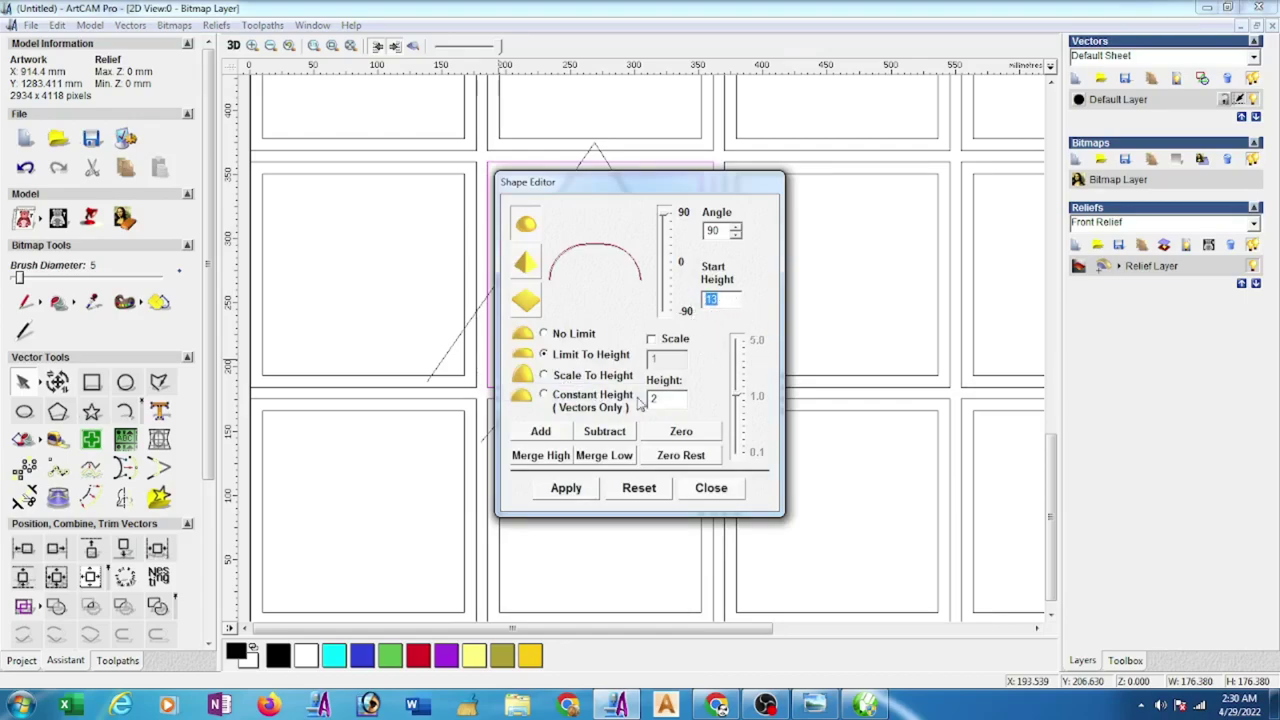
pyautogui.click(556, 431)
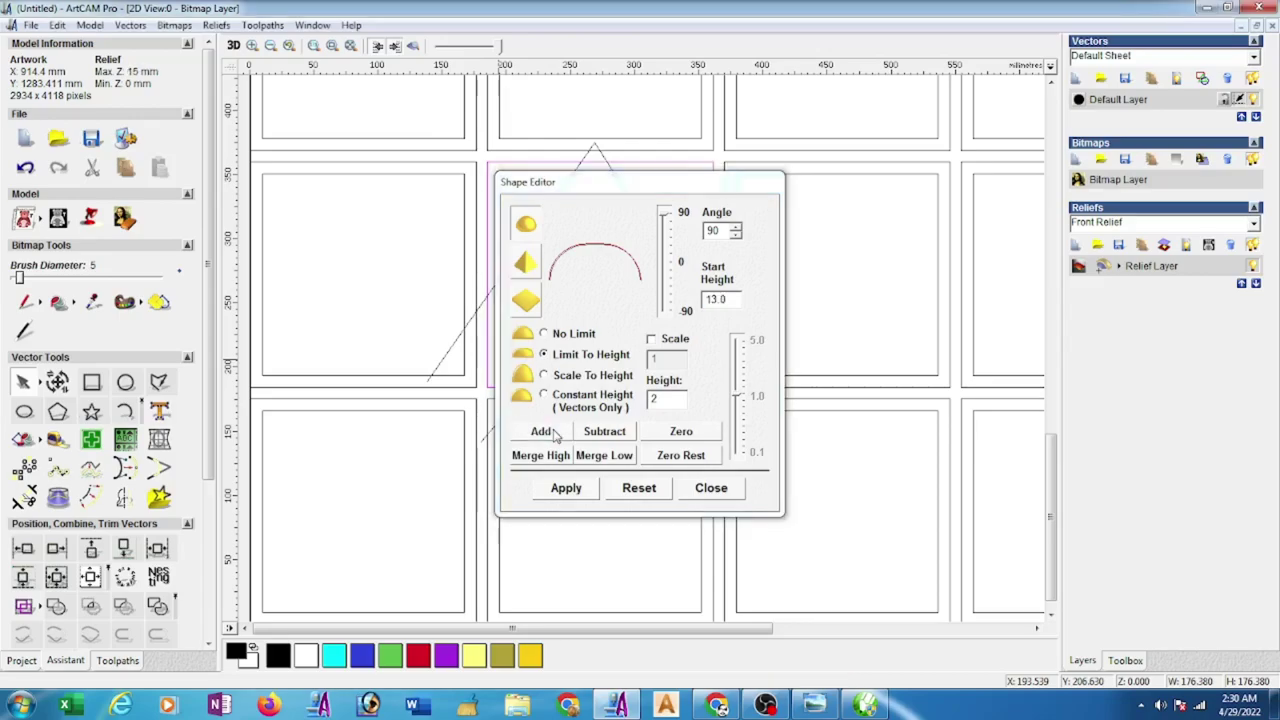
pyautogui.click(711, 497)
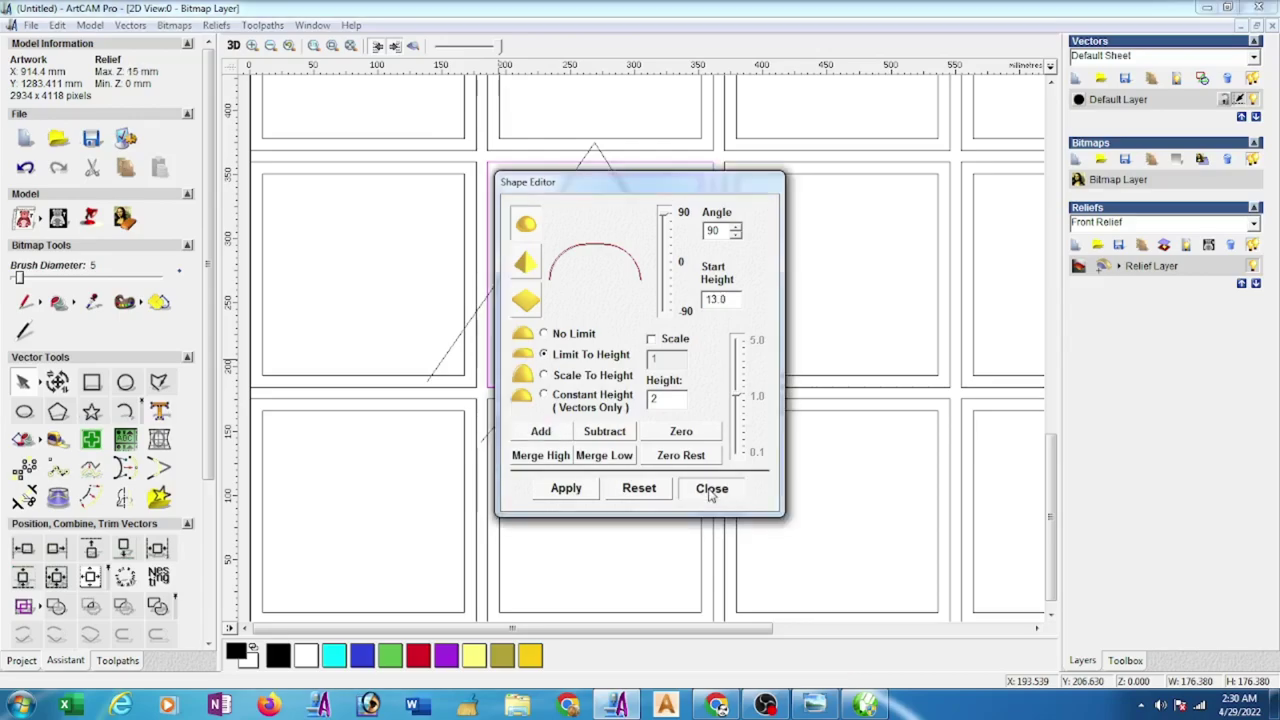
pyautogui.click(411, 49)
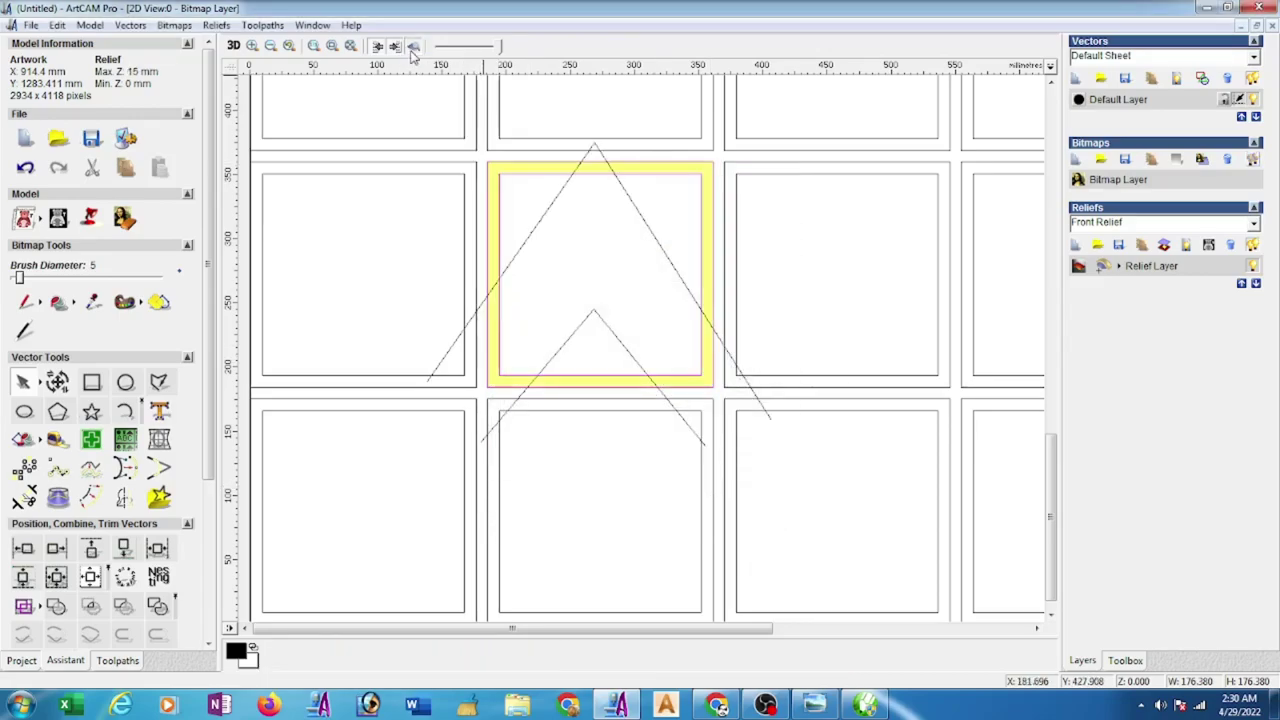
pyautogui.click(312, 25)
# - Tile the 2D and 3D views vertically and zoom the top-down 3D view onto the square frame relief
pyautogui.click(362, 60)
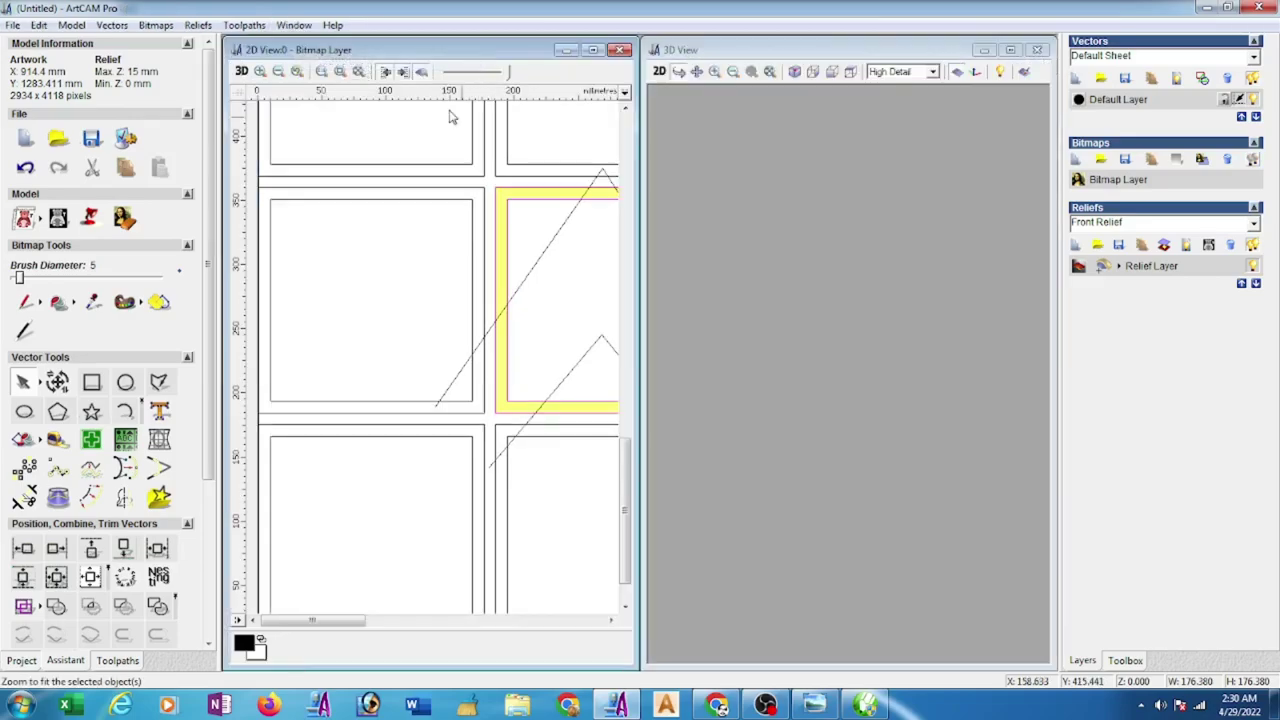
pyautogui.click(821, 255)
pyautogui.moveTo(905, 306)
pyautogui.mouseDown()
pyautogui.moveTo(931, 534)
pyautogui.moveTo(829, 294)
pyautogui.moveTo(854, 254)
pyautogui.mouseUp()
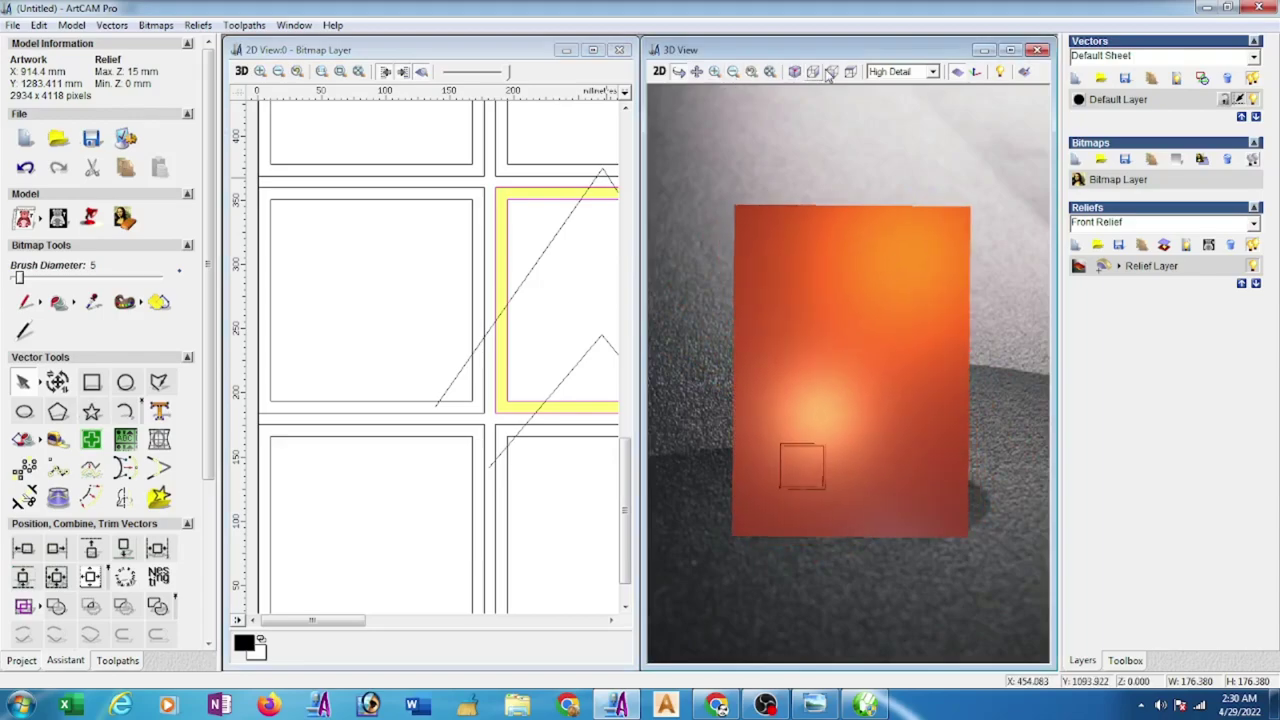
pyautogui.click(714, 71)
pyautogui.moveTo(748, 423); pyautogui.dragTo(849, 519)
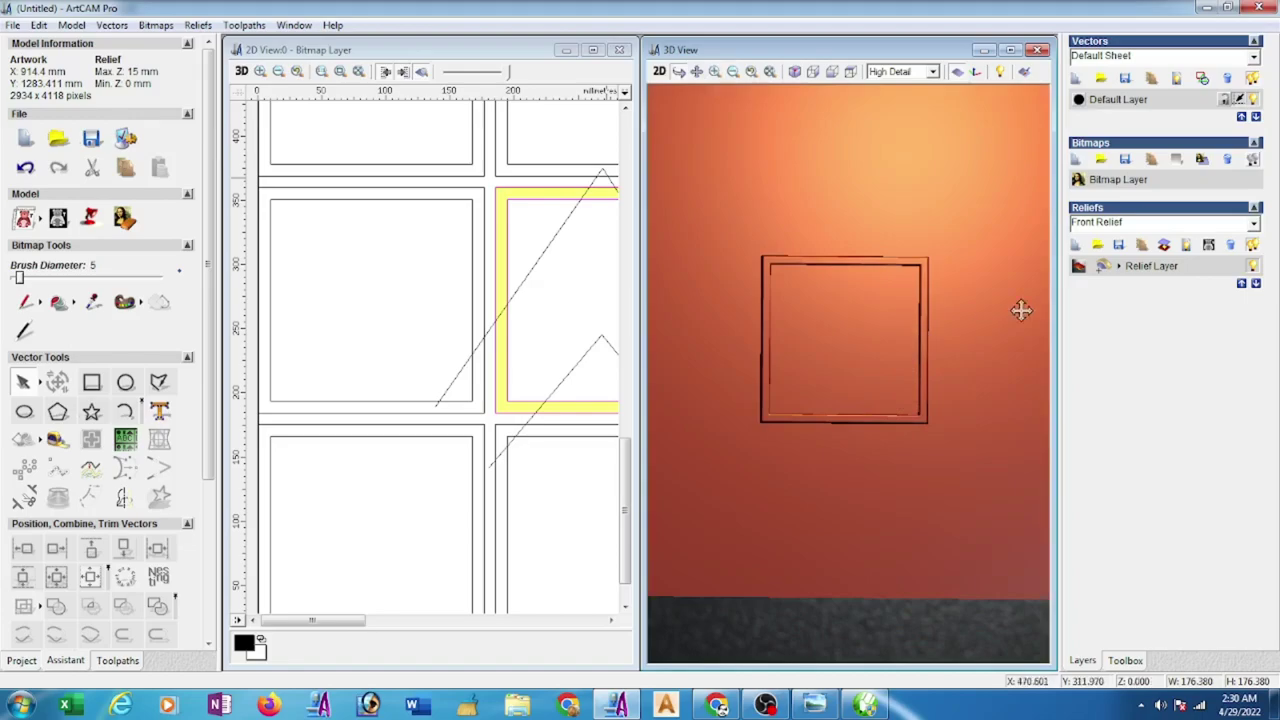
# - Add Relief Layer 1 with a different combine mode, then bring back the lattice wall photo
pyautogui.doubleClick(1082, 299)
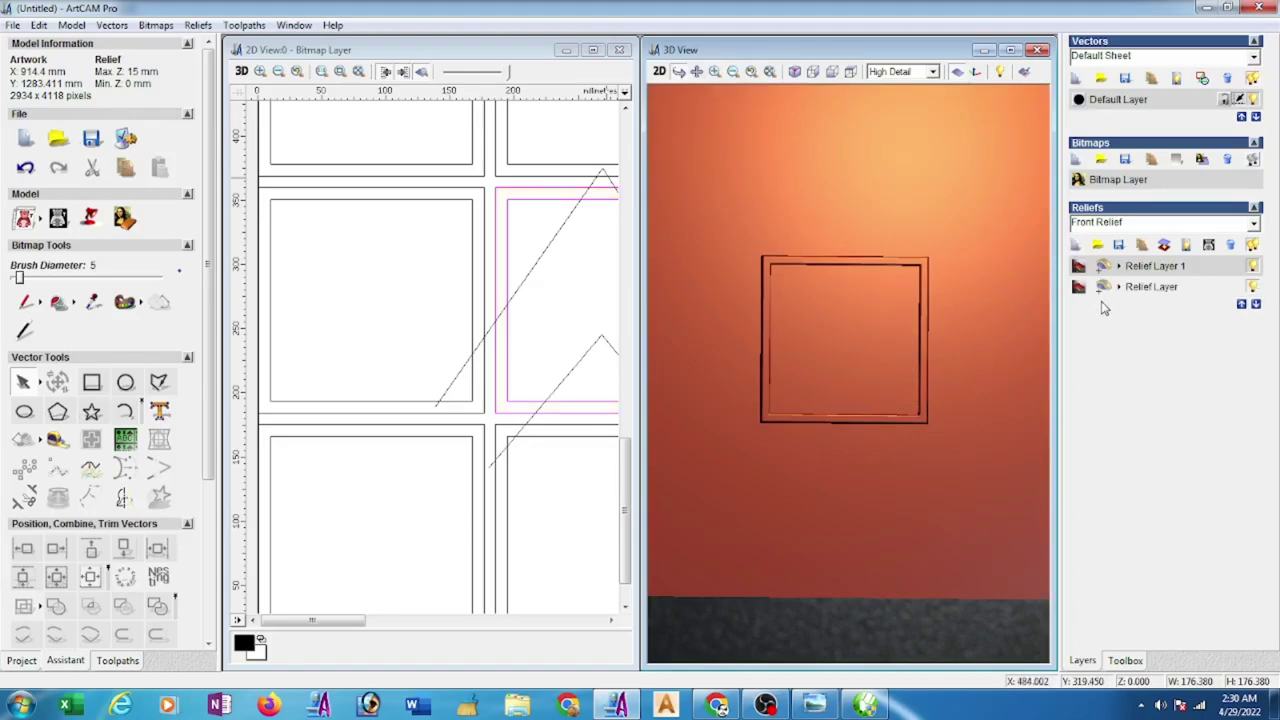
pyautogui.click(1120, 265)
pyautogui.click(1159, 268)
pyautogui.click(1119, 266)
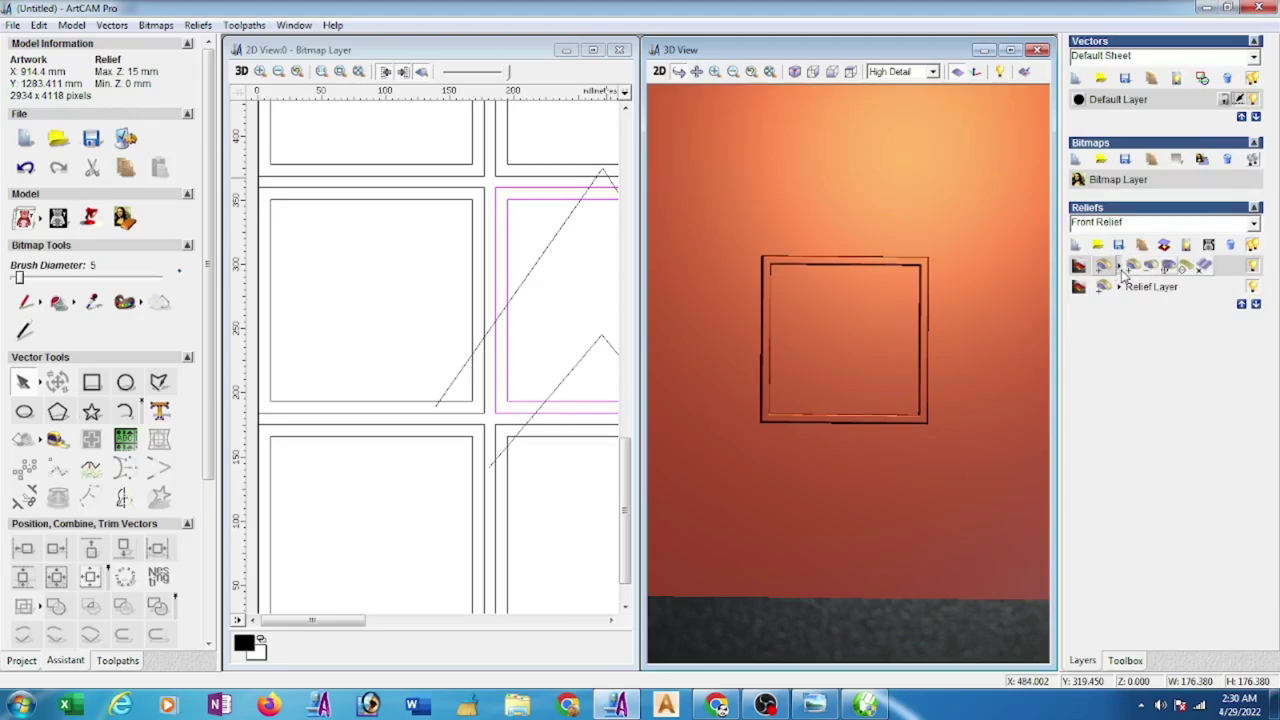
pyautogui.click(1165, 268)
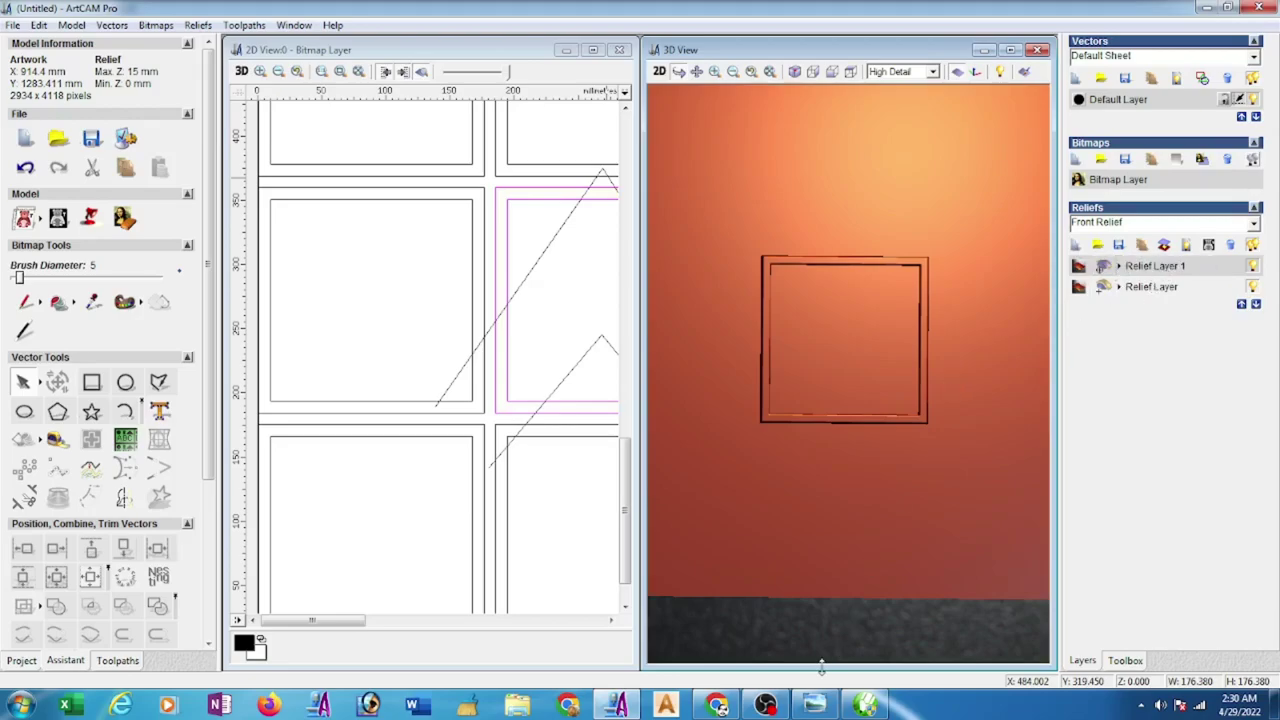
pyautogui.click(815, 705)
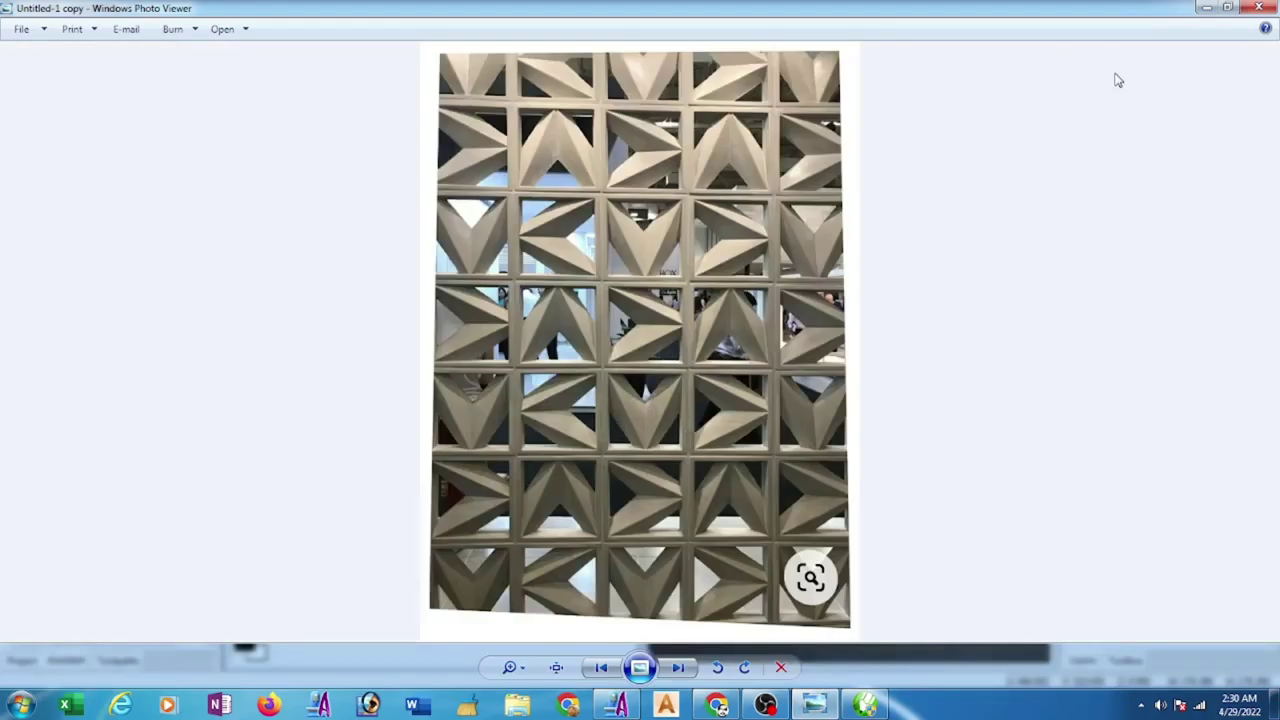
# - Zoom in on the chevron blocks in the lattice wall photo, switching back and forth with ArtCAM
pyautogui.click(1206, 7)
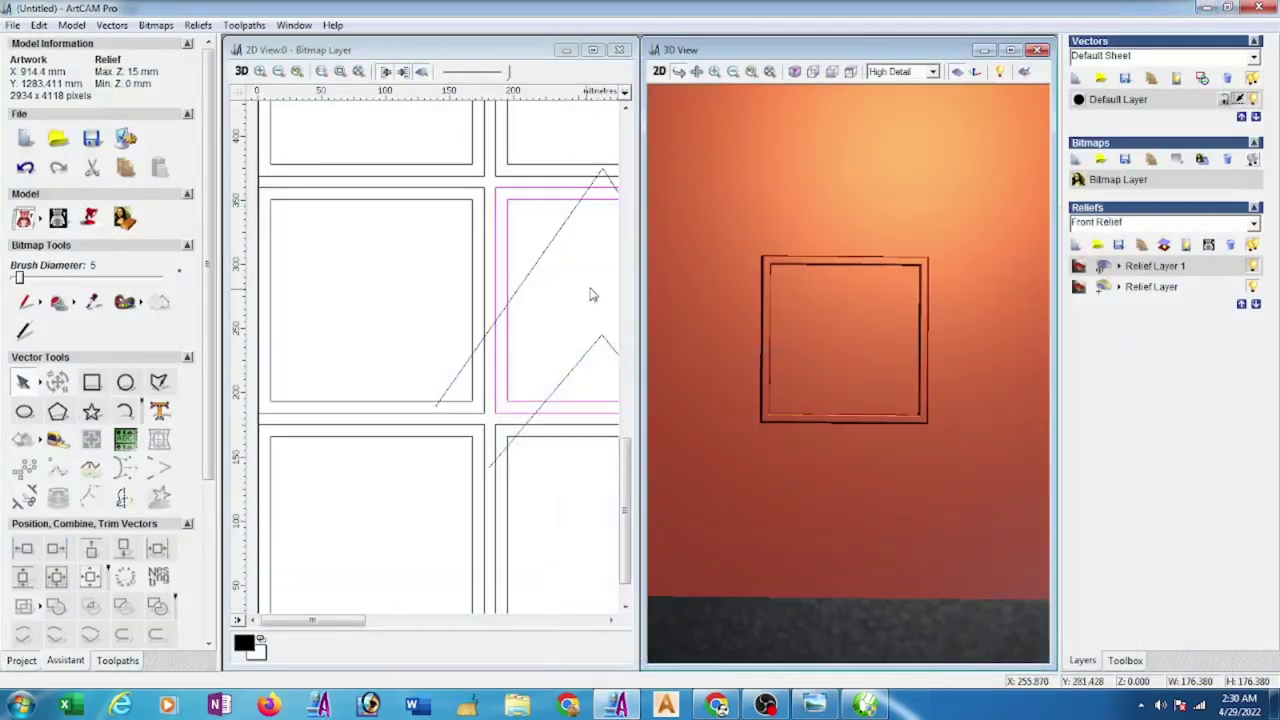
pyautogui.click(815, 705)
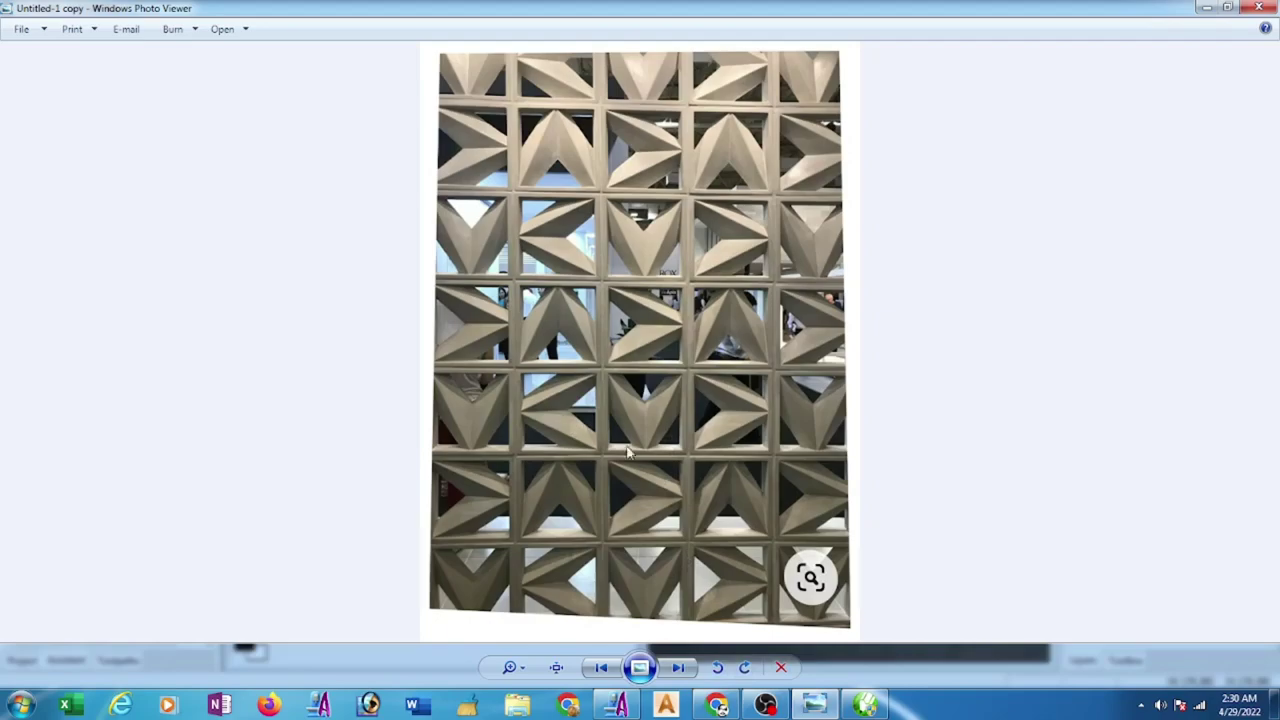
pyautogui.scroll(1, 651, 409)
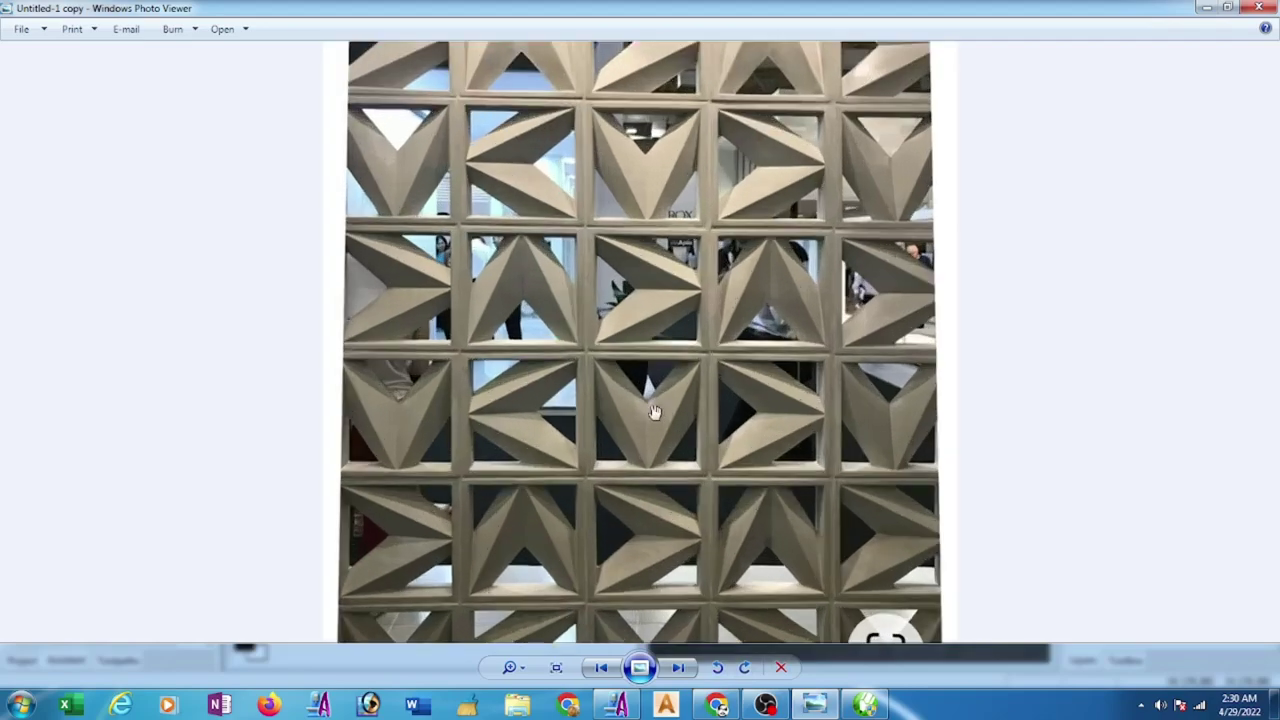
pyautogui.scroll(2, 651, 415)
pyautogui.scroll(2, 660, 417)
pyautogui.scroll(1, 663, 417)
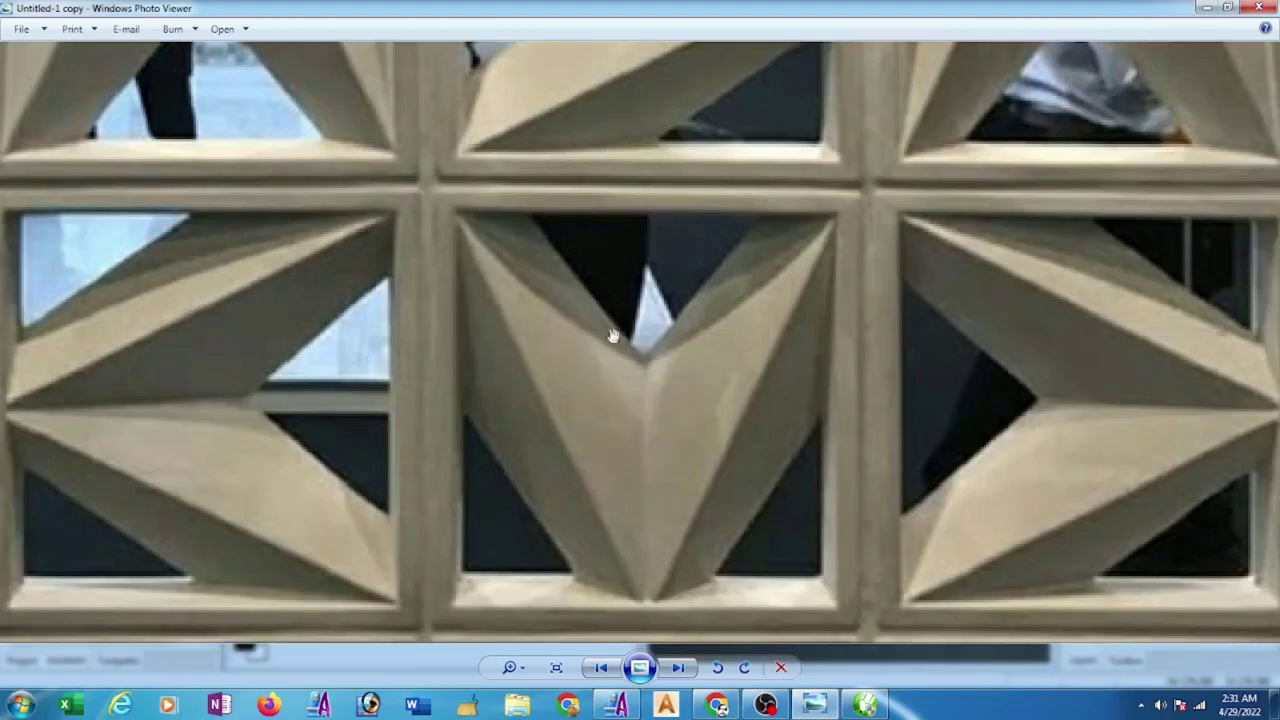
pyautogui.click(1207, 10)
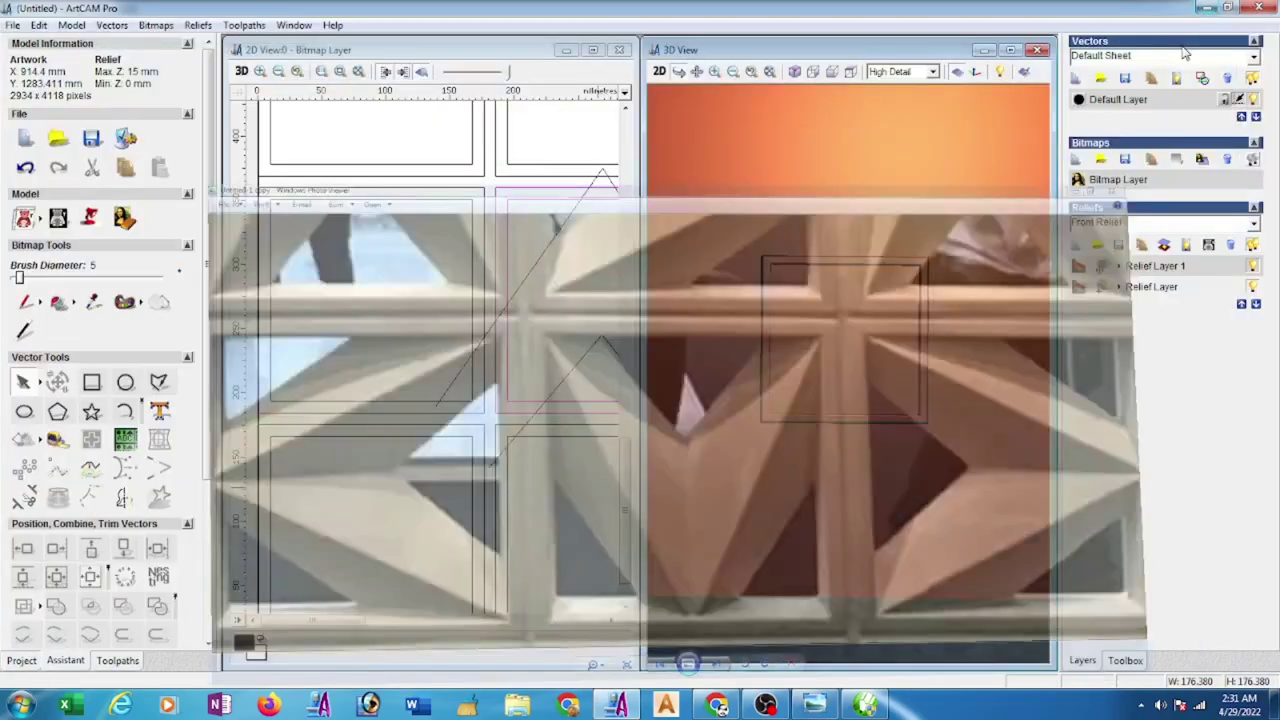
pyautogui.scroll(-3, 584, 302)
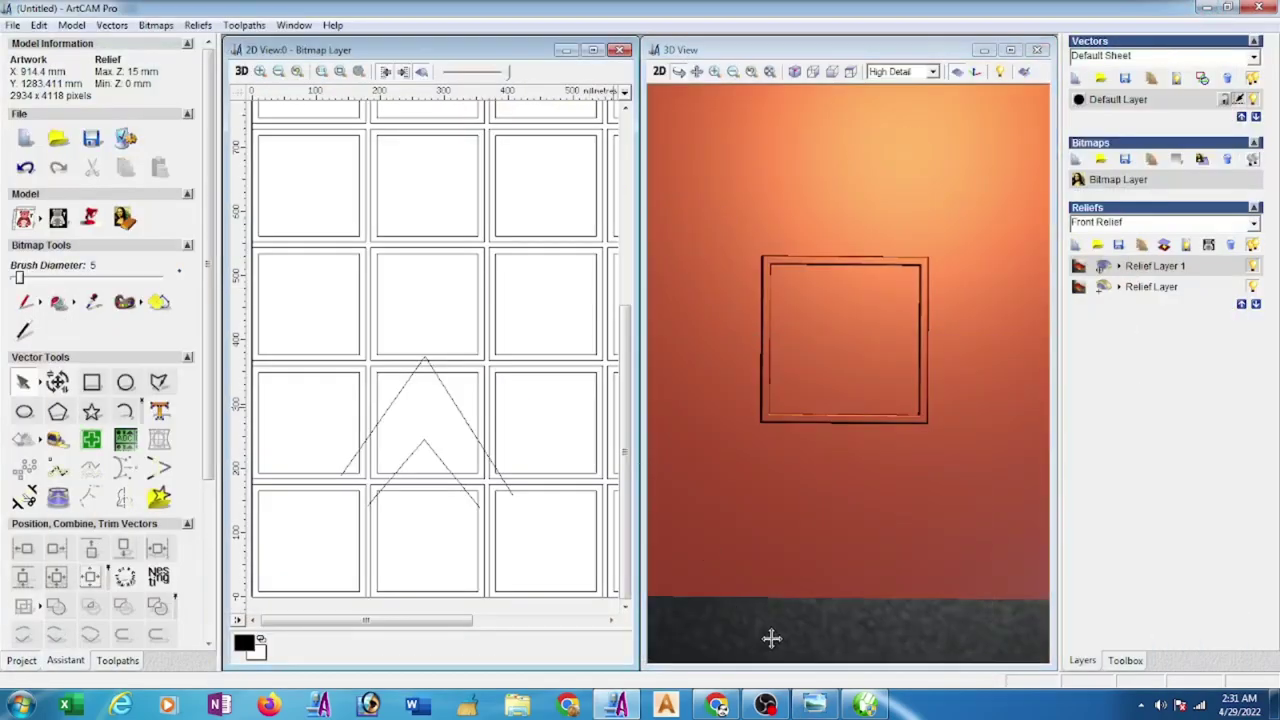
pyautogui.click(815, 706)
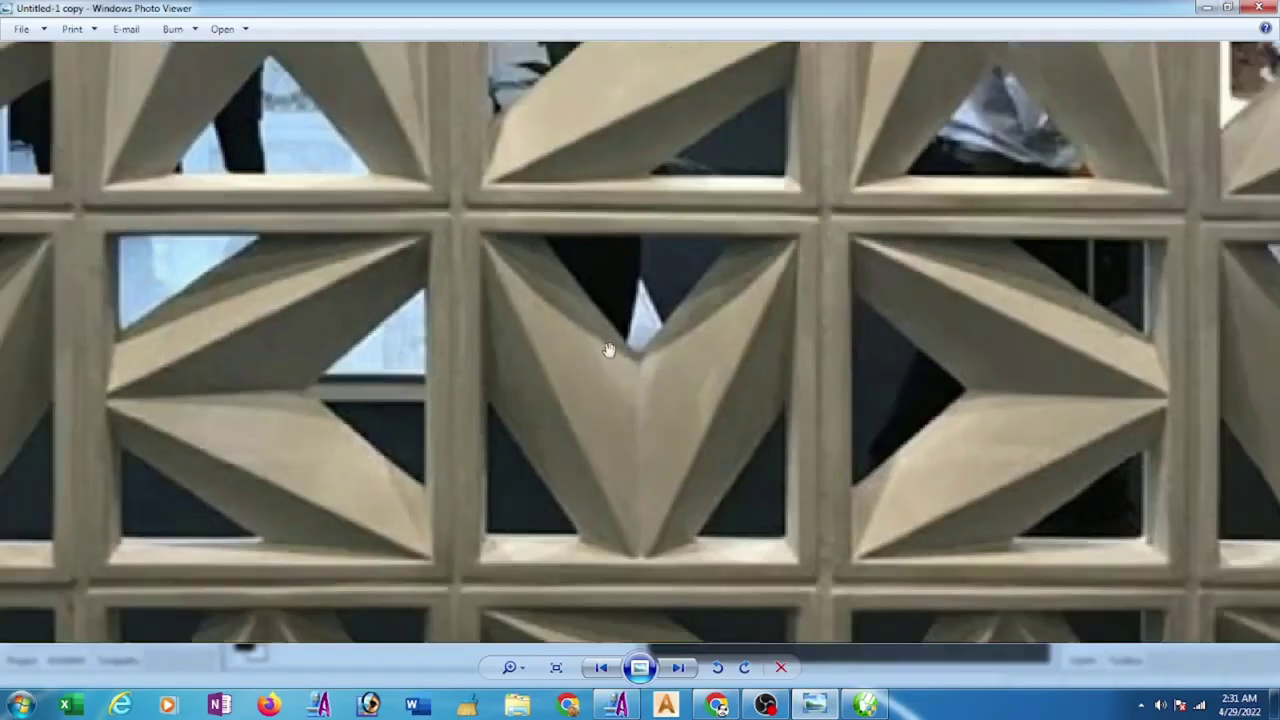
pyautogui.scroll(-5, 608, 349)
pyautogui.scroll(1, 501, 215)
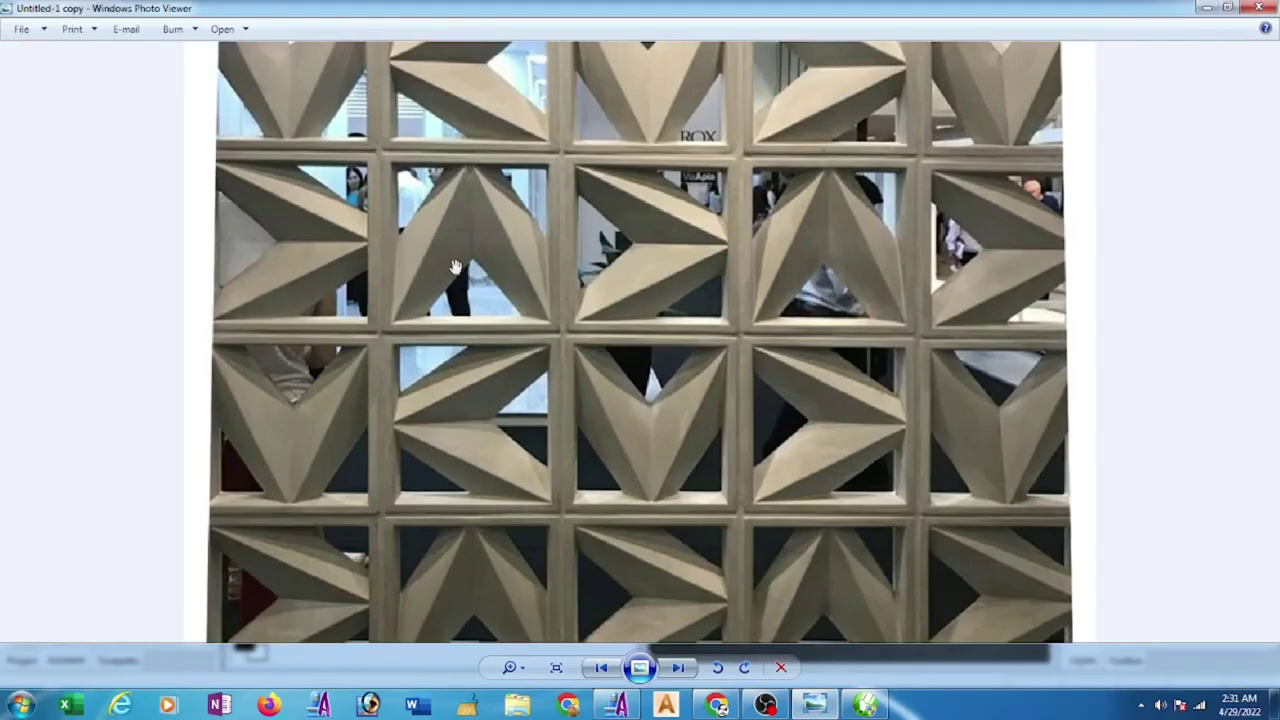
pyautogui.click(1206, 8)
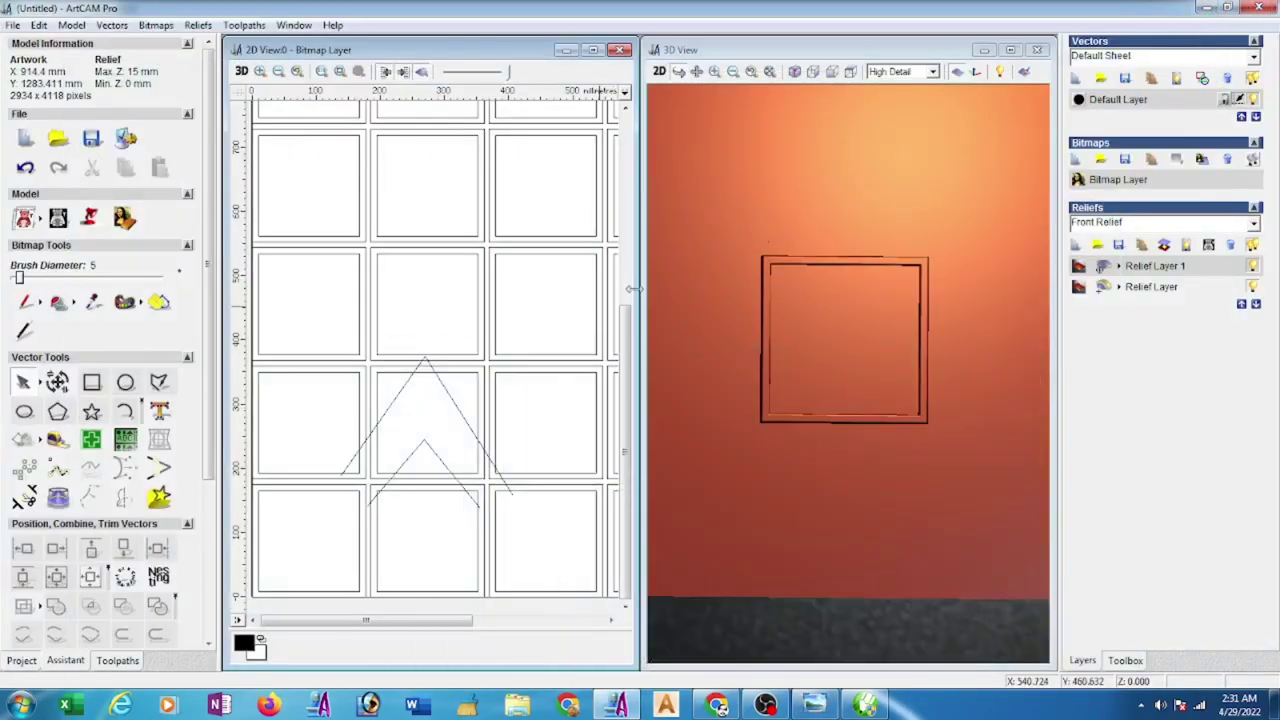
pyautogui.click(412, 456)
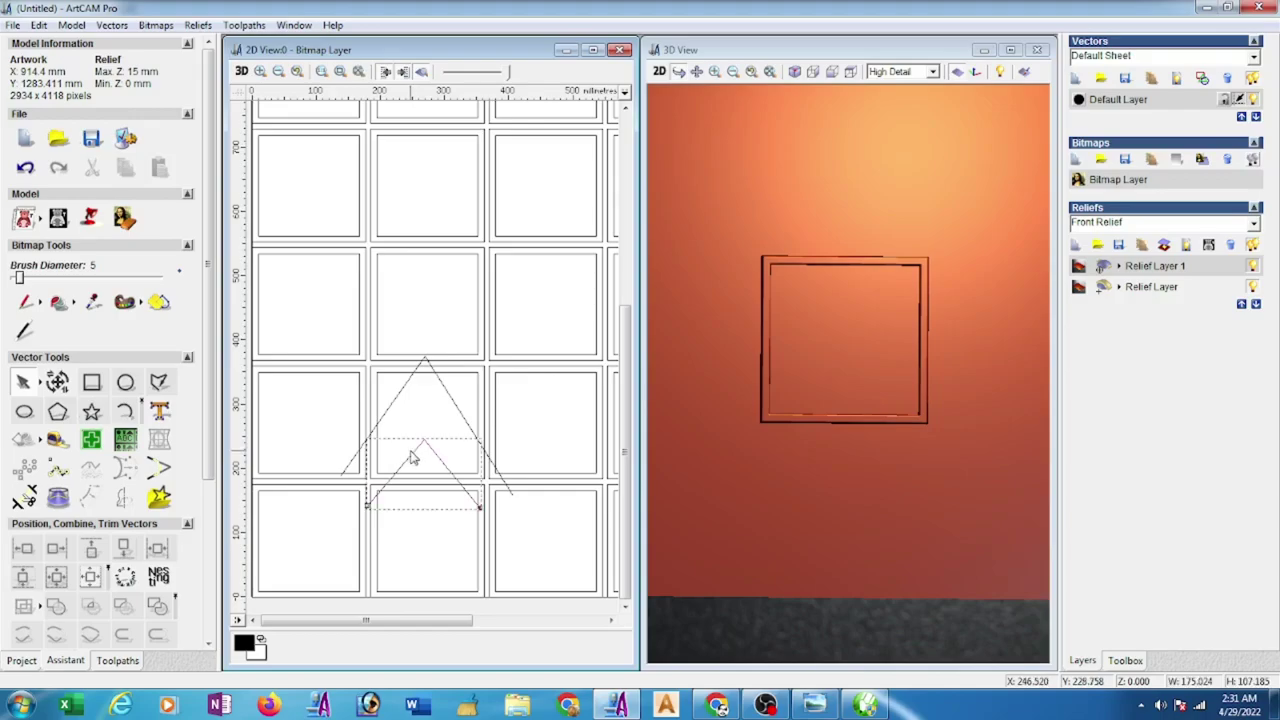
pyautogui.click(73, 384)
pyautogui.click(83, 386)
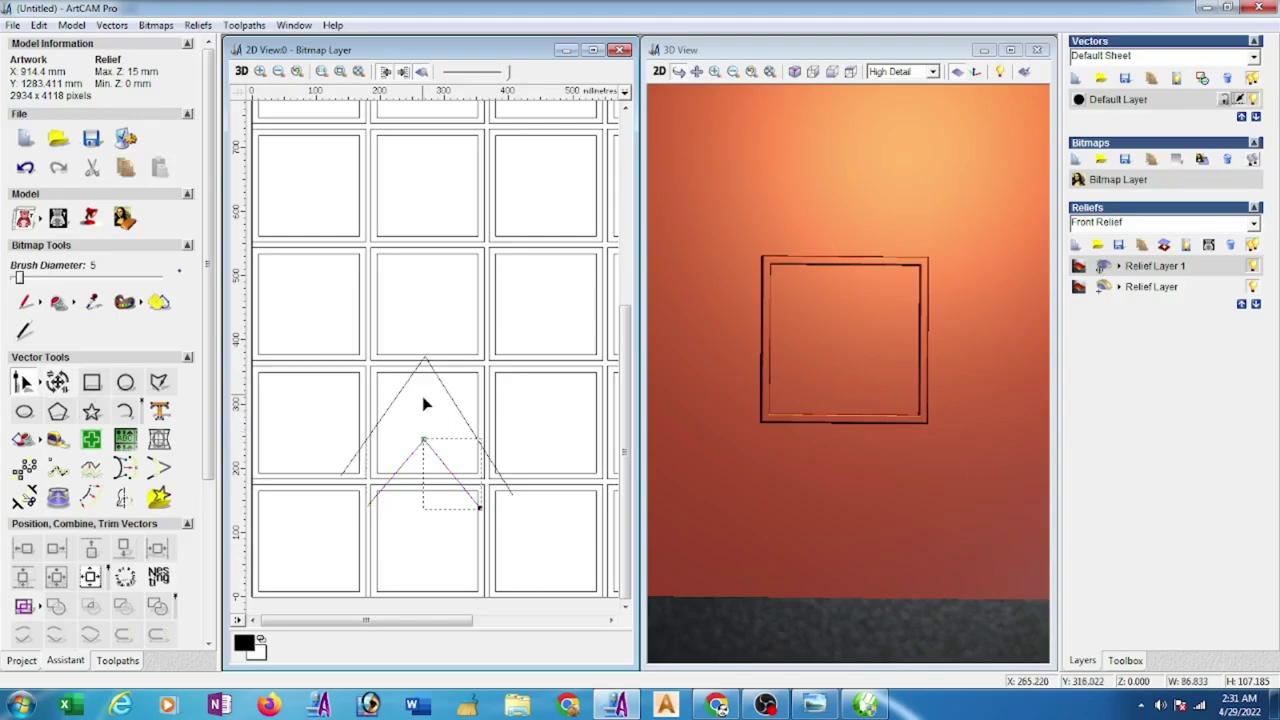
pyautogui.click(426, 363)
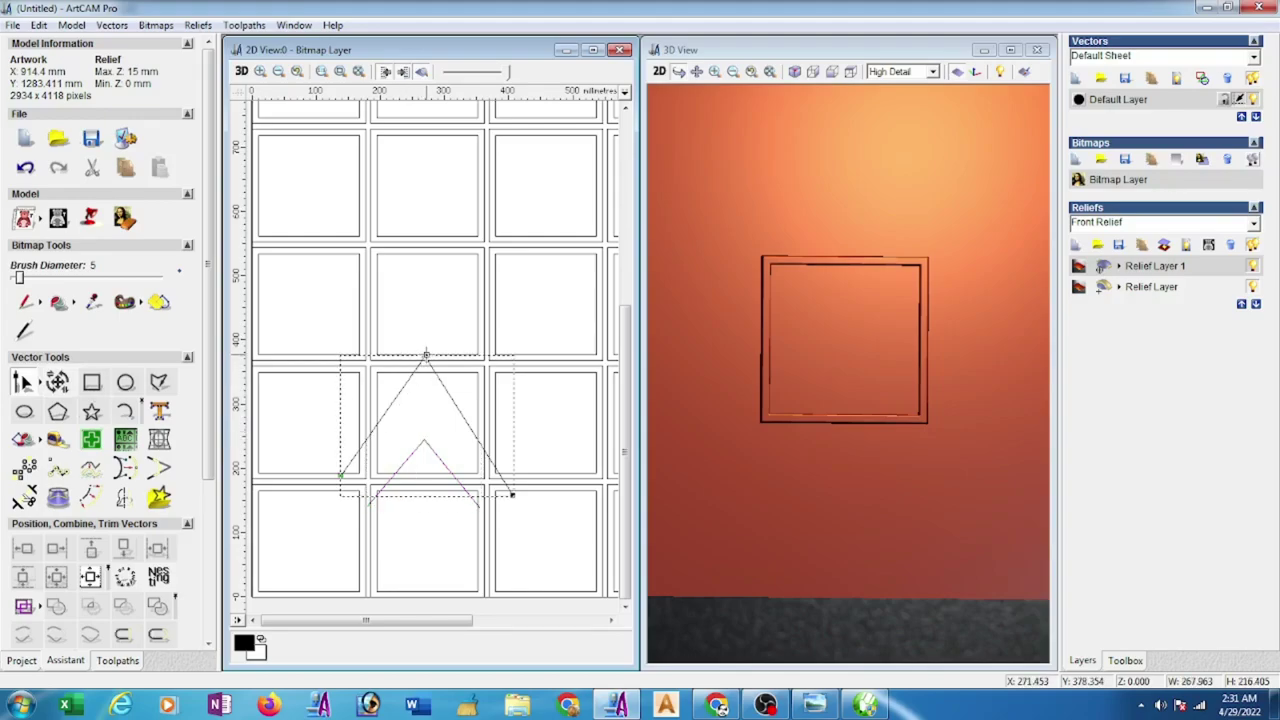
# - Draw a small rectangle inside the chevron with its height set to 15 mm
pyautogui.click(323, 424)
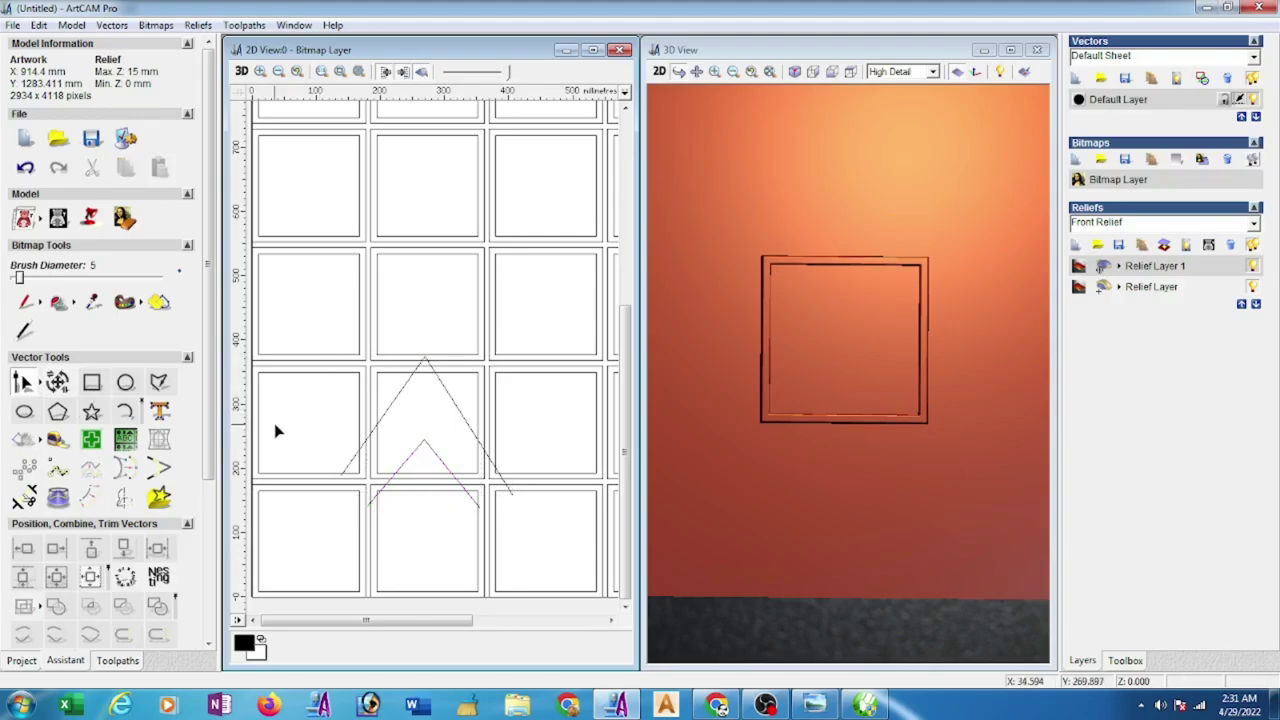
pyautogui.click(91, 383)
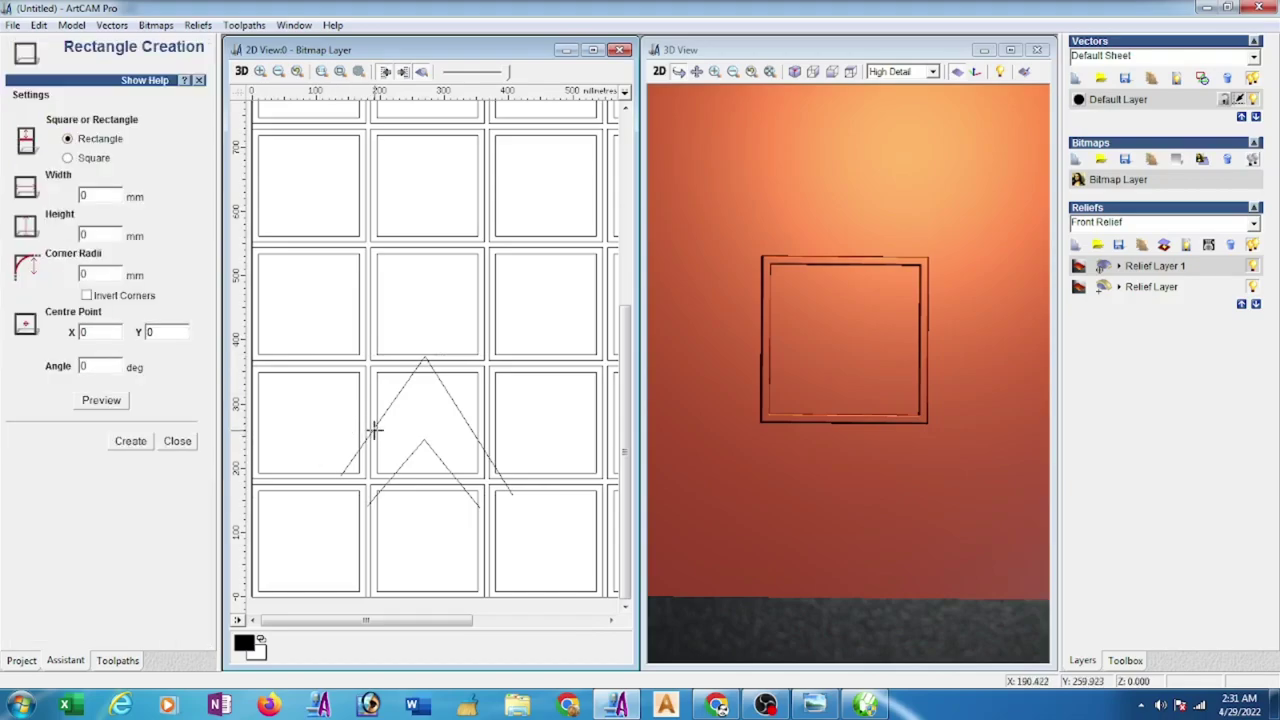
pyautogui.moveTo(373, 431); pyautogui.dragTo(416, 450)
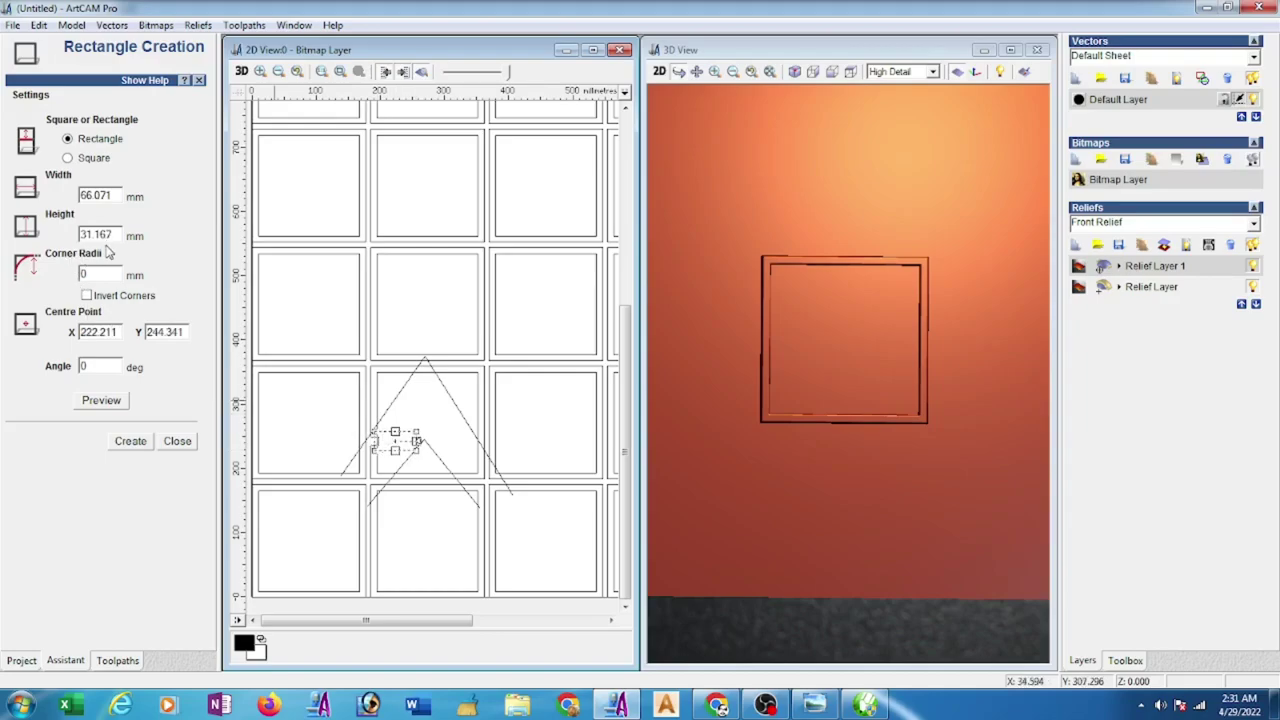
pyautogui.moveTo(112, 234); pyautogui.dragTo(54, 236)
pyautogui.click(130, 441)
pyautogui.click(177, 441)
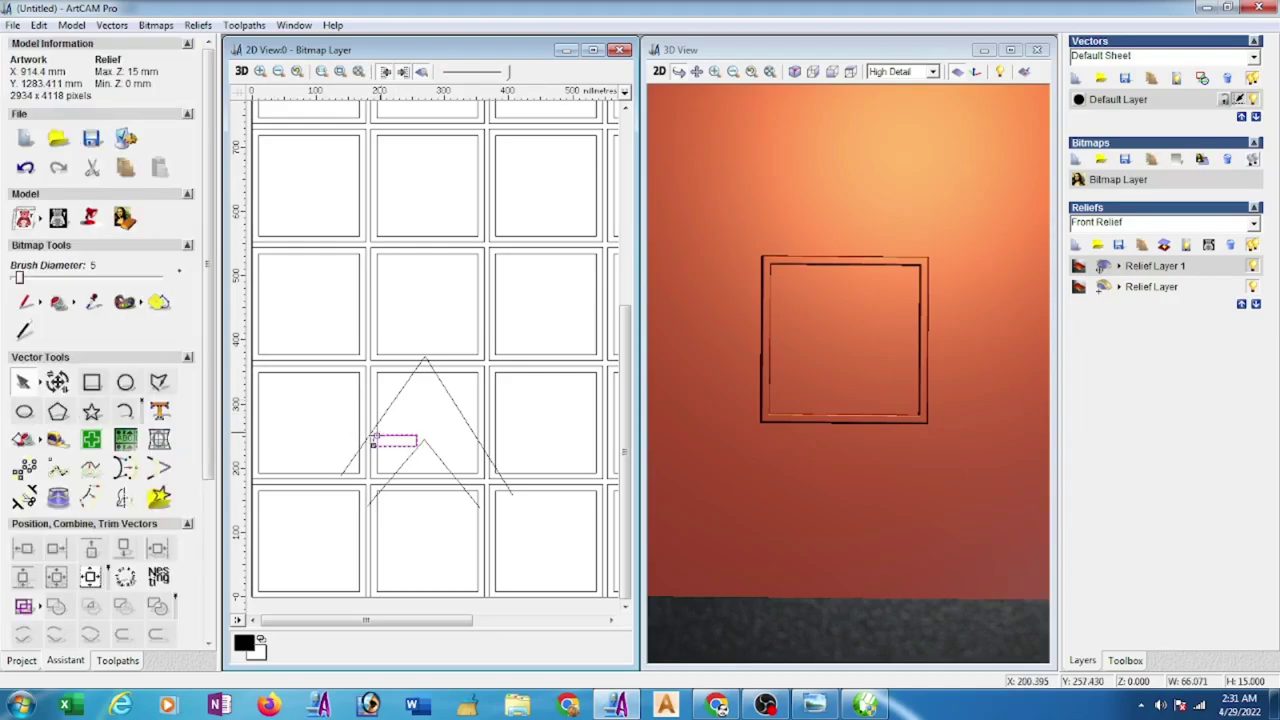
pyautogui.scroll(2, 342, 496)
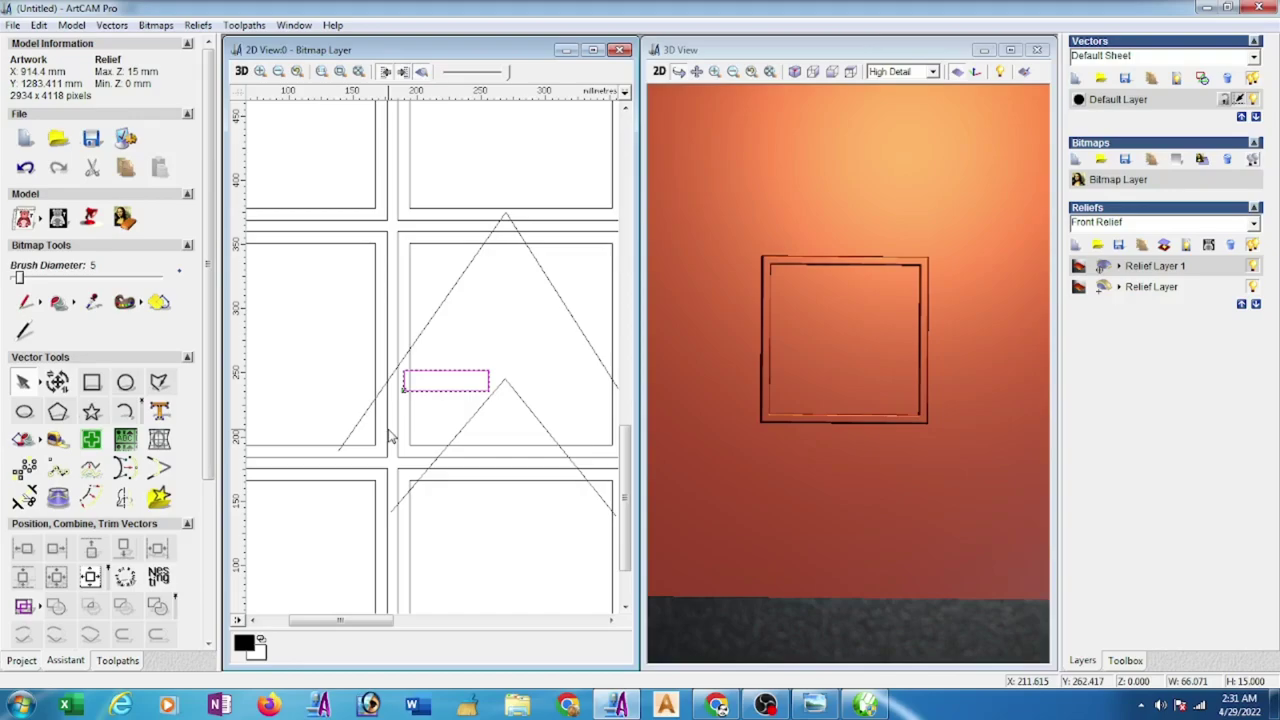
# - Select the new rectangle, begin node editing, and undo the edit
pyautogui.click(23, 382)
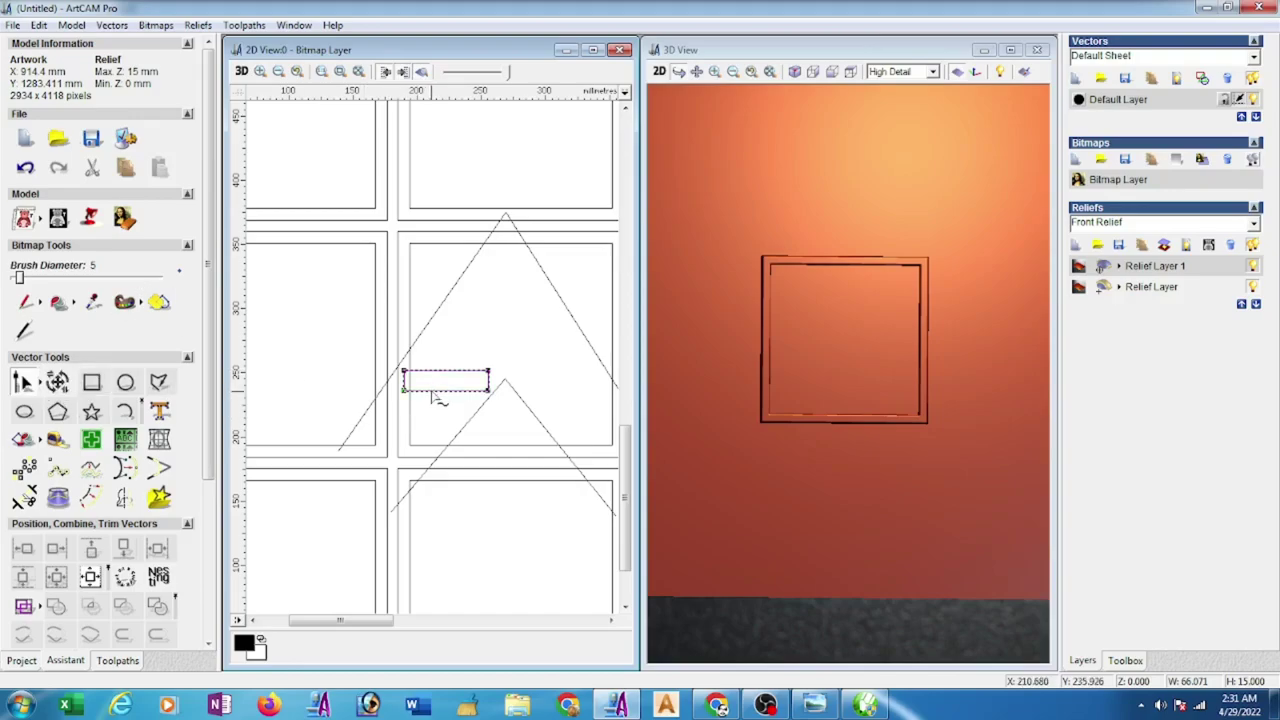
pyautogui.click(430, 388)
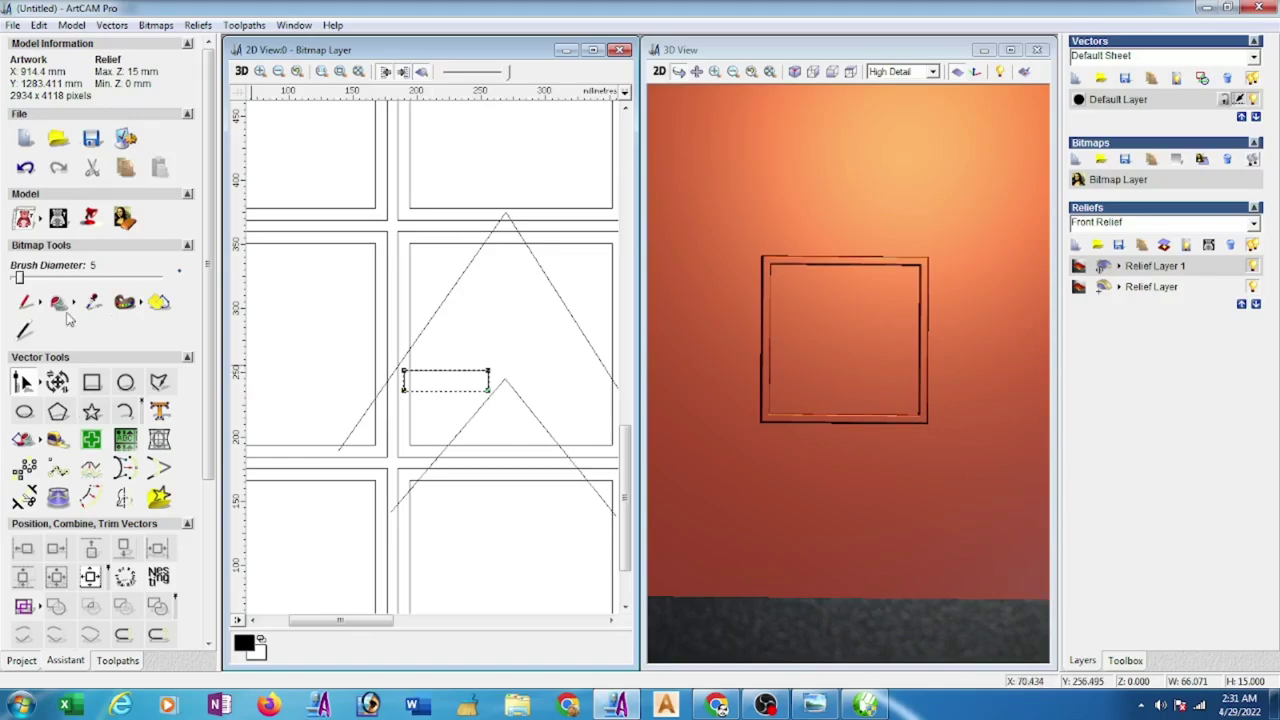
pyautogui.hotkey('ctrl', 'z')
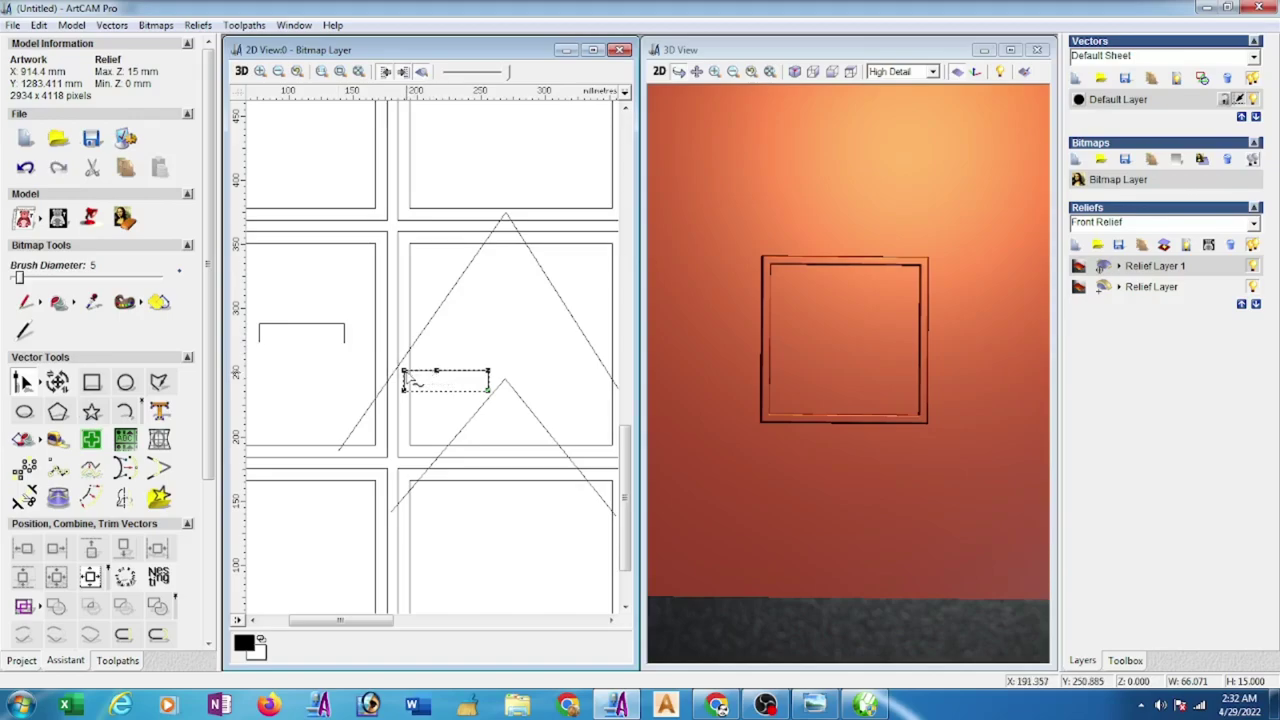
# - Deselect the zigzag profile and select the large upper chevron vector
pyautogui.click(490, 362)
pyautogui.scroll(-2, 489, 360)
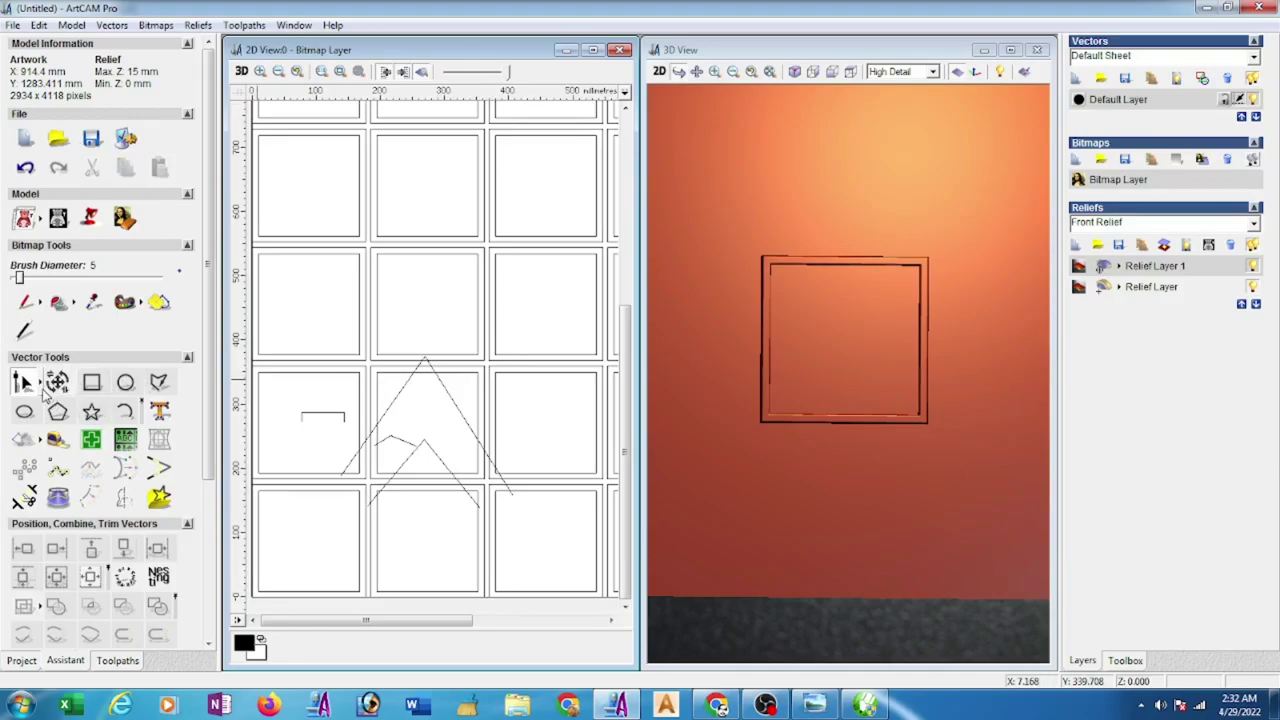
pyautogui.click(43, 392)
pyautogui.click(58, 385)
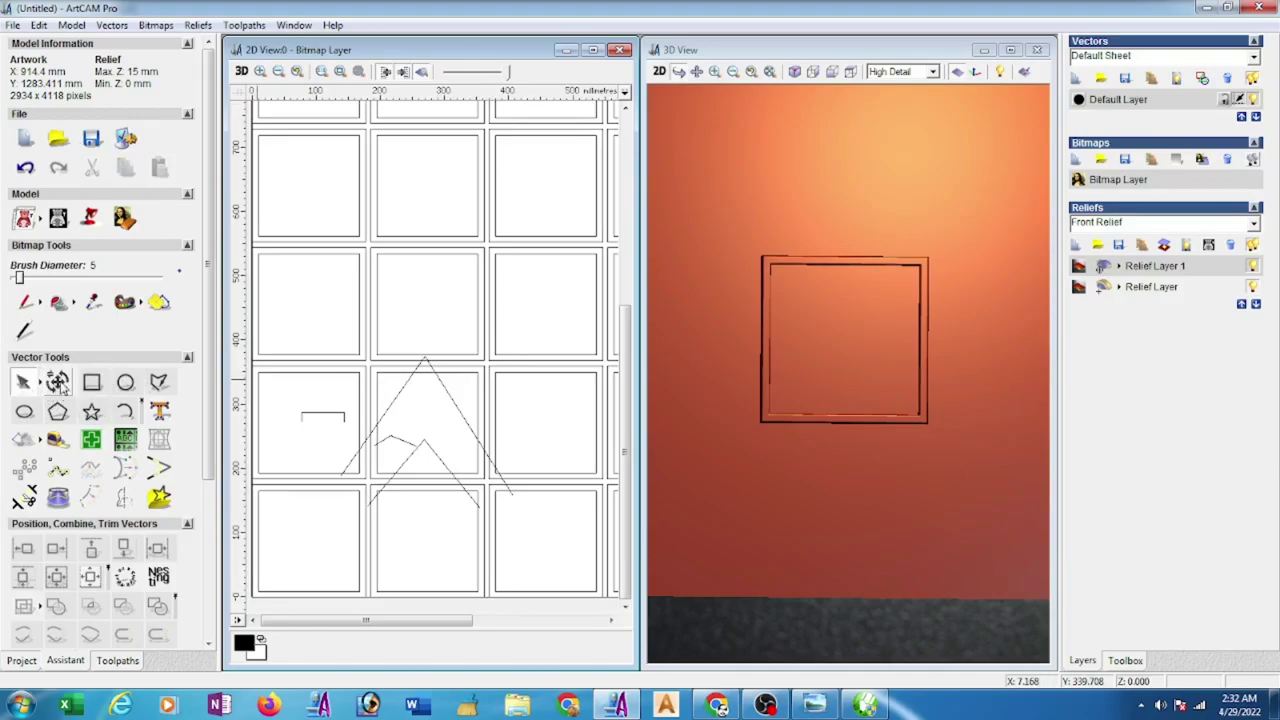
pyautogui.click(383, 422)
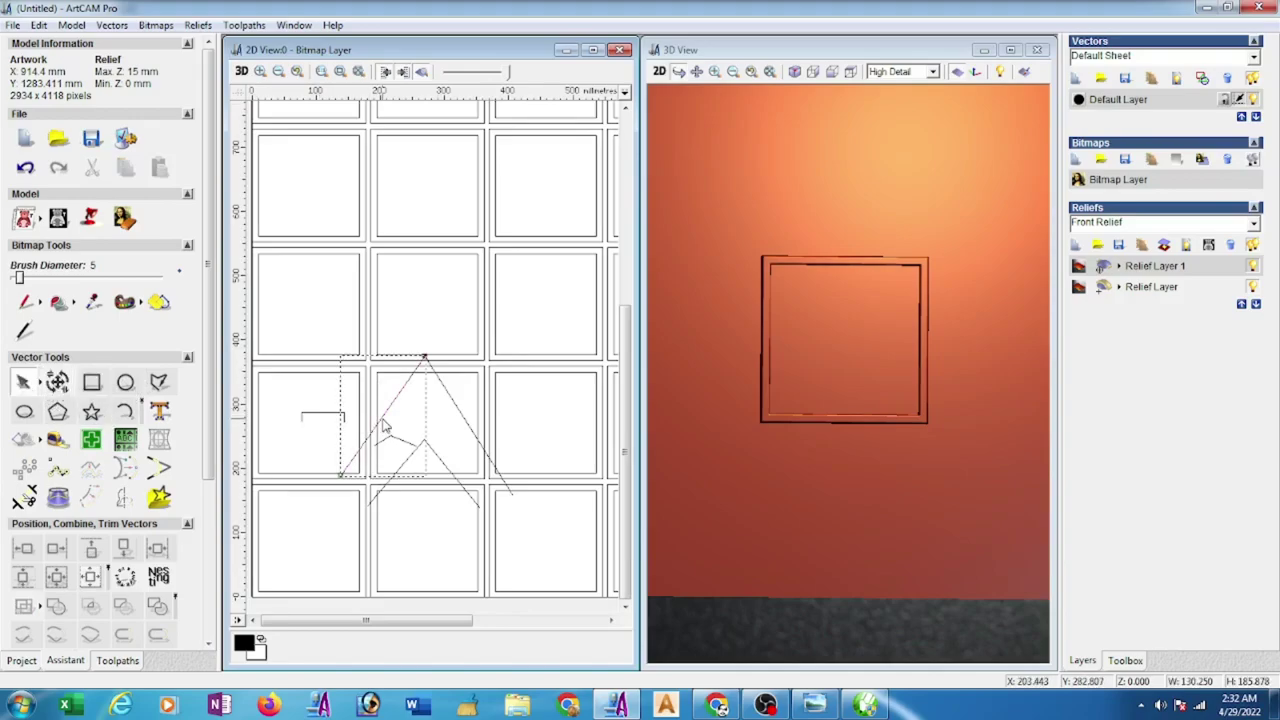
# - Two-rail sweep the zigzag cross-section along the left chevron arm, with the bracket as exact-height Z control
pyautogui.keyDown('shift'); pyautogui.click(404, 465); pyautogui.keyUp('shift')
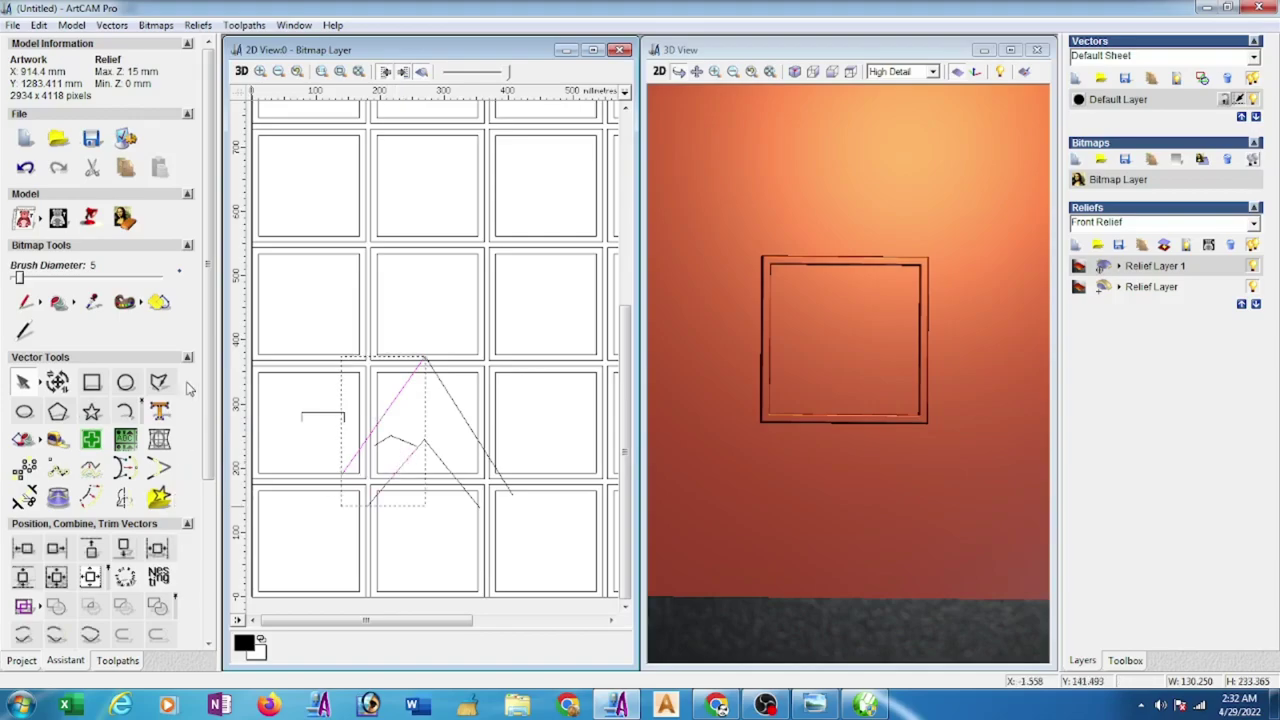
pyautogui.moveTo(212, 400); pyautogui.dragTo(219, 600)
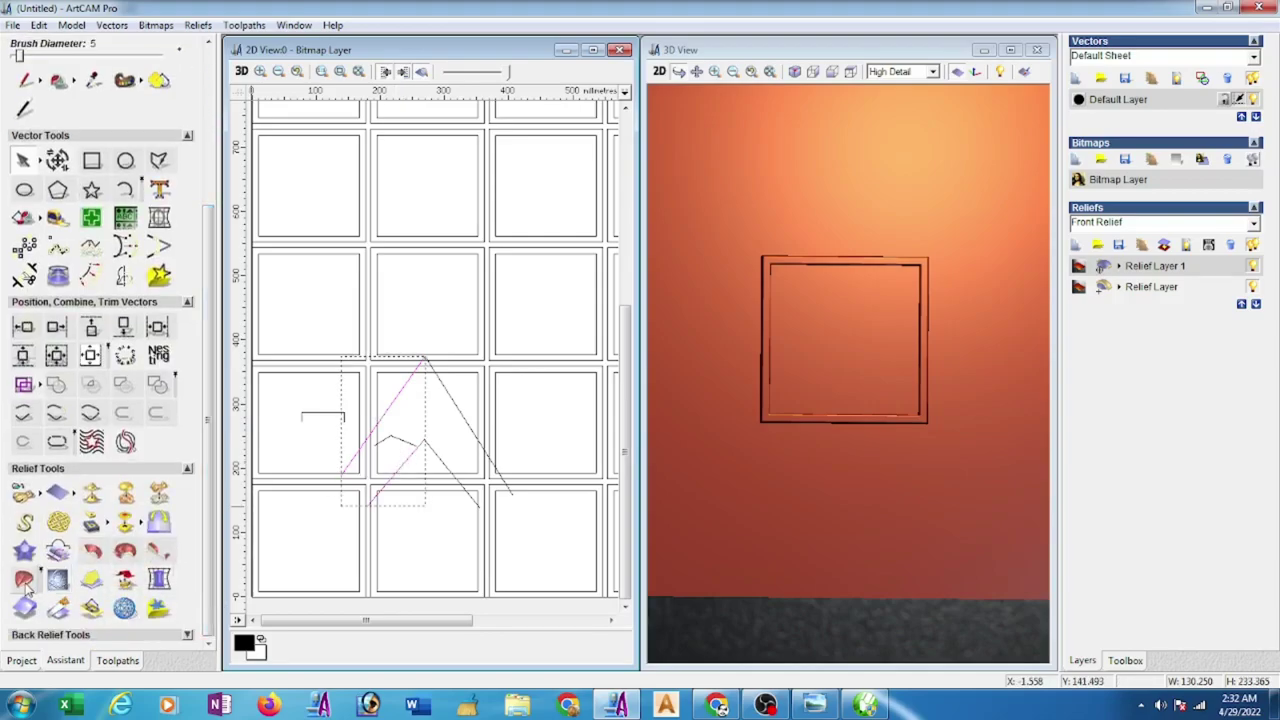
pyautogui.click(25, 583)
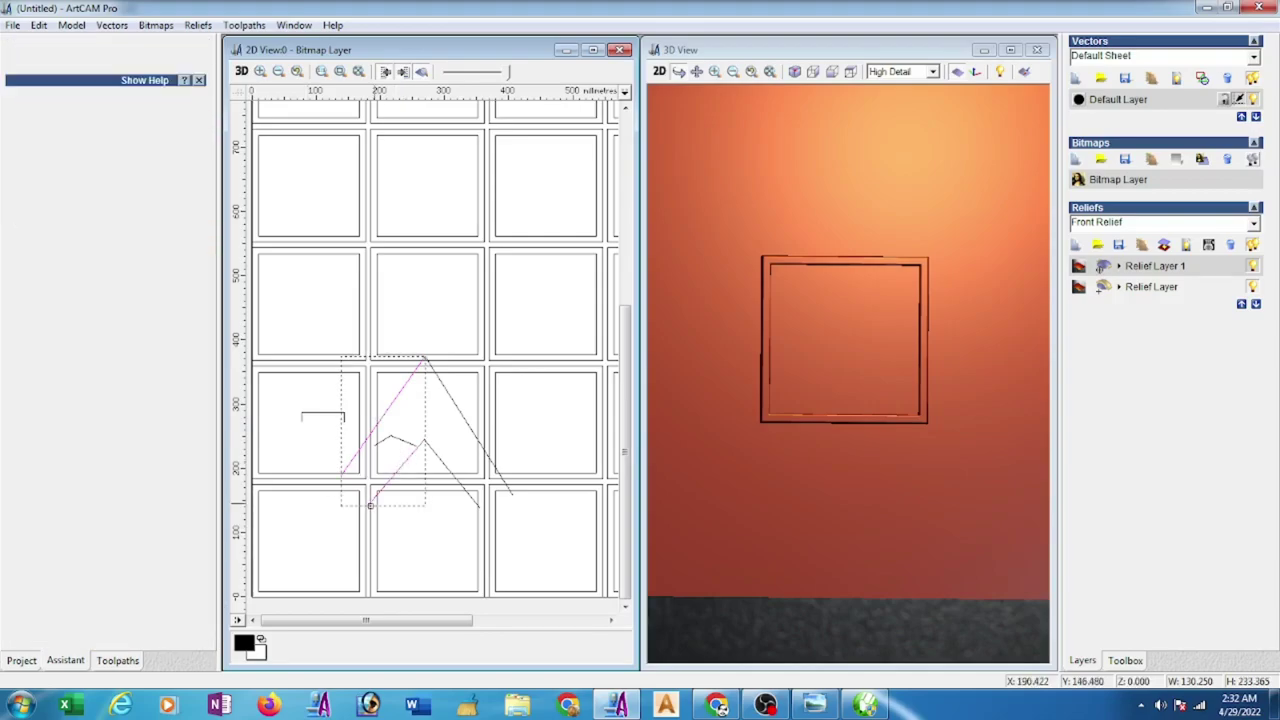
pyautogui.click(404, 449)
pyautogui.click(170, 398)
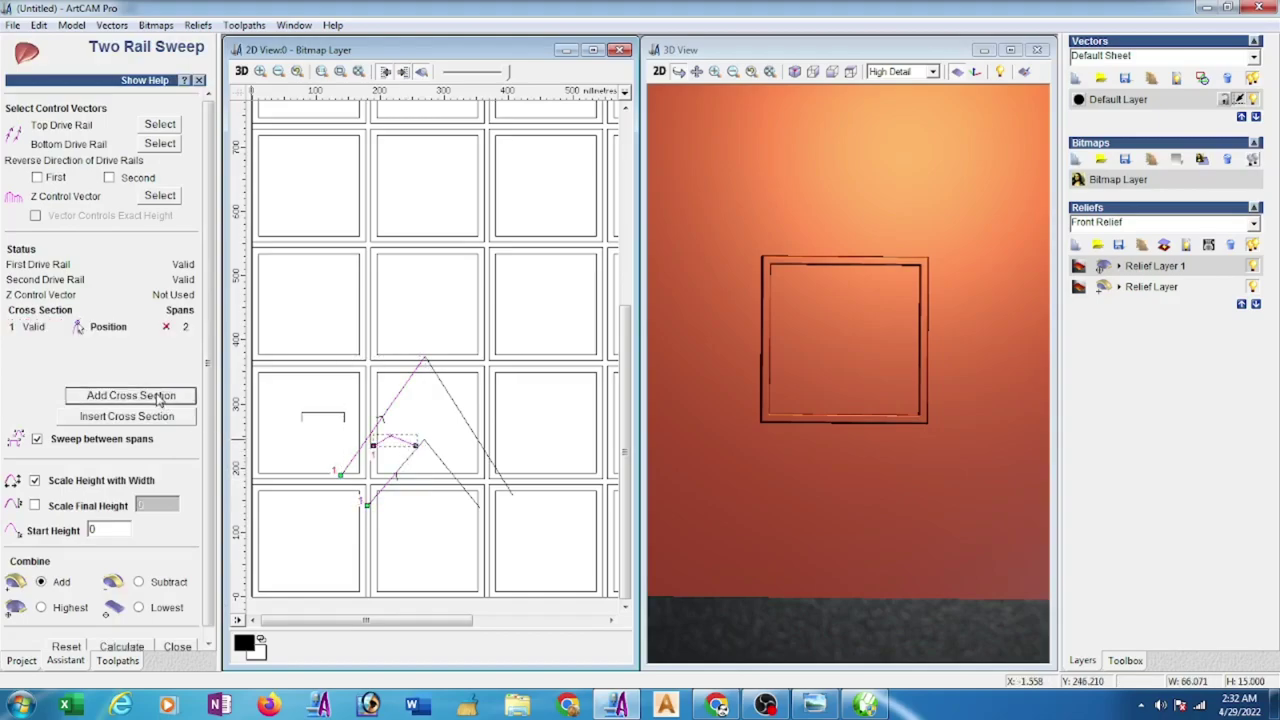
pyautogui.click(340, 420)
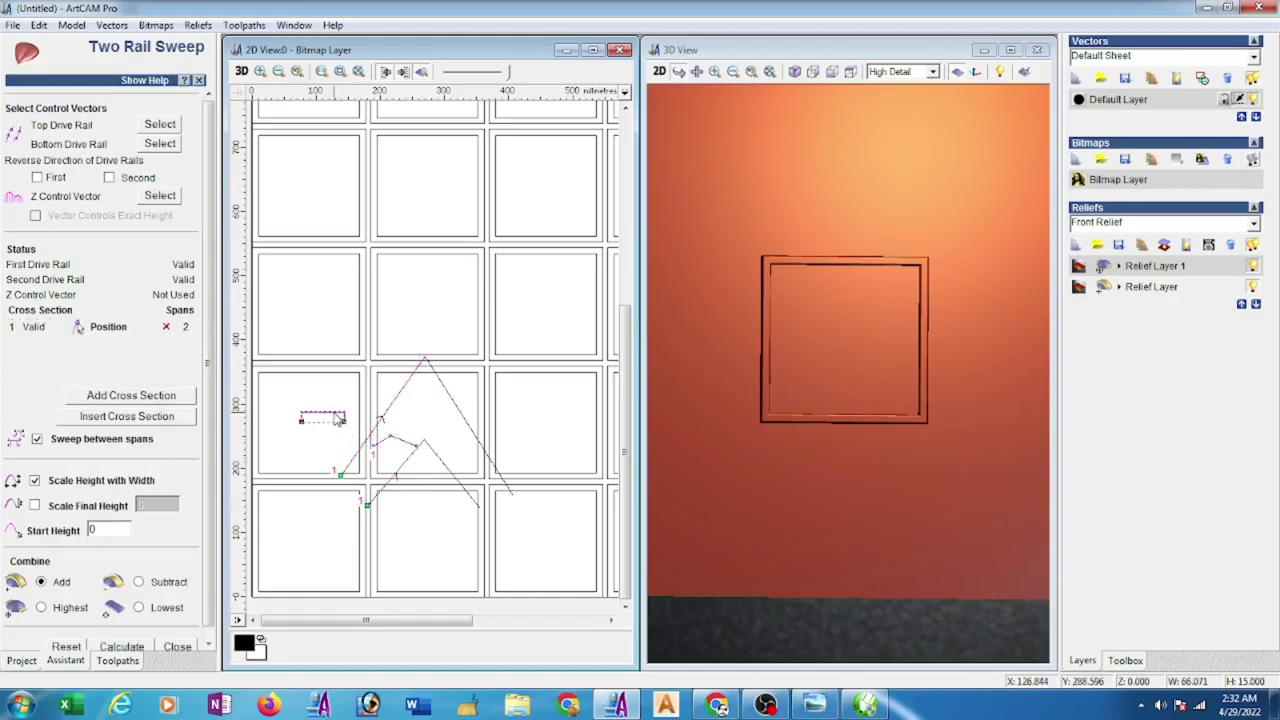
pyautogui.click(158, 199)
pyautogui.click(36, 216)
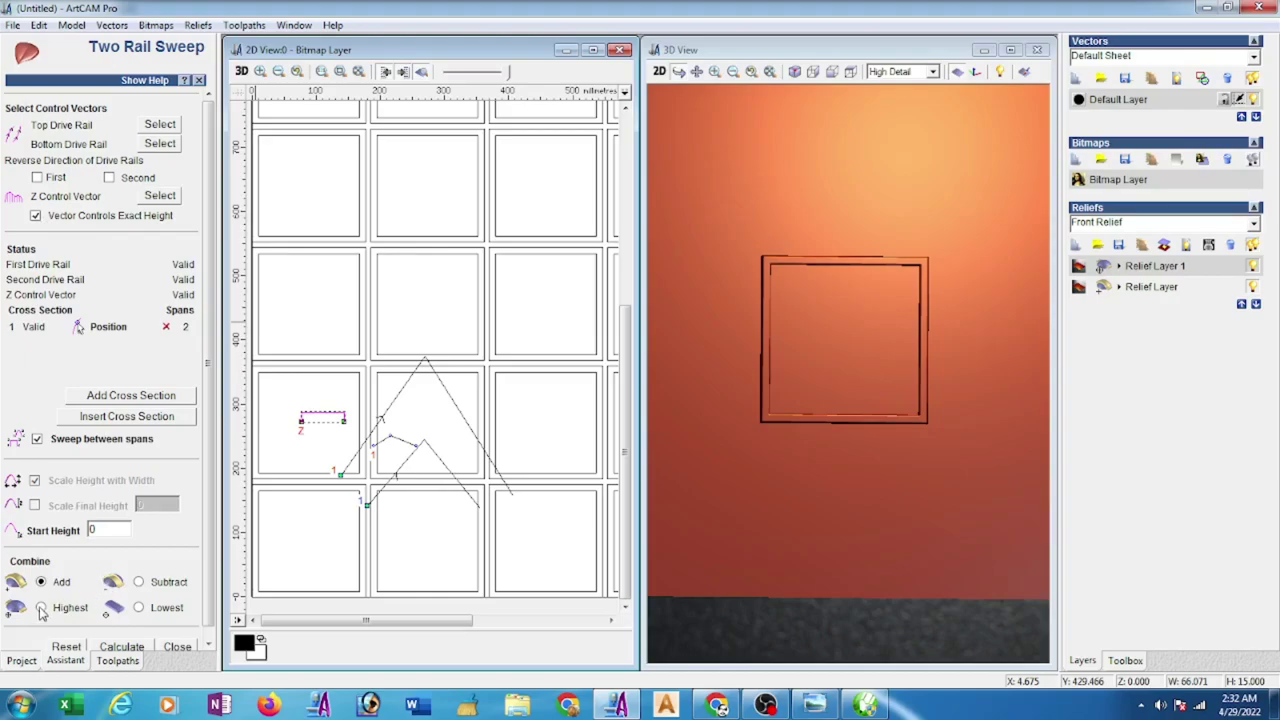
pyautogui.click(127, 650)
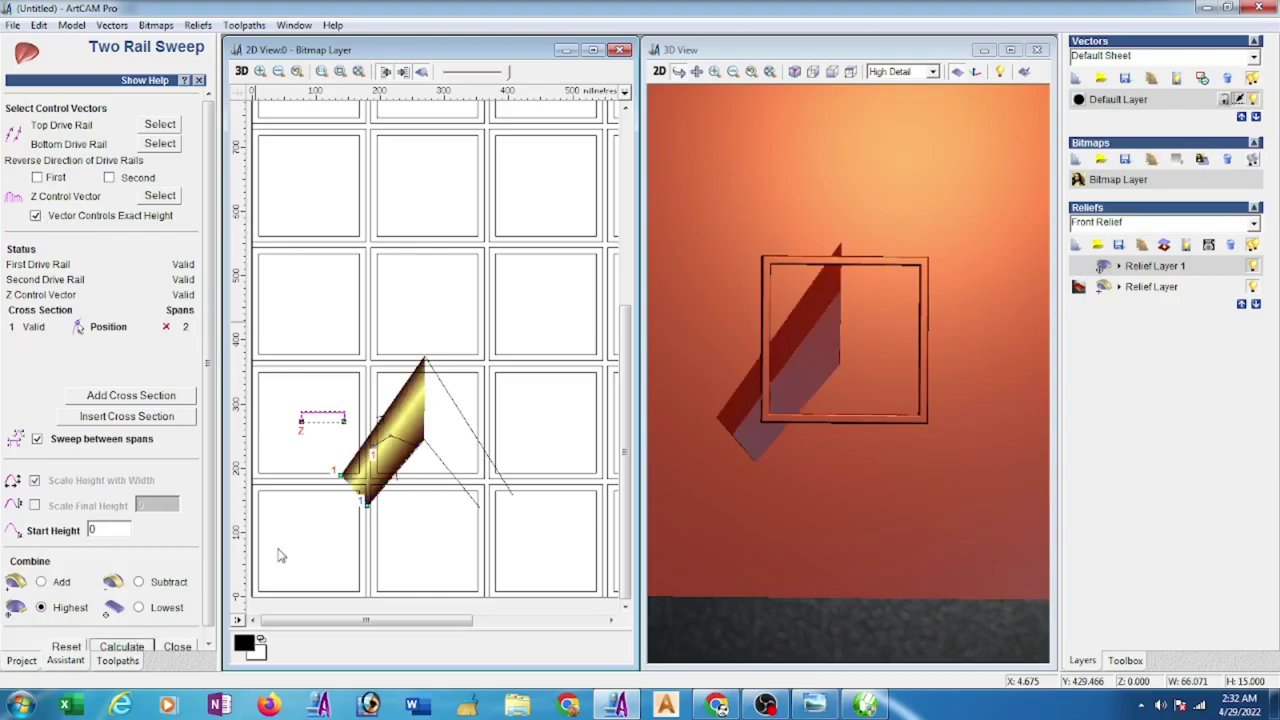
# - Sweep the zigzag along the right-arm rails too, then bring up the breeze-block reference photo
pyautogui.click(471, 430)
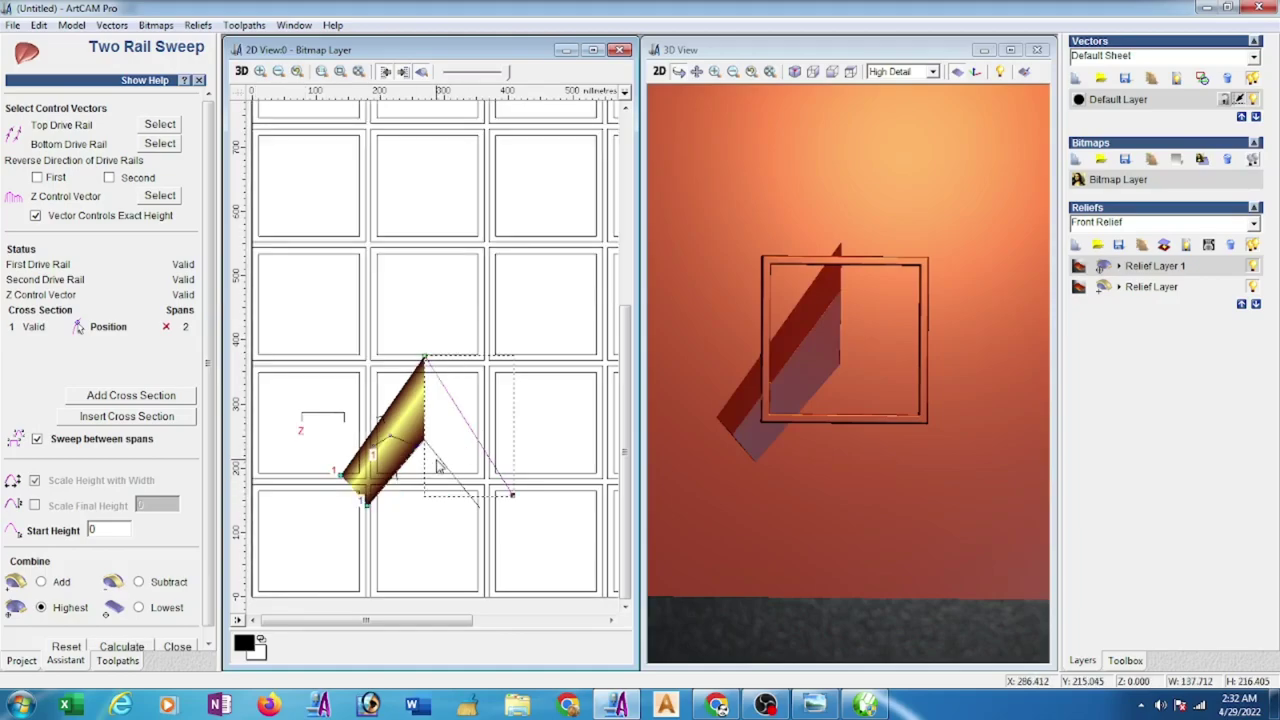
pyautogui.keyDown('shift'); pyautogui.click(440, 460); pyautogui.keyUp('shift')
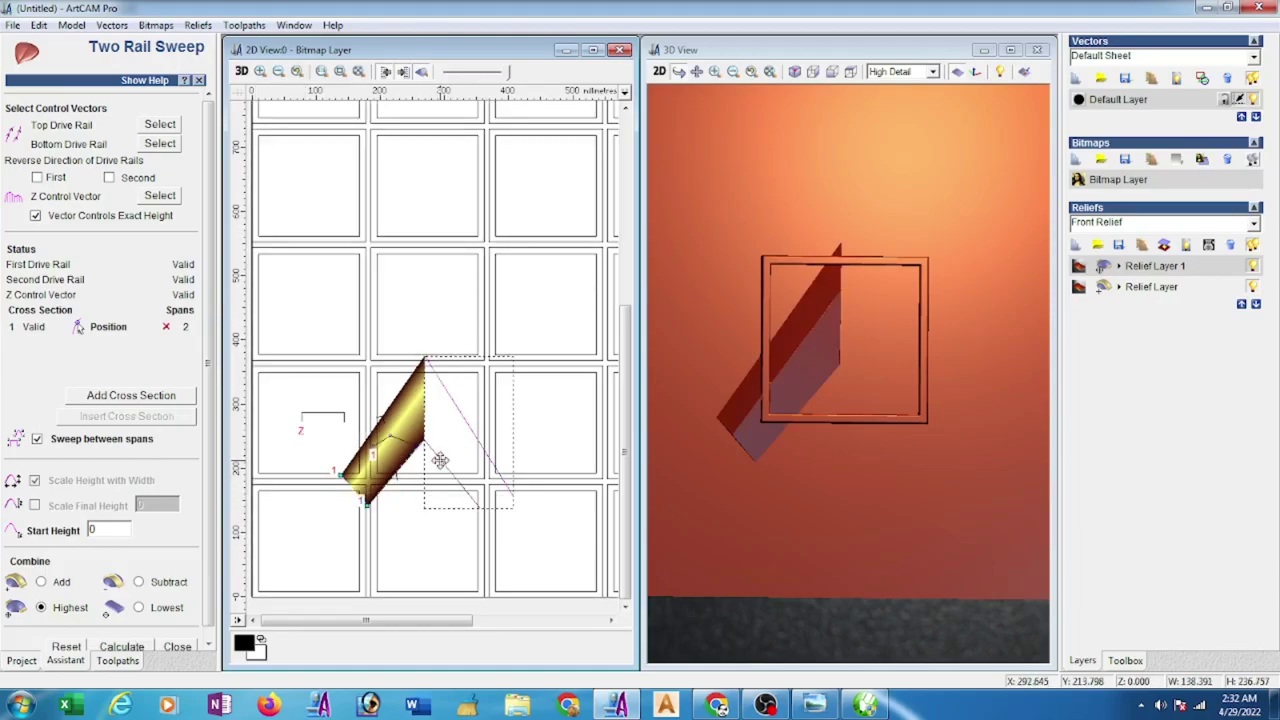
pyautogui.click(163, 127)
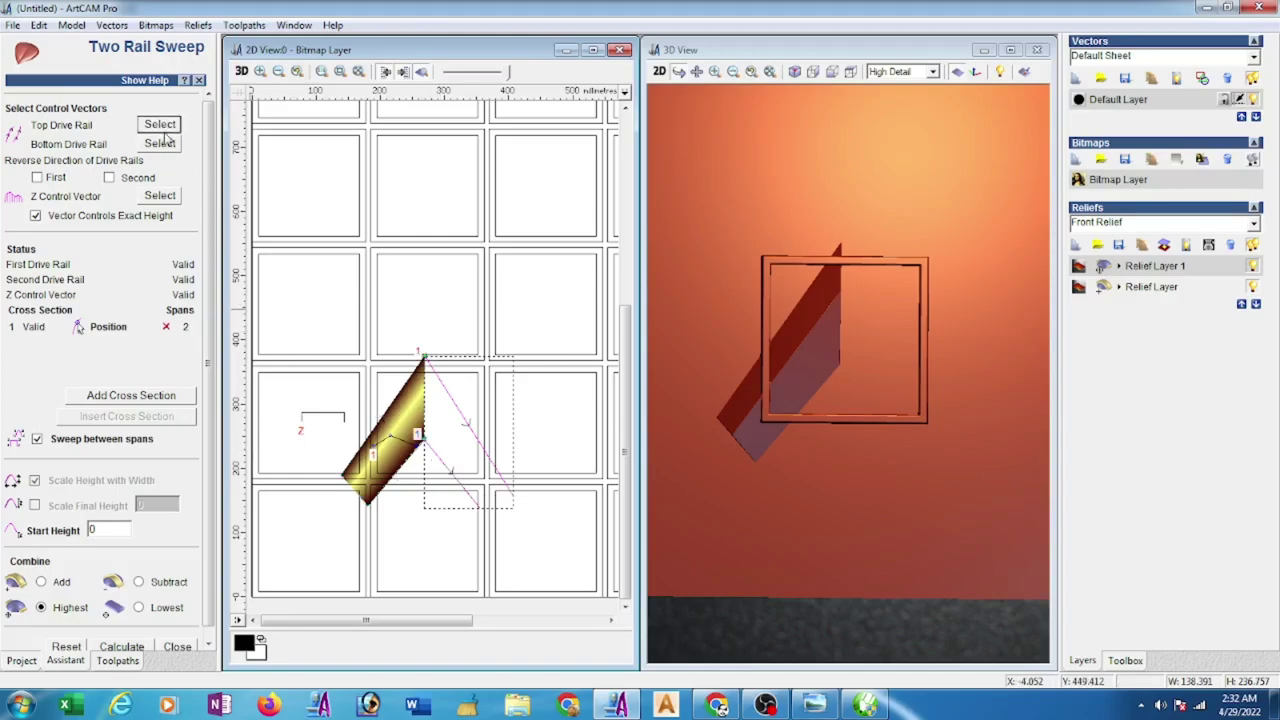
pyautogui.click(119, 647)
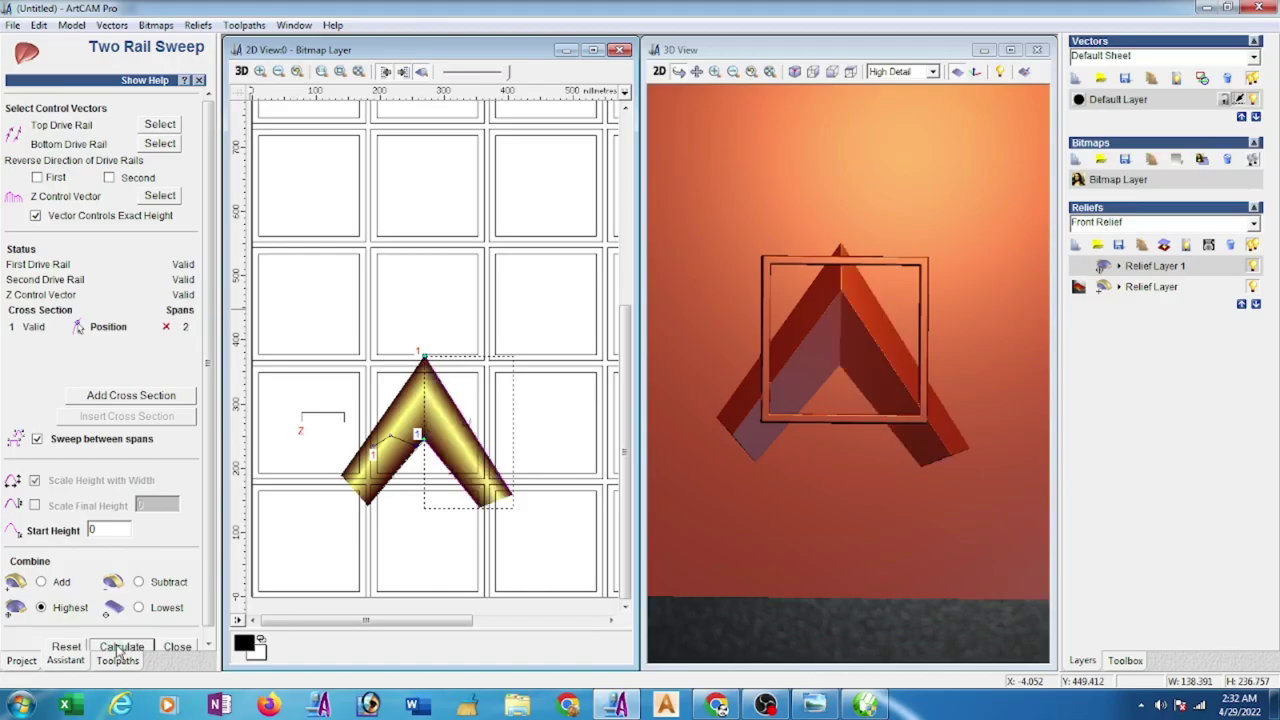
pyautogui.click(823, 708)
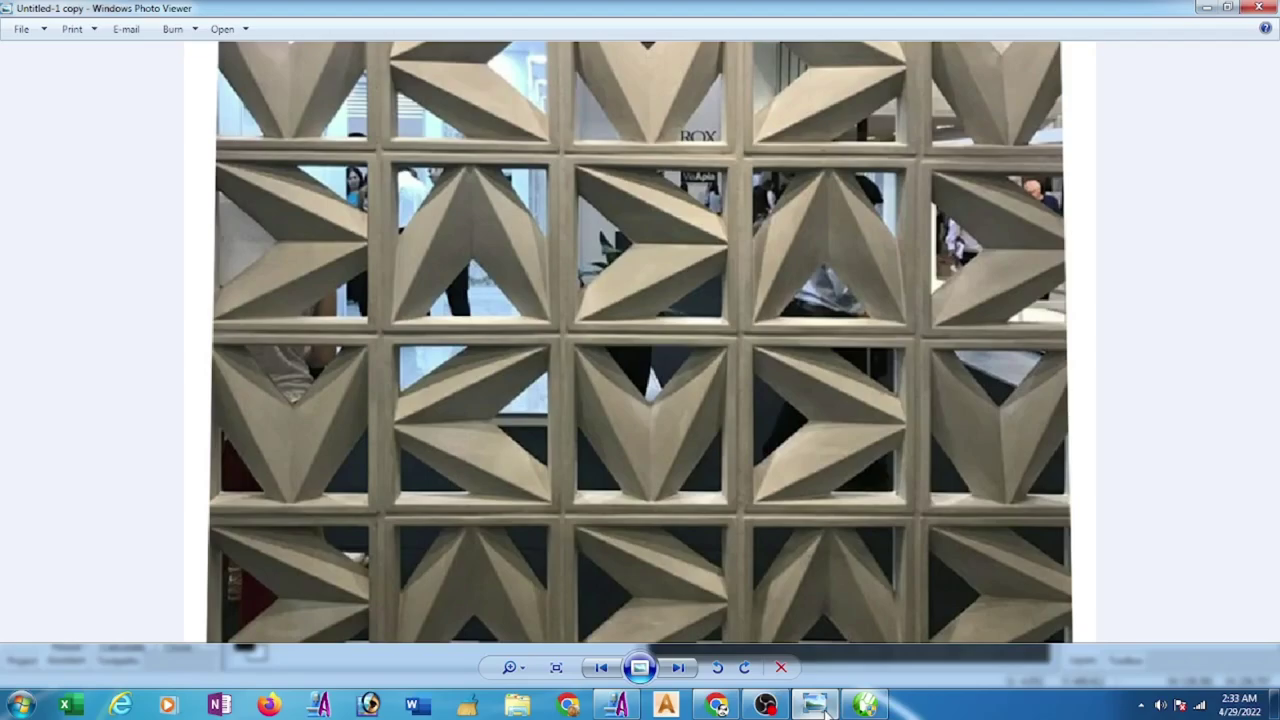
# - Compare the chevron breeze-block photo with the relief, then minimise Photo Viewer
pyautogui.click(823, 708)
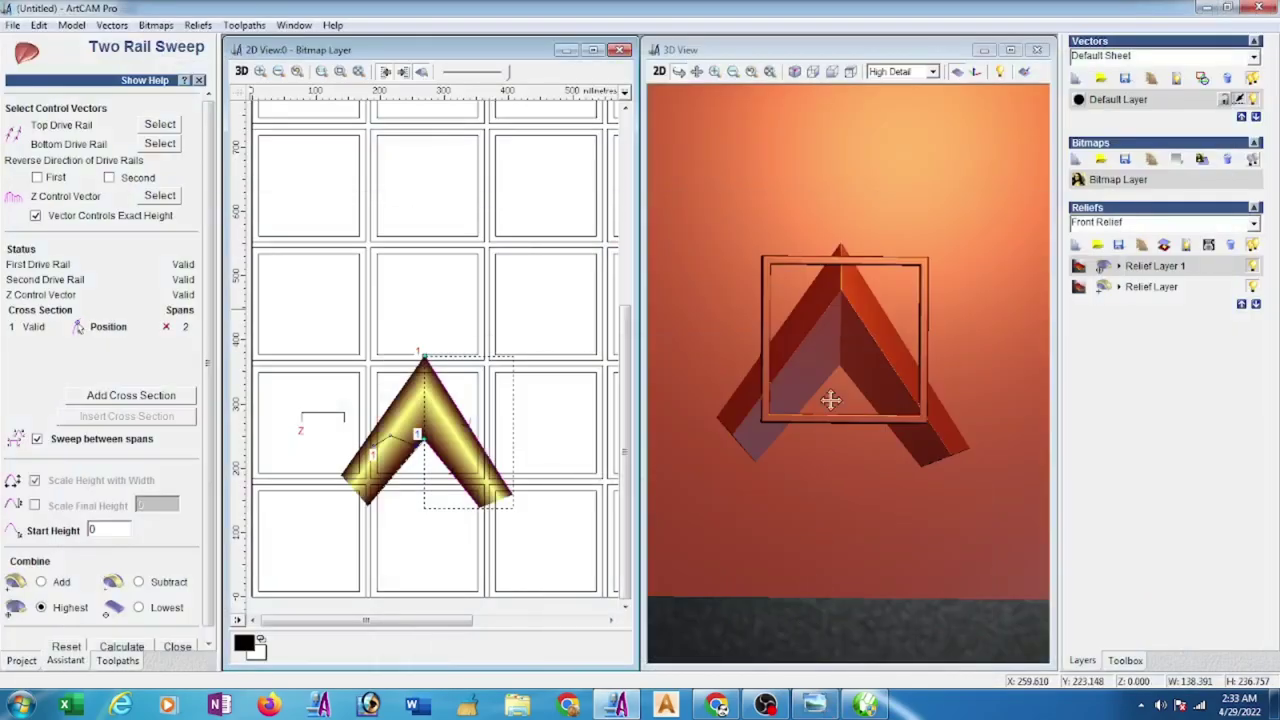
pyautogui.click(807, 708)
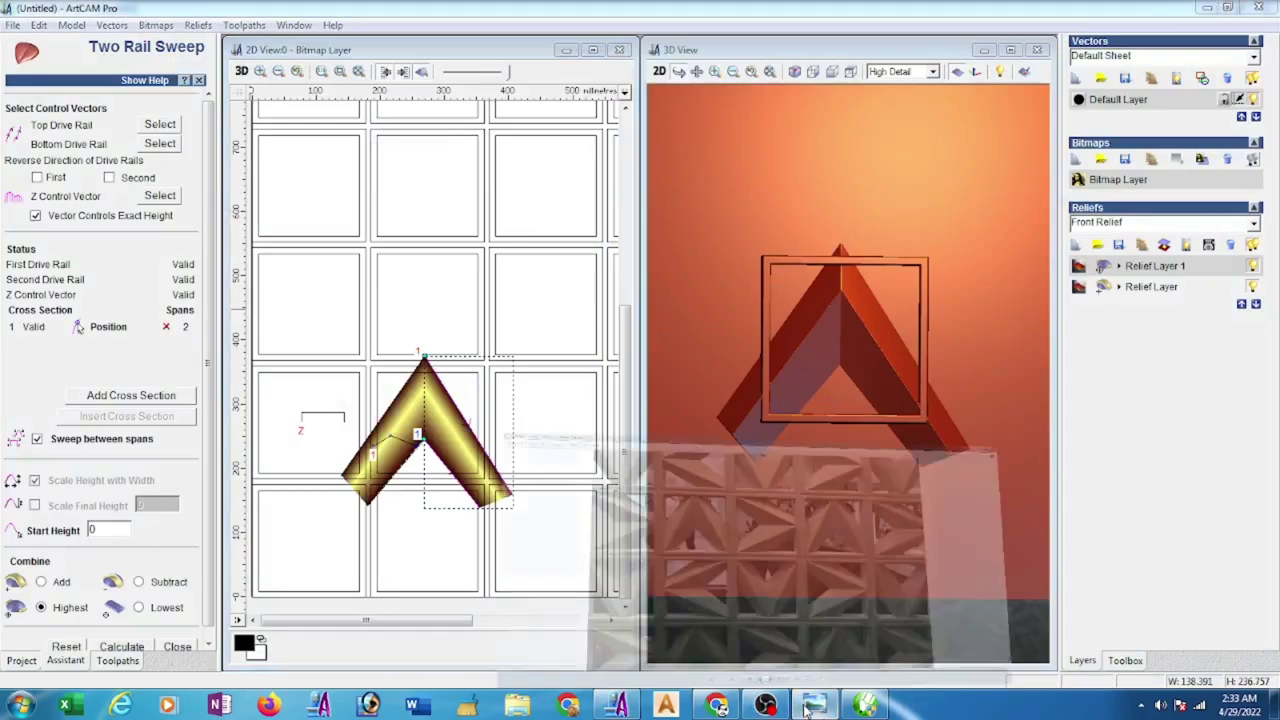
pyautogui.click(807, 708)
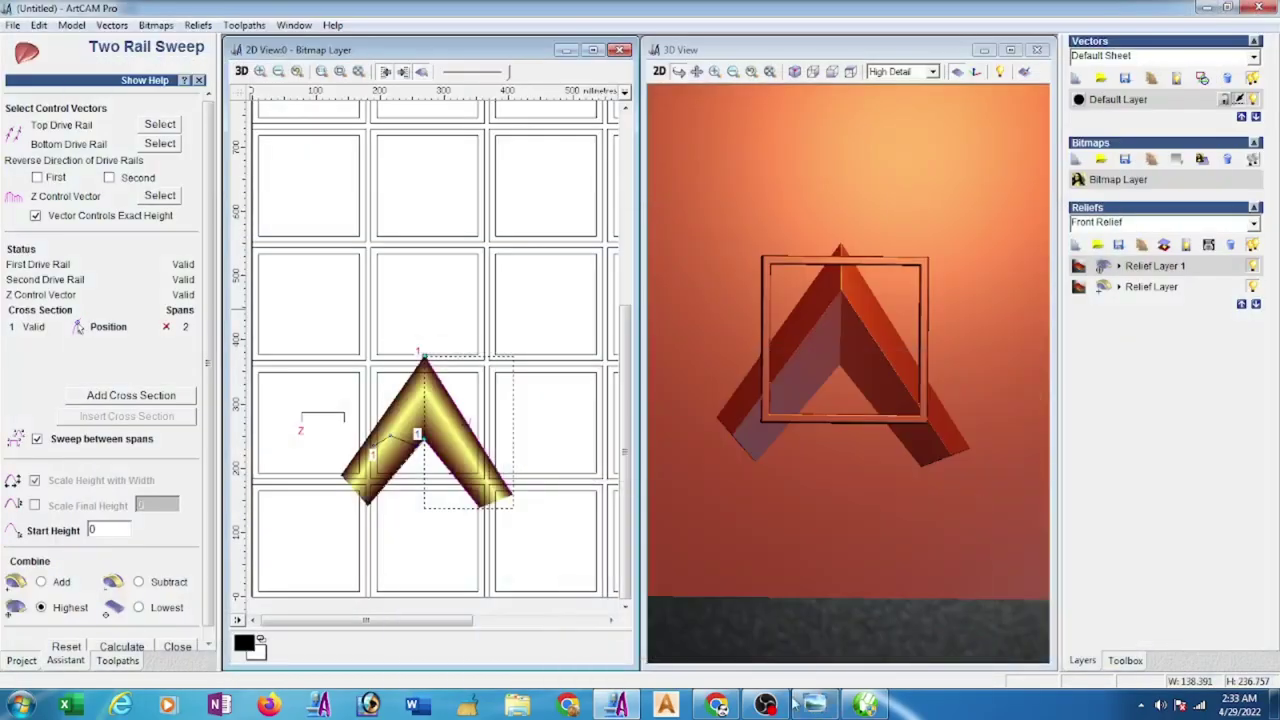
# - Close the sweep settings, deselect the chevron, and hide the square frame relief layer
pyautogui.click(182, 648)
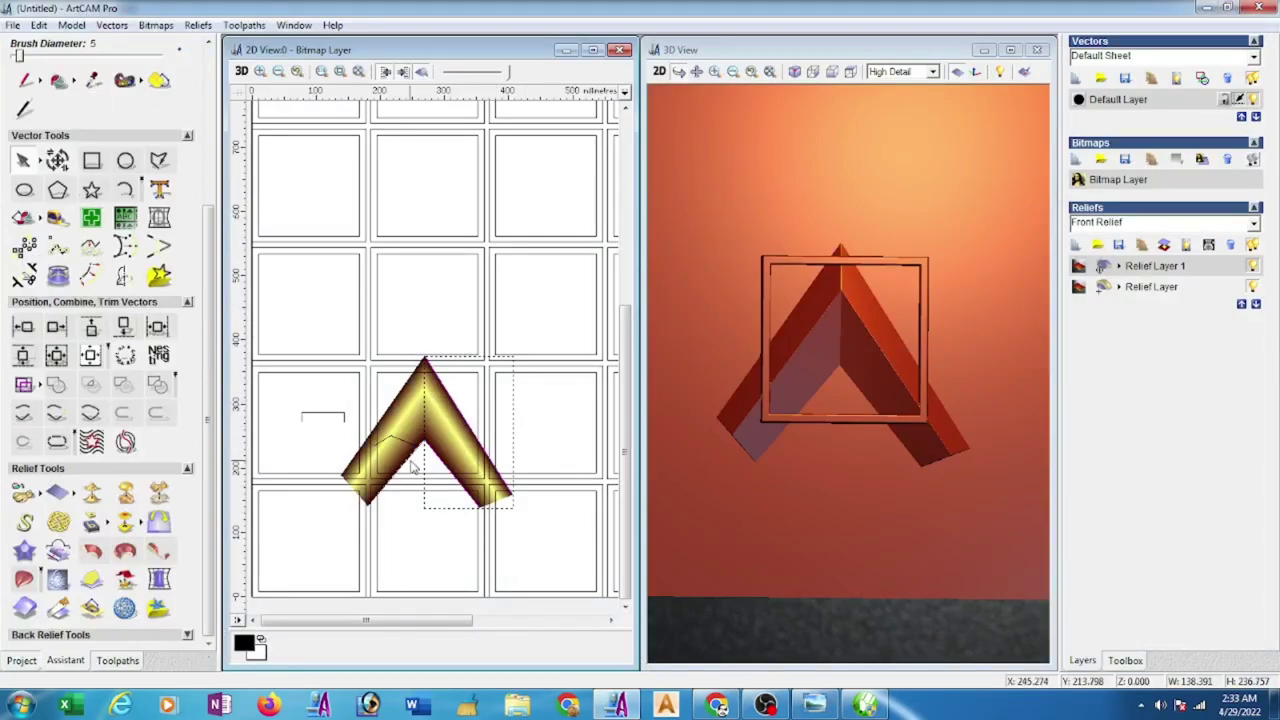
pyautogui.click(282, 424)
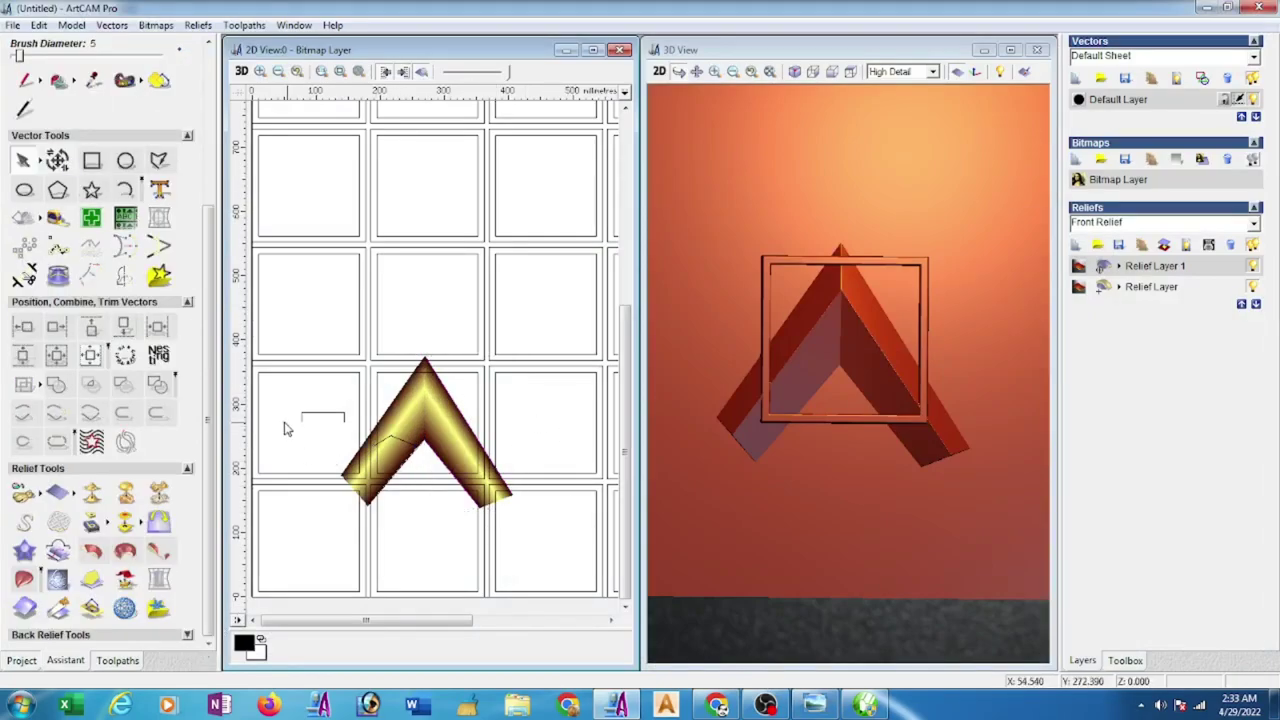
pyautogui.click(1252, 289)
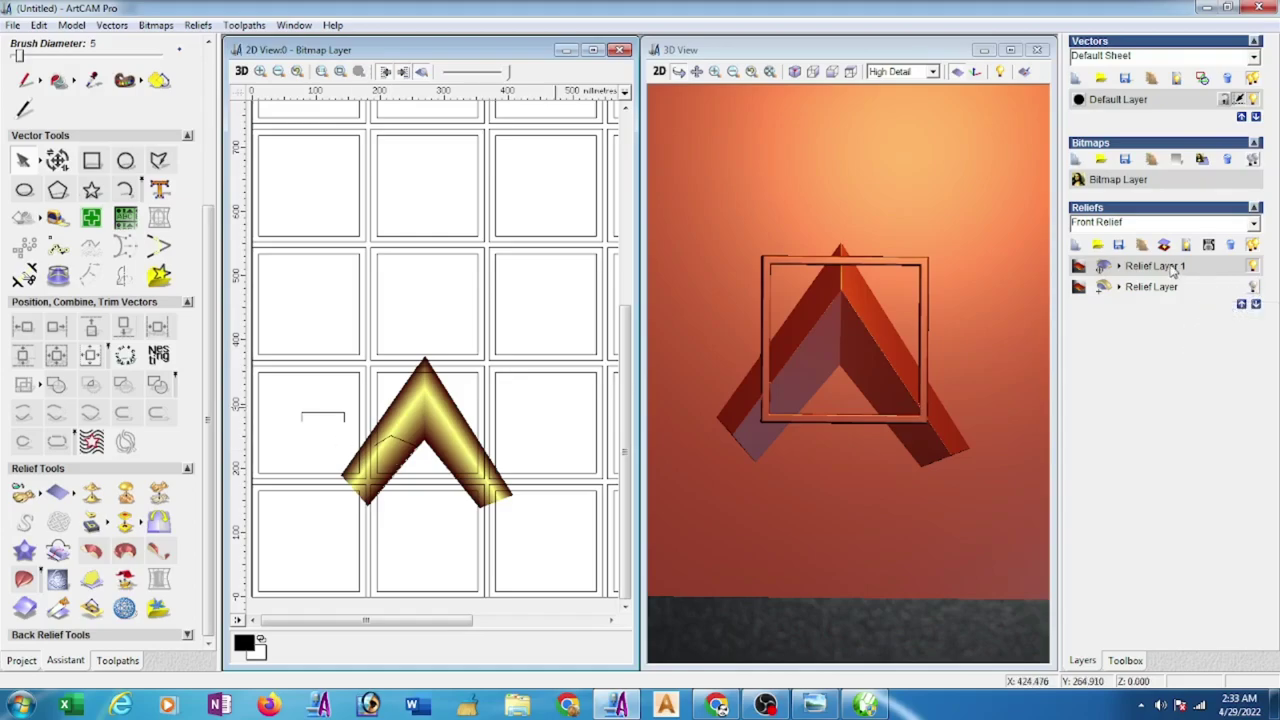
# - Save the chevron as a composite relief named d1
pyautogui.click(190, 27)
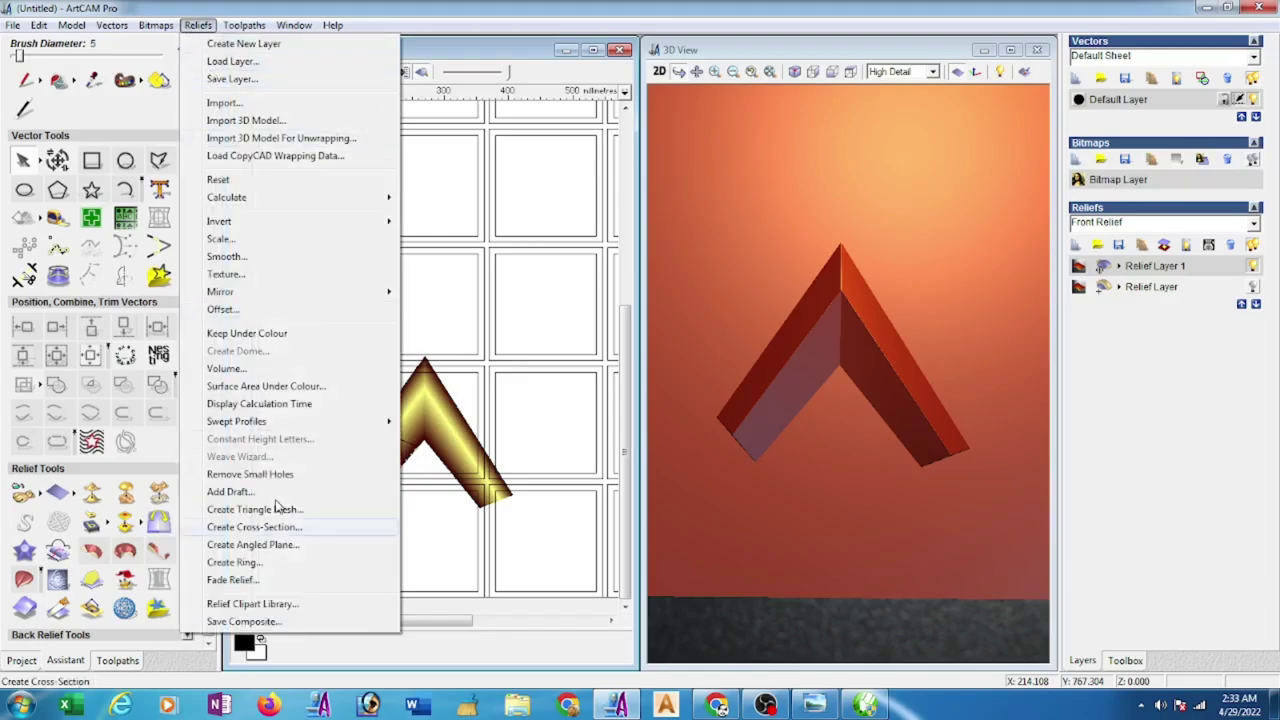
pyautogui.click(258, 621)
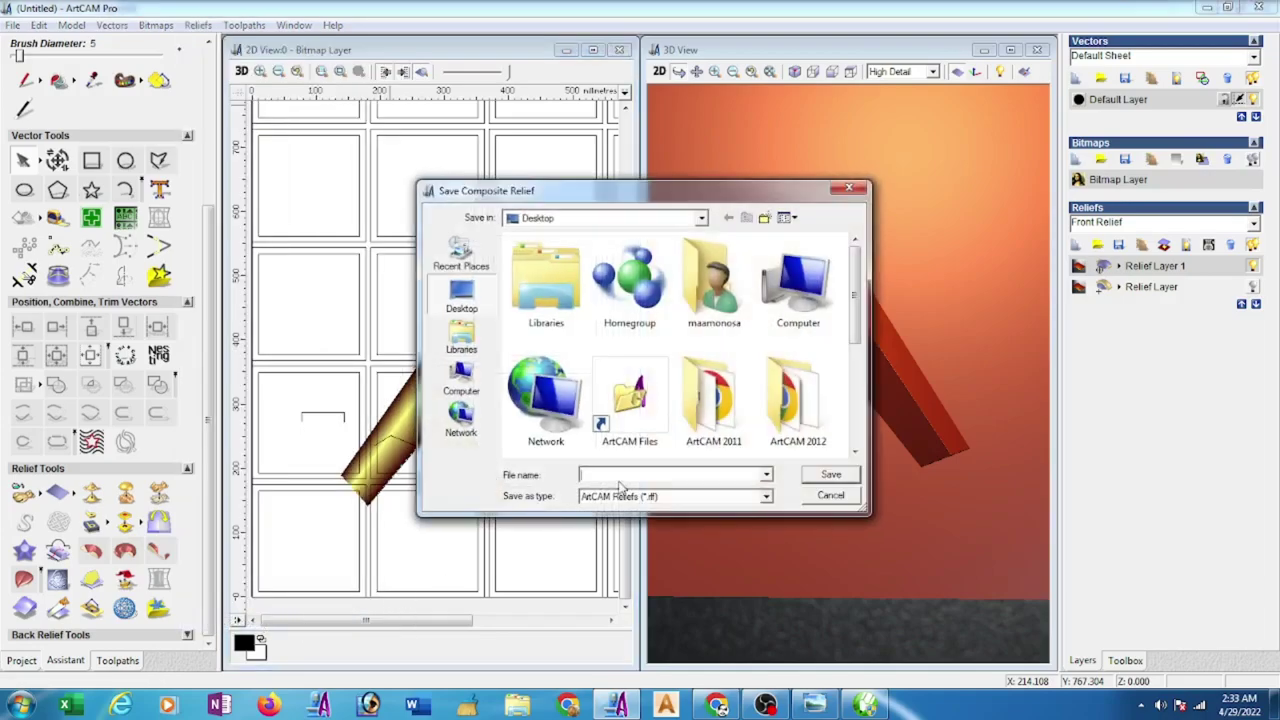
pyautogui.write('d1')
pyautogui.click(831, 495)
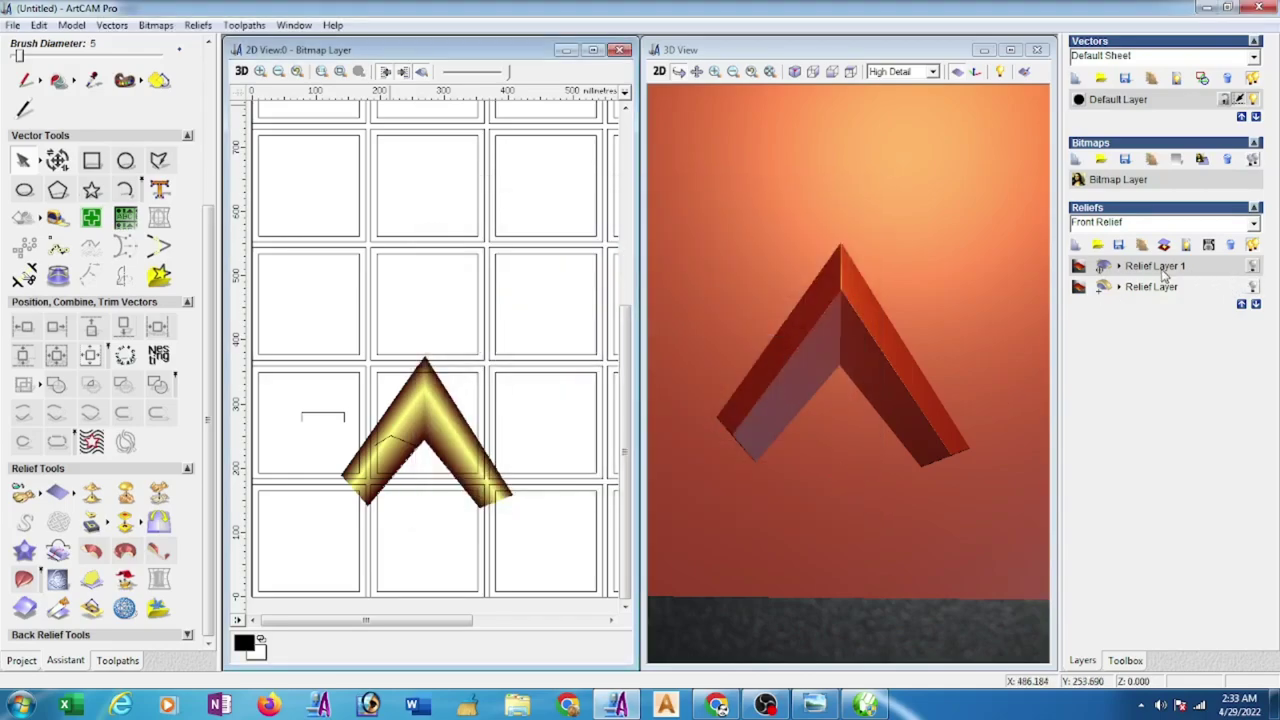
# - Hide Relief Layer 1, add a new Relief Layer 2, and show the frame layer again
pyautogui.click(1102, 264)
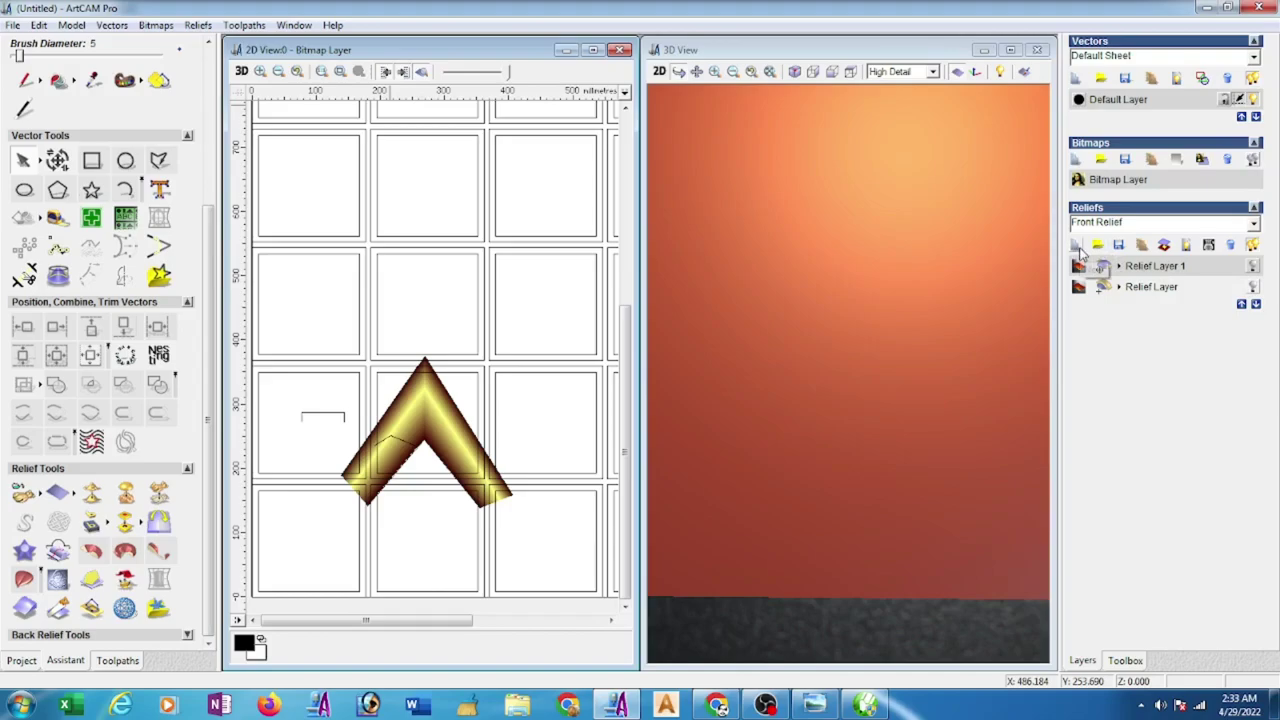
pyautogui.click(1255, 304)
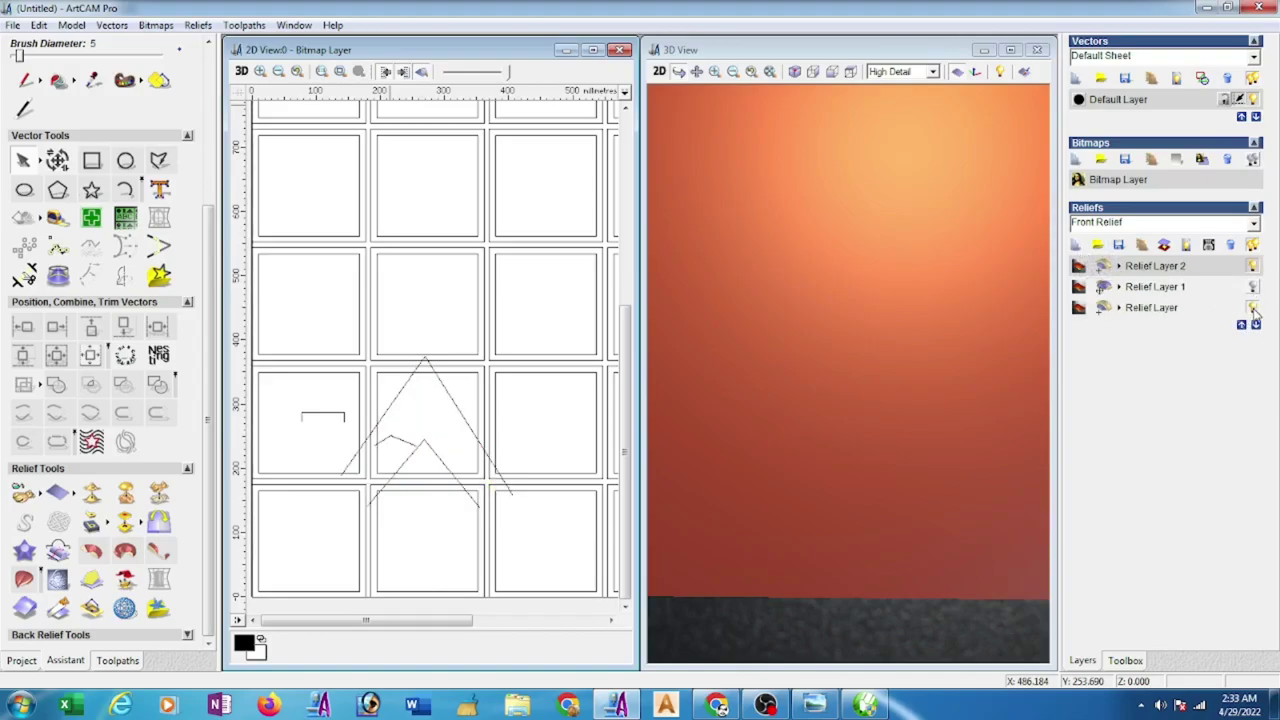
pyautogui.click(1122, 272)
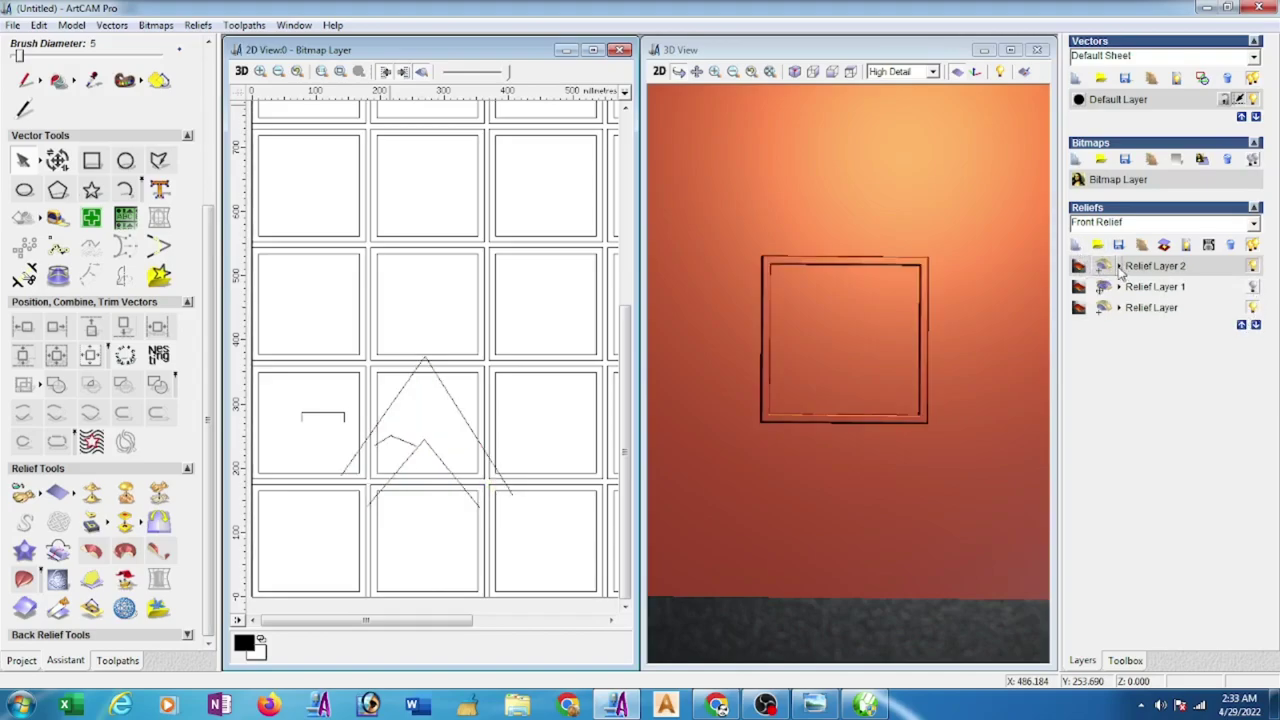
# - Import the saved d1 relief file via Reliefs > Import
pyautogui.click(197, 25)
pyautogui.click(451, 171)
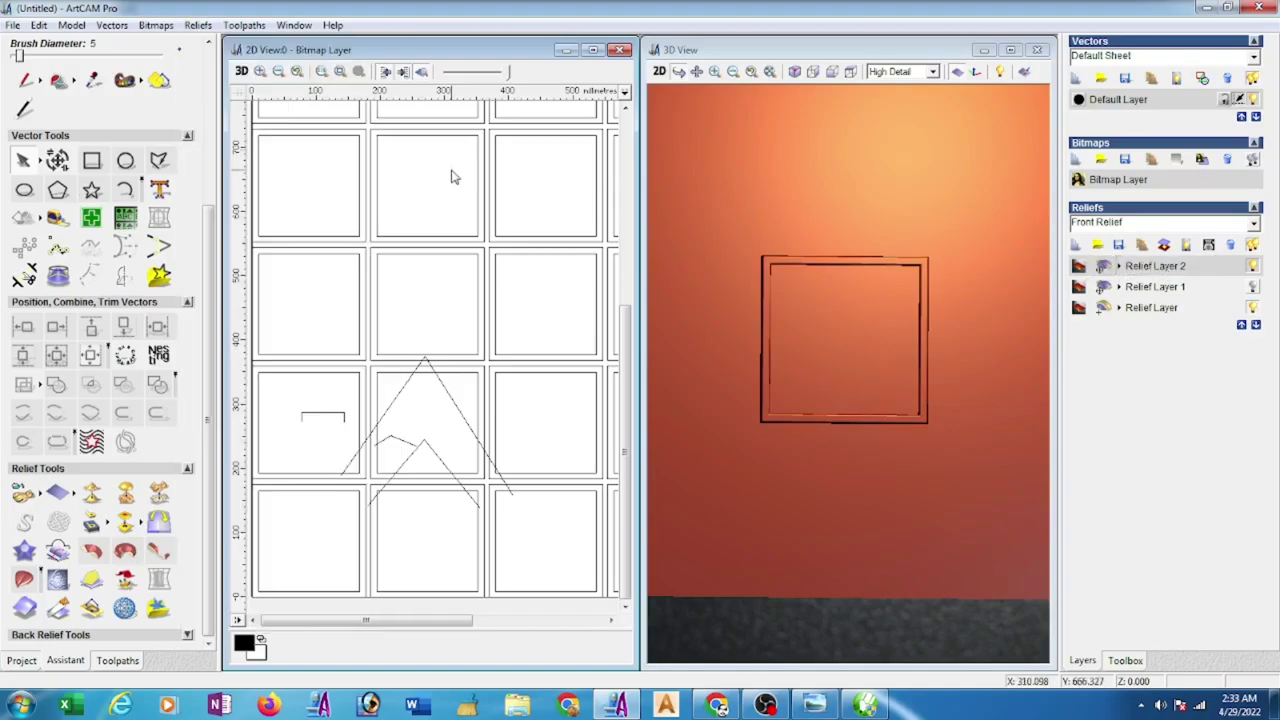
pyautogui.click(197, 25)
pyautogui.click(222, 103)
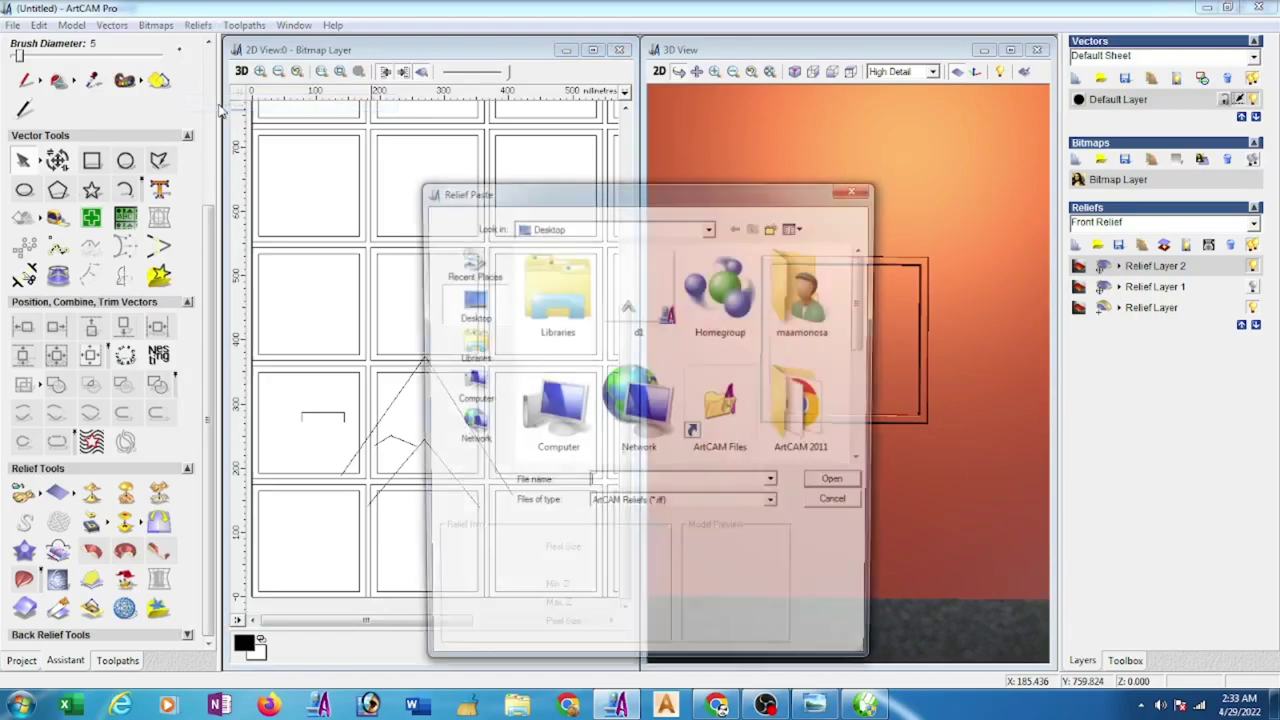
pyautogui.click(645, 308)
pyautogui.doubleClick(650, 307)
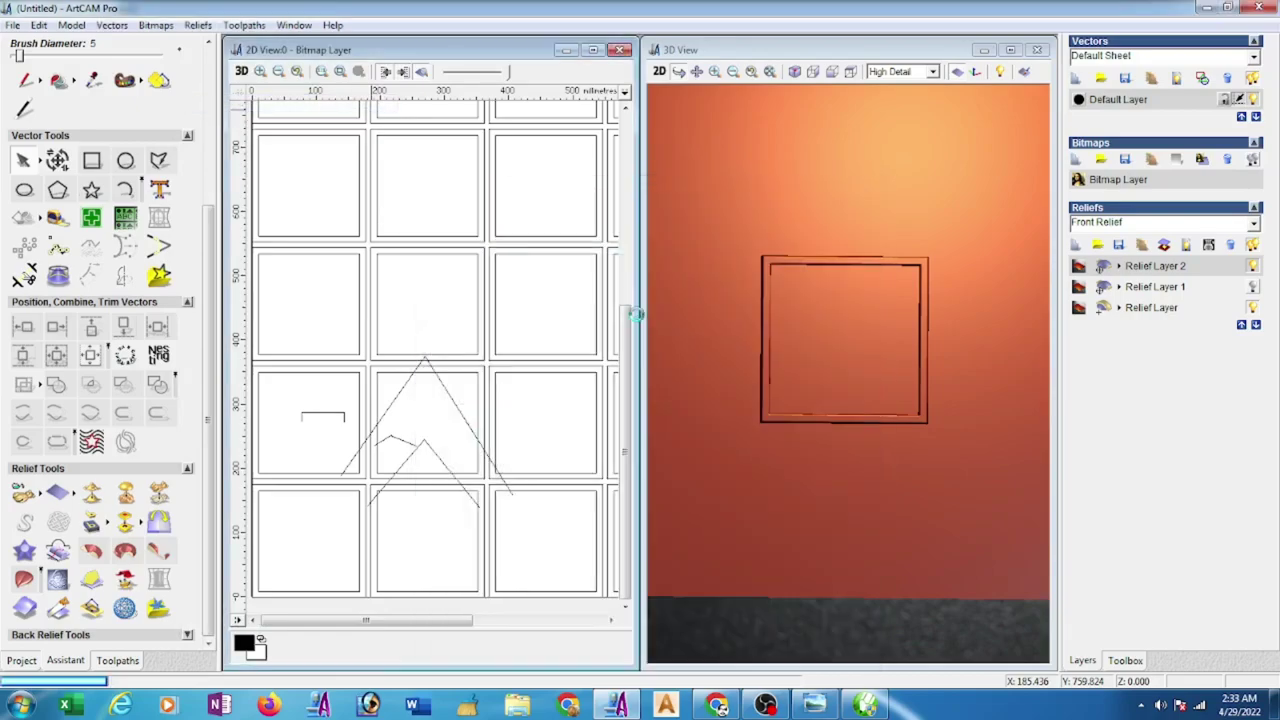
# - Nudge the imported d1 chevron relief slightly upward, checking its placement in 3D
pyautogui.moveTo(686, 256); pyautogui.dragTo(203, 287)
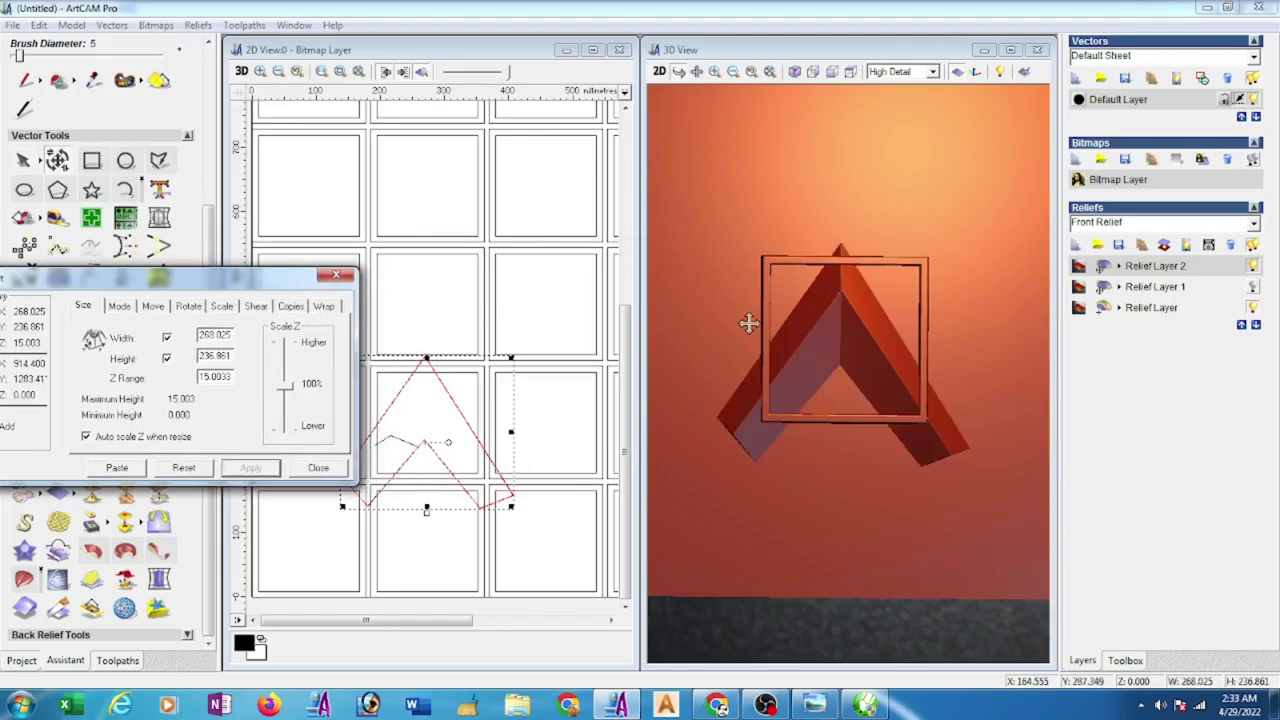
pyautogui.click(453, 328)
pyautogui.click(451, 398)
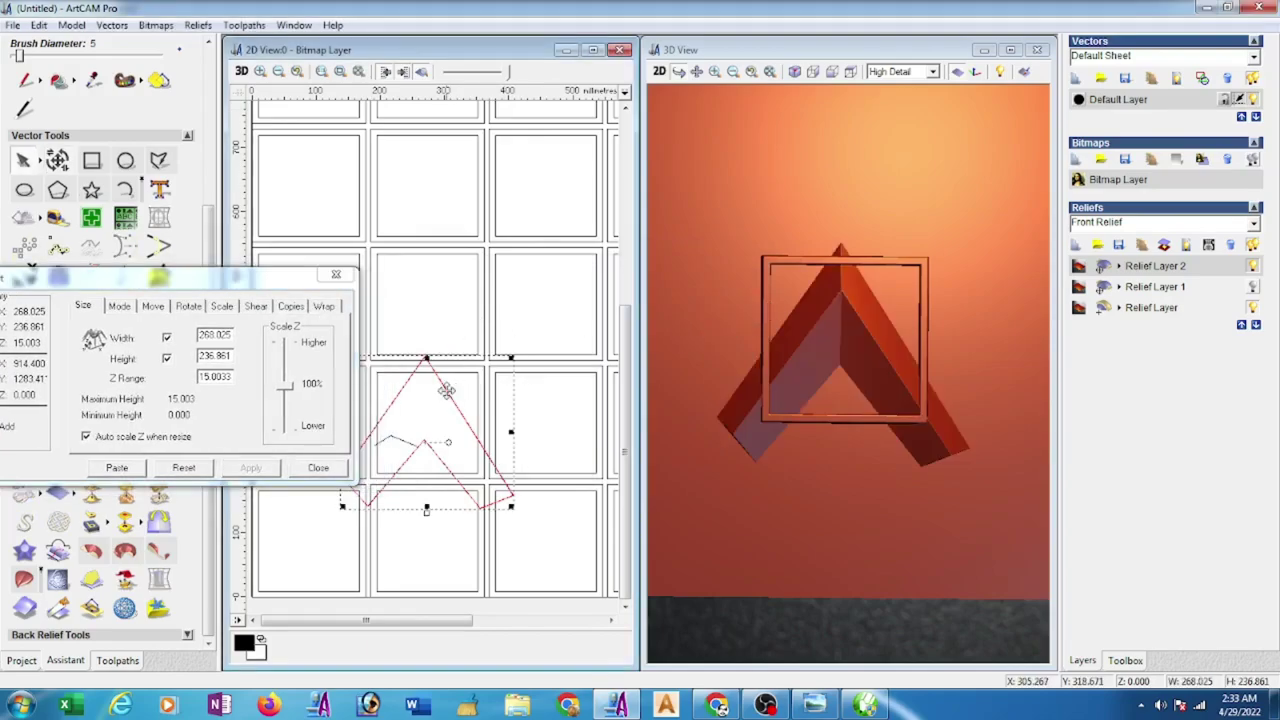
pyautogui.moveTo(454, 401); pyautogui.dragTo(455, 398)
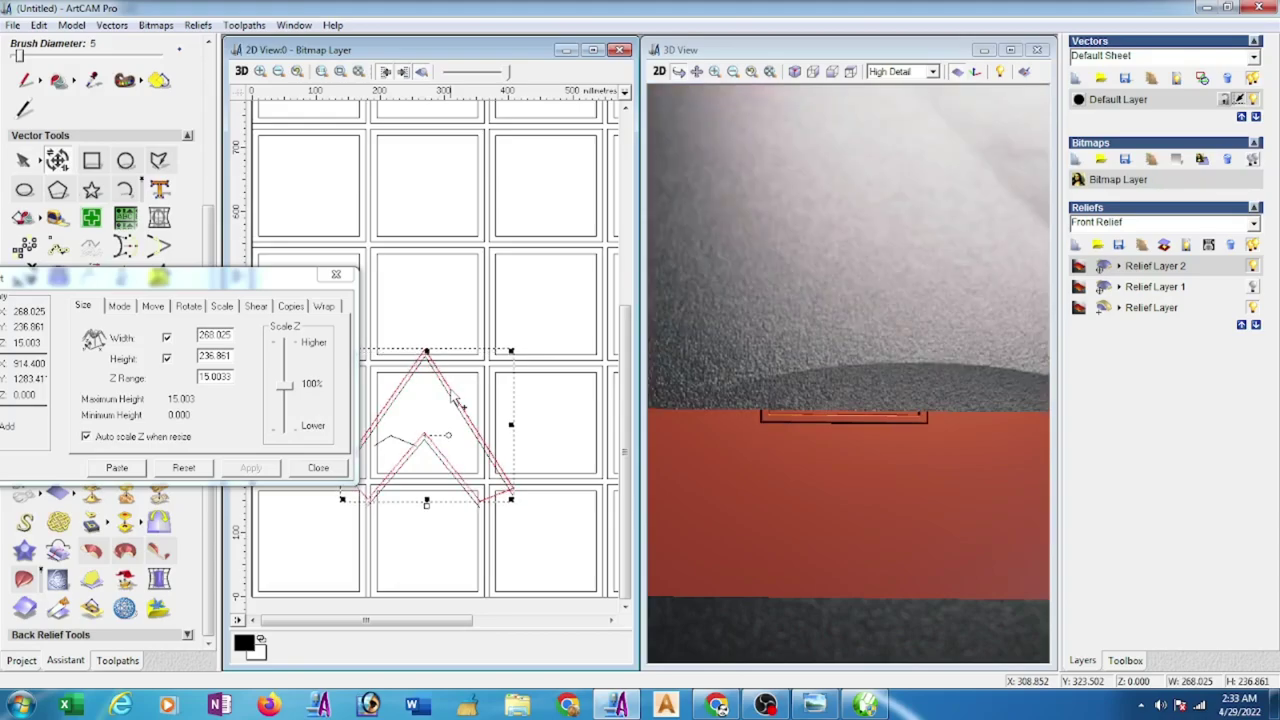
pyautogui.click(864, 342)
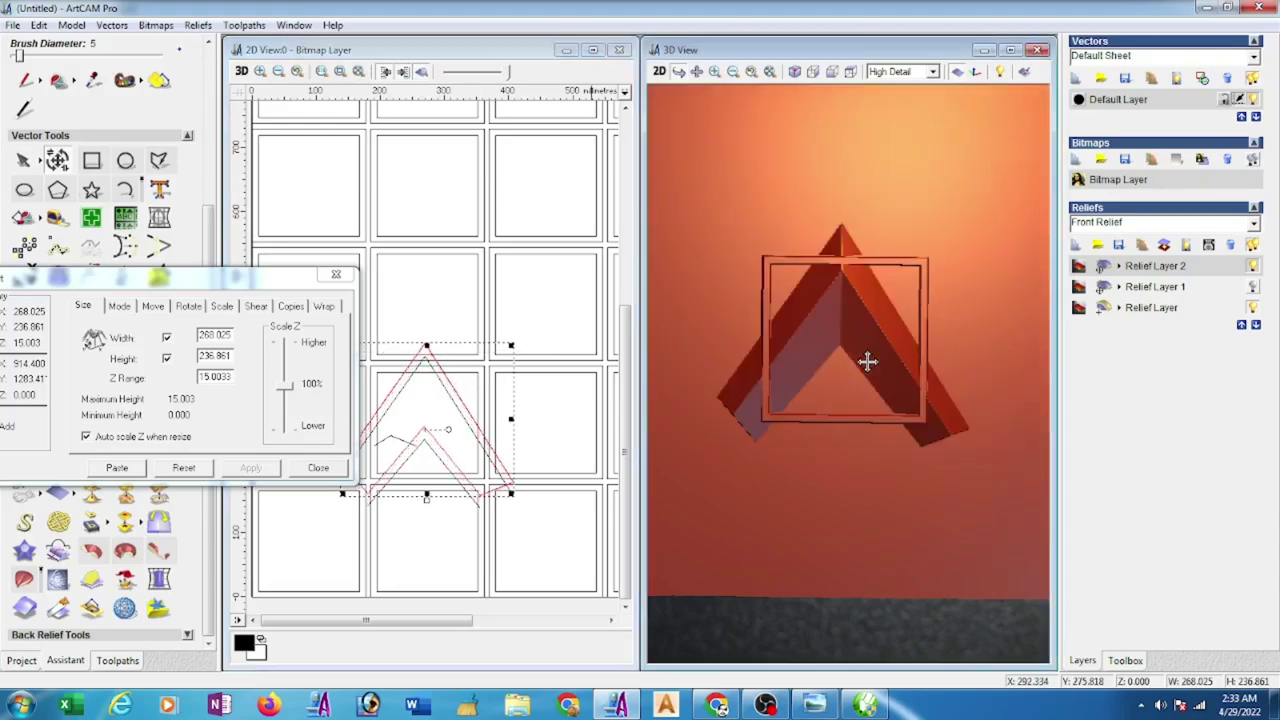
pyautogui.moveTo(866, 318); pyautogui.dragTo(945, 306)
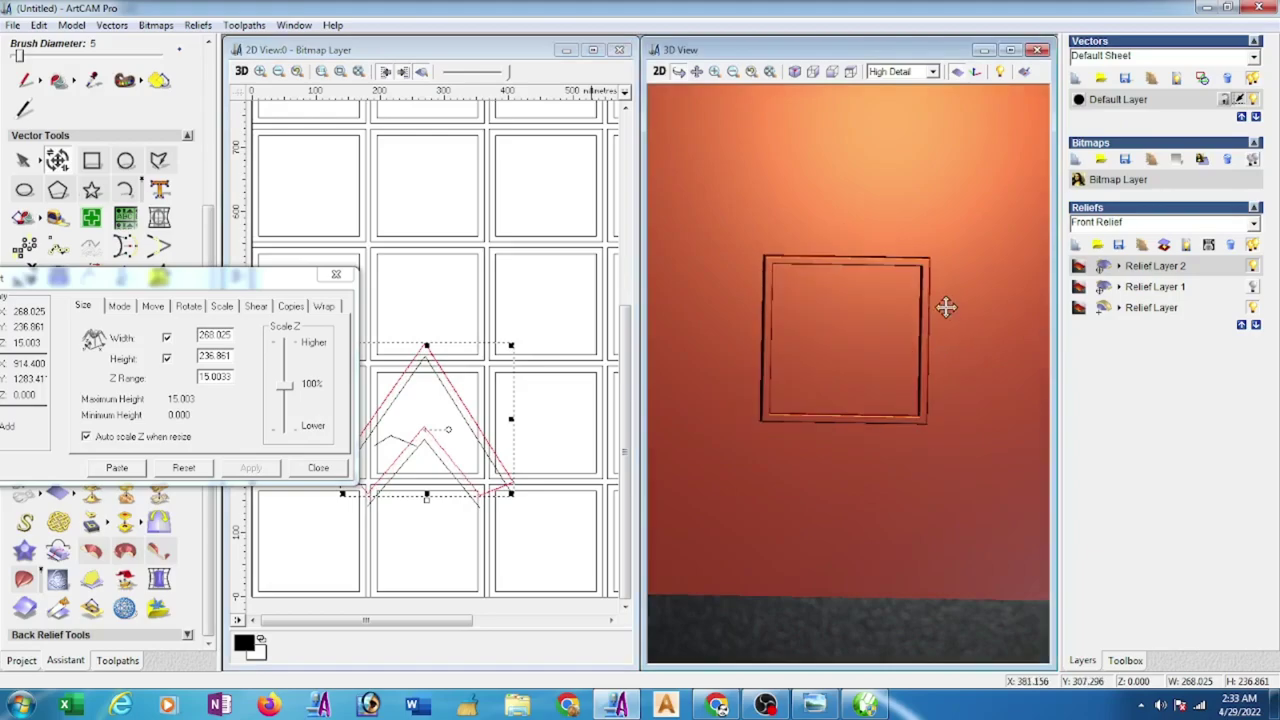
pyautogui.click(462, 312)
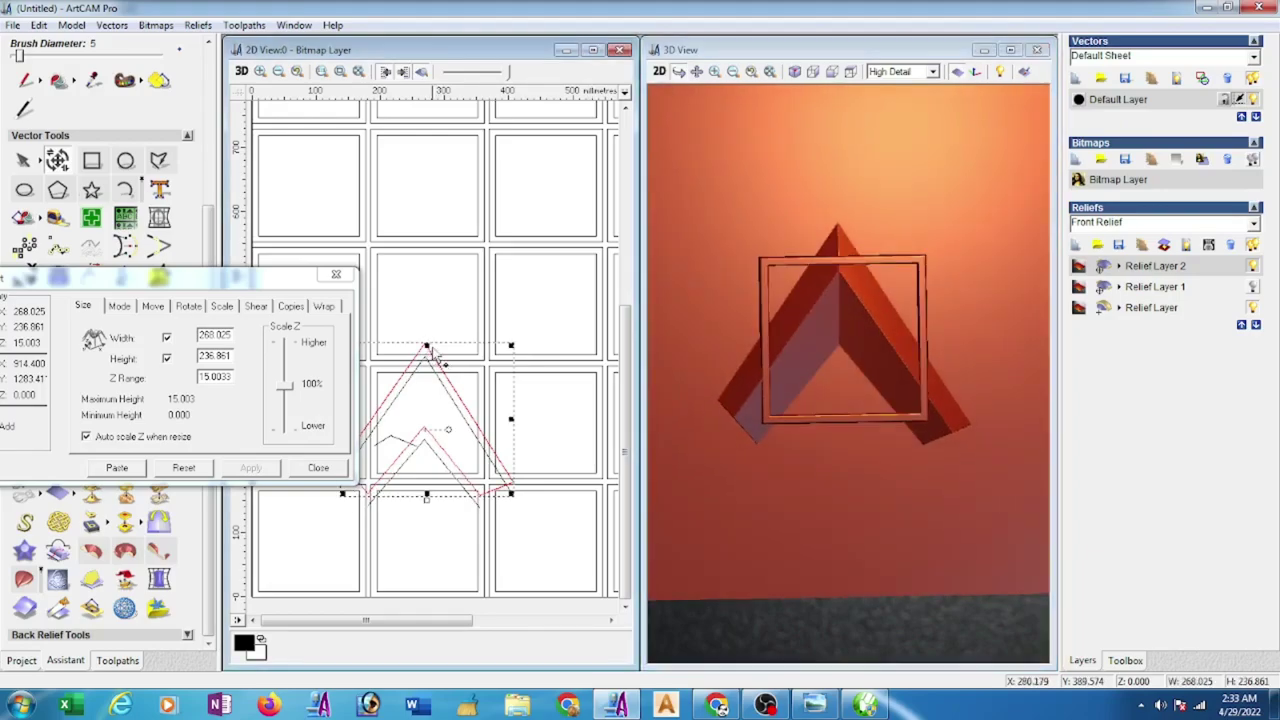
pyautogui.moveTo(430, 352); pyautogui.dragTo(431, 349)
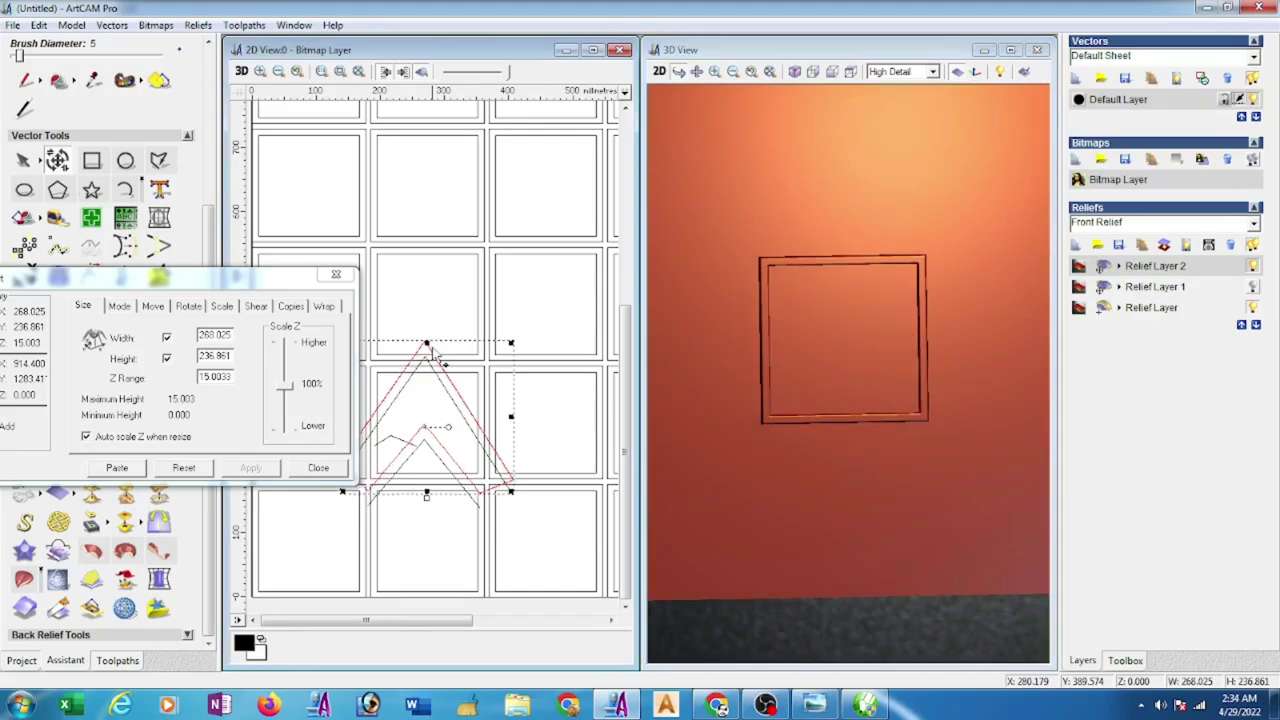
pyautogui.moveTo(432, 353); pyautogui.dragTo(432, 352)
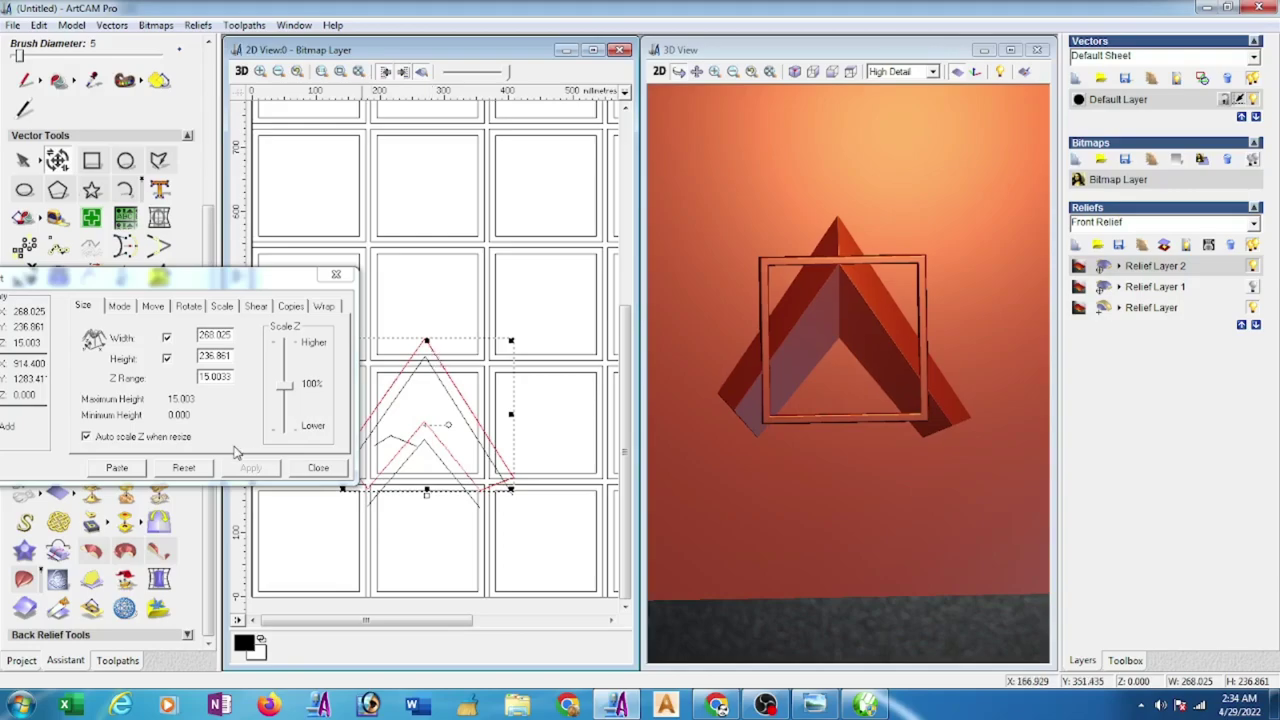
# - Paste the d1 relief into Relief Layer 2 and close the 3D Clipart dialog
pyautogui.click(118, 470)
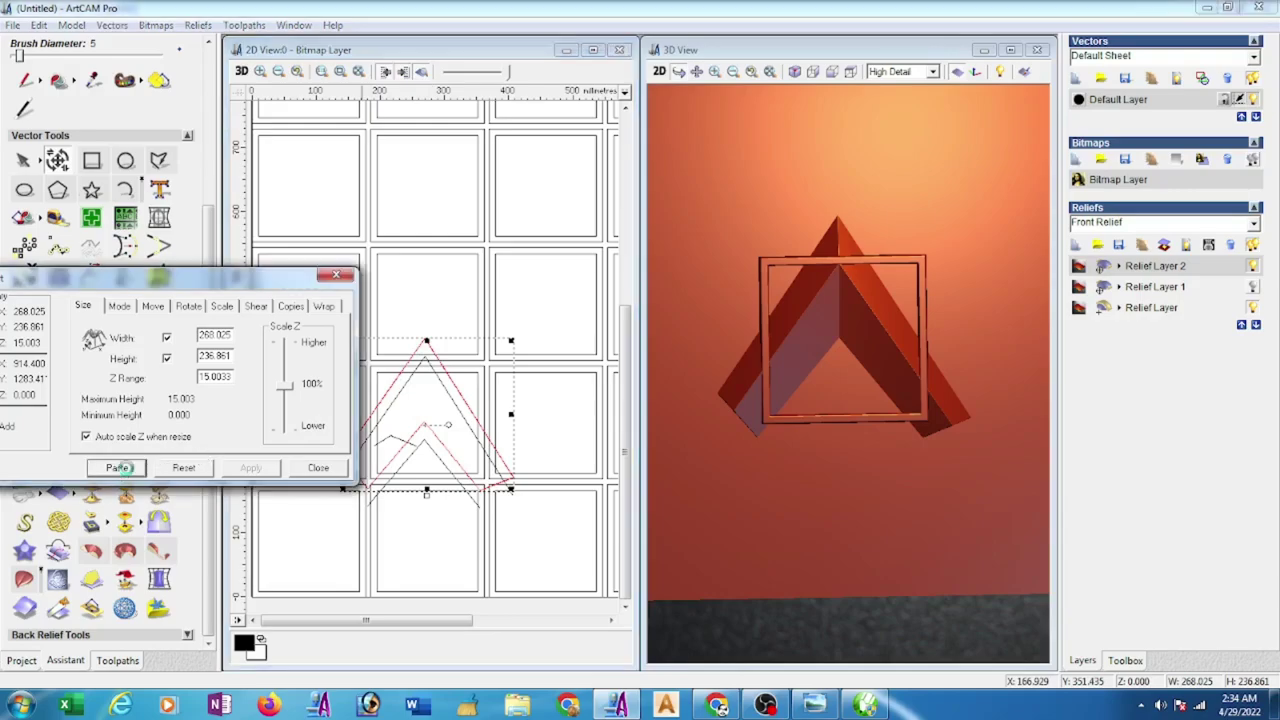
pyautogui.click(120, 469)
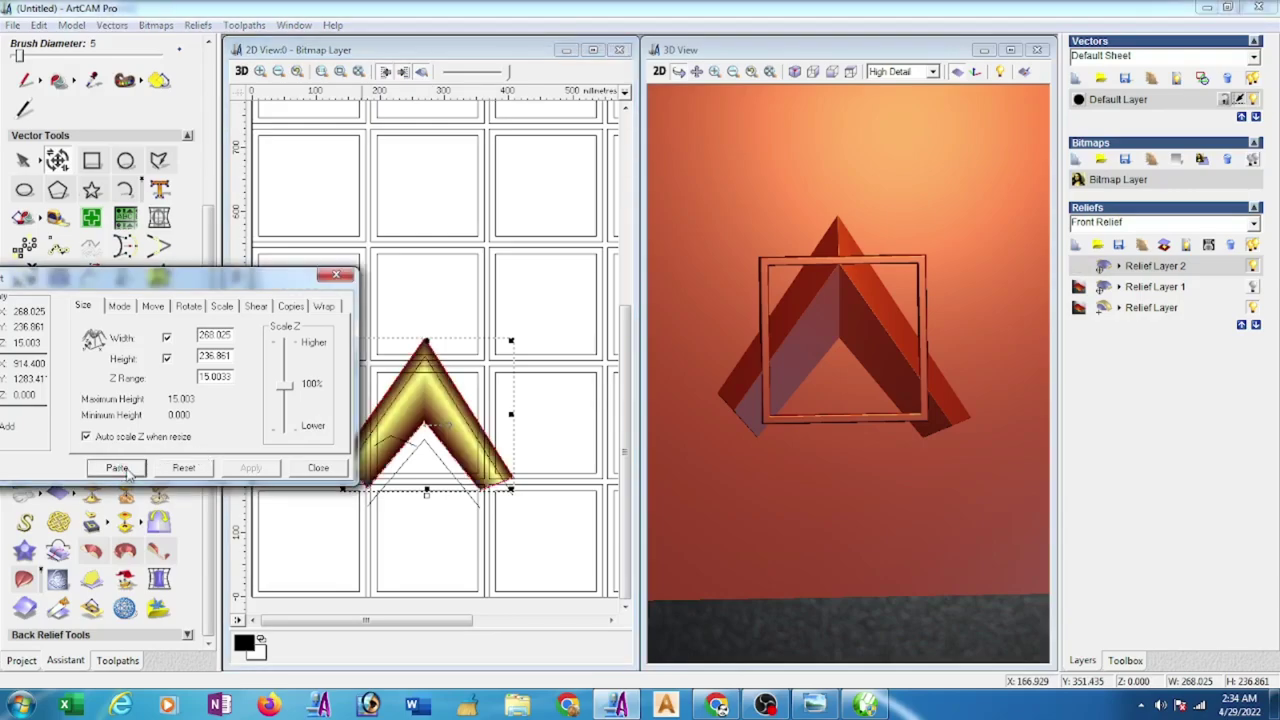
pyautogui.click(320, 474)
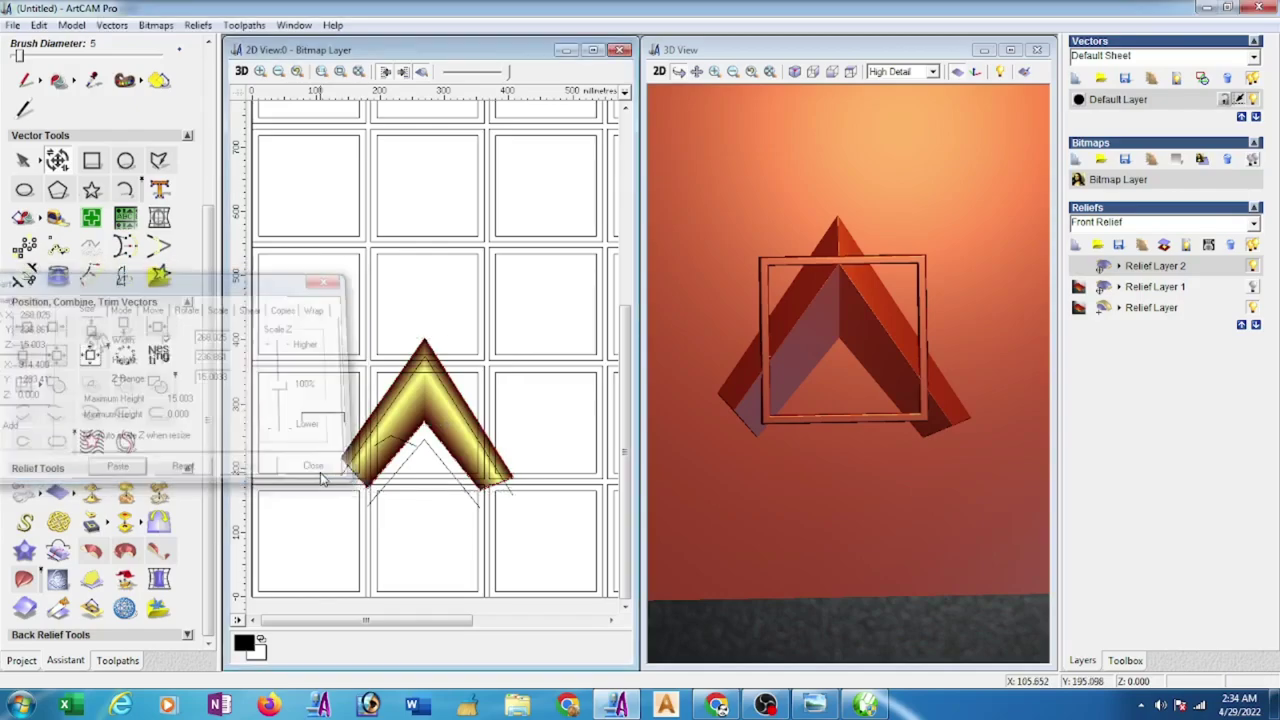
pyautogui.click(468, 366)
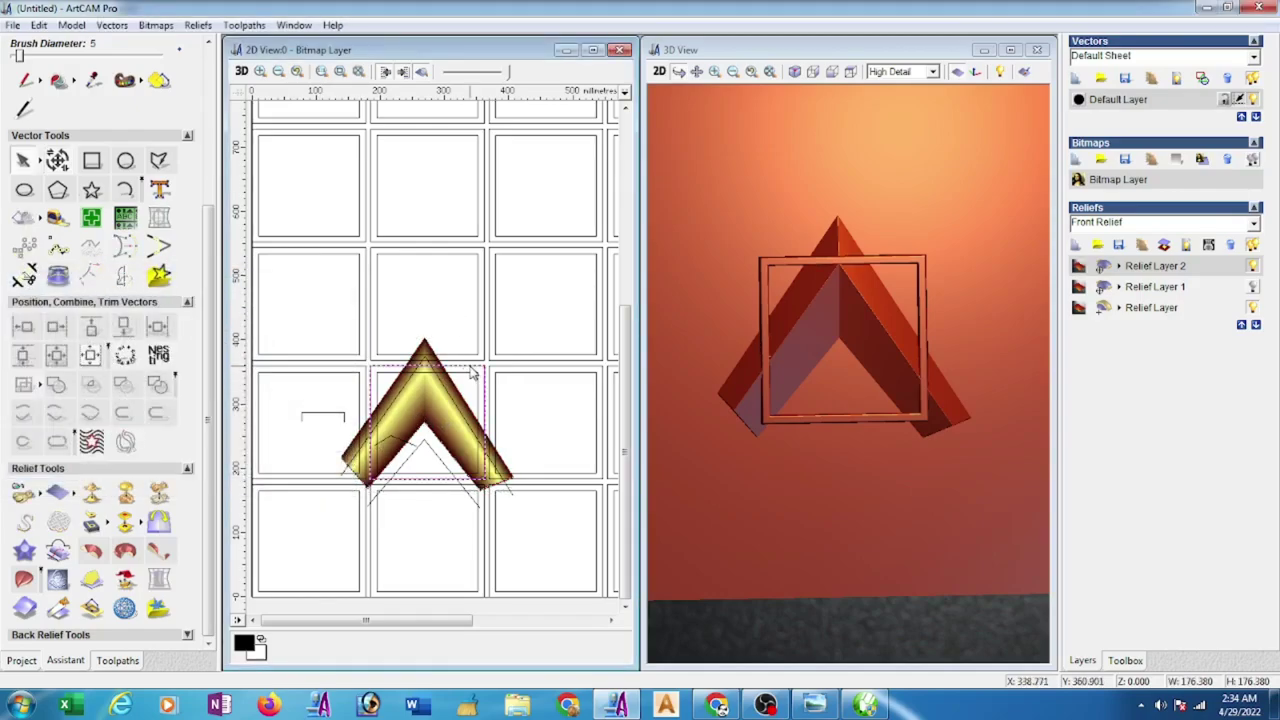
# - Use the Shape Editor's Zero Rest to clear relief outside the selected chevron vector
pyautogui.rightClick(468, 366)
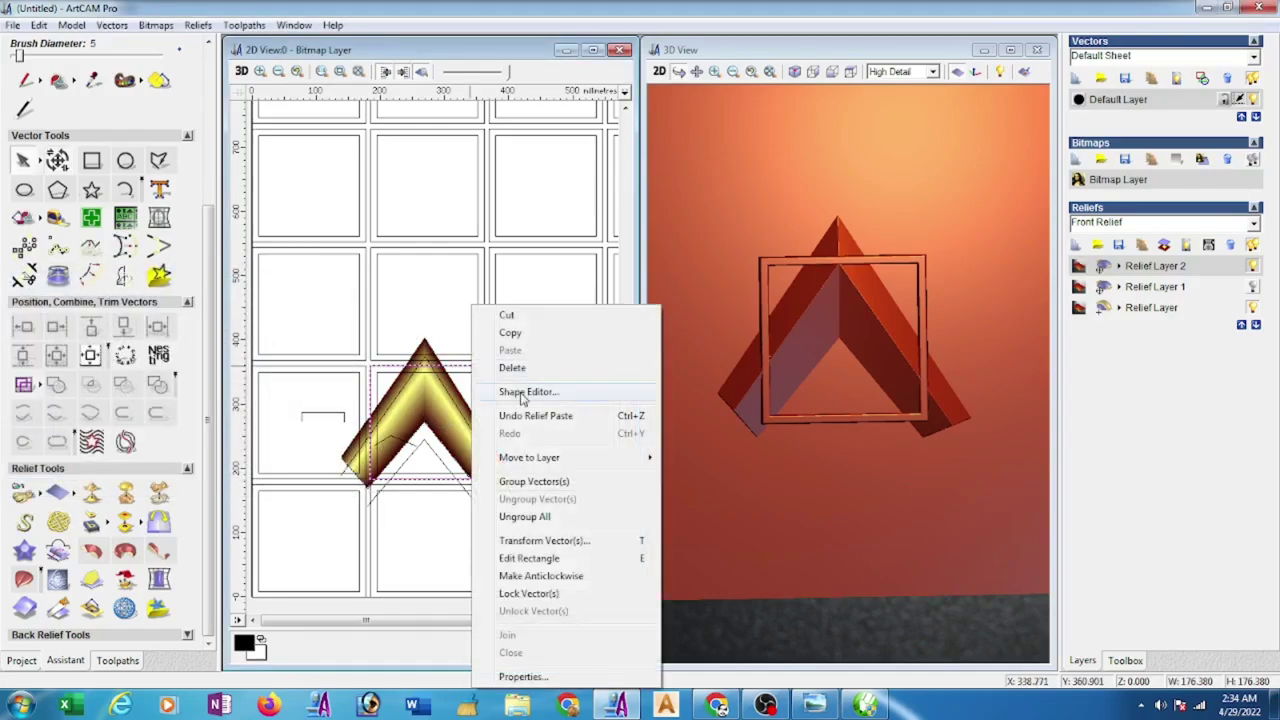
pyautogui.click(515, 391)
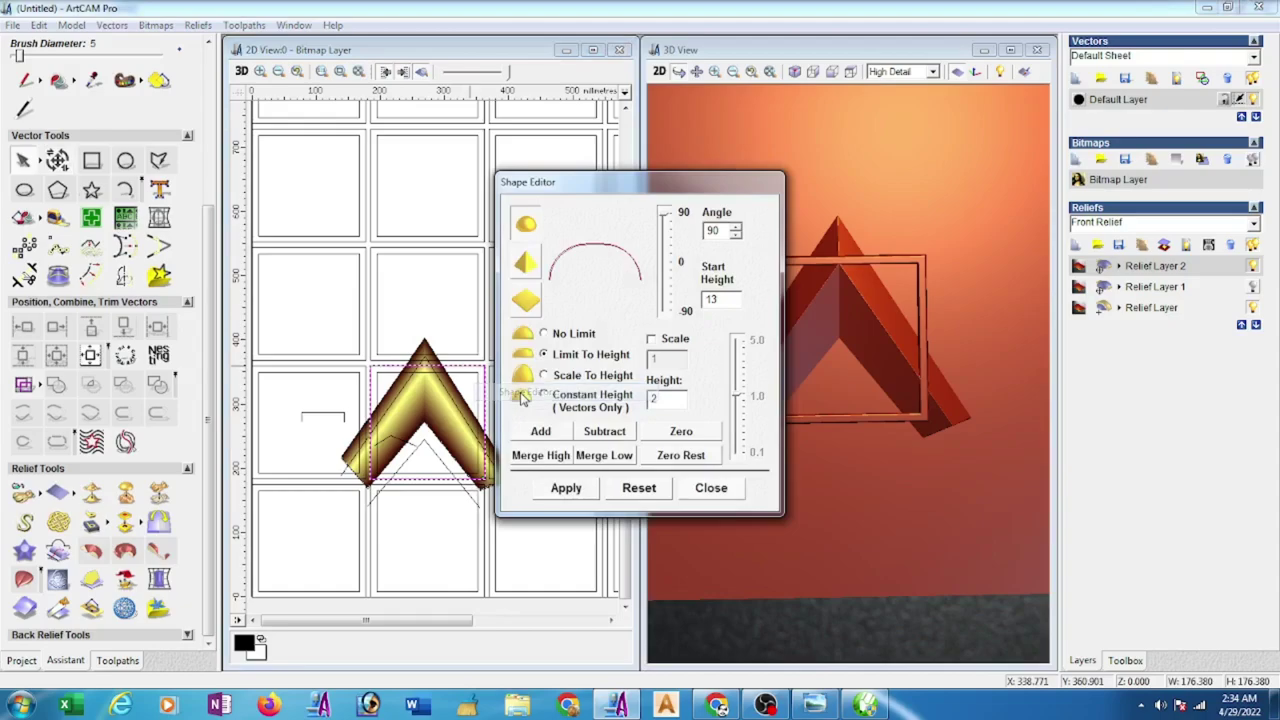
pyautogui.click(690, 456)
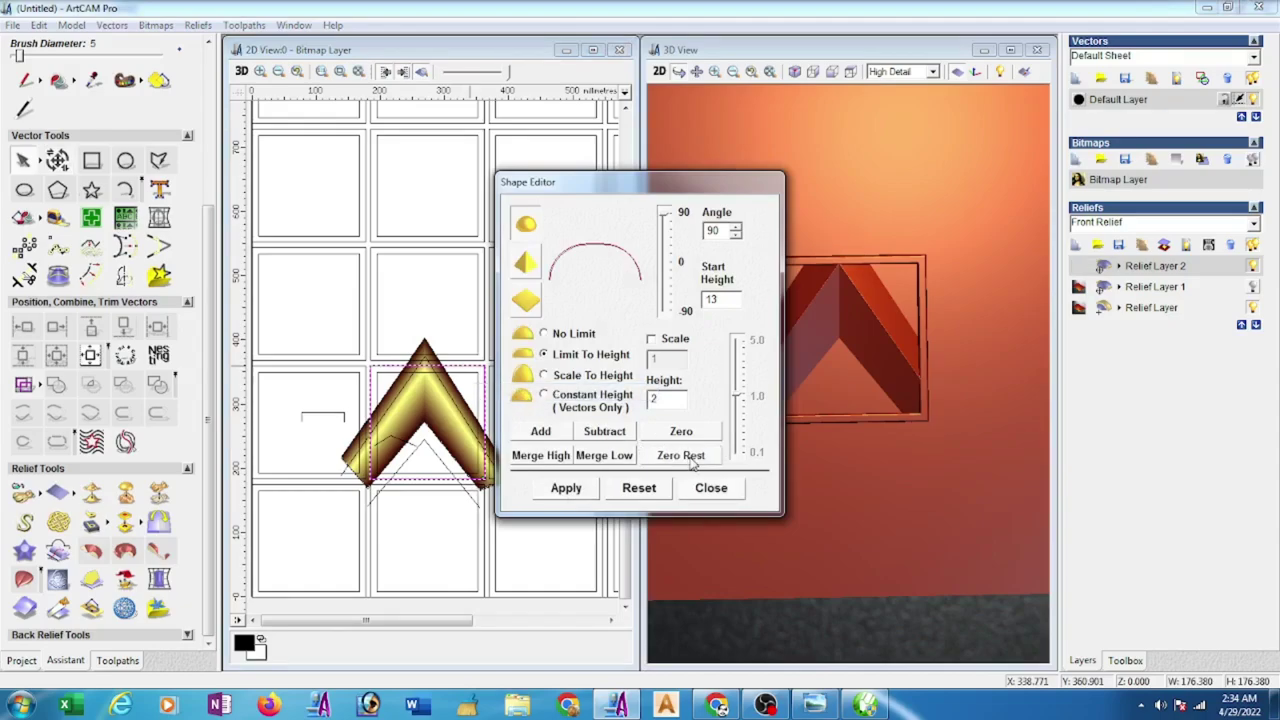
pyautogui.click(726, 490)
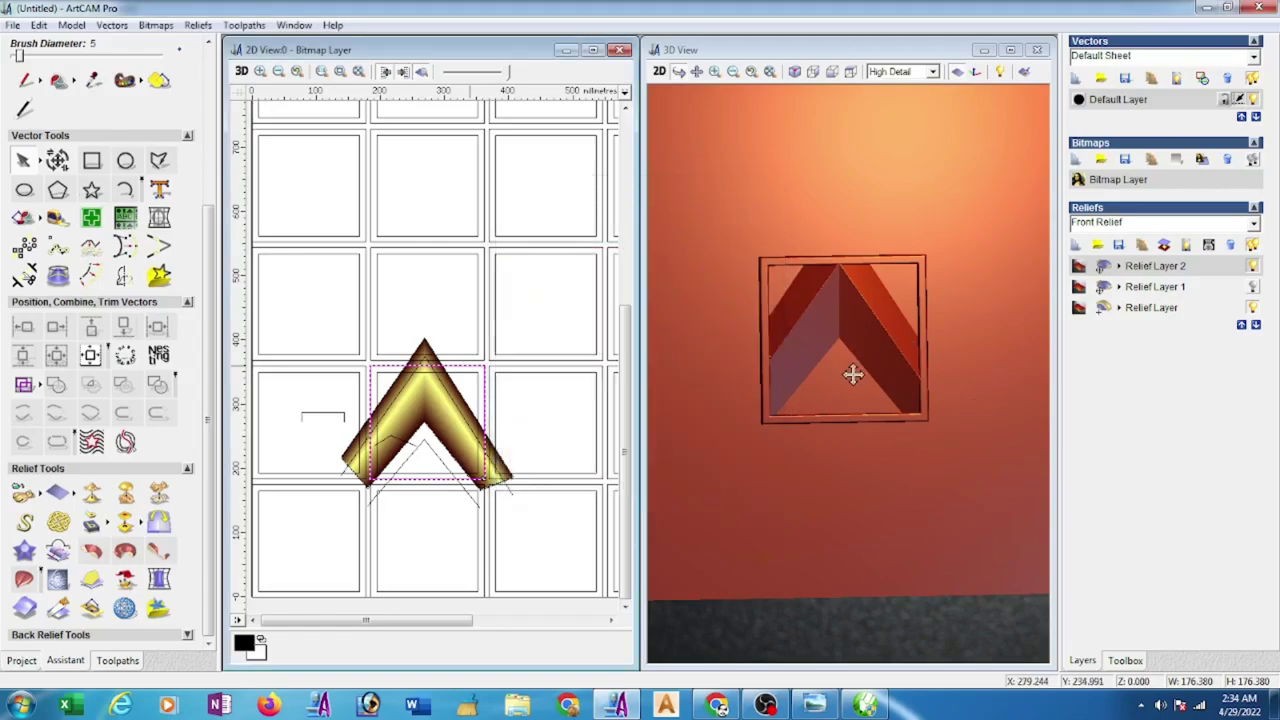
# - Face the 3D view squarely, zoom in, and select the square boundary around the chevron
pyautogui.click(803, 348)
pyautogui.moveTo(803, 348); pyautogui.dragTo(830, 330)
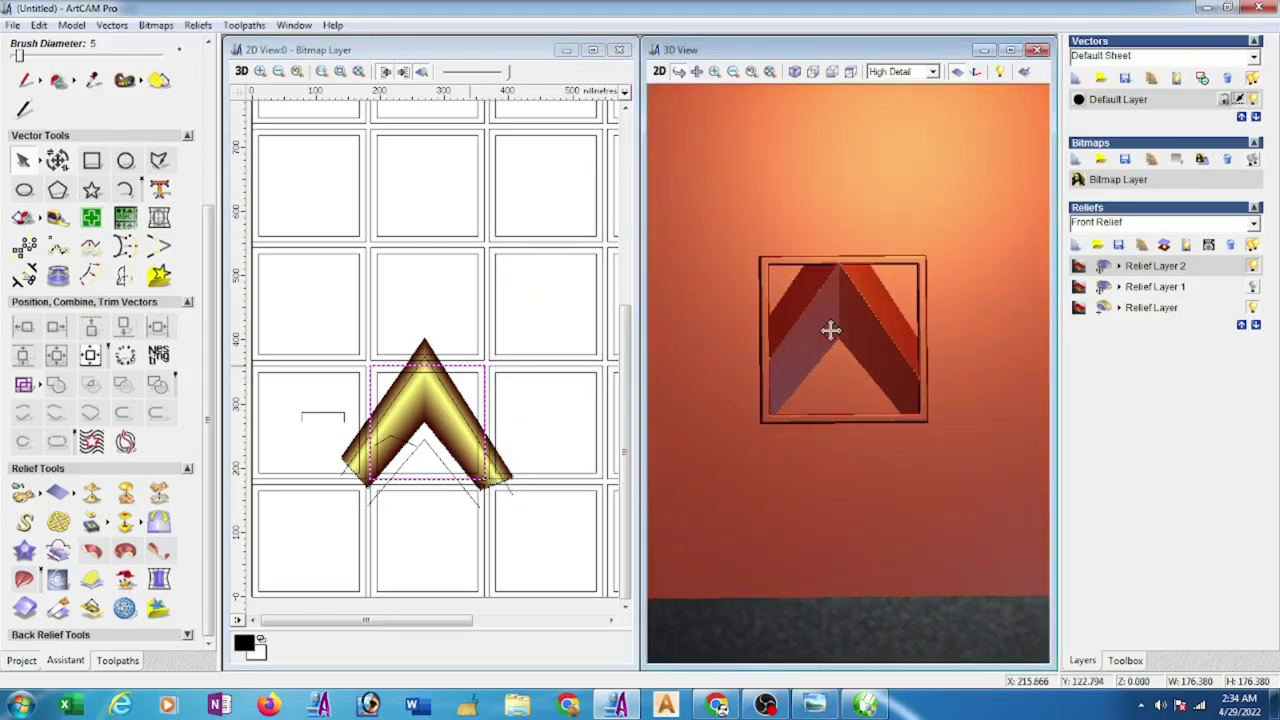
pyautogui.scroll(2, 833, 343)
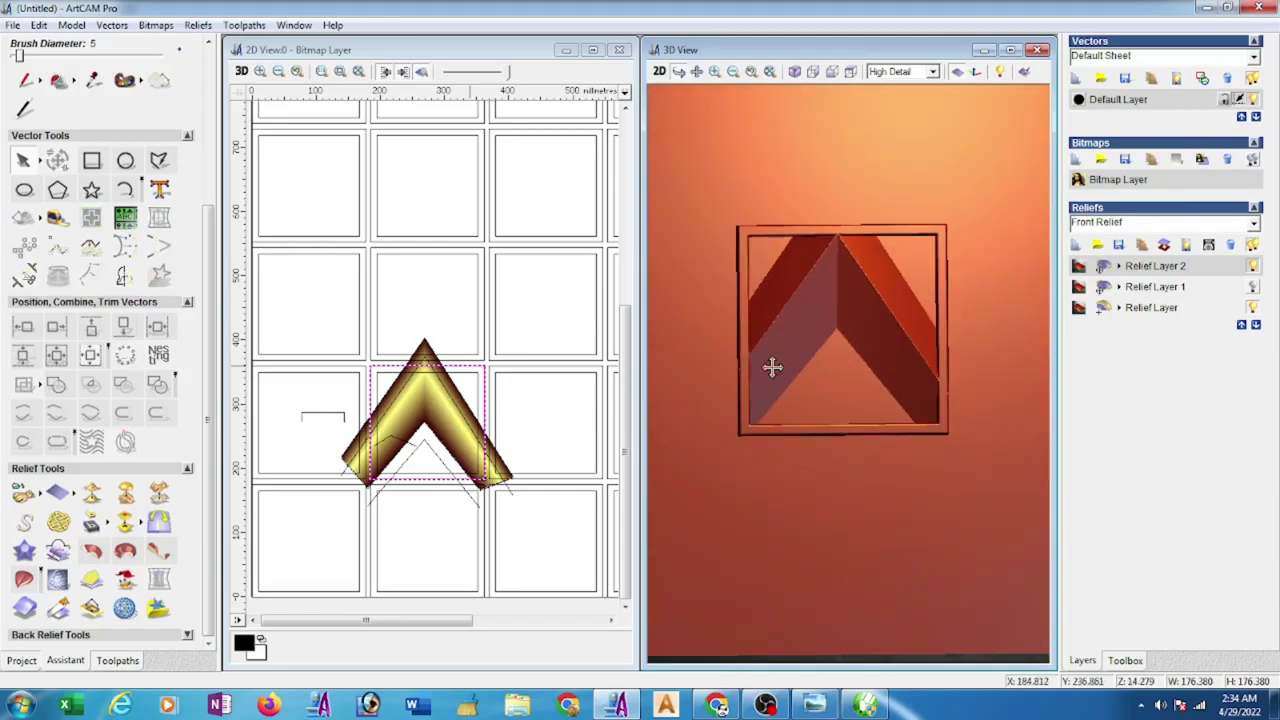
pyautogui.click(565, 410)
pyautogui.scroll(2, 503, 440)
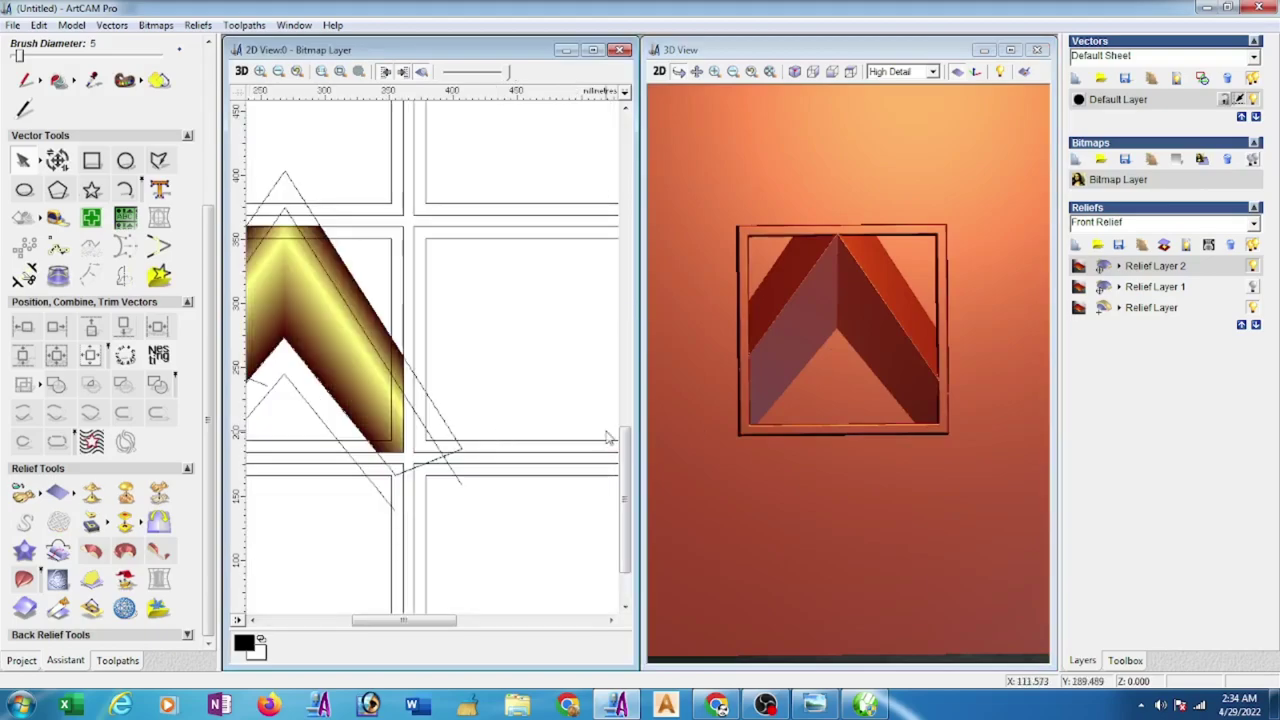
pyautogui.click(798, 405)
pyautogui.click(452, 340)
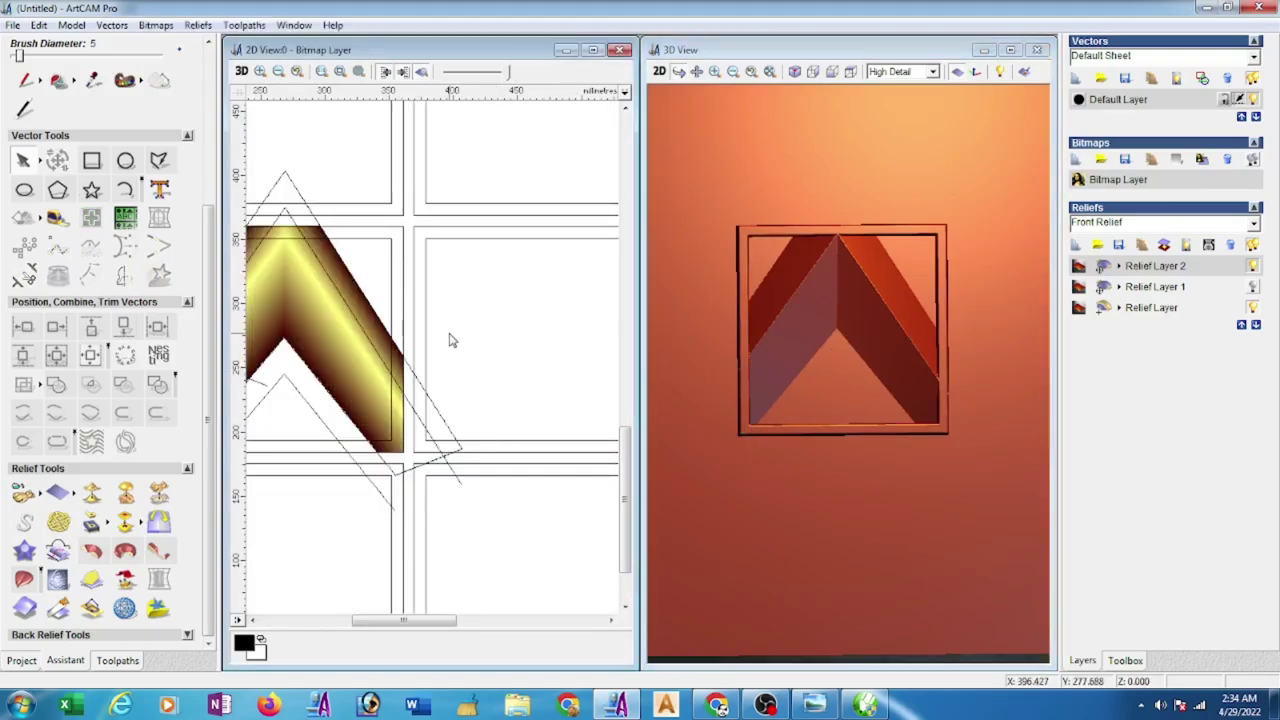
pyautogui.click(405, 345)
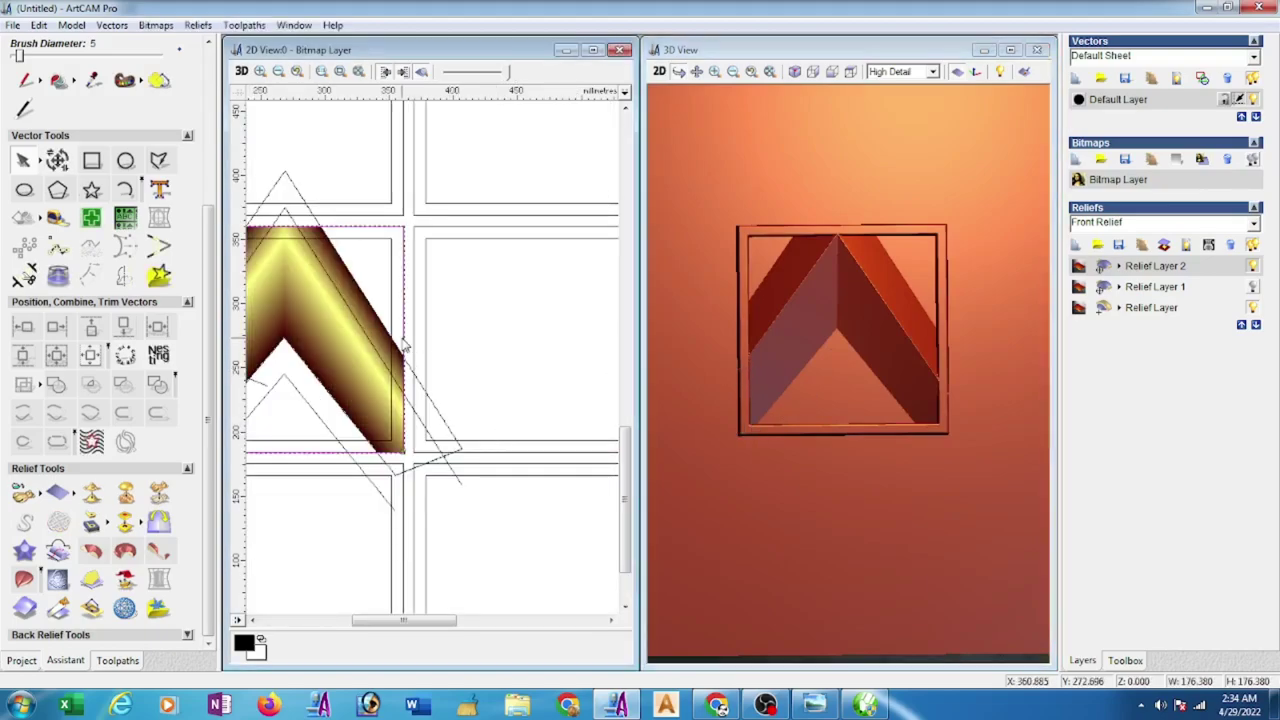
# - Offset the square boundary 1 mm inwards with sharp corners
pyautogui.click(88, 277)
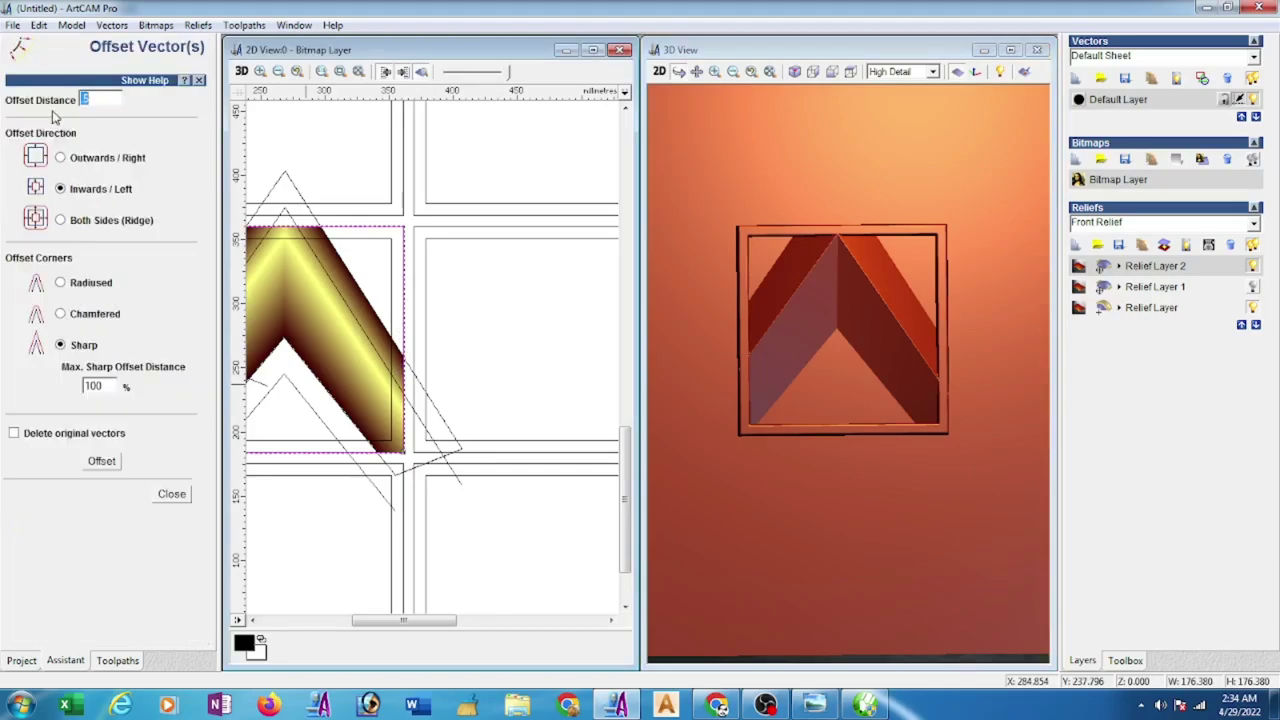
pyautogui.click(104, 462)
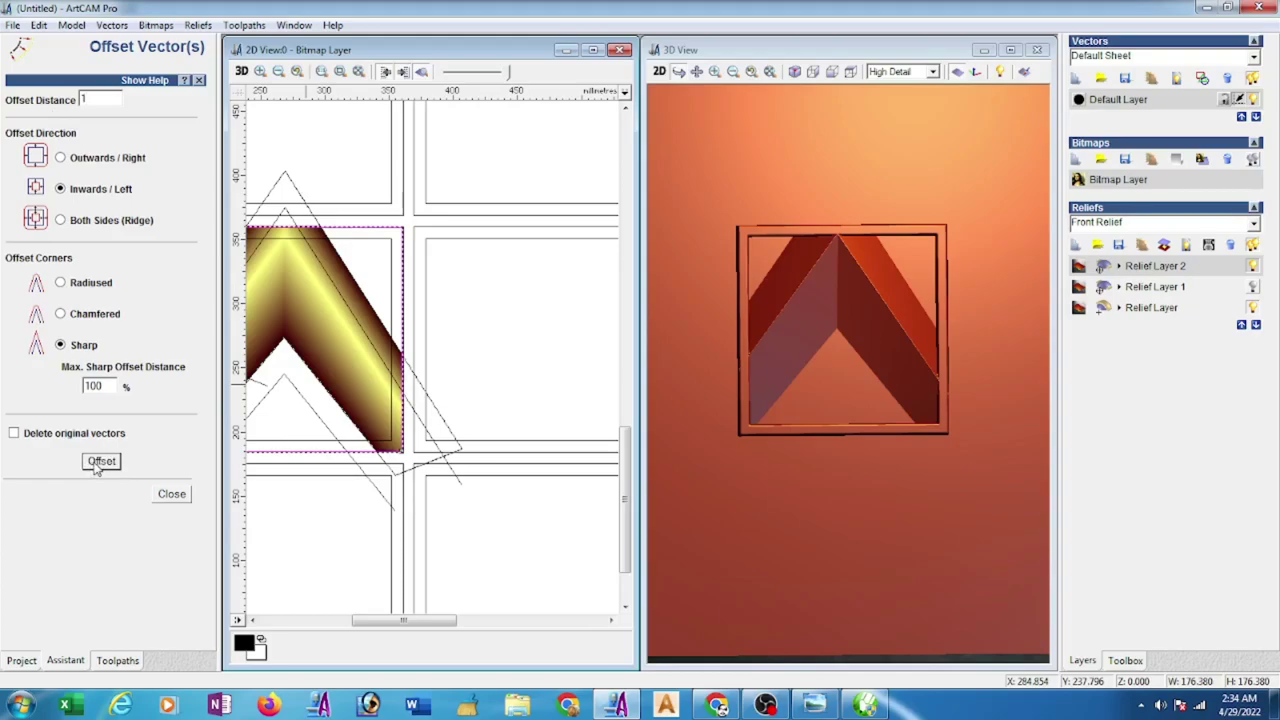
pyautogui.click(166, 497)
# - Zero all chevron relief outside the inset square using the Shape Editor's Zero Rest
pyautogui.rightClick(403, 424)
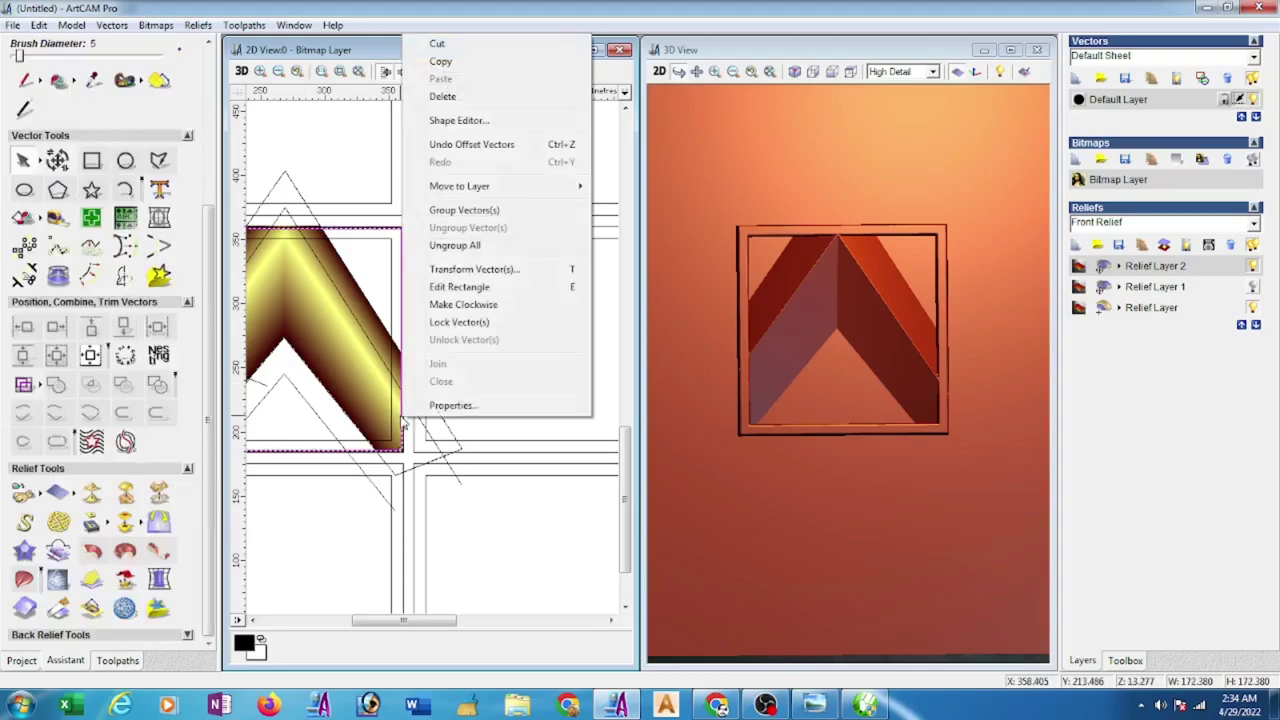
pyautogui.click(456, 120)
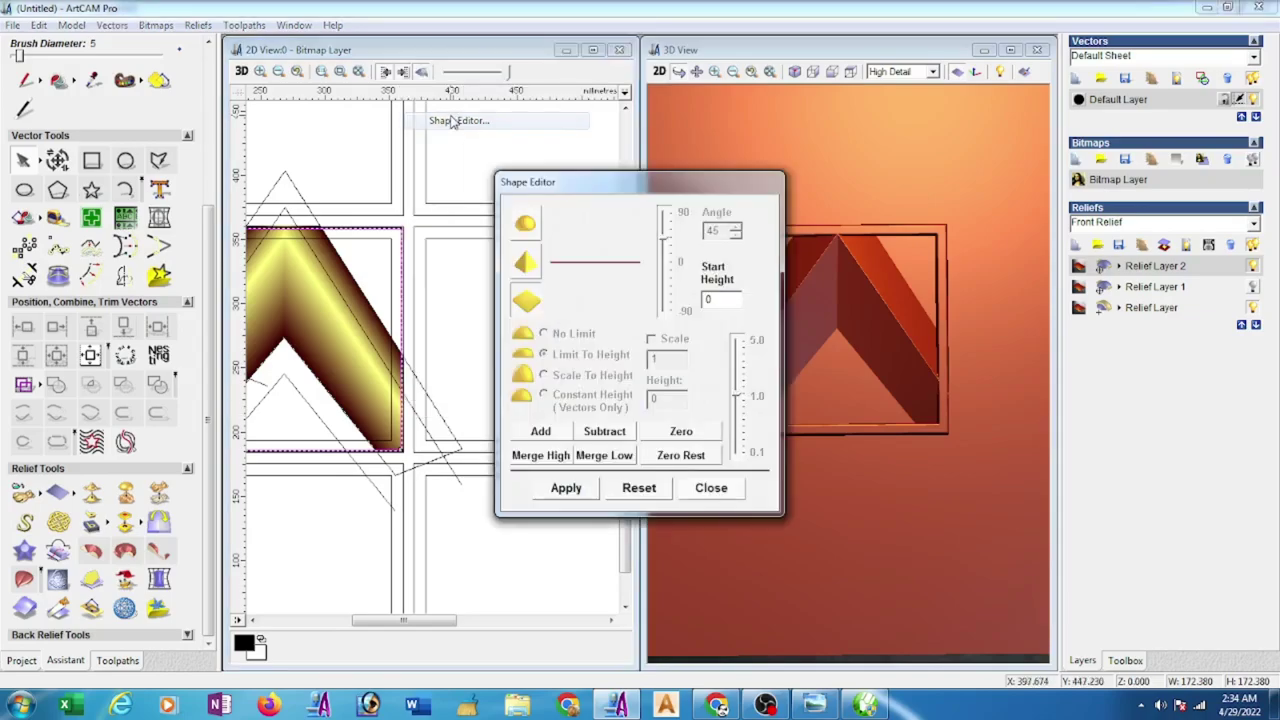
pyautogui.click(694, 456)
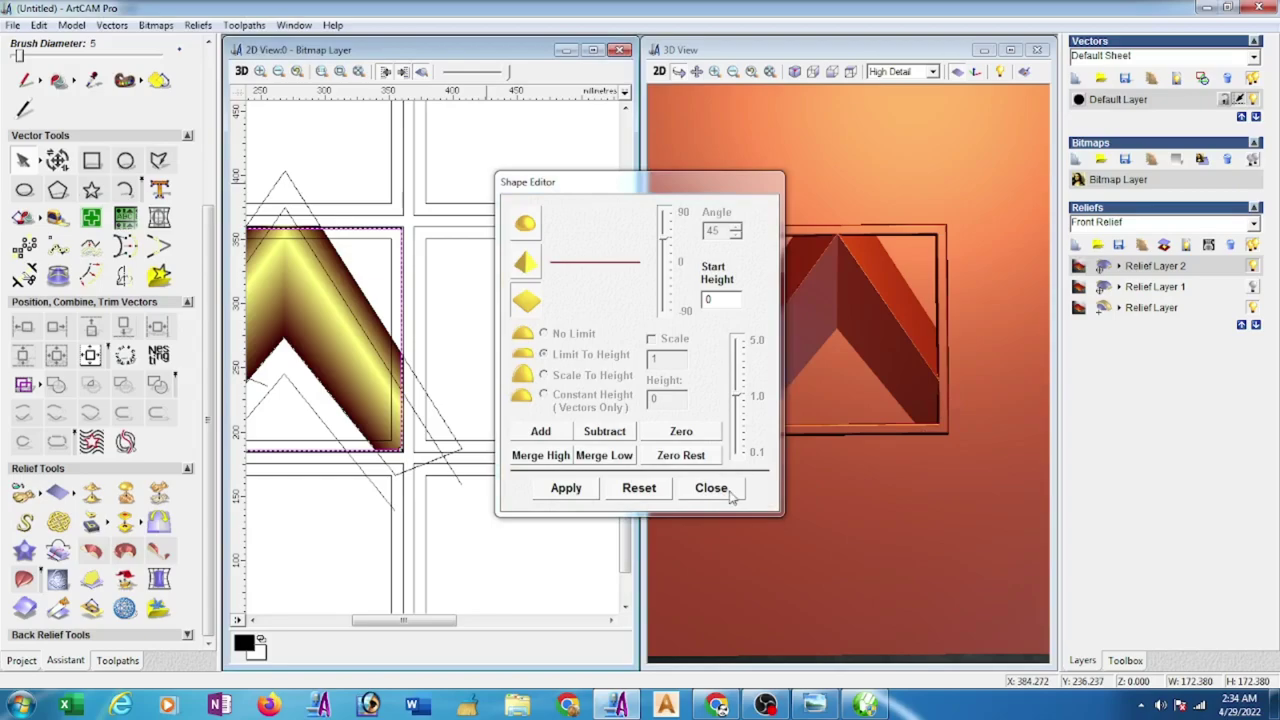
pyautogui.click(711, 488)
# - Save the composite relief over the existing d1 file, confirming the replacement
pyautogui.scroll(-2, 513, 360)
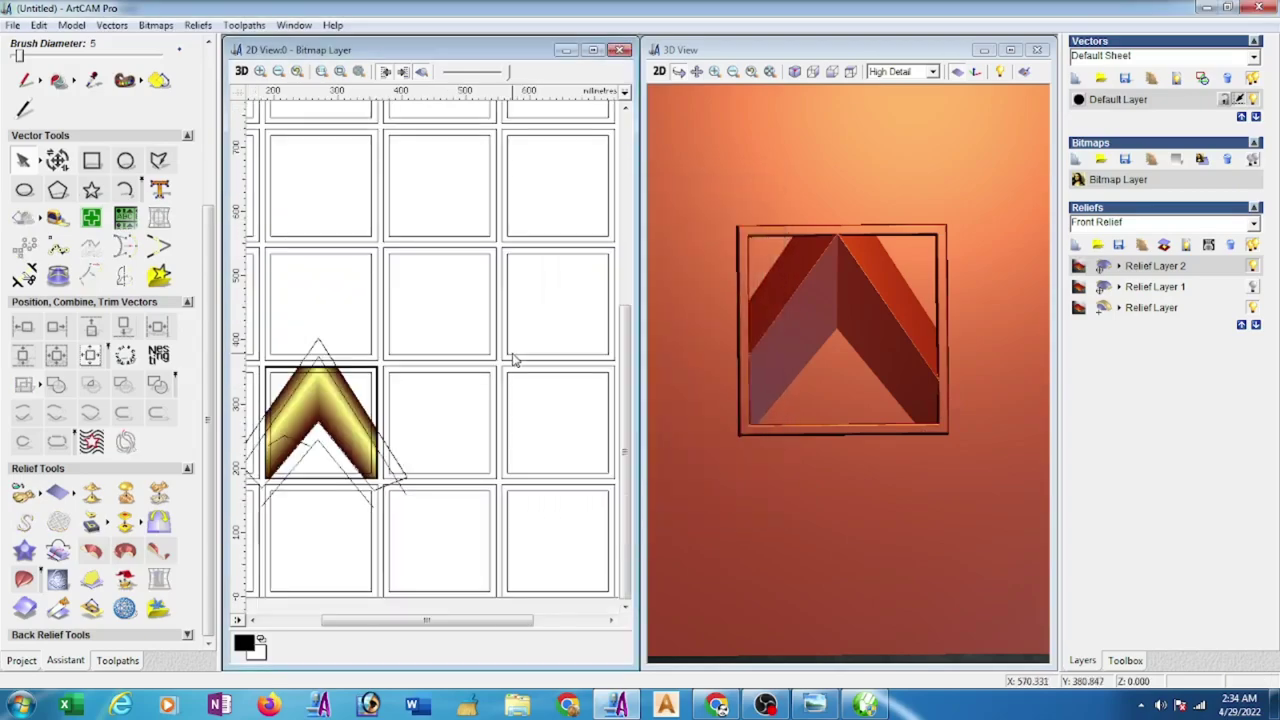
pyautogui.click(197, 25)
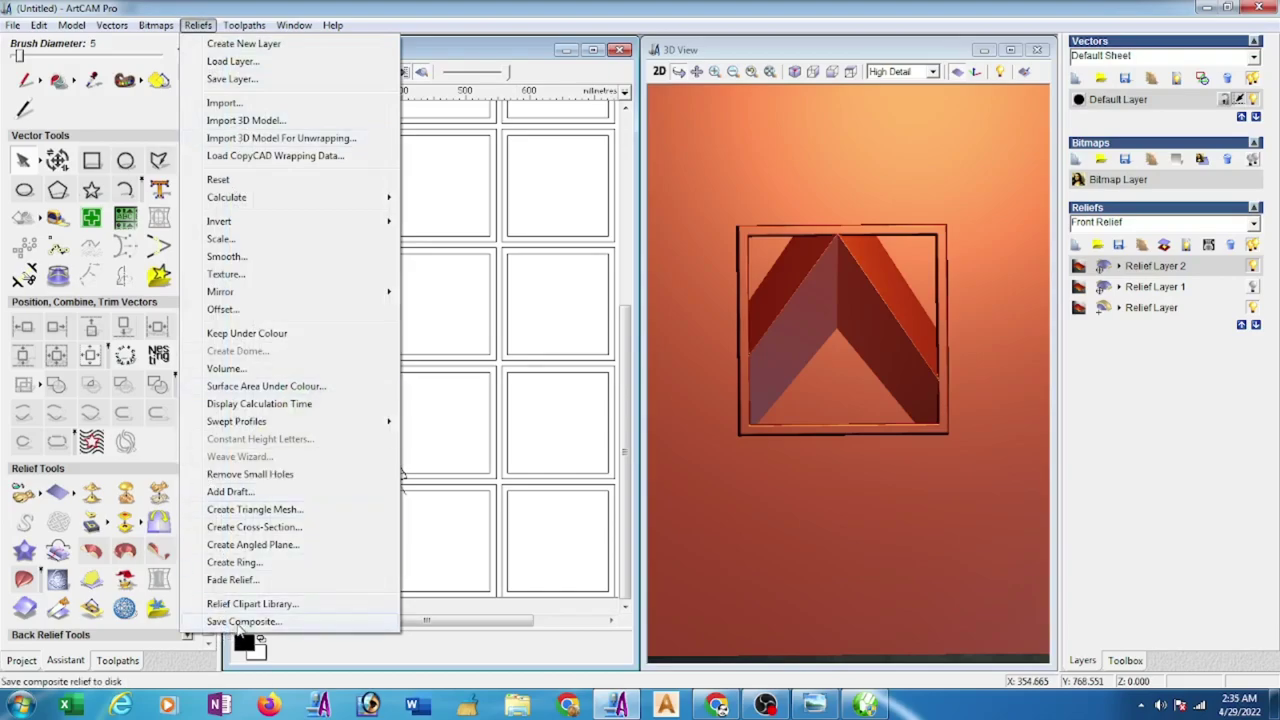
pyautogui.click(240, 622)
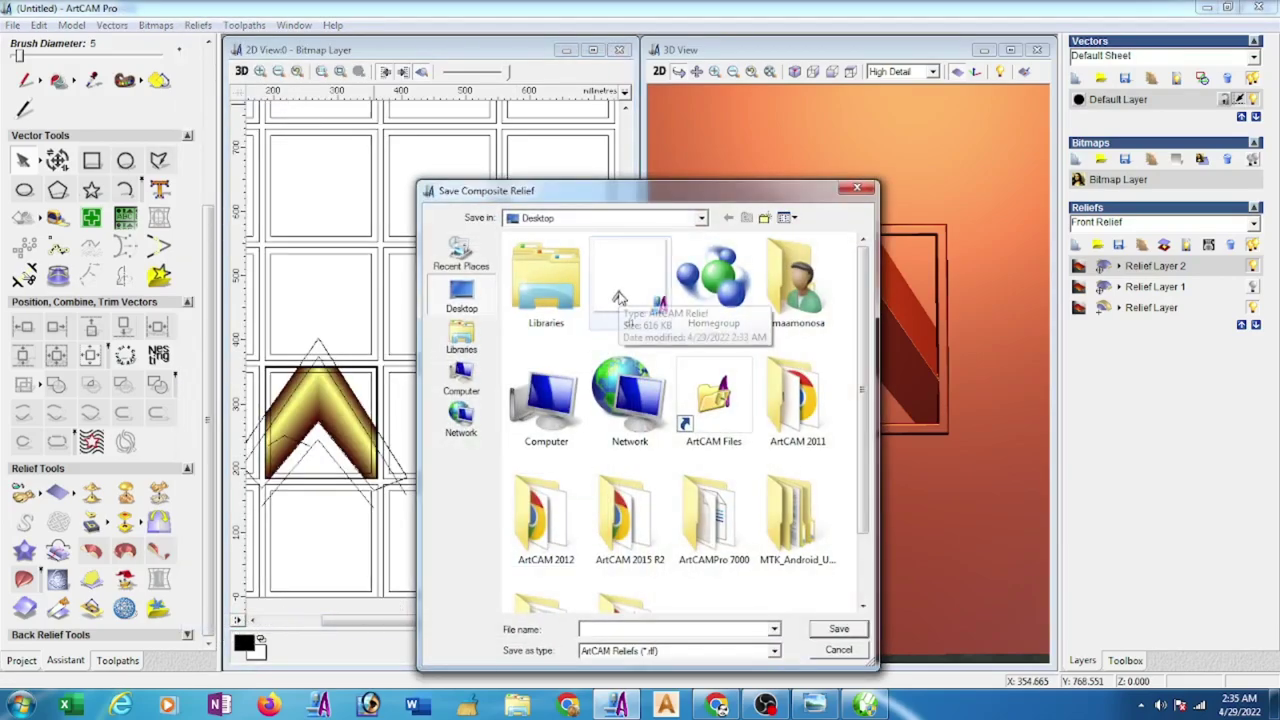
pyautogui.click(619, 298)
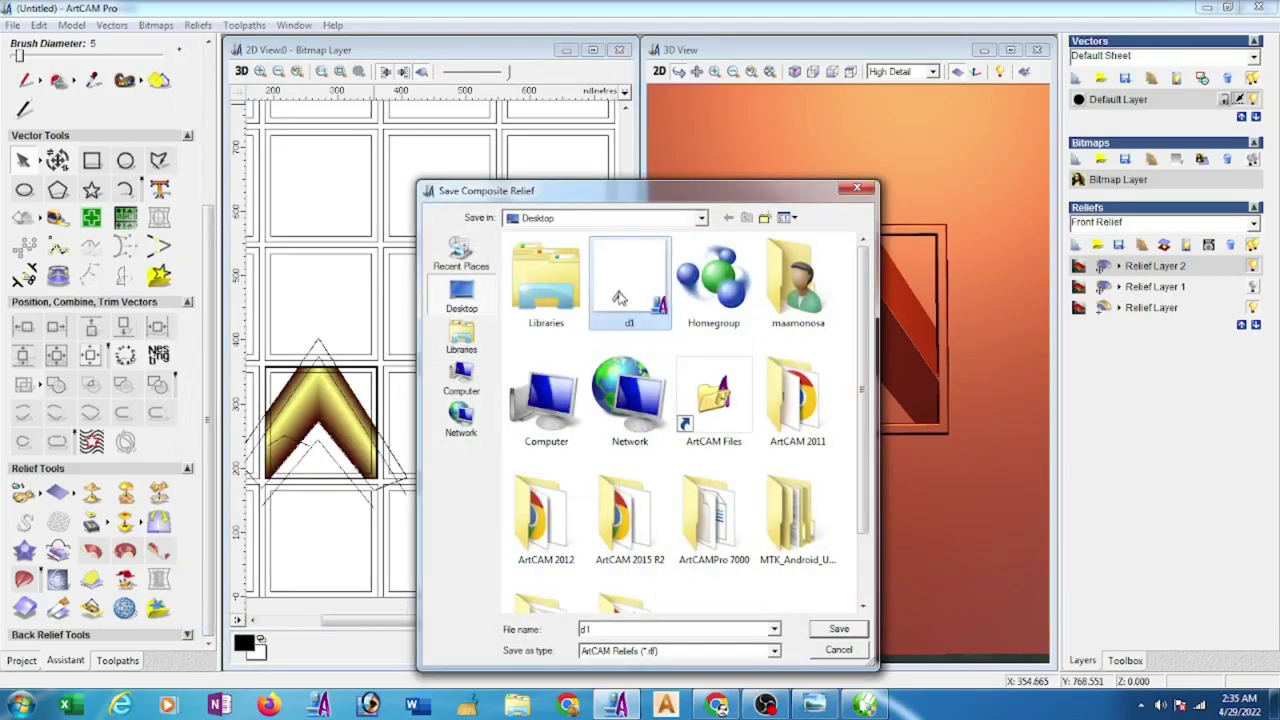
pyautogui.click(829, 634)
pyautogui.click(681, 362)
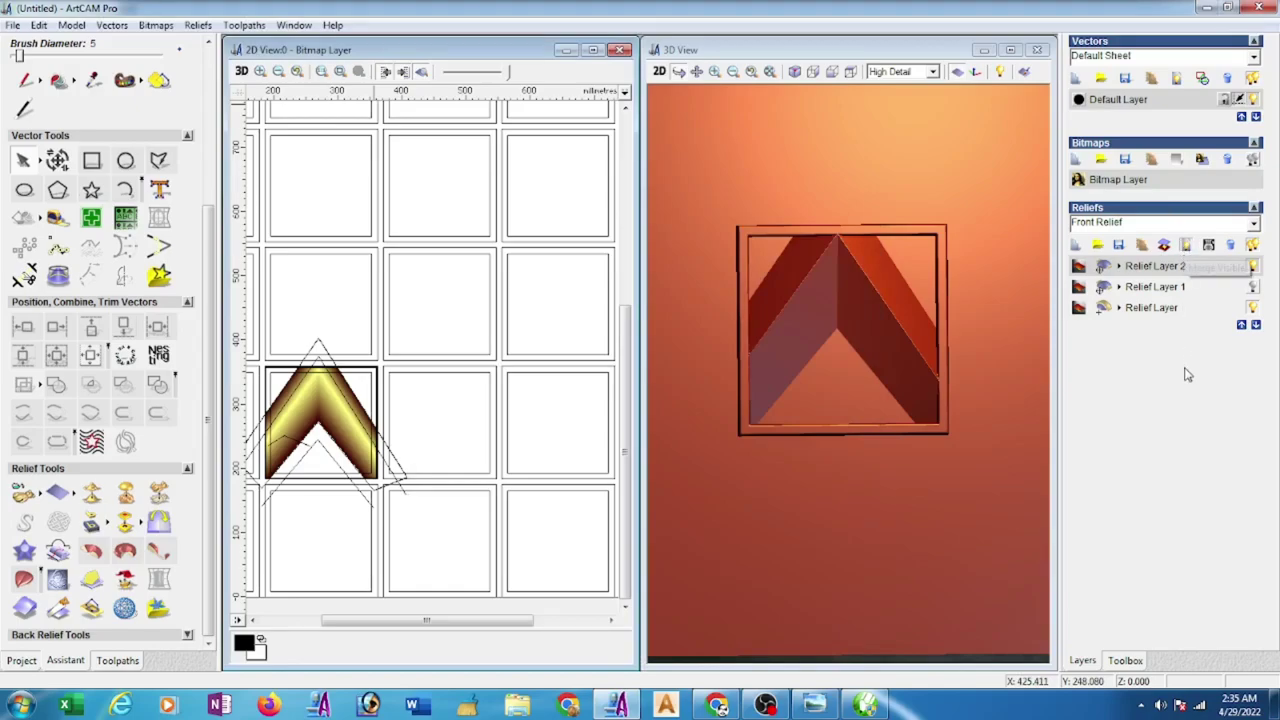
# - Merge the visible relief layers and make Merged Layer 1 the working layer
pyautogui.click(1253, 287)
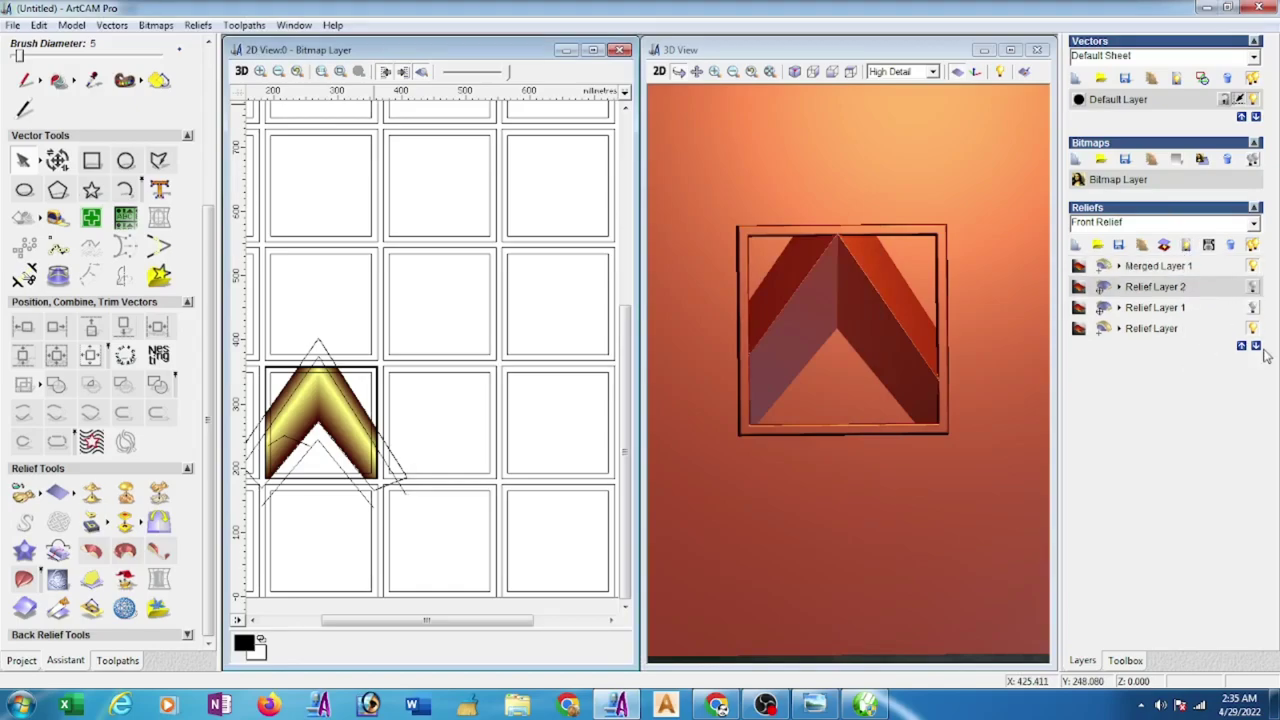
pyautogui.click(1254, 329)
pyautogui.scroll(-3, 446, 322)
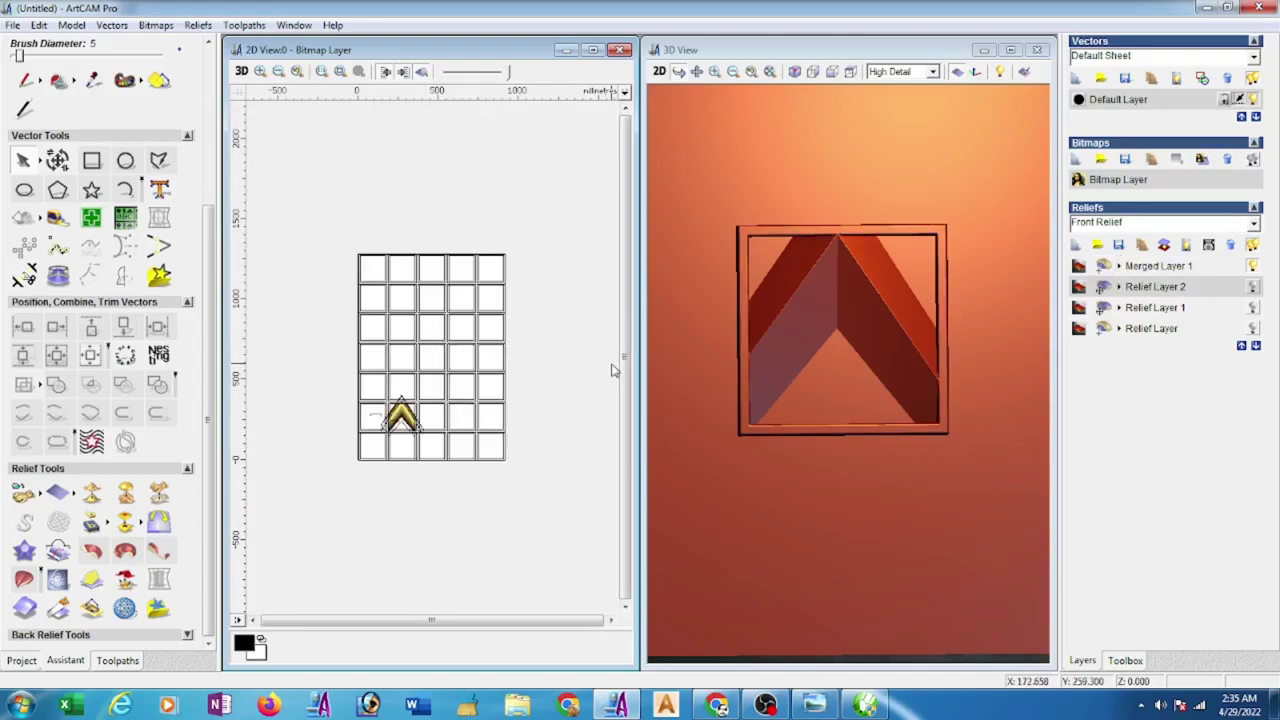
pyautogui.click(1172, 268)
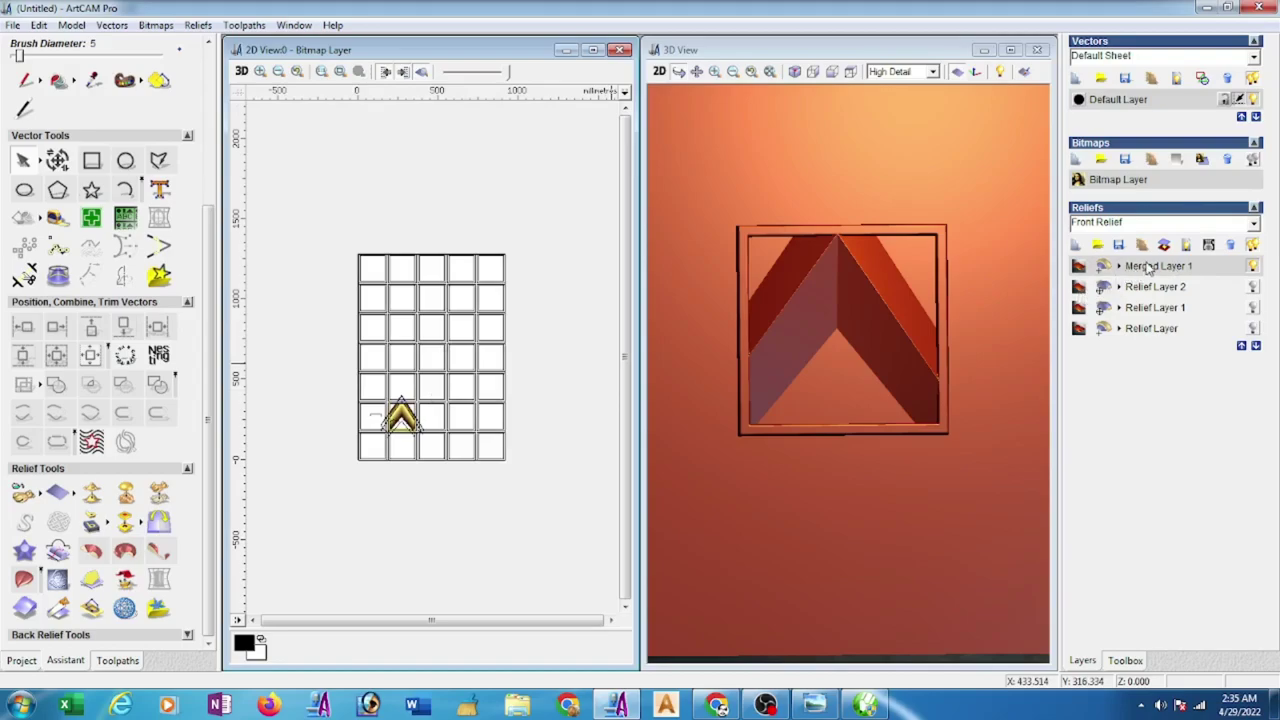
pyautogui.scroll(2, 391, 480)
pyautogui.scroll(1, 381, 400)
pyautogui.scroll(-1, 407, 397)
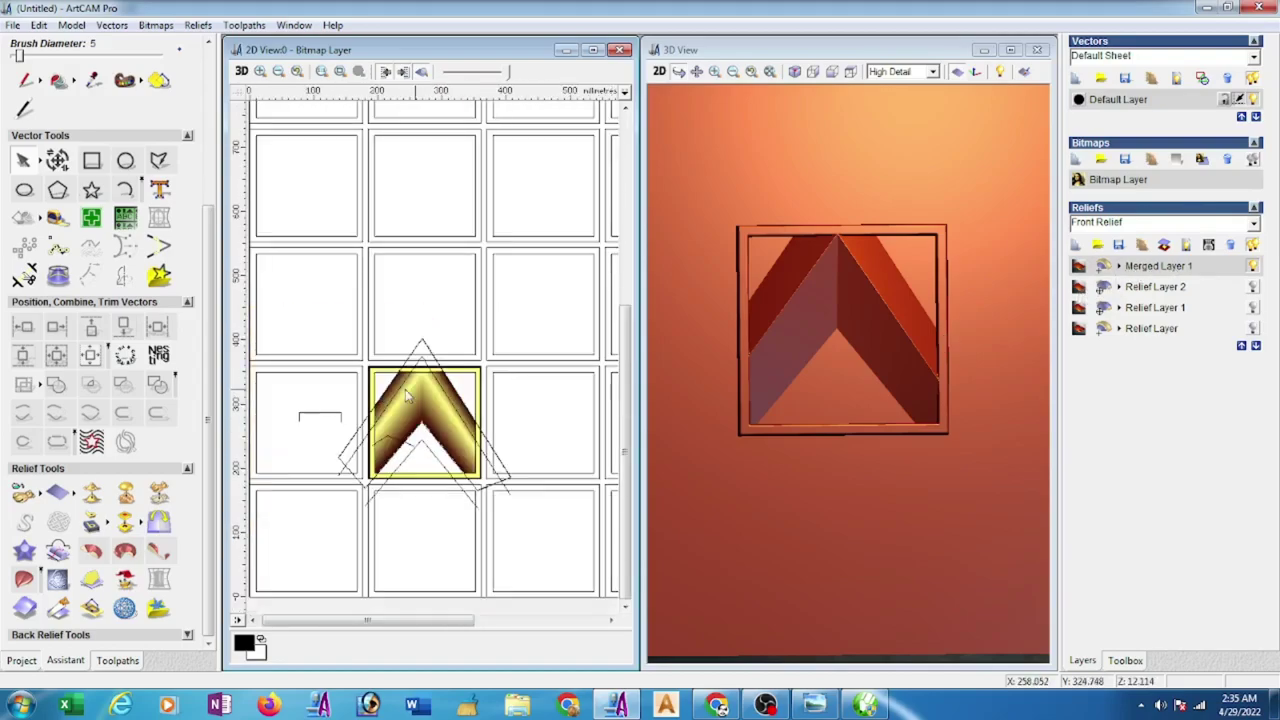
pyautogui.click(818, 706)
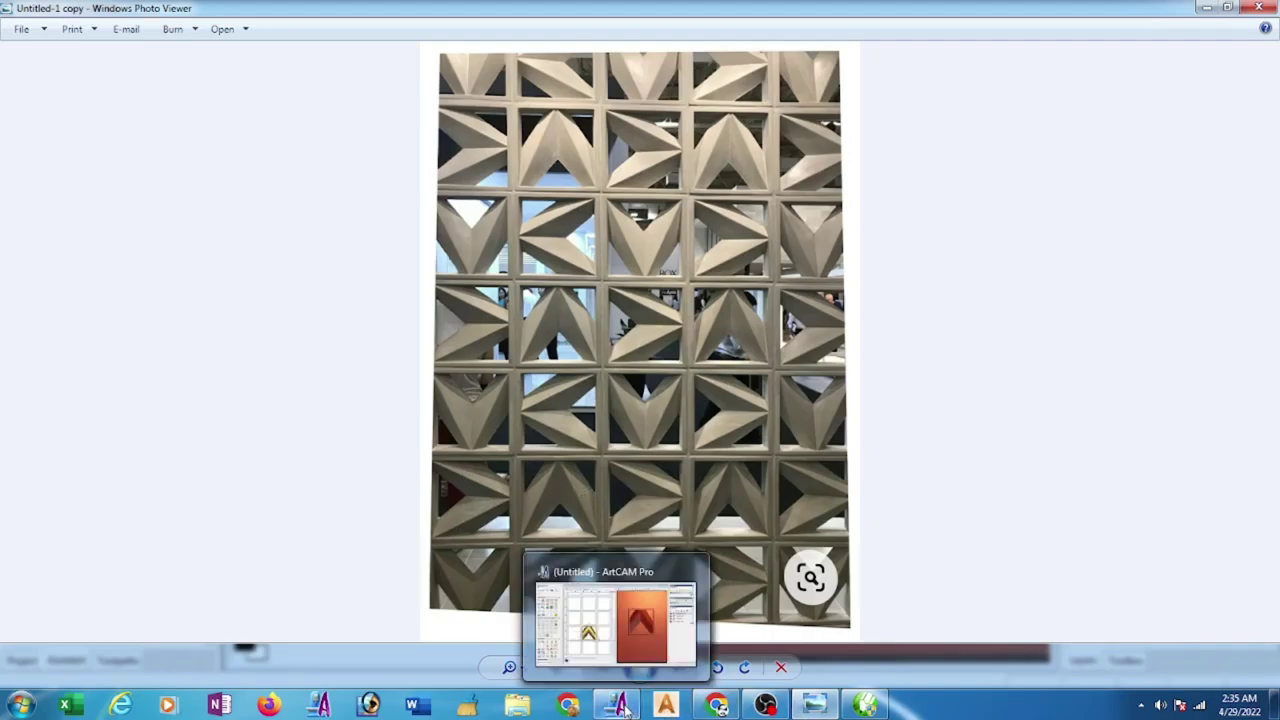
pyautogui.click(540, 623)
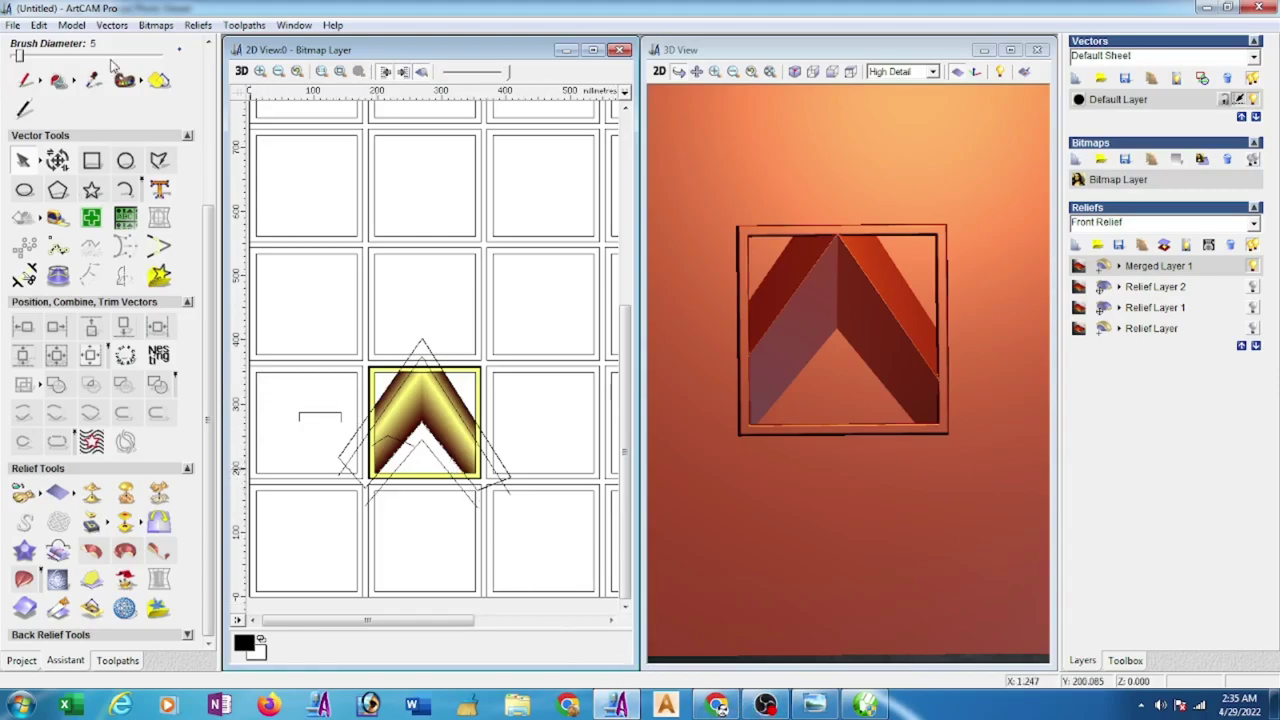
# - Paste the saved d1 relief from file as 3D clipart
pyautogui.click(197, 25)
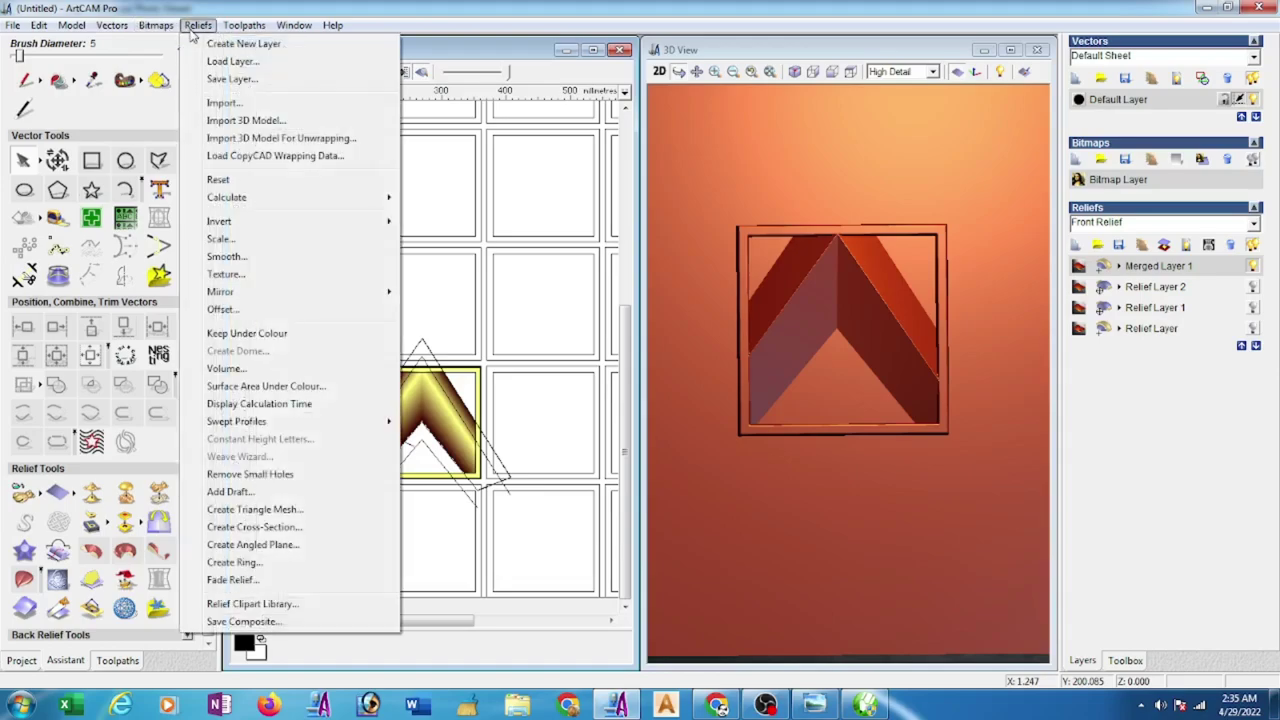
pyautogui.click(212, 100)
pyautogui.doubleClick(628, 307)
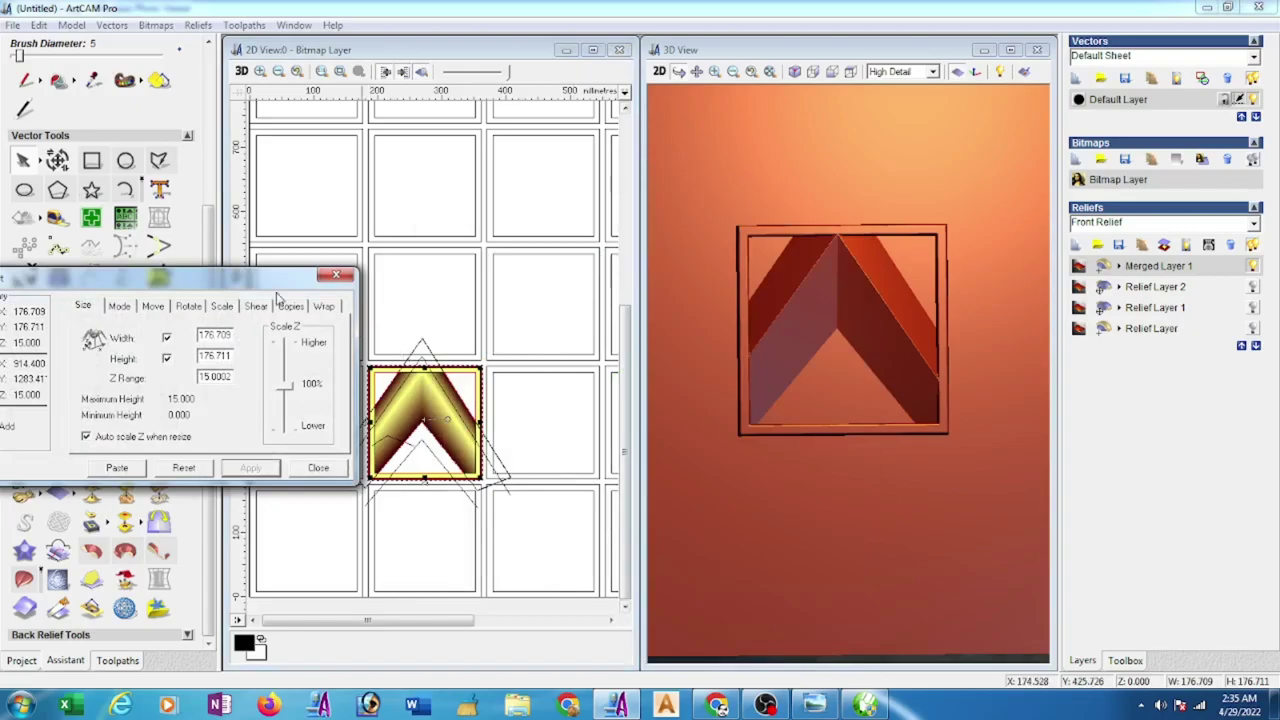
pyautogui.moveTo(270, 277); pyautogui.dragTo(569, 596)
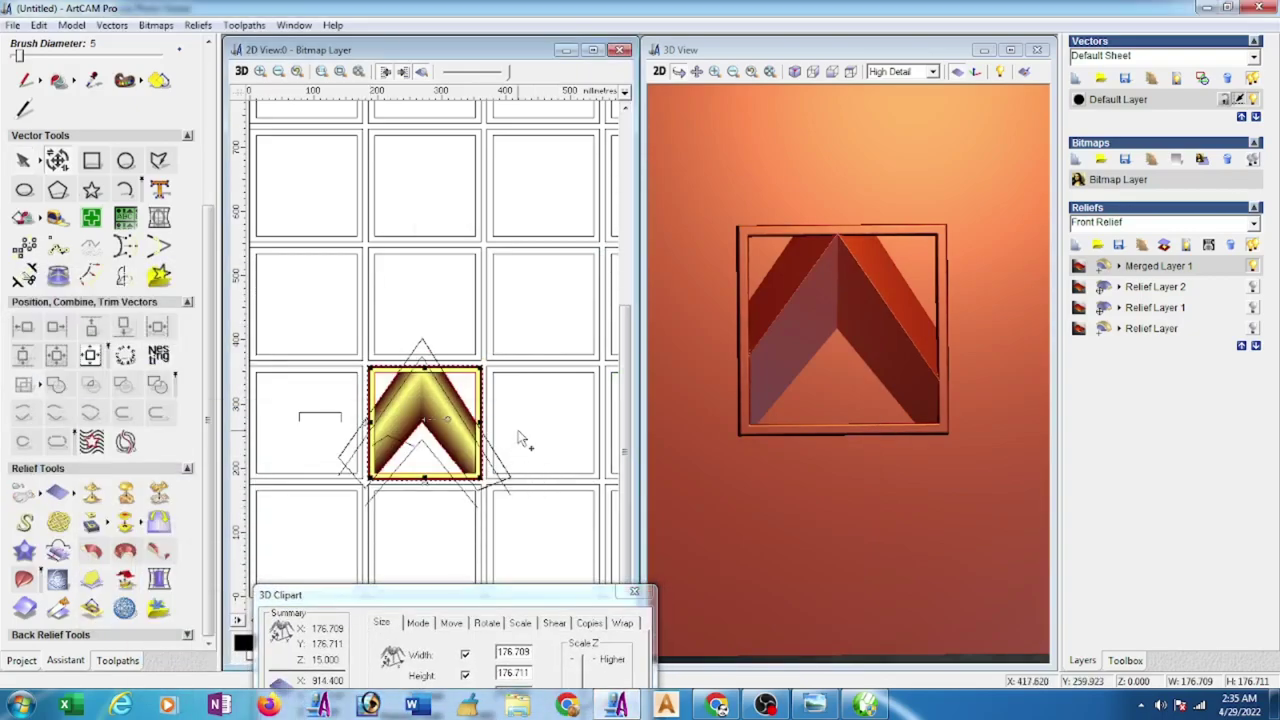
# - Align the chevron clipart to the neighbouring grid cell, paste it, then return to the wall photo
pyautogui.scroll(-2, 523, 437)
pyautogui.click(400, 478)
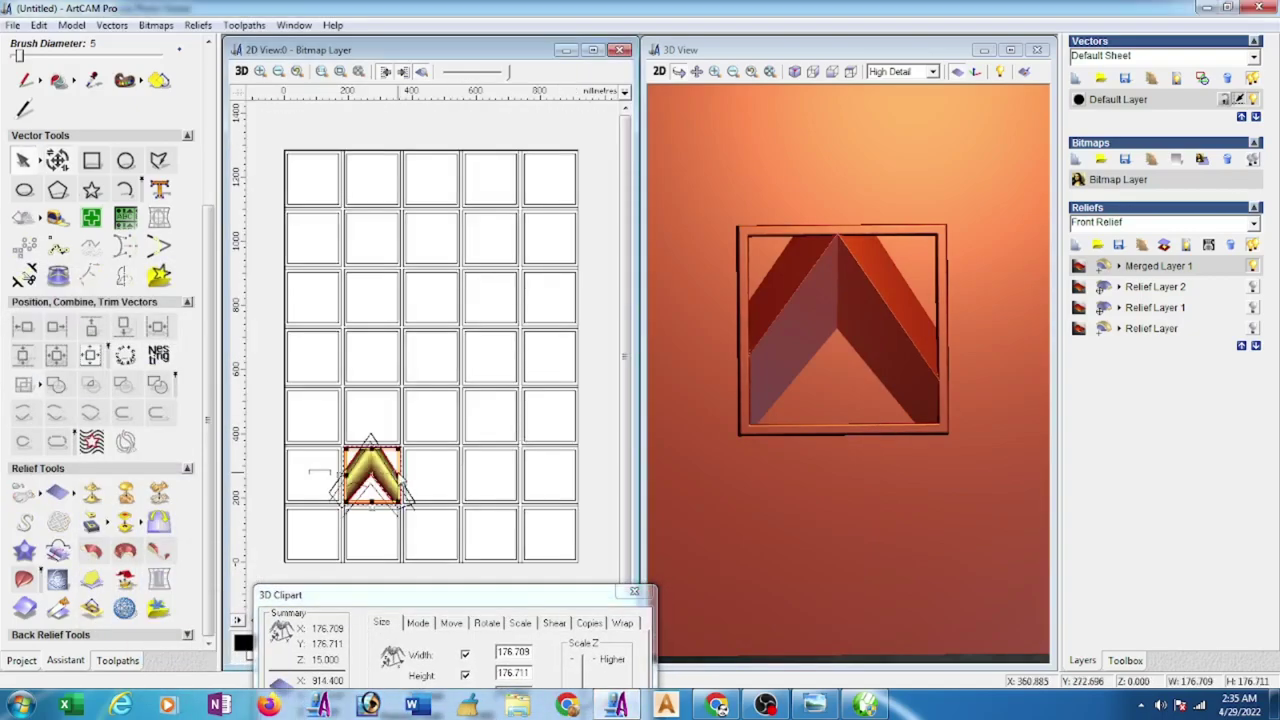
pyautogui.keyDown('shift'); pyautogui.click(466, 500); pyautogui.keyUp('shift')
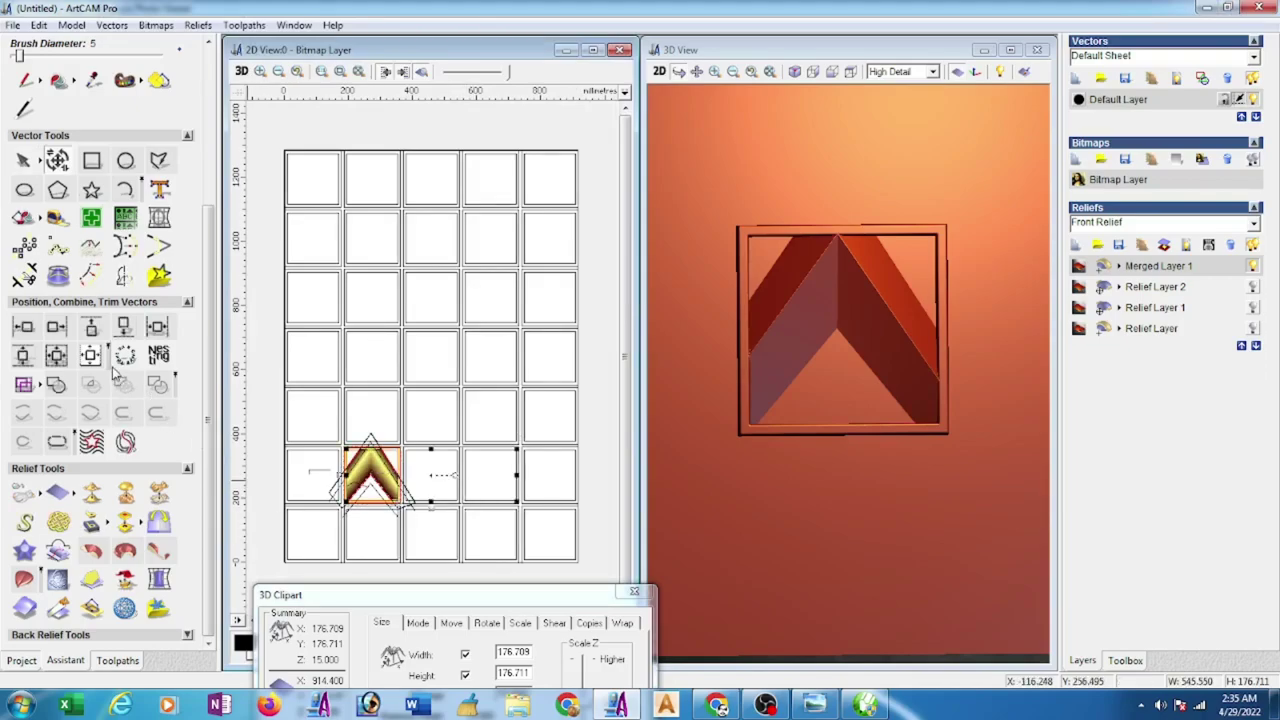
pyautogui.click(57, 358)
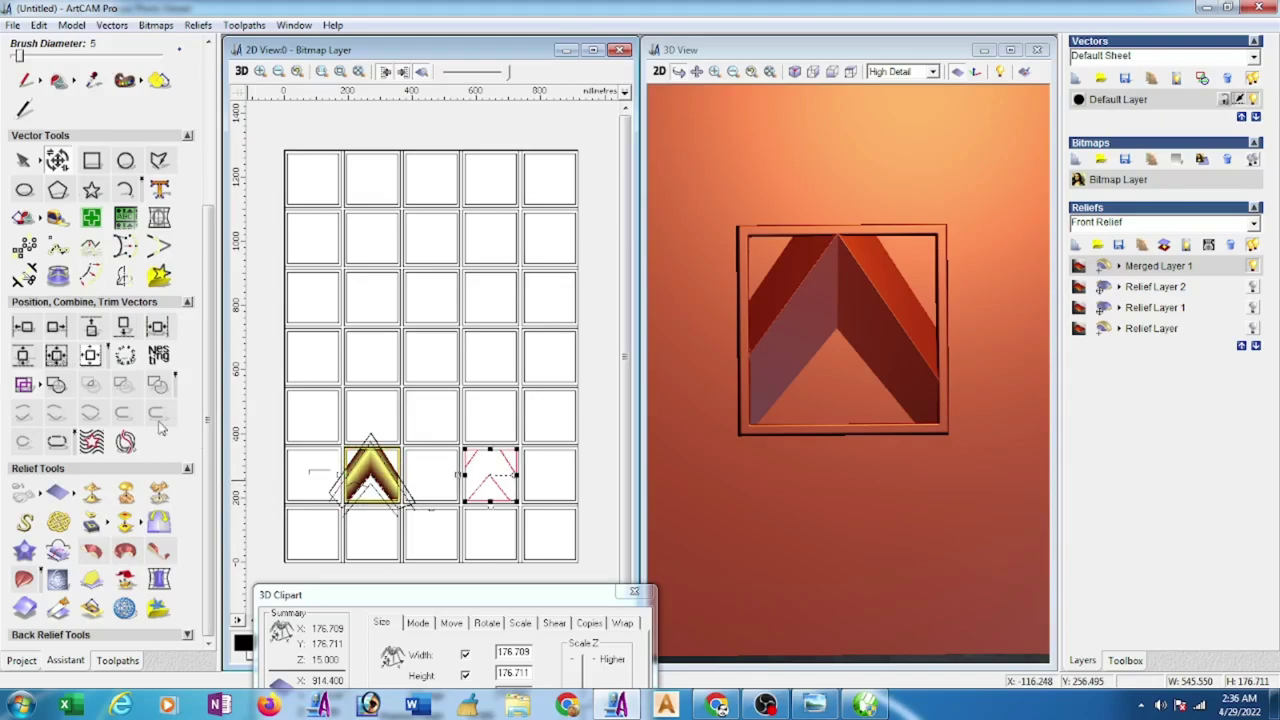
pyautogui.moveTo(465, 597); pyautogui.dragTo(573, 443)
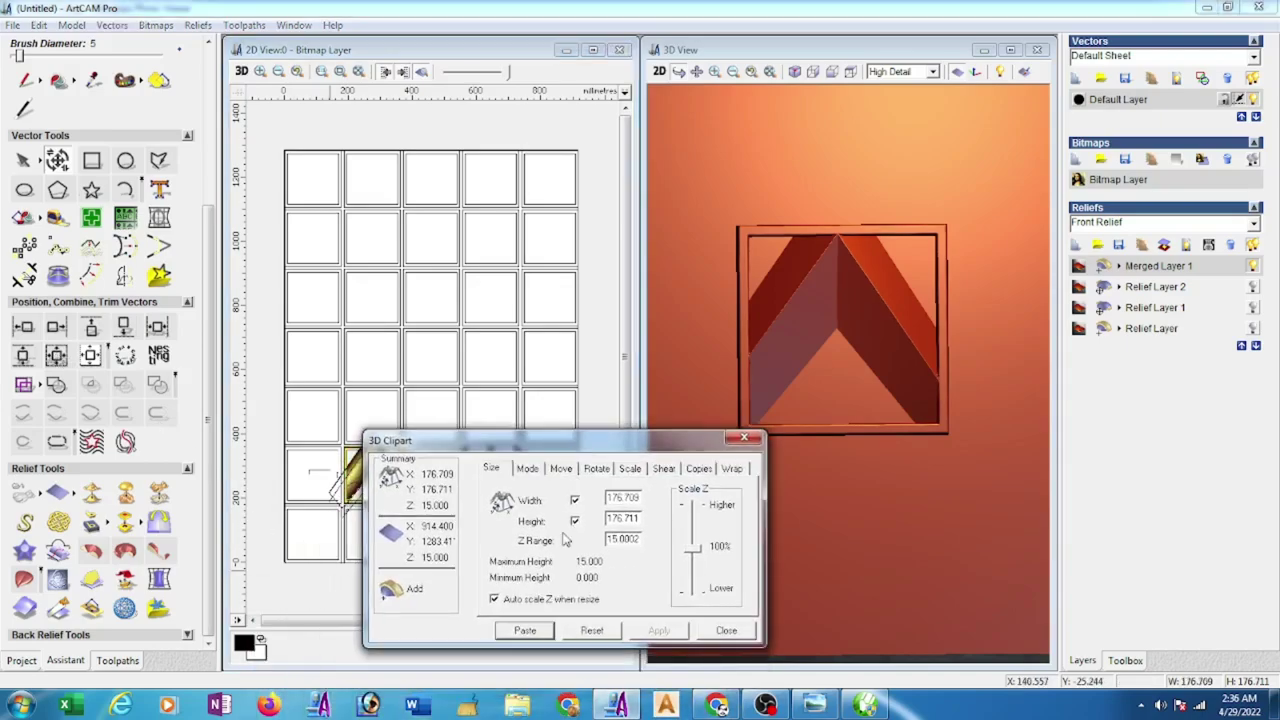
pyautogui.click(533, 640)
pyautogui.click(815, 705)
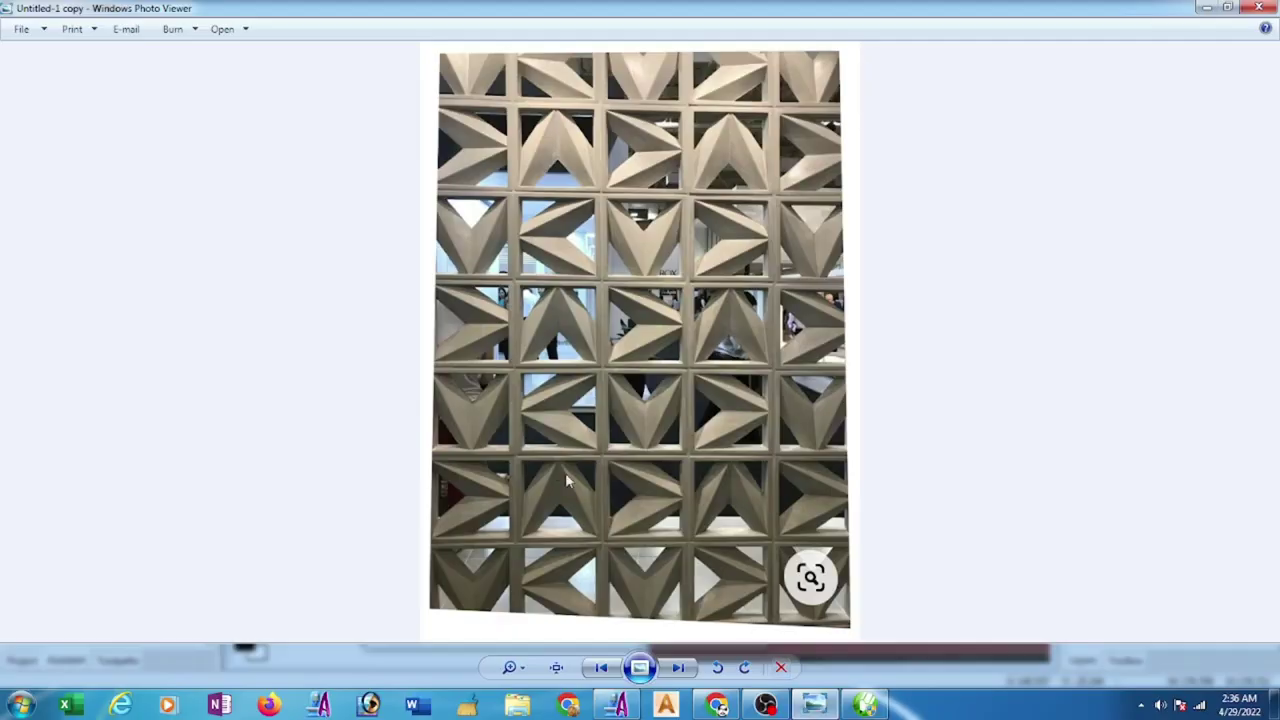
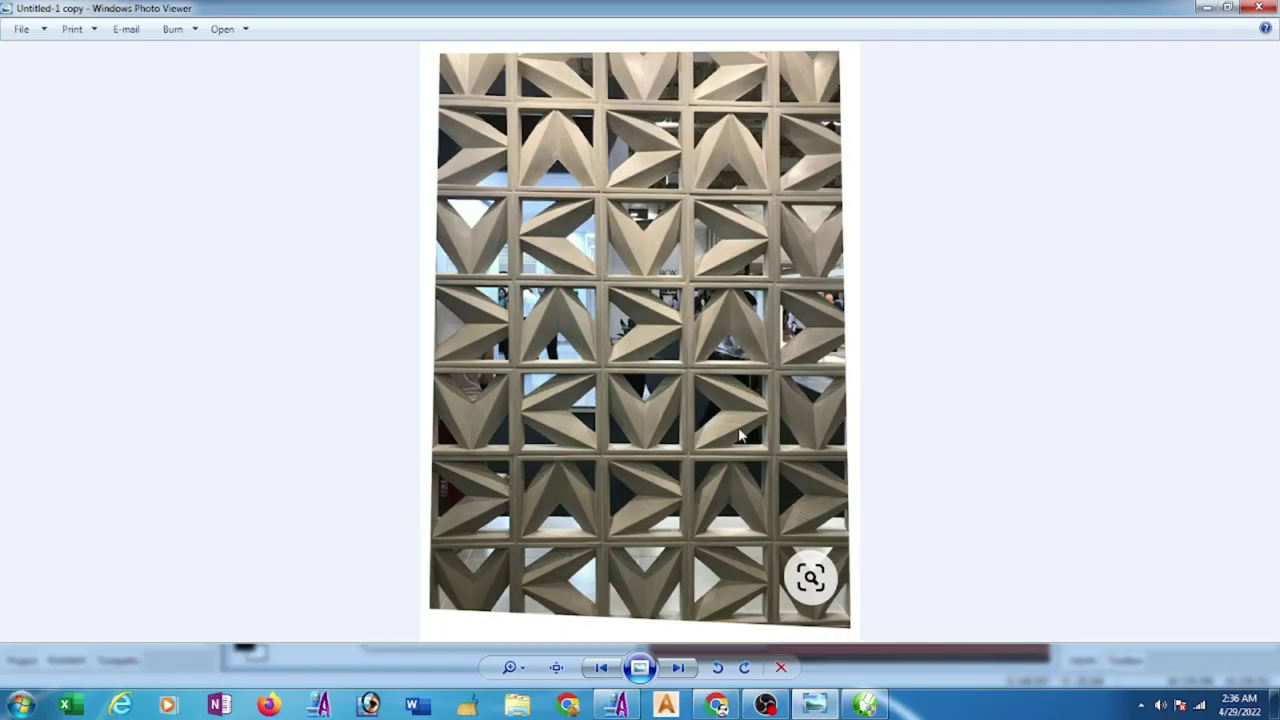
# - Minimize the chevron wall reference photo and move the 3D Clipart dialog to the right
pyautogui.click(1205, 7)
pyautogui.moveTo(586, 450); pyautogui.dragTo(843, 464)
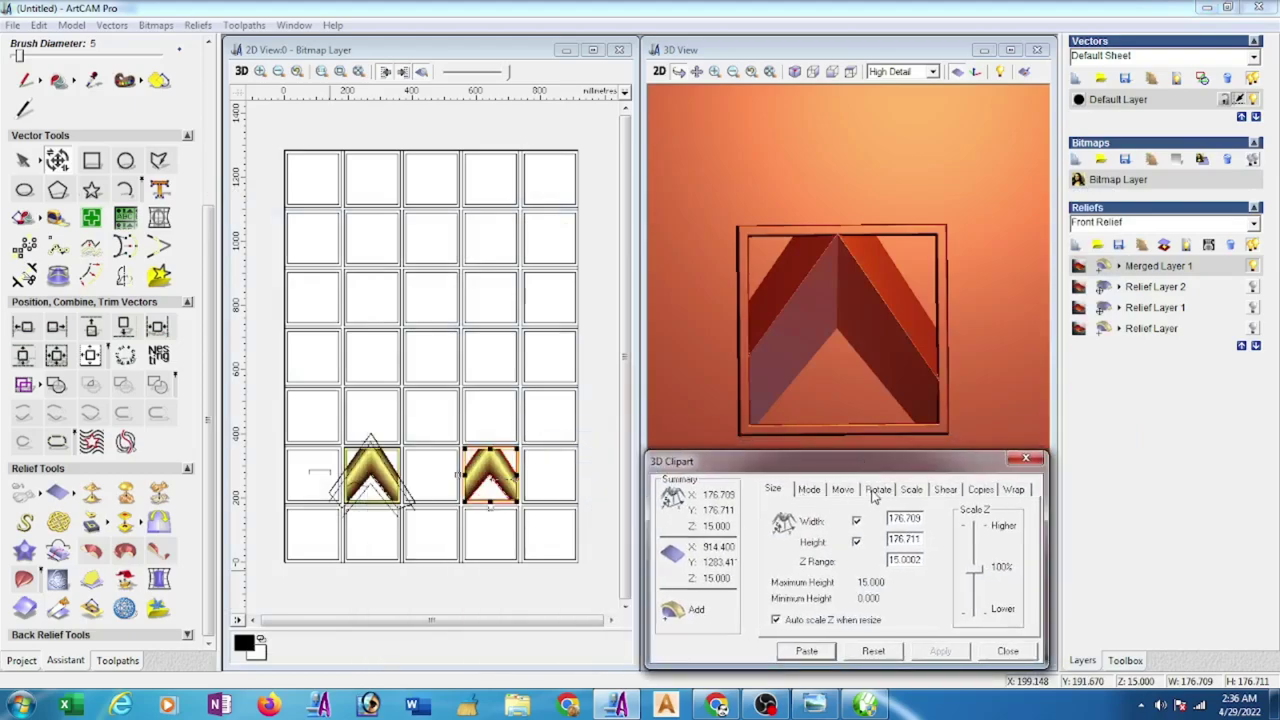
# - Rotate the chevron clipart by an angle of 3 and paste it into the row's rightmost frame
pyautogui.click(877, 490)
pyautogui.write('30')
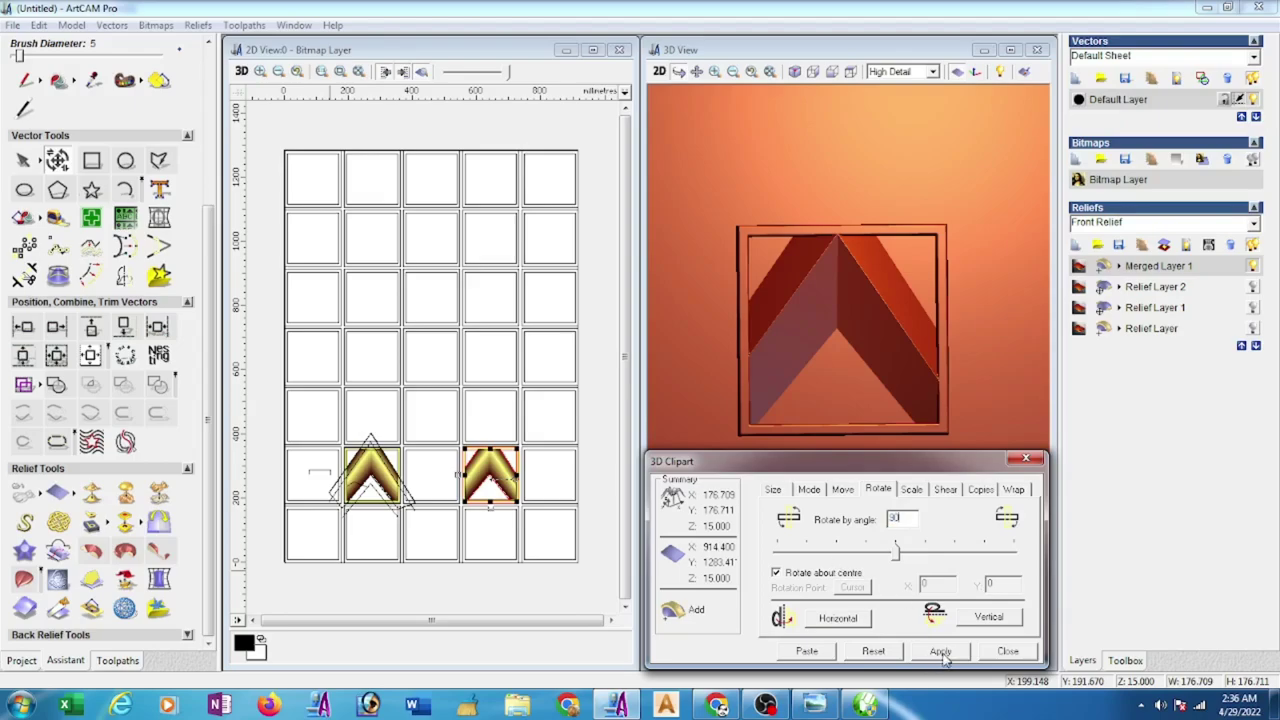
pyautogui.click(942, 652)
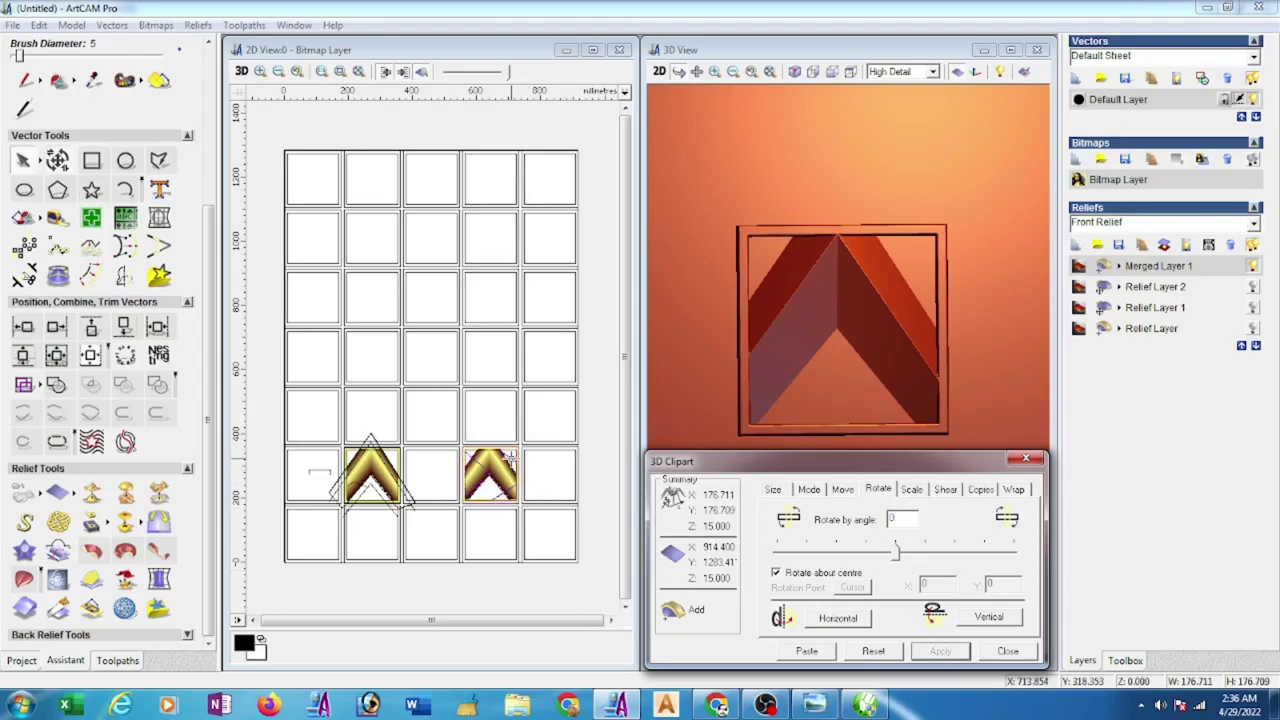
pyautogui.moveTo(515, 448); pyautogui.dragTo(538, 502)
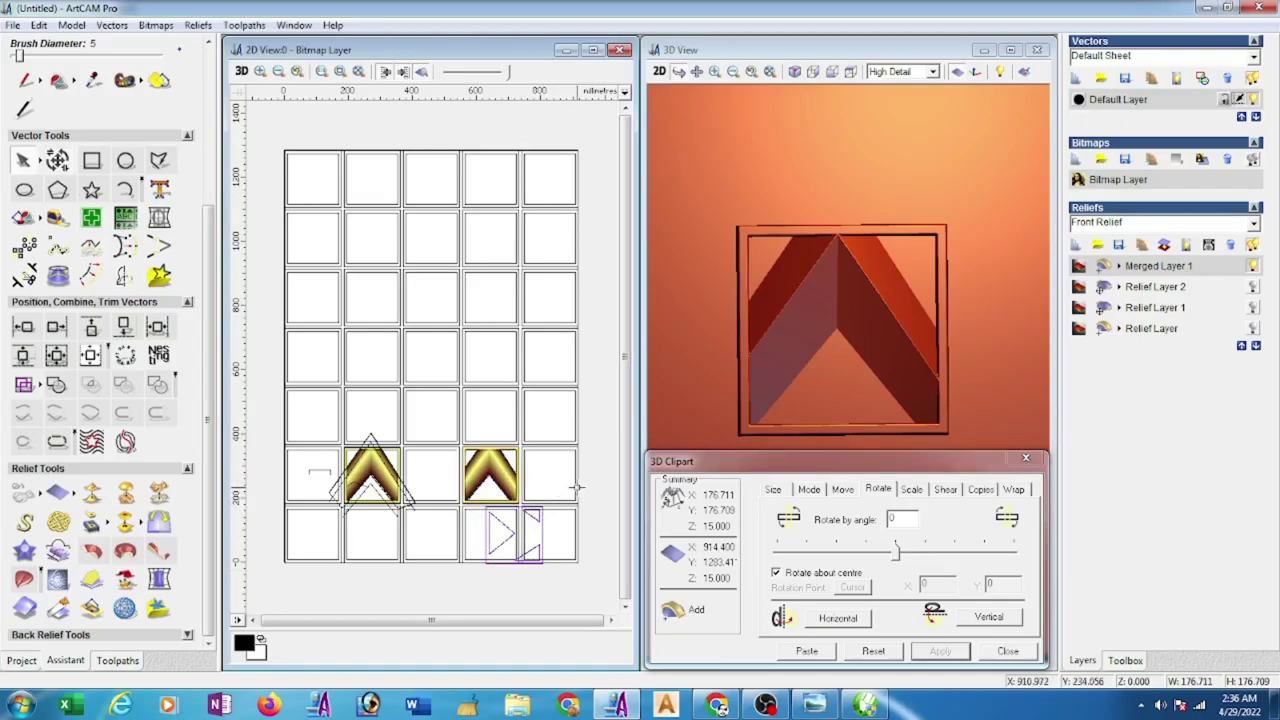
pyautogui.keyDown('shift'); pyautogui.click(577, 486); pyautogui.keyUp('shift')
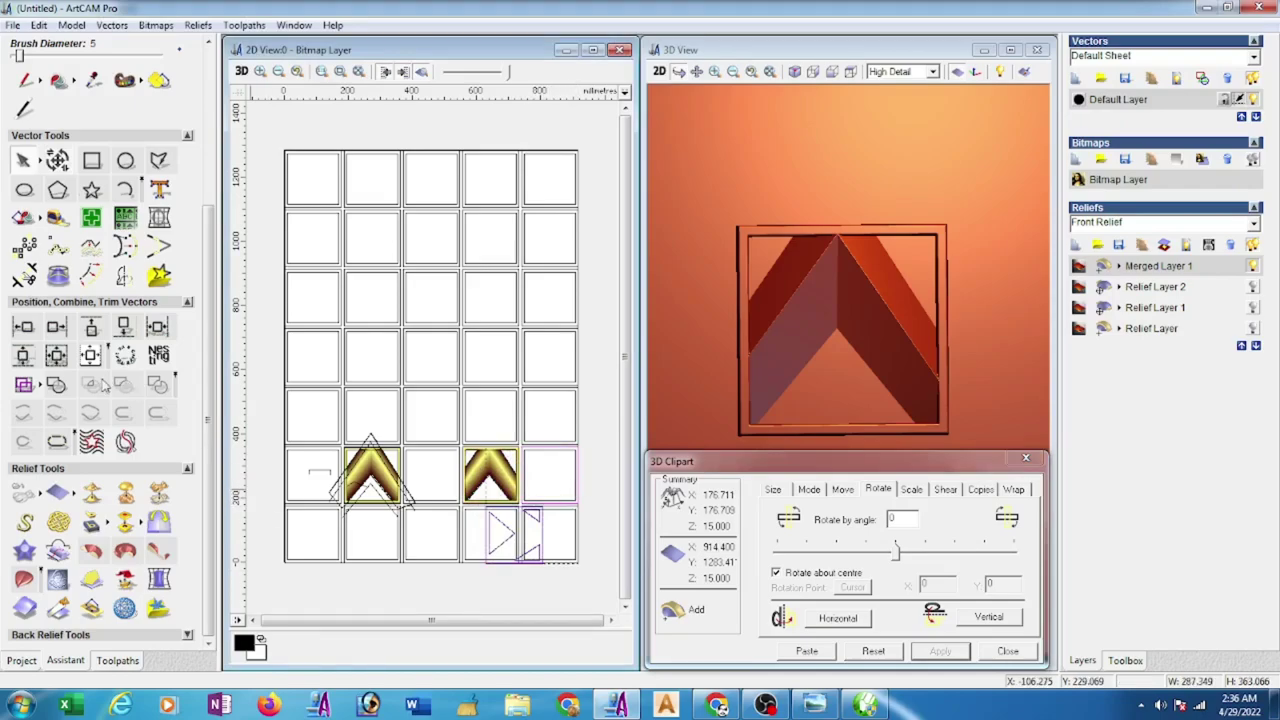
pyautogui.click(56, 360)
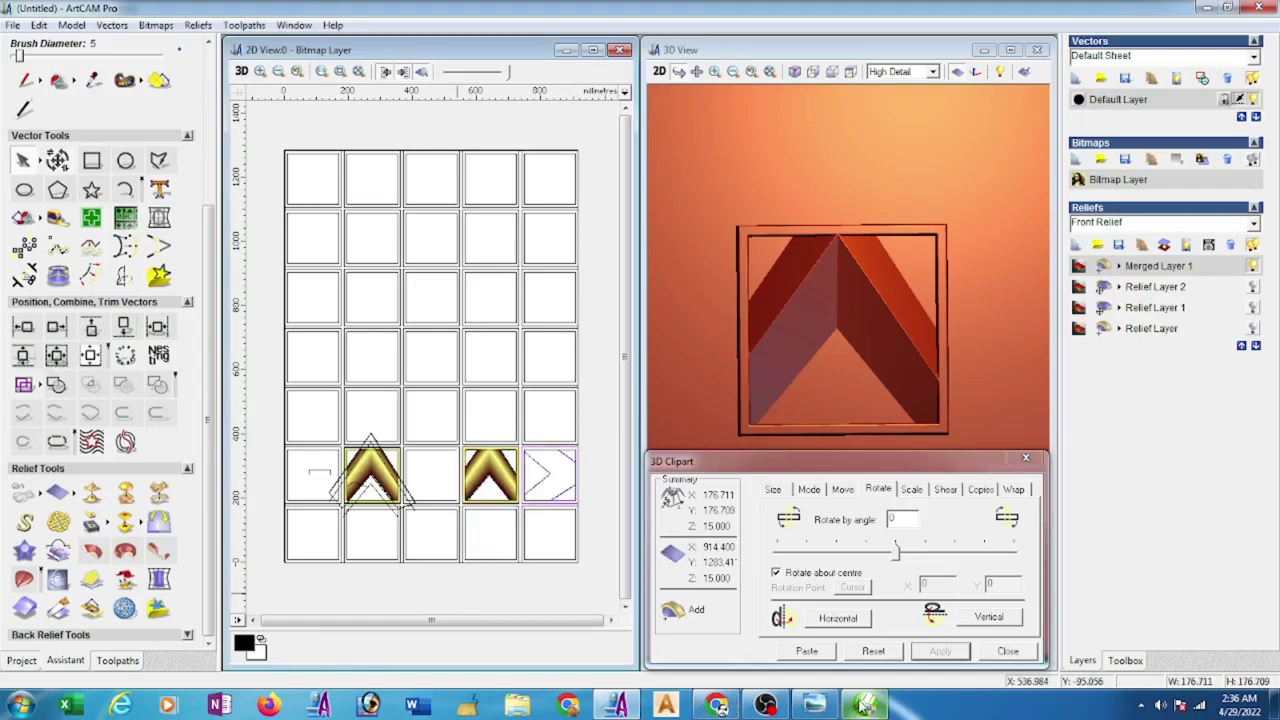
pyautogui.click(800, 655)
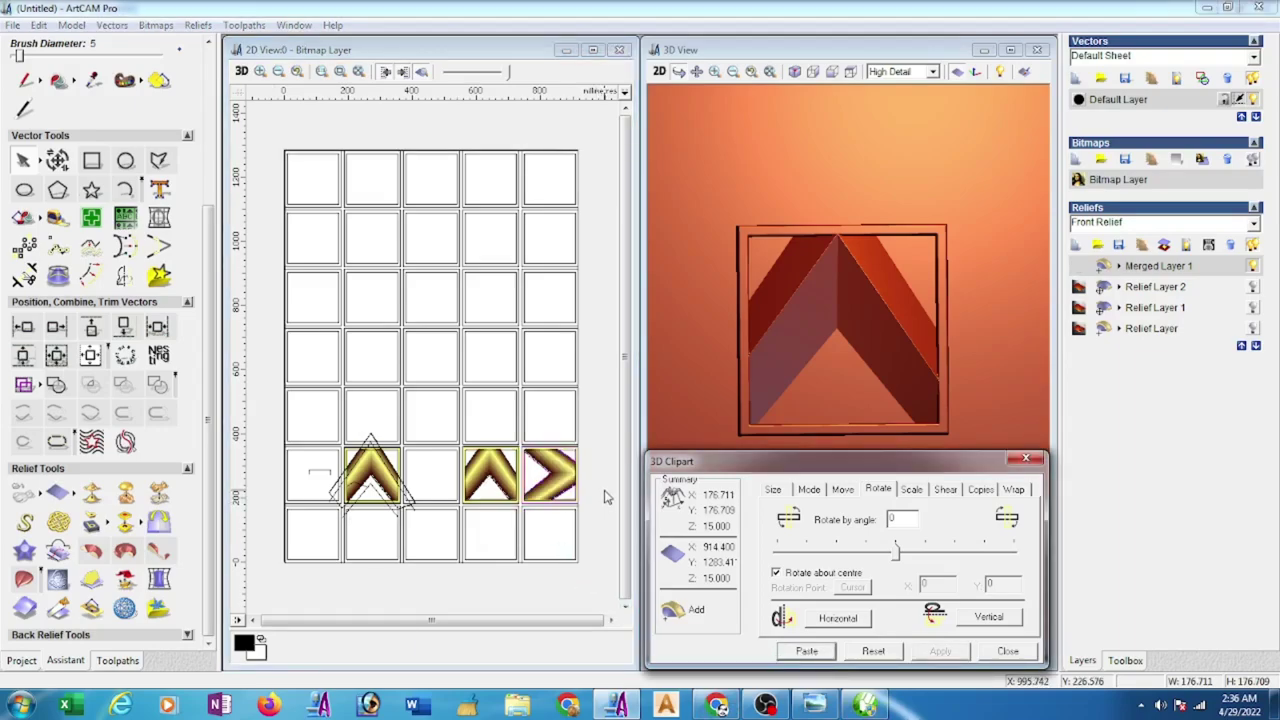
# - Paste chevron reliefs into the third and leftmost frames, then bring the reference photo back
pyautogui.click(562, 495)
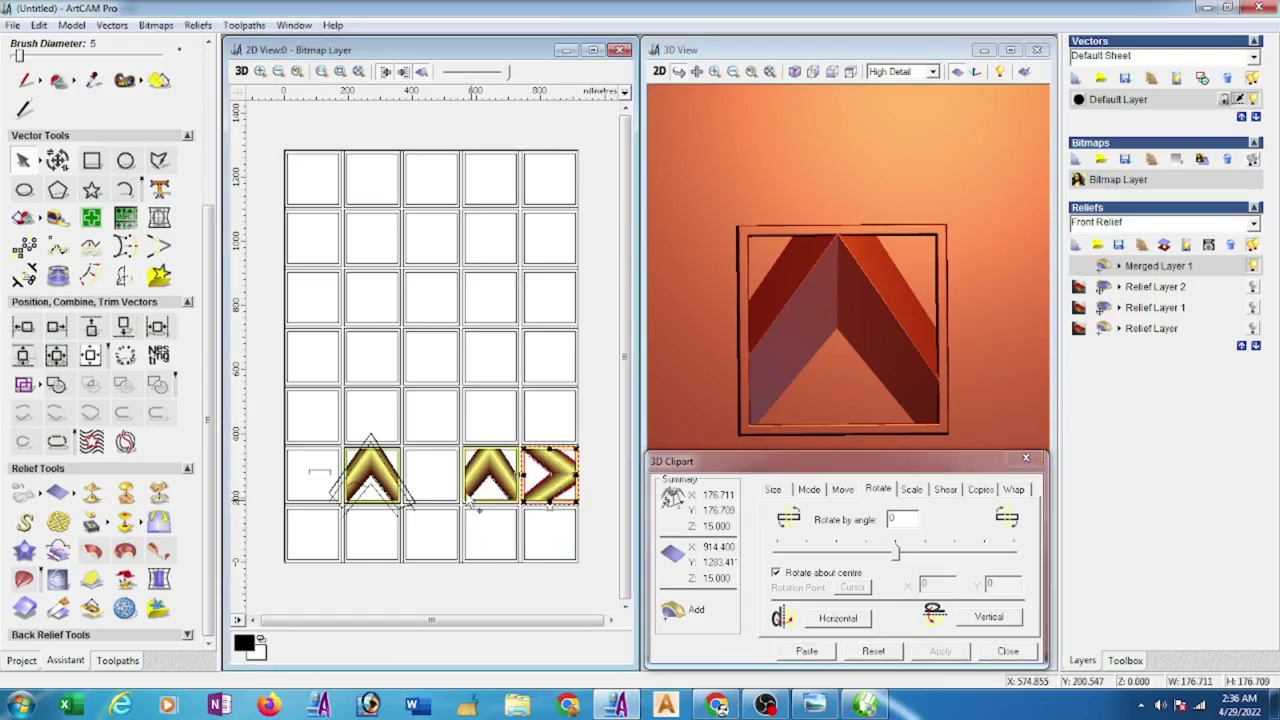
pyautogui.keyDown('shift'); pyautogui.click(466, 505); pyautogui.keyUp('shift')
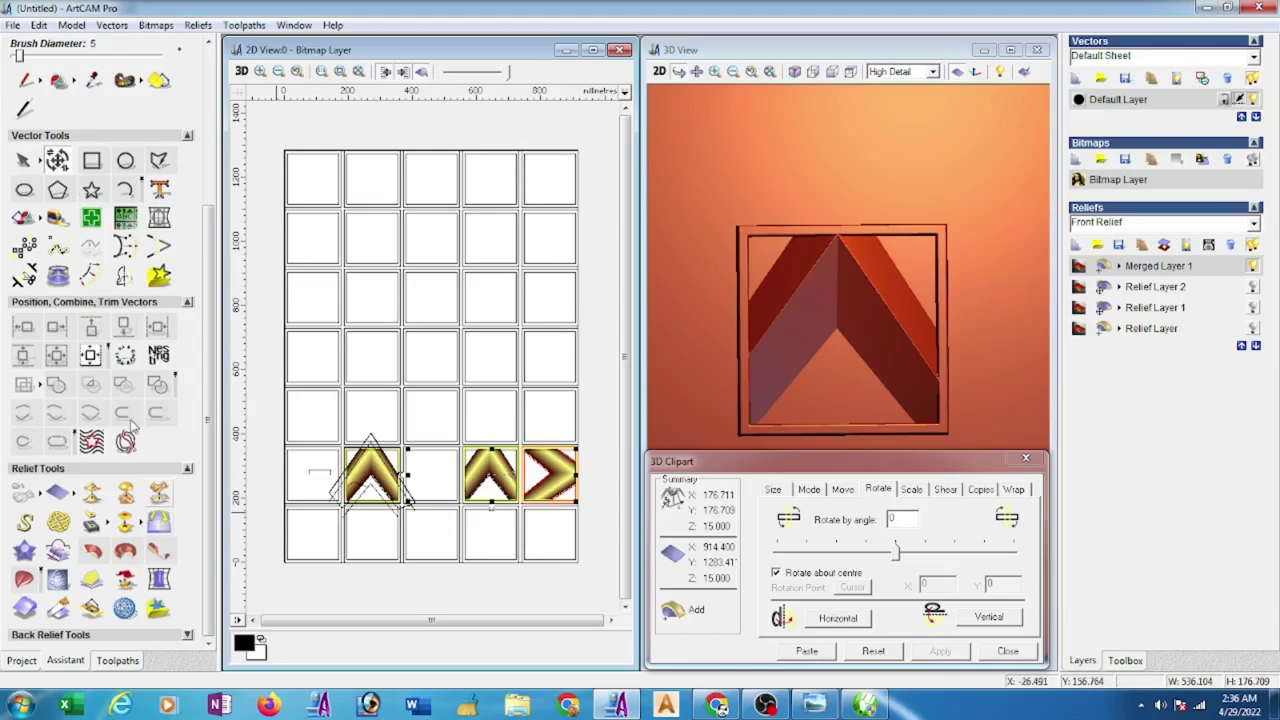
pyautogui.click(92, 358)
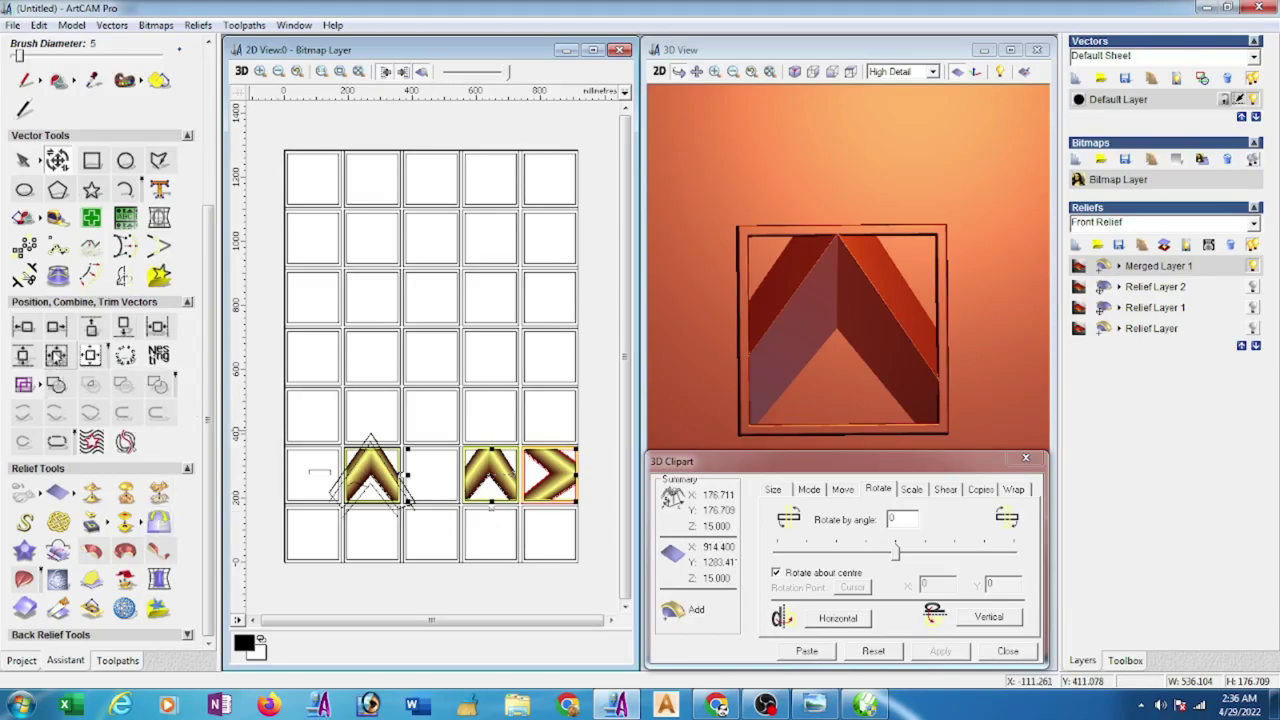
pyautogui.click(803, 651)
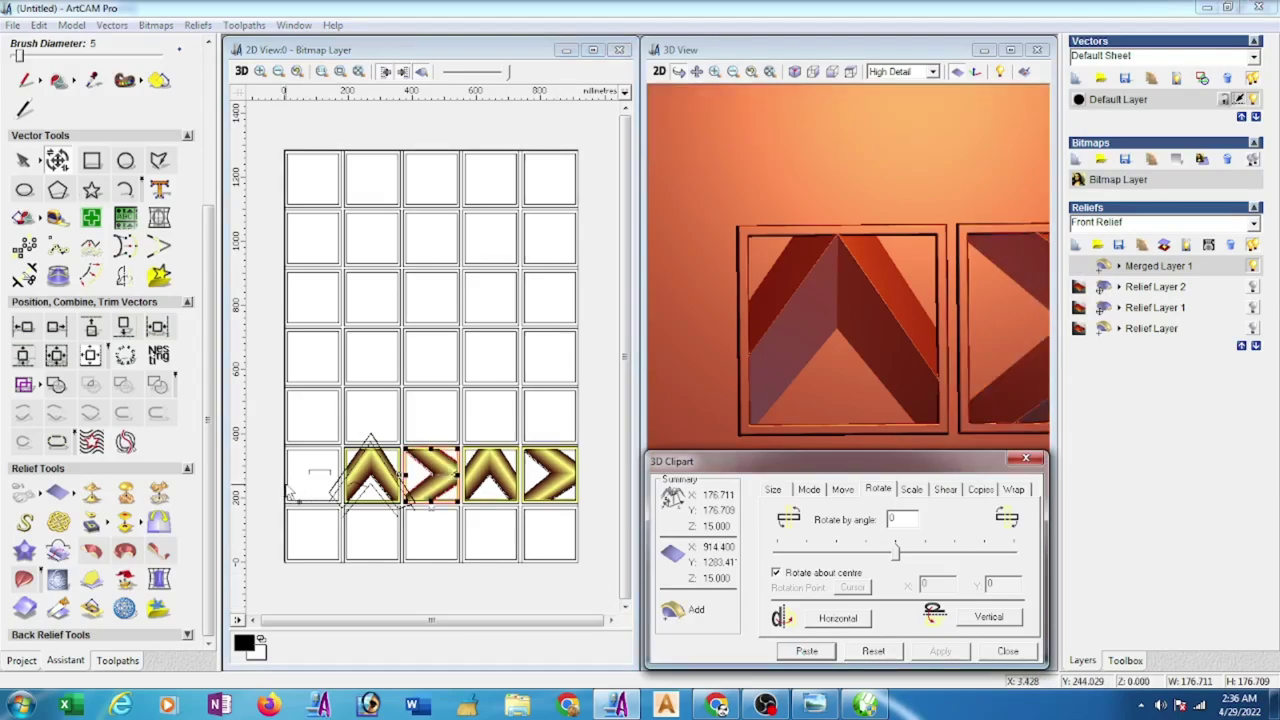
pyautogui.click(407, 542)
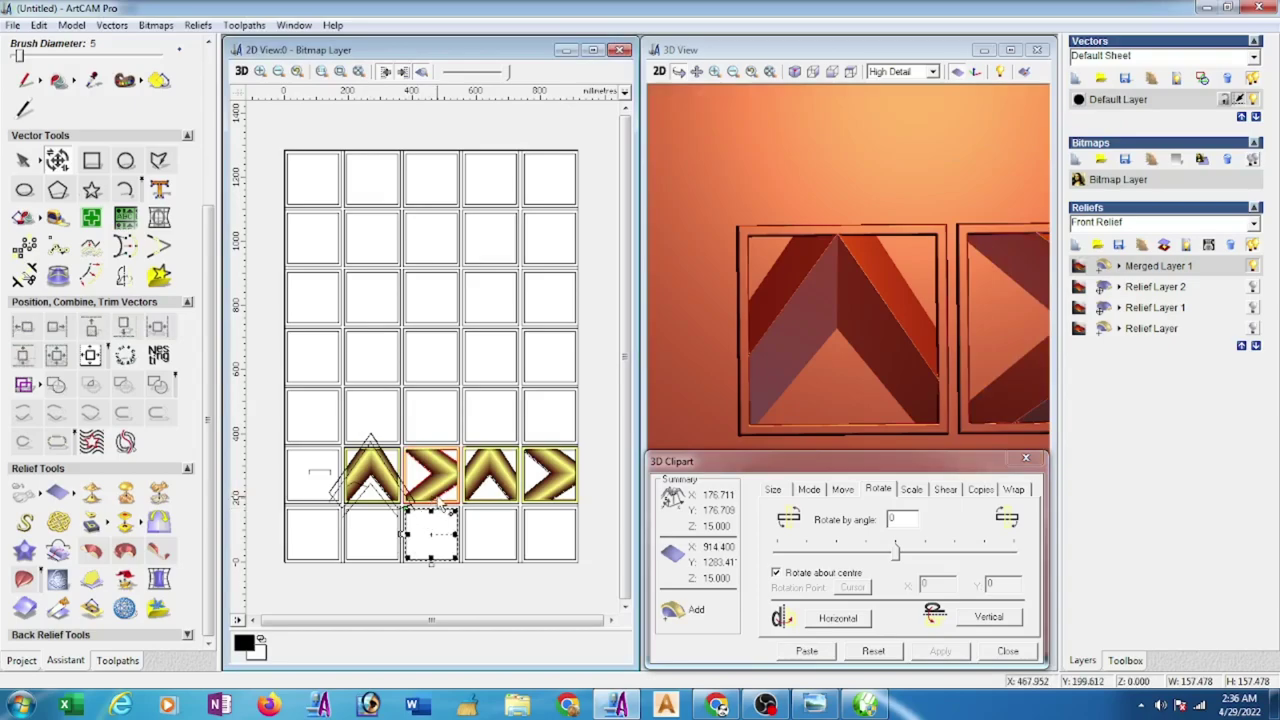
pyautogui.click(438, 496)
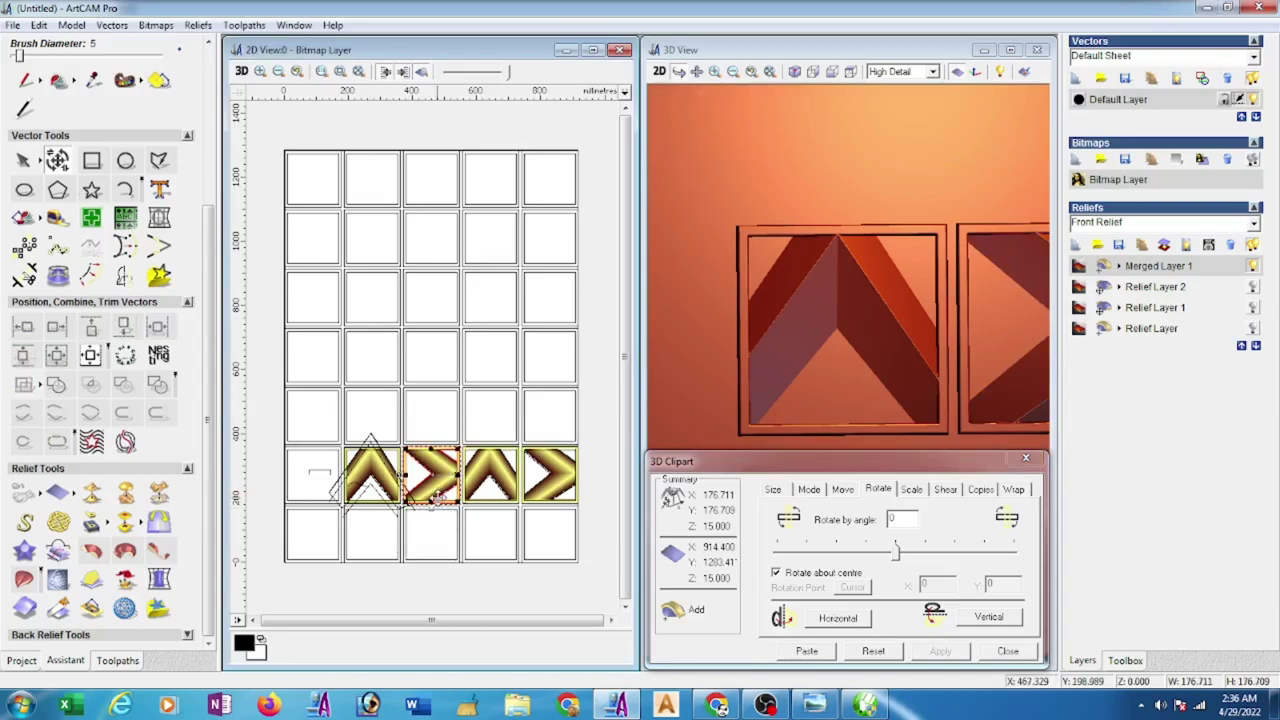
pyautogui.click(290, 490)
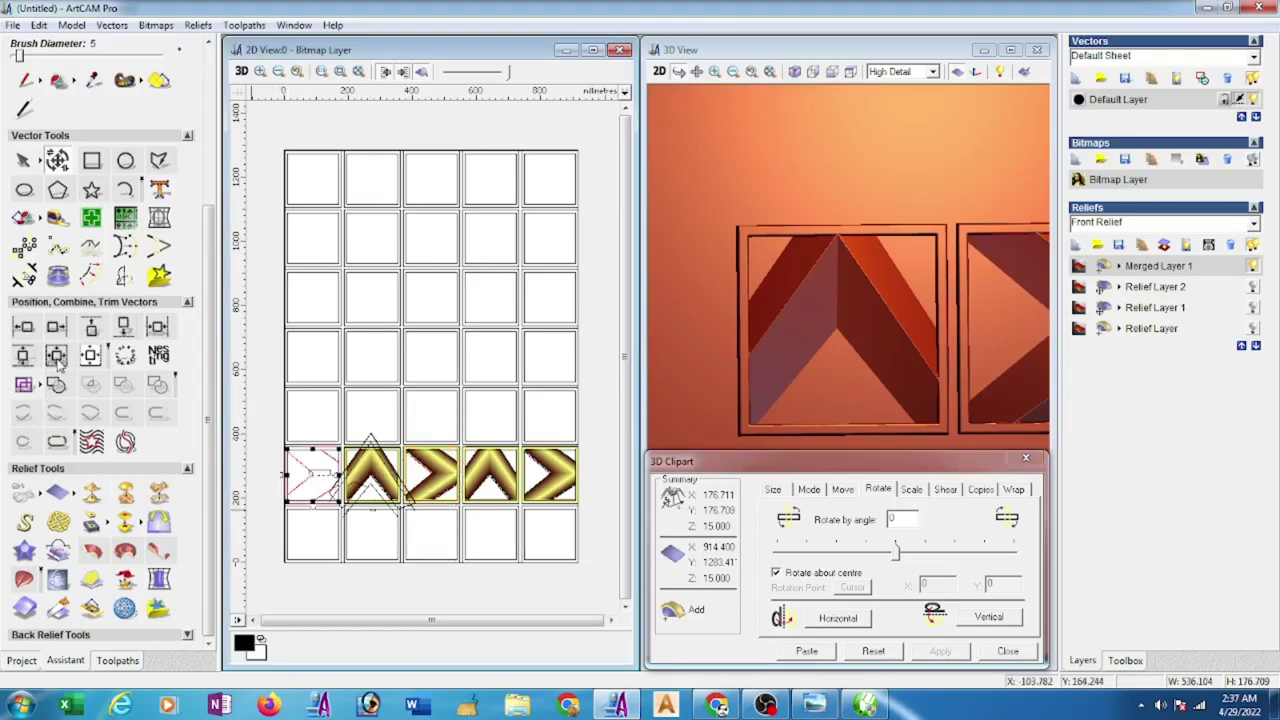
pyautogui.click(826, 653)
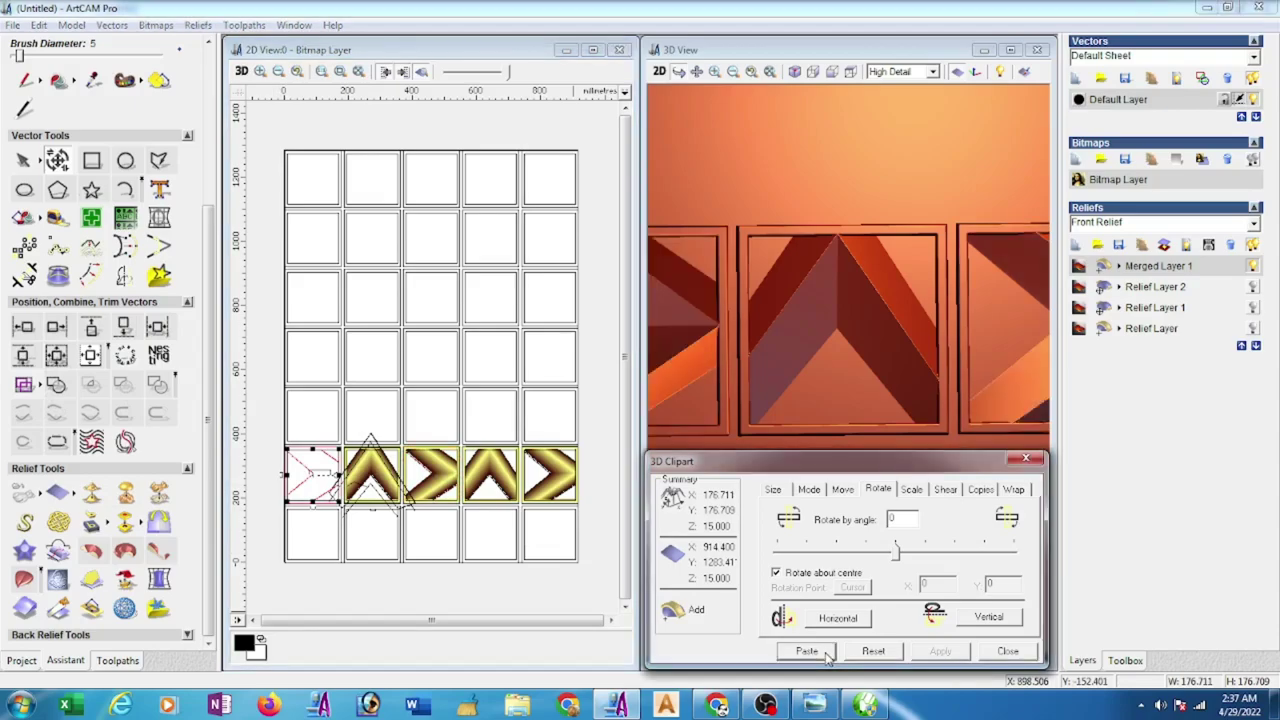
pyautogui.click(814, 705)
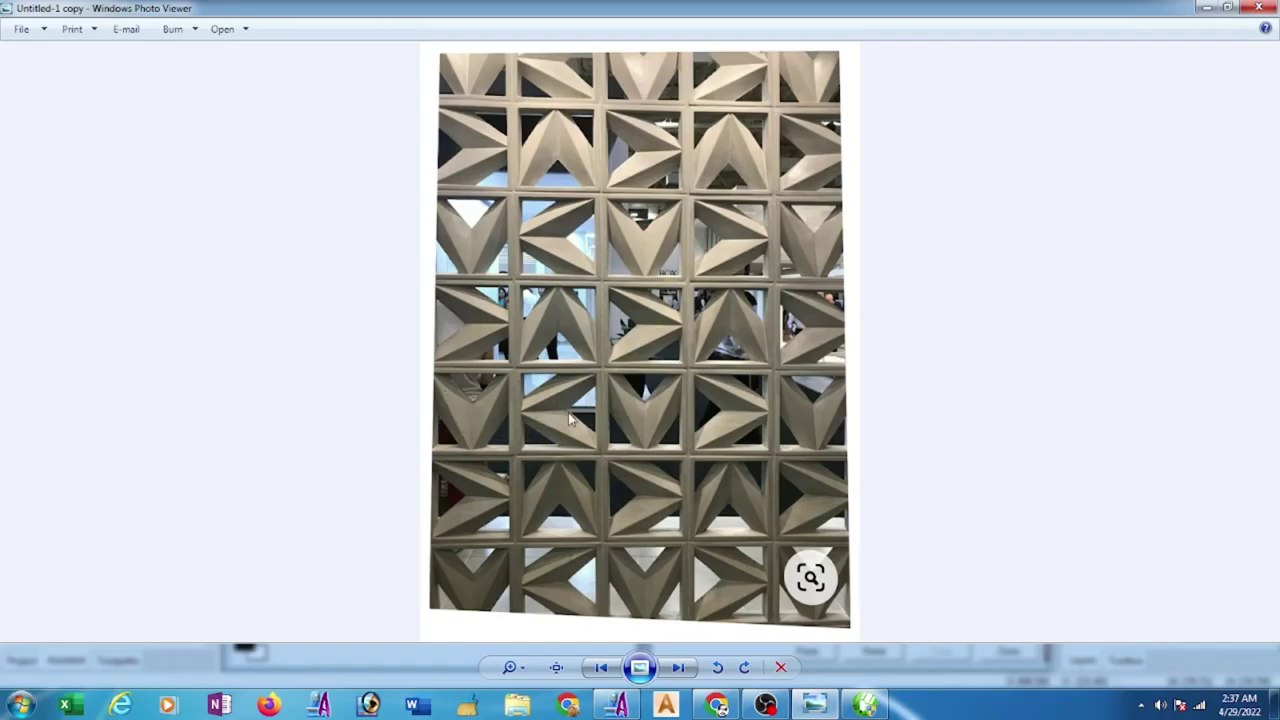
# - Minimize, restore, then minimize the reference photo again to show the ArtCAM grid
pyautogui.click(1205, 7)
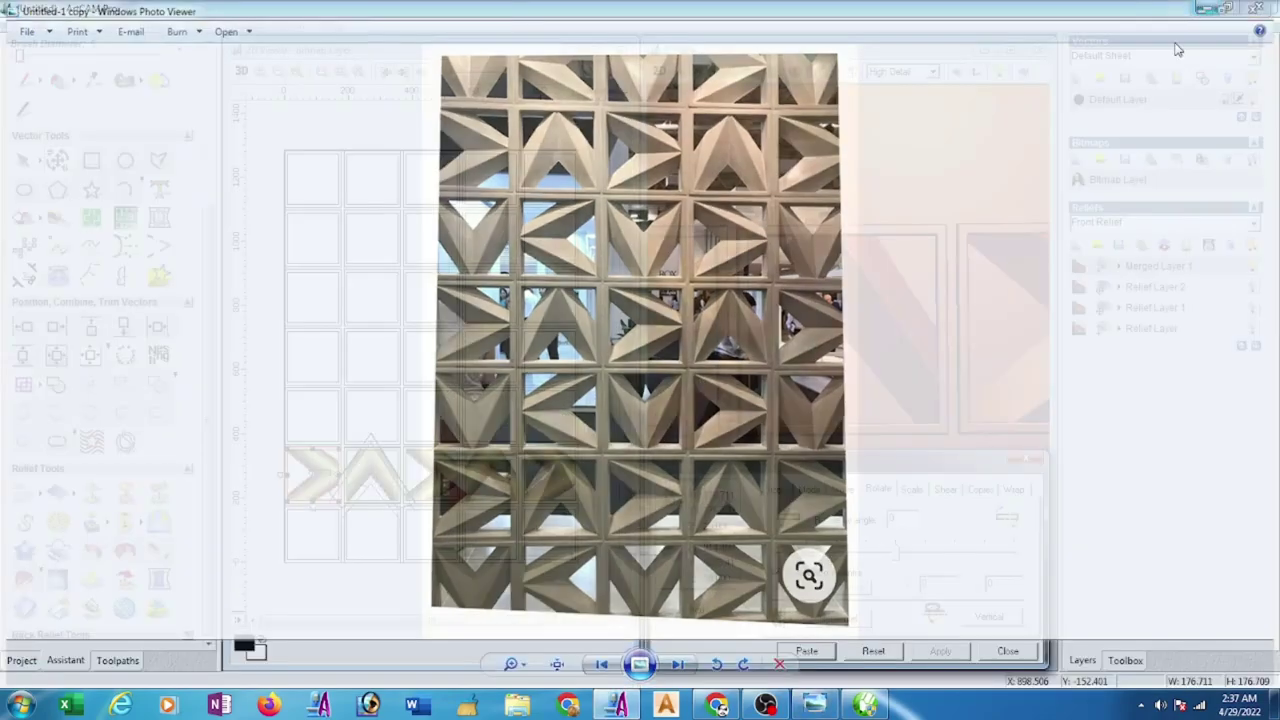
pyautogui.click(814, 705)
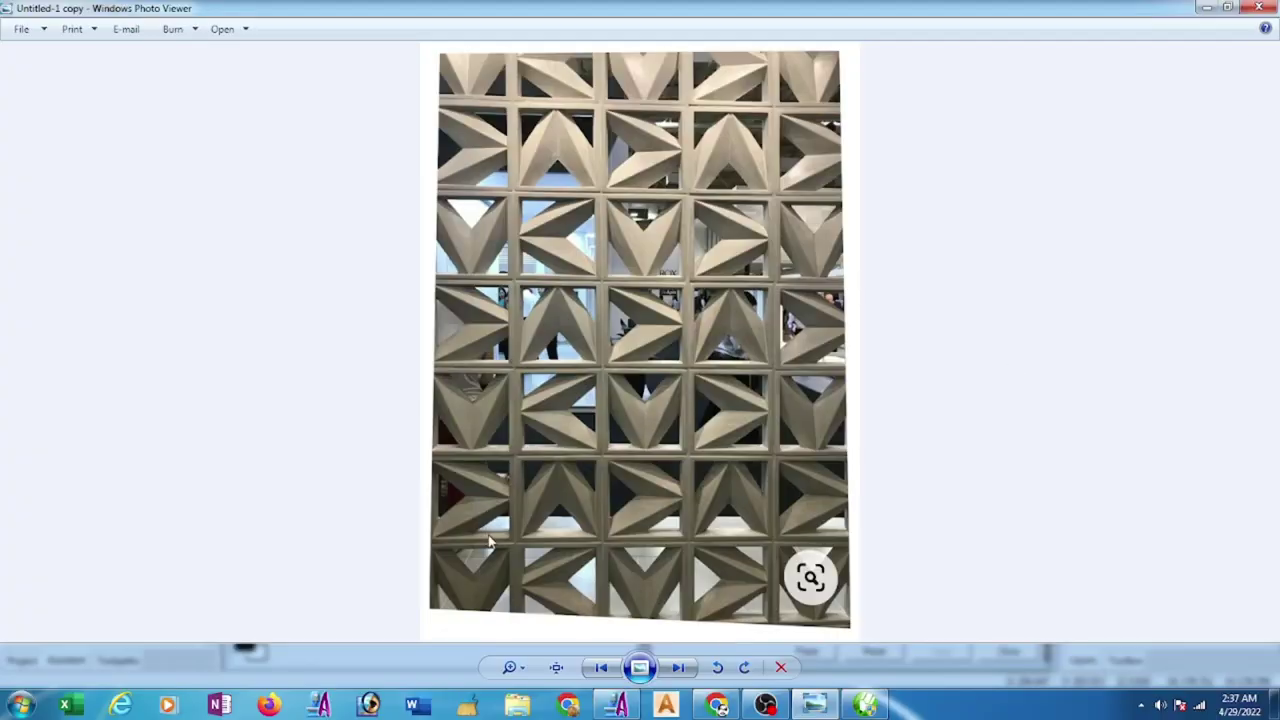
pyautogui.click(1205, 7)
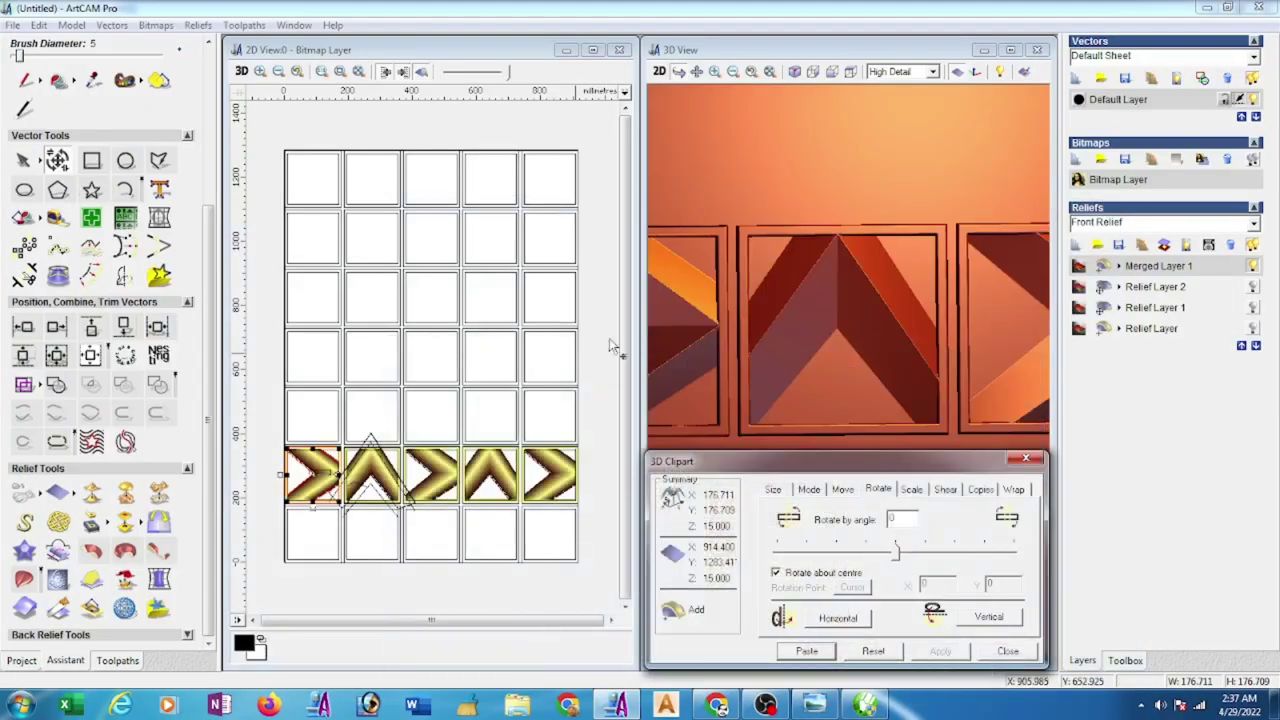
# - Reset the clipart rotation, flip it vertically, and move its outline into the bottom row's second frame
pyautogui.click(381, 596)
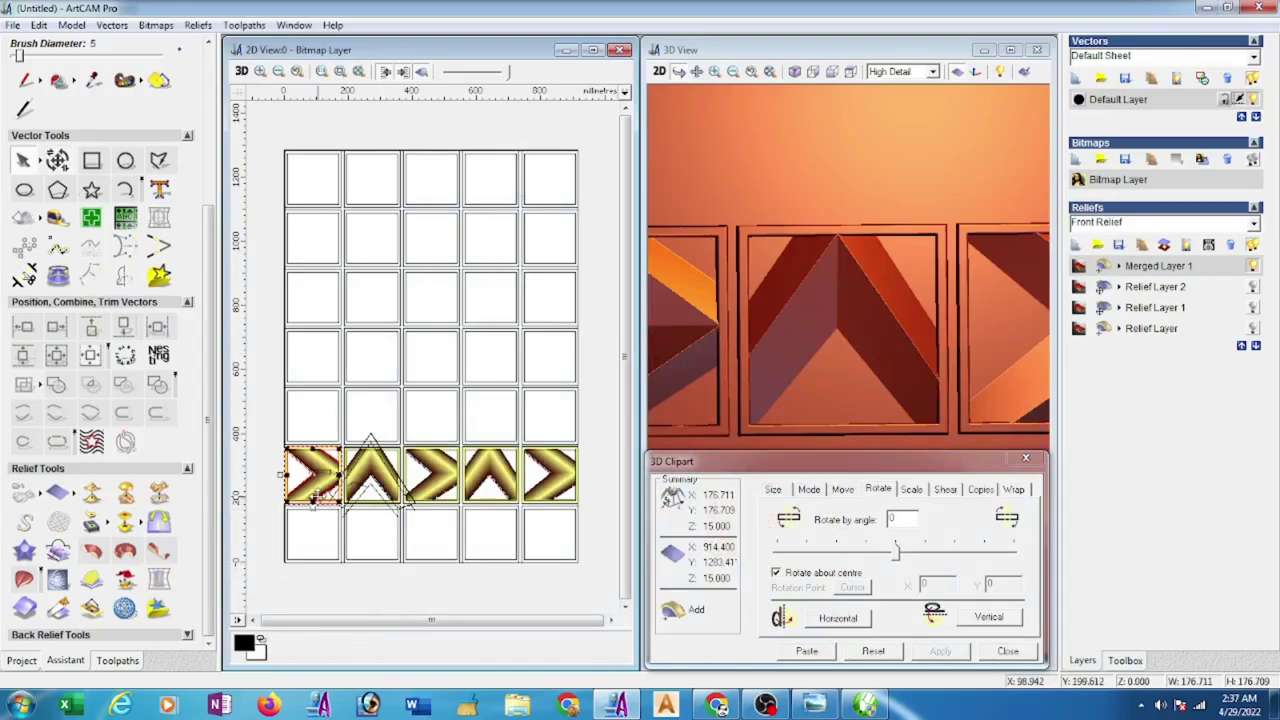
pyautogui.click(872, 651)
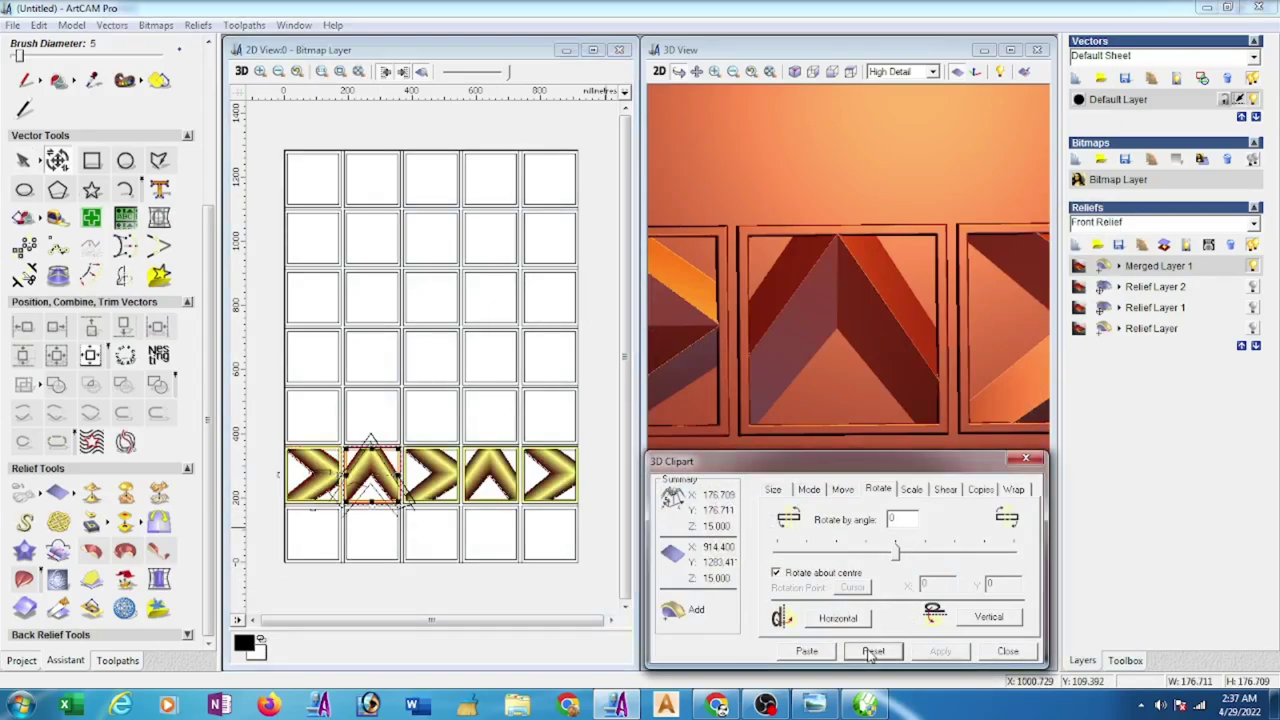
pyautogui.click(980, 620)
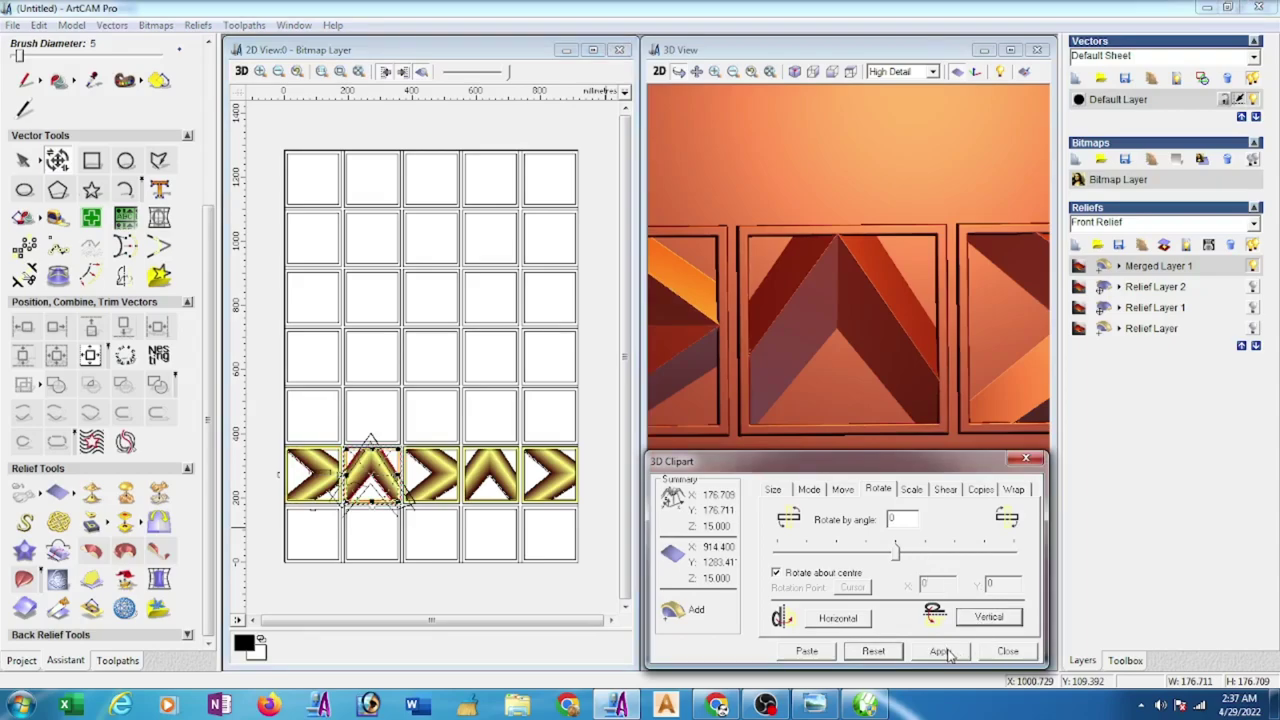
pyautogui.click(942, 651)
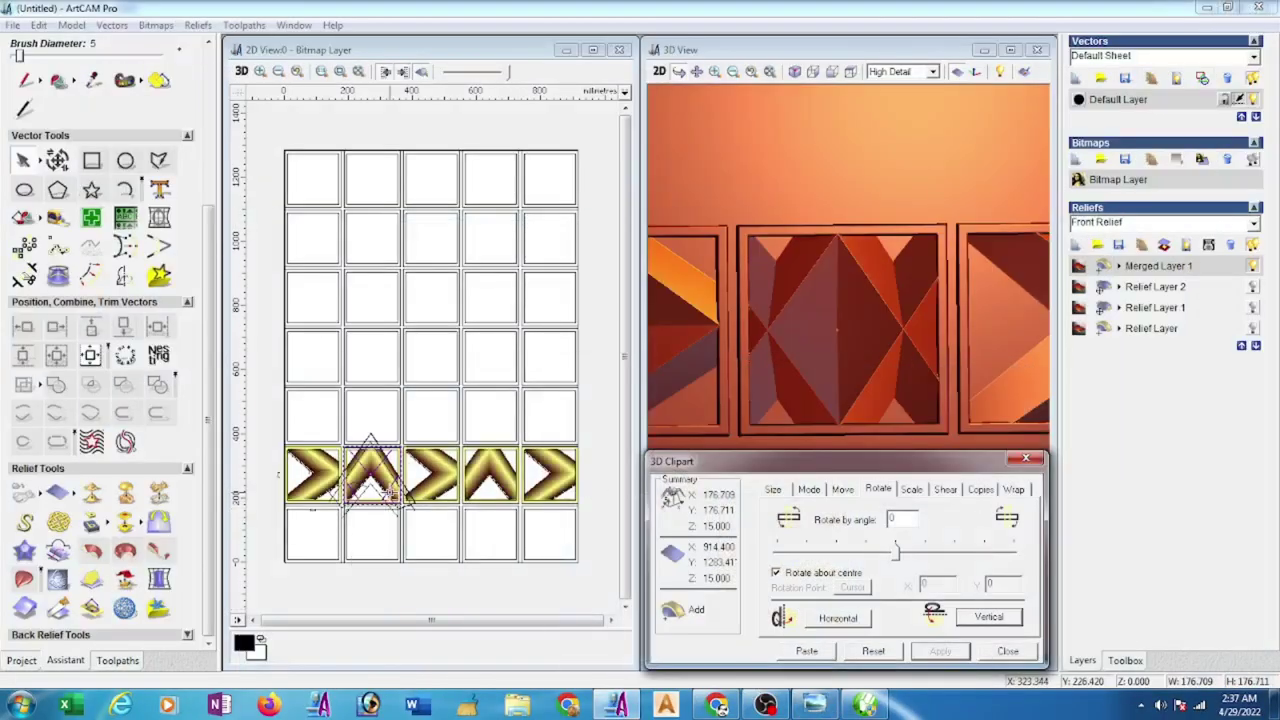
pyautogui.moveTo(393, 495); pyautogui.dragTo(407, 565)
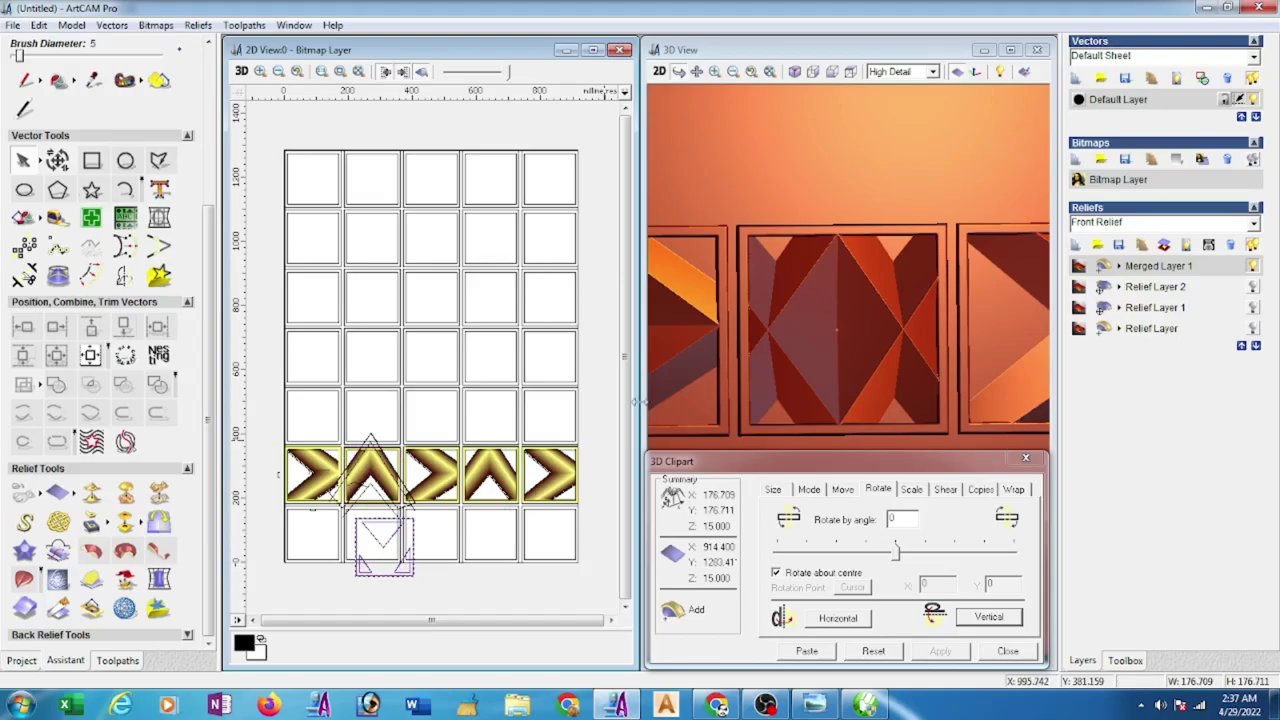
# - Paste a downward V-chevron relief into the bottom-left frame
pyautogui.scroll(-2, 770, 290)
pyautogui.scroll(-2, 777, 292)
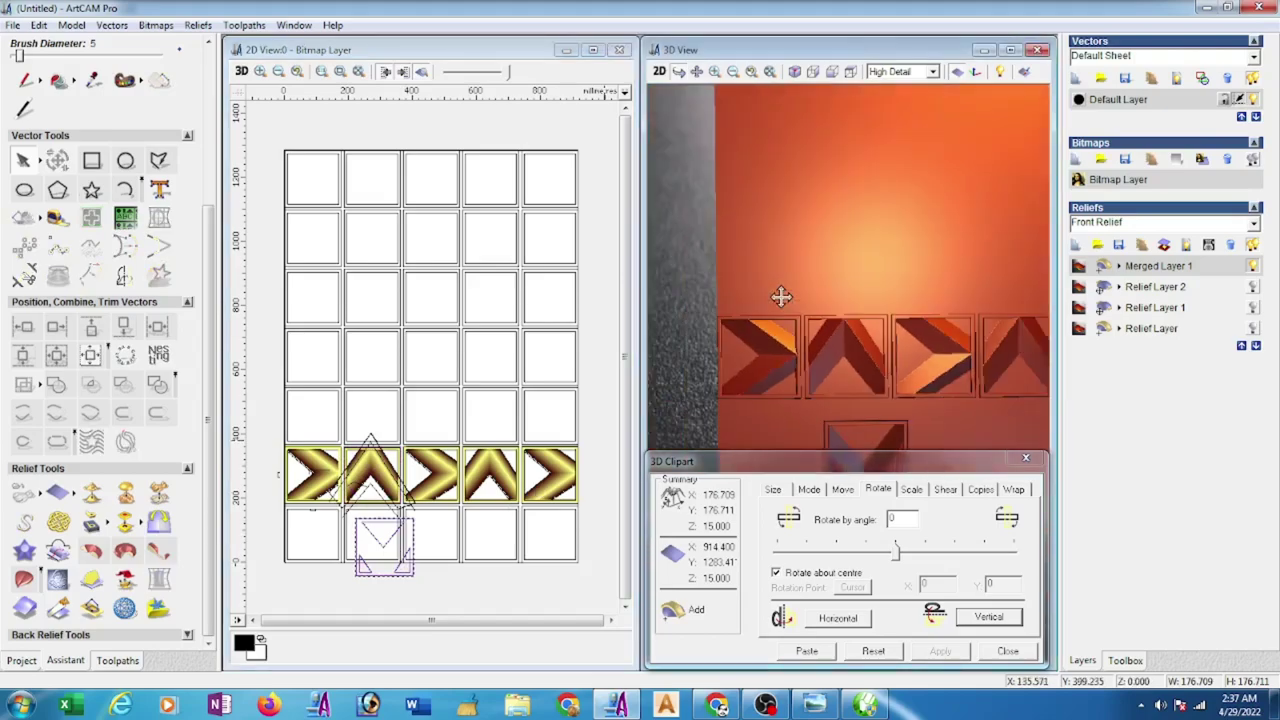
pyautogui.scroll(-2, 777, 292)
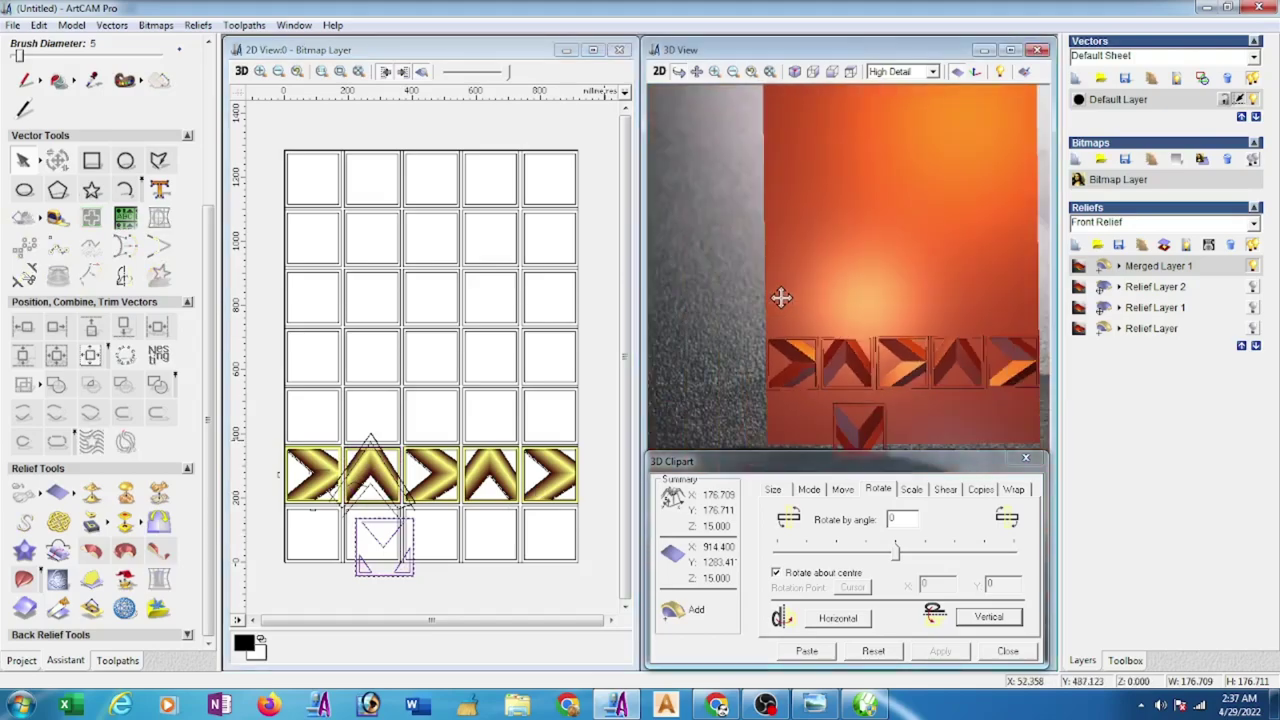
pyautogui.click(340, 548)
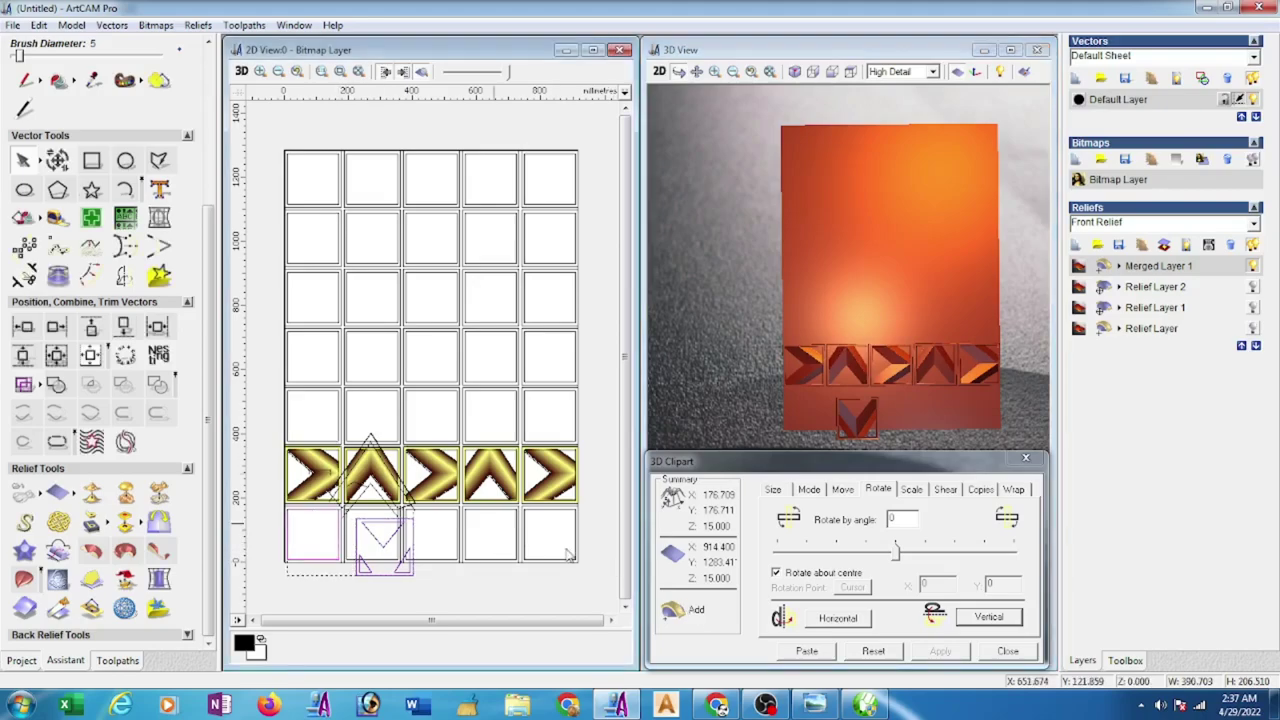
pyautogui.click(56, 357)
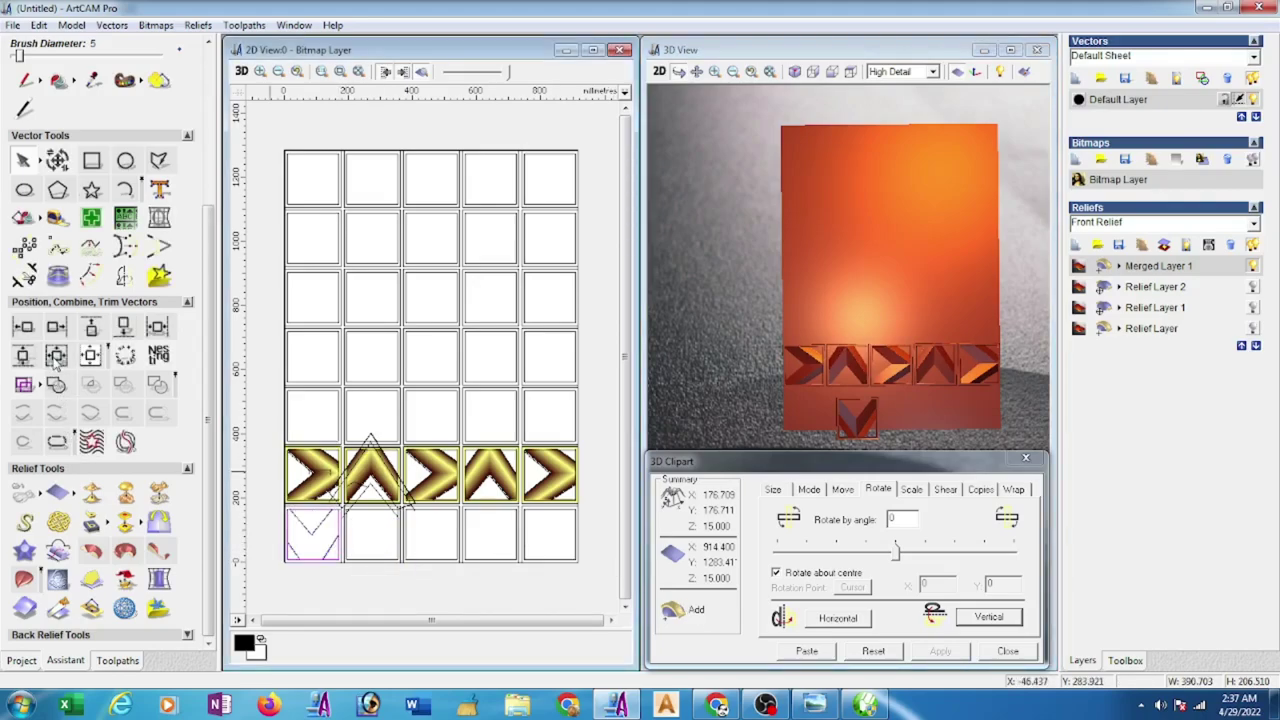
pyautogui.click(806, 652)
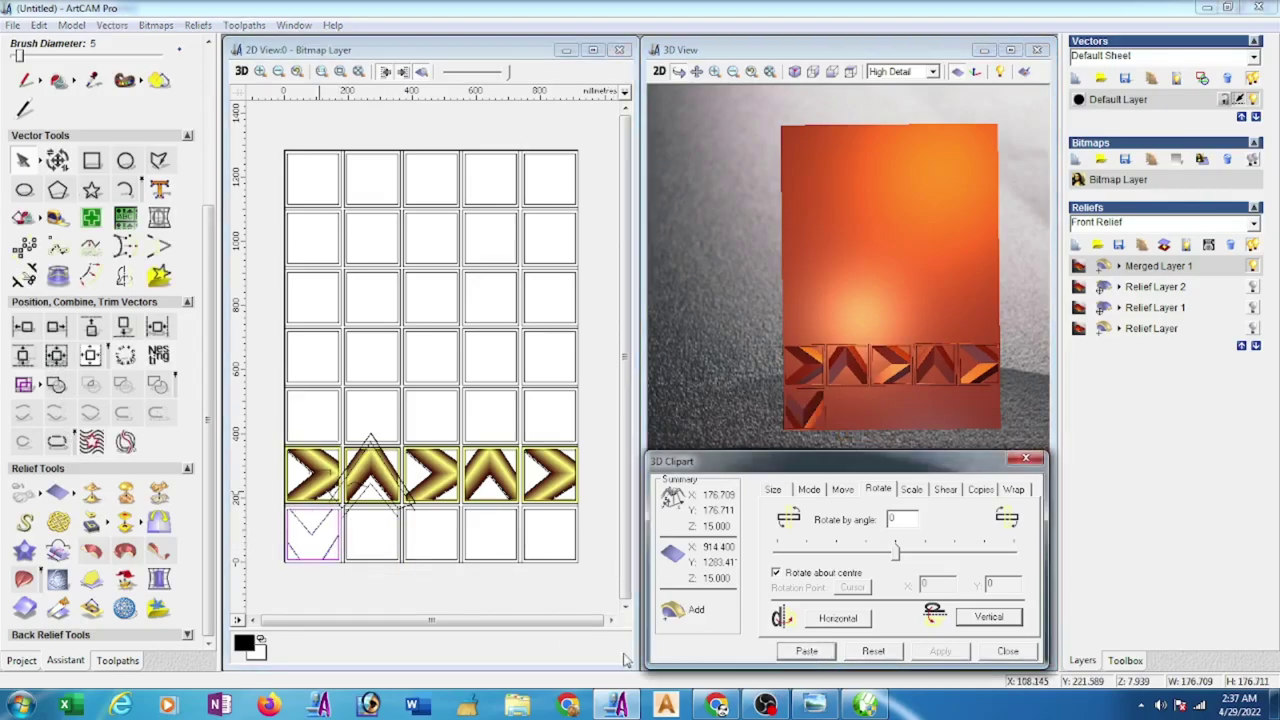
pyautogui.click(410, 572)
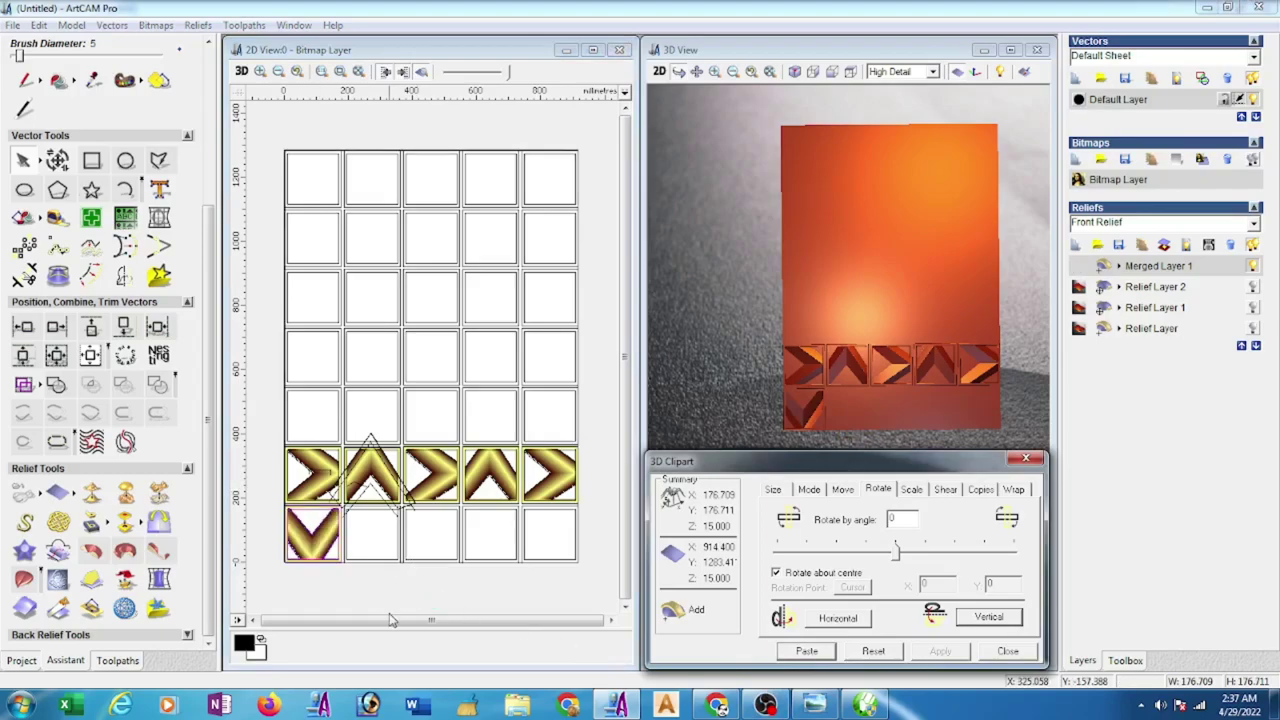
# - Paste a V-chevron relief into the third bottom frame
pyautogui.click(318, 552)
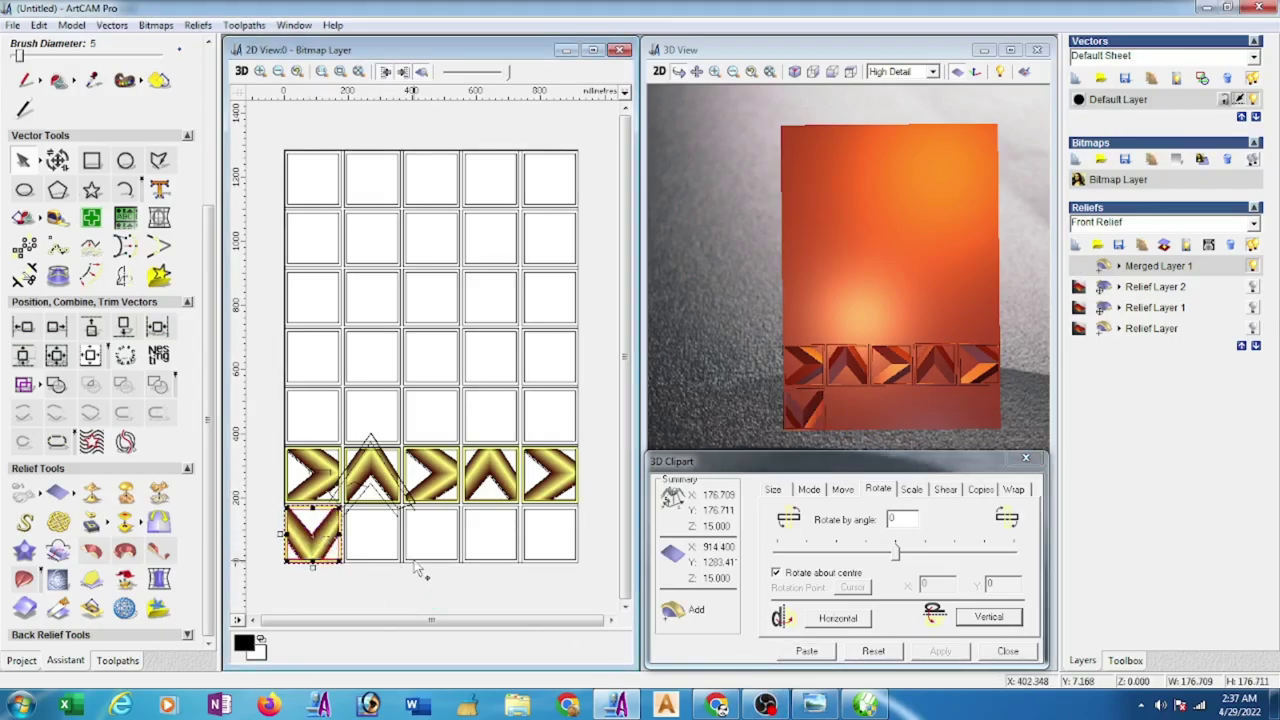
pyautogui.click(56, 355)
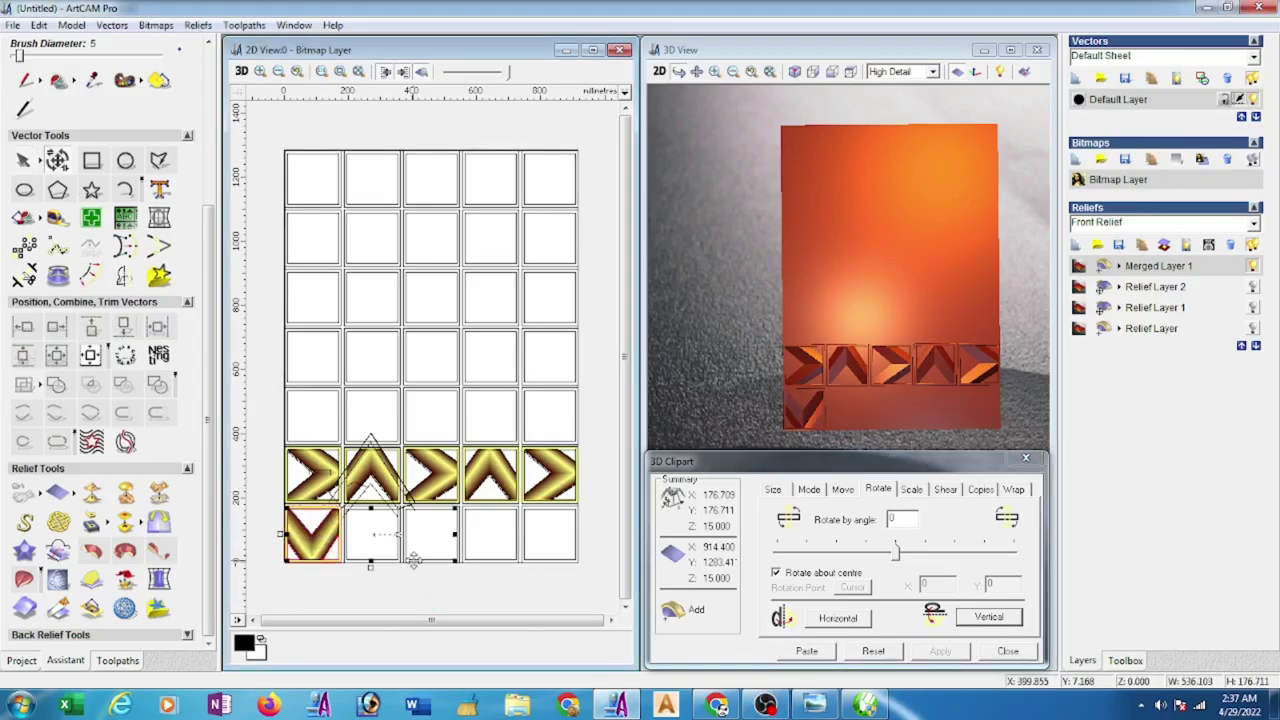
pyautogui.click(61, 360)
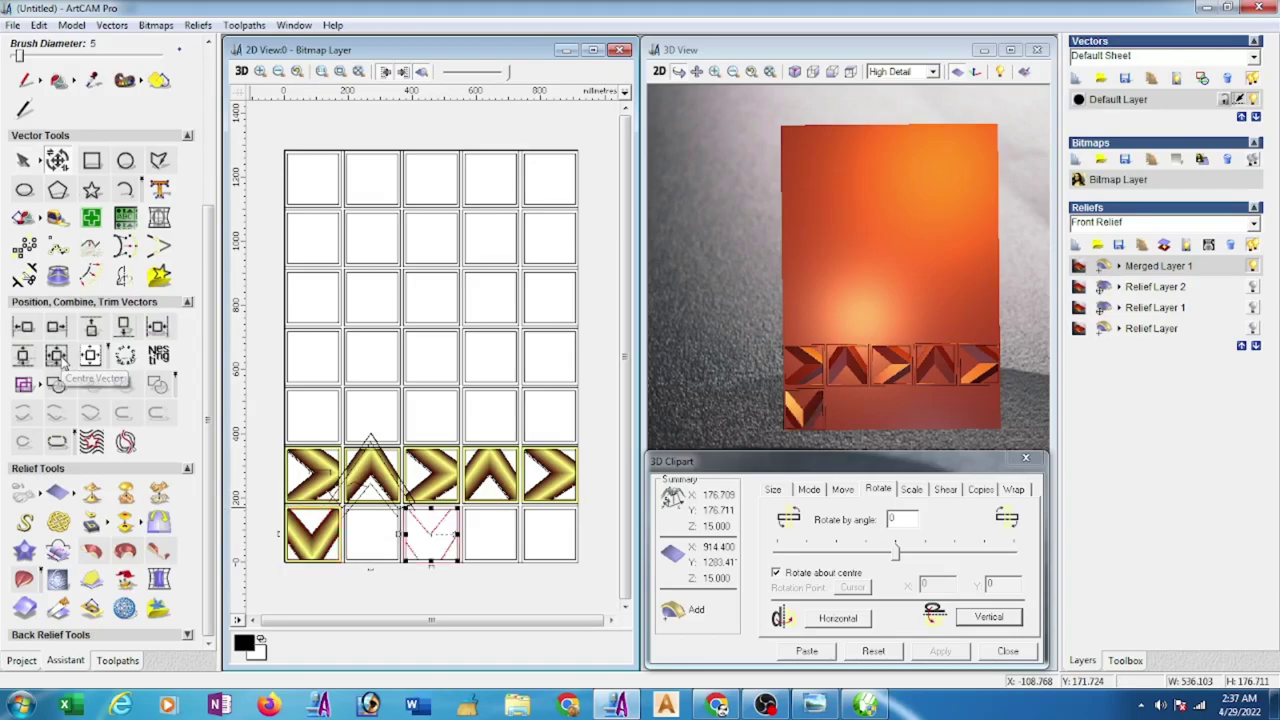
pyautogui.click(807, 652)
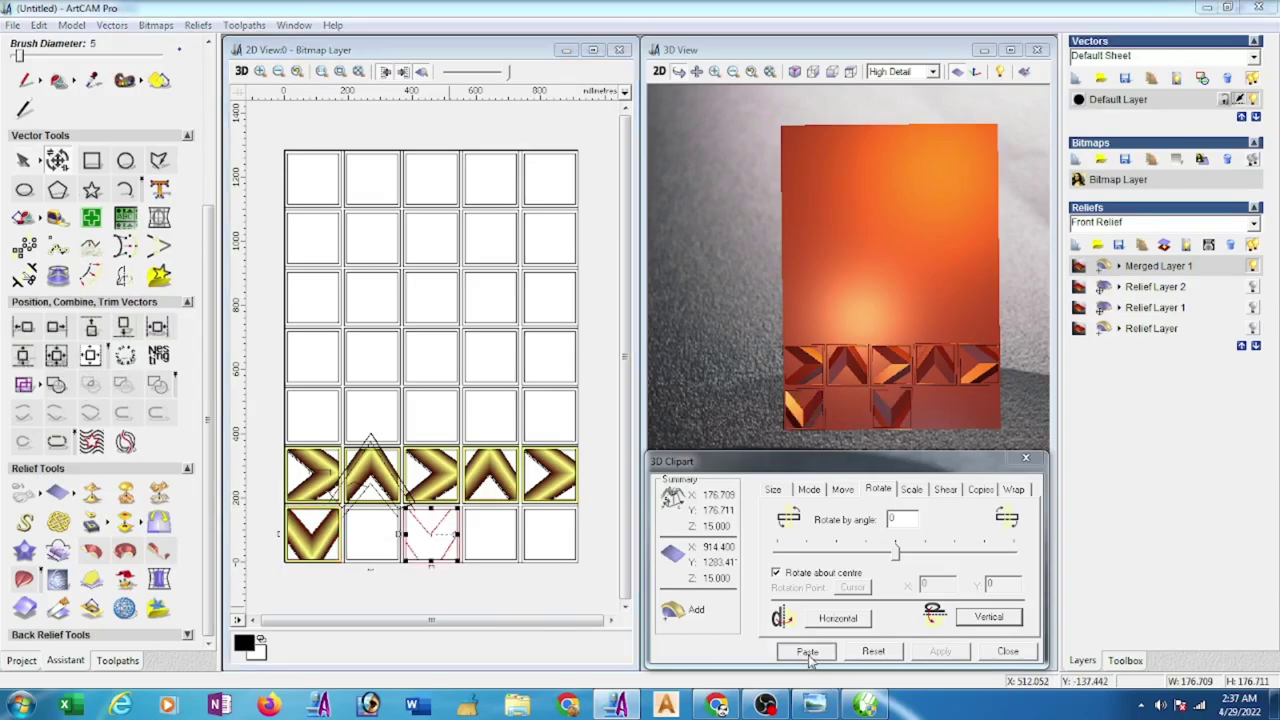
pyautogui.click(510, 610)
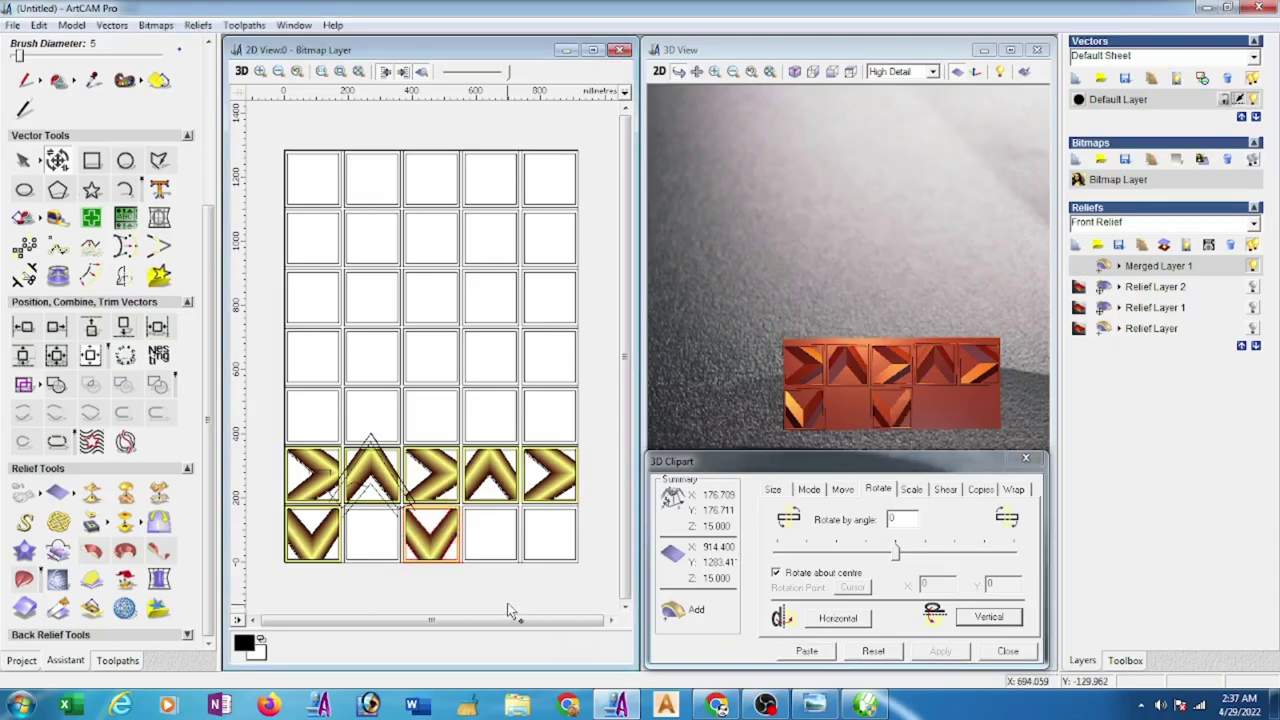
# - Rotate the chevron clipart 90 degrees and mirror it horizontally for the bottom-right frame
pyautogui.click(450, 553)
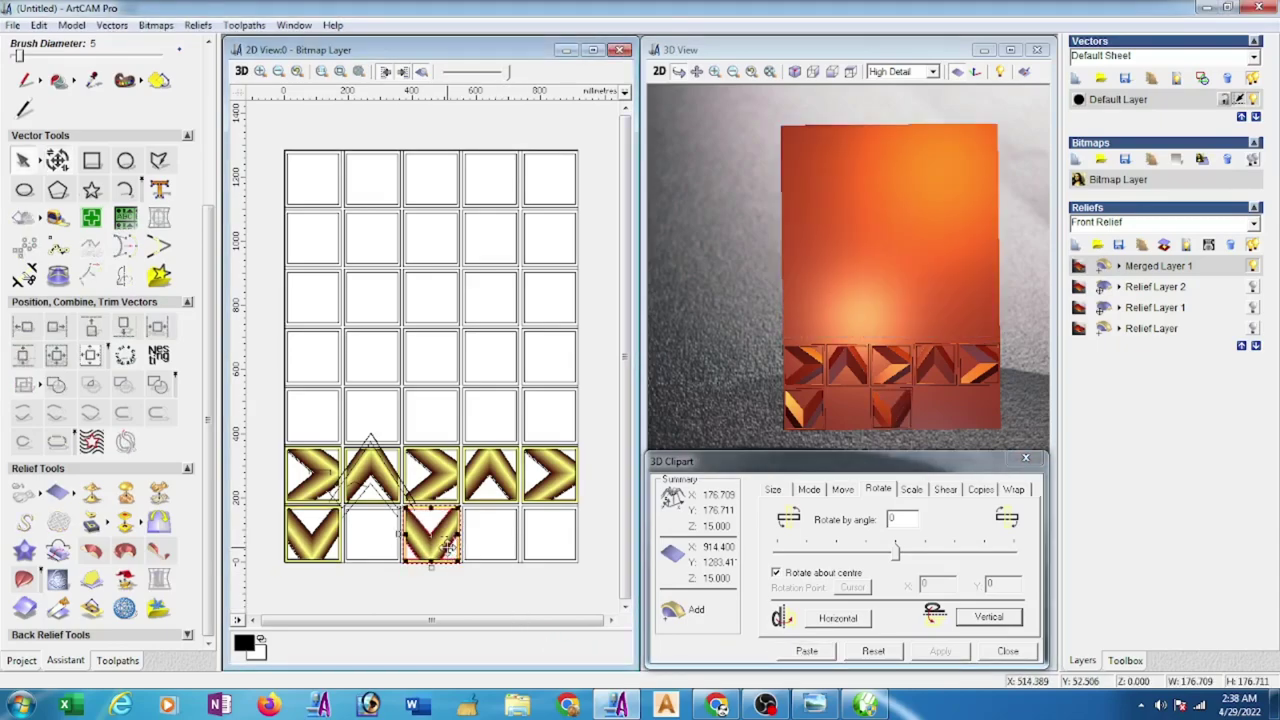
pyautogui.click(518, 556)
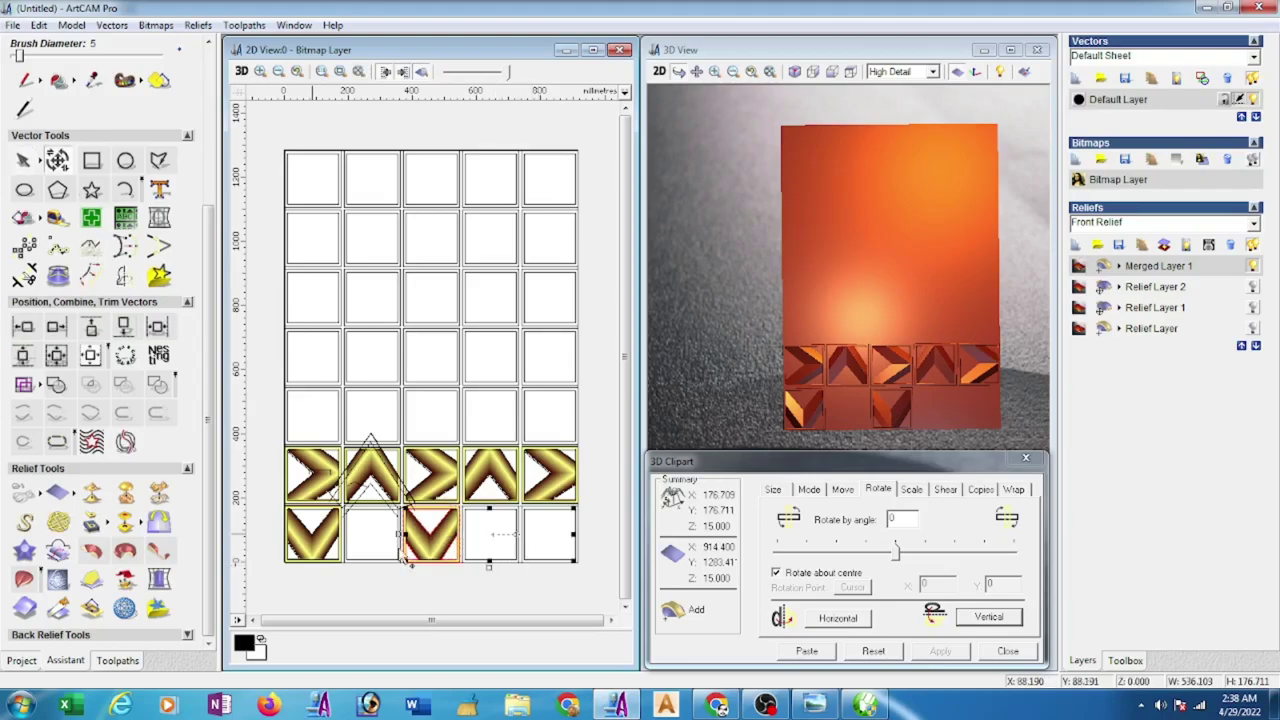
pyautogui.click(57, 360)
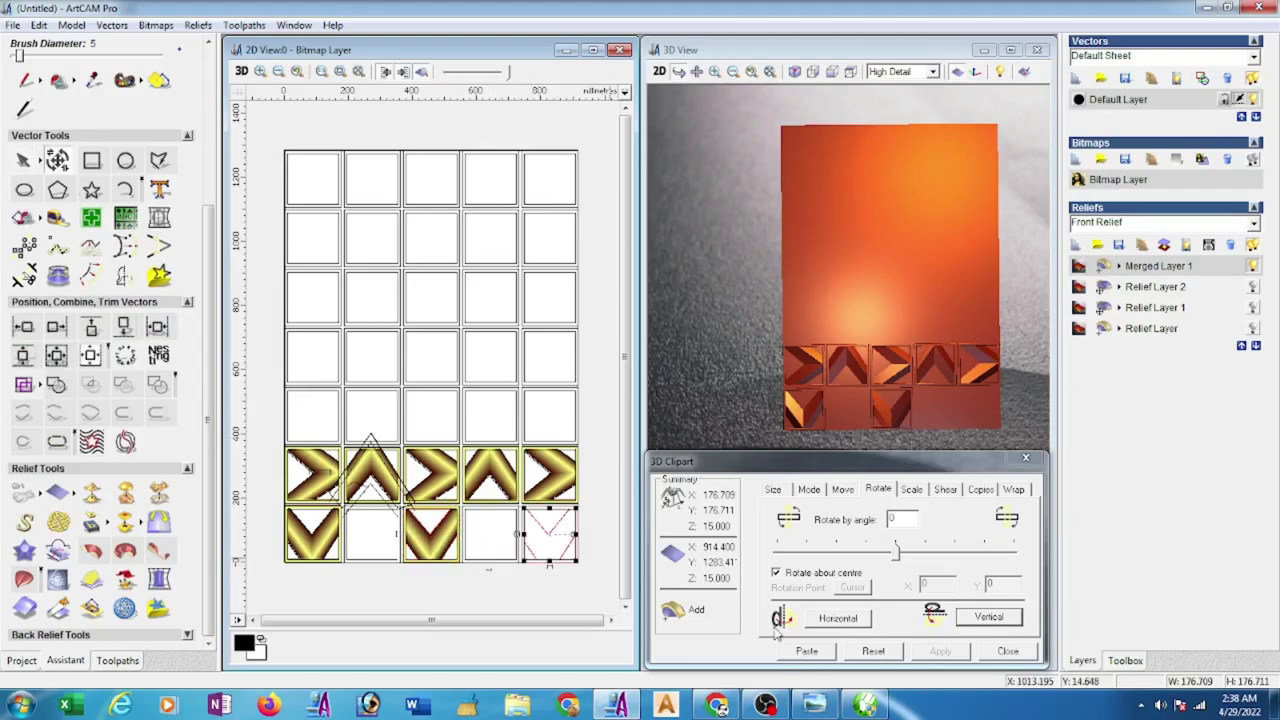
pyautogui.click(816, 706)
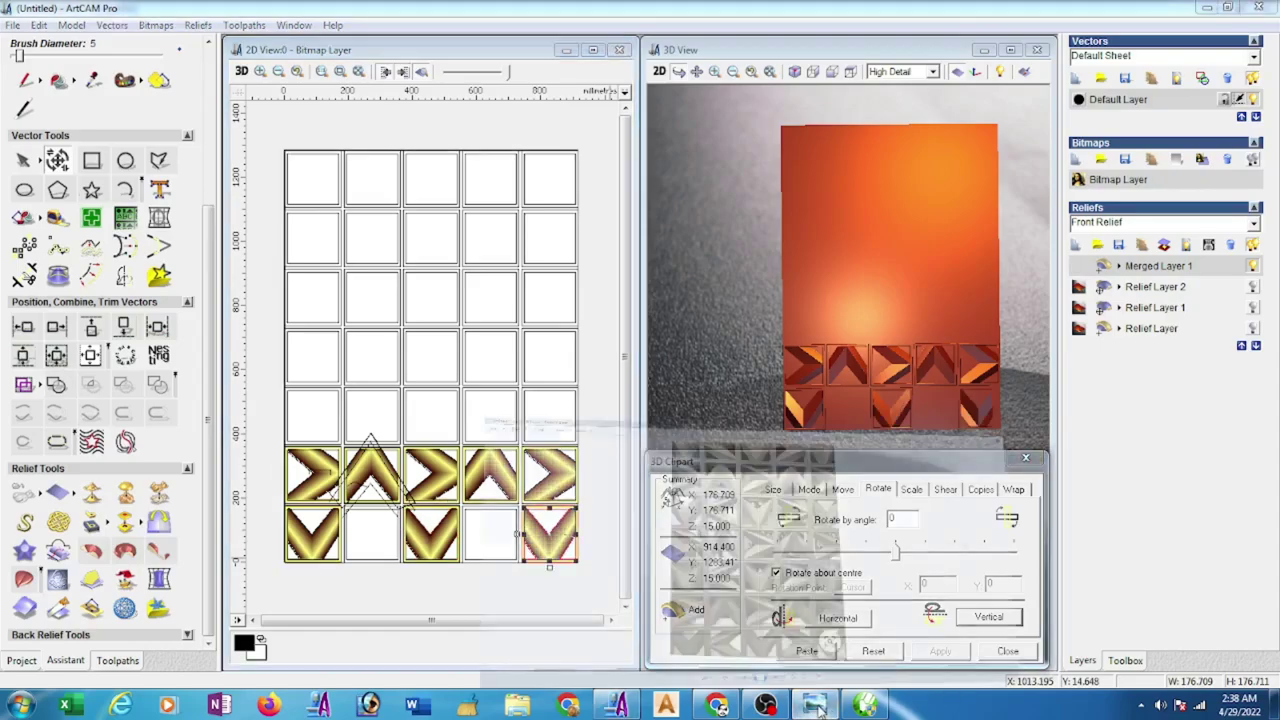
pyautogui.click(816, 706)
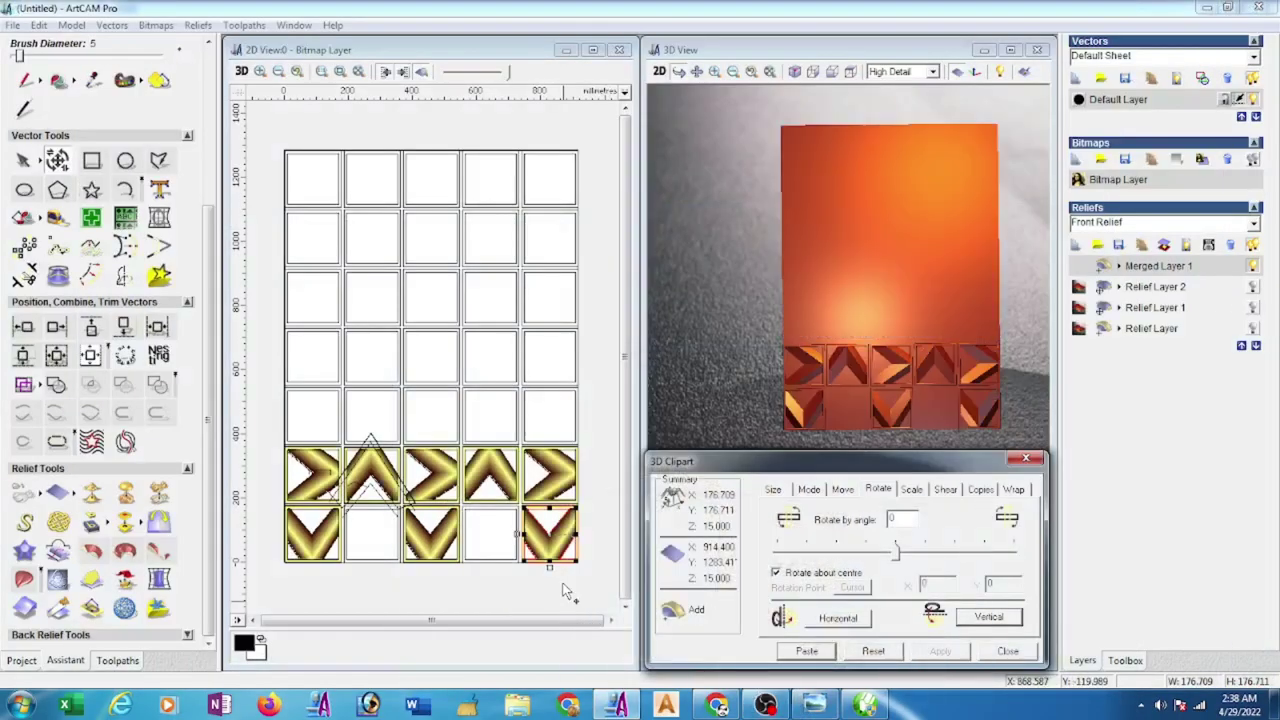
pyautogui.doubleClick(892, 518)
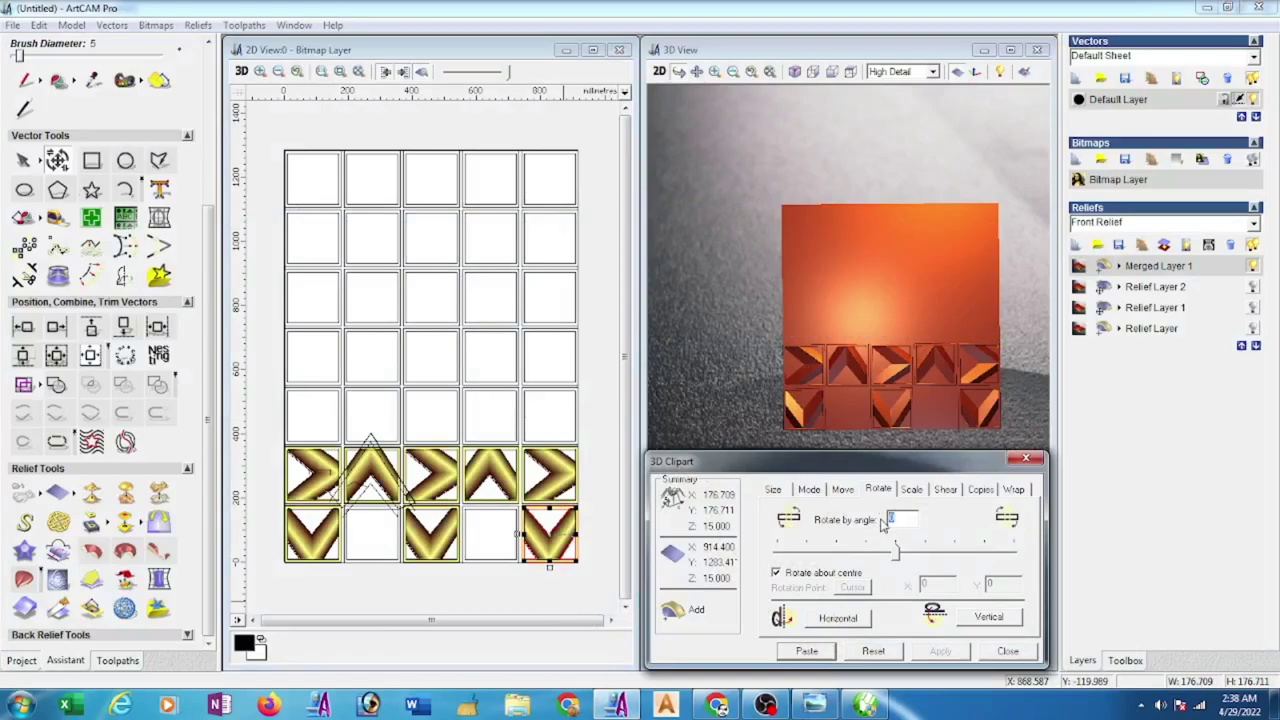
pyautogui.press('BackSpace')
pyautogui.click(953, 656)
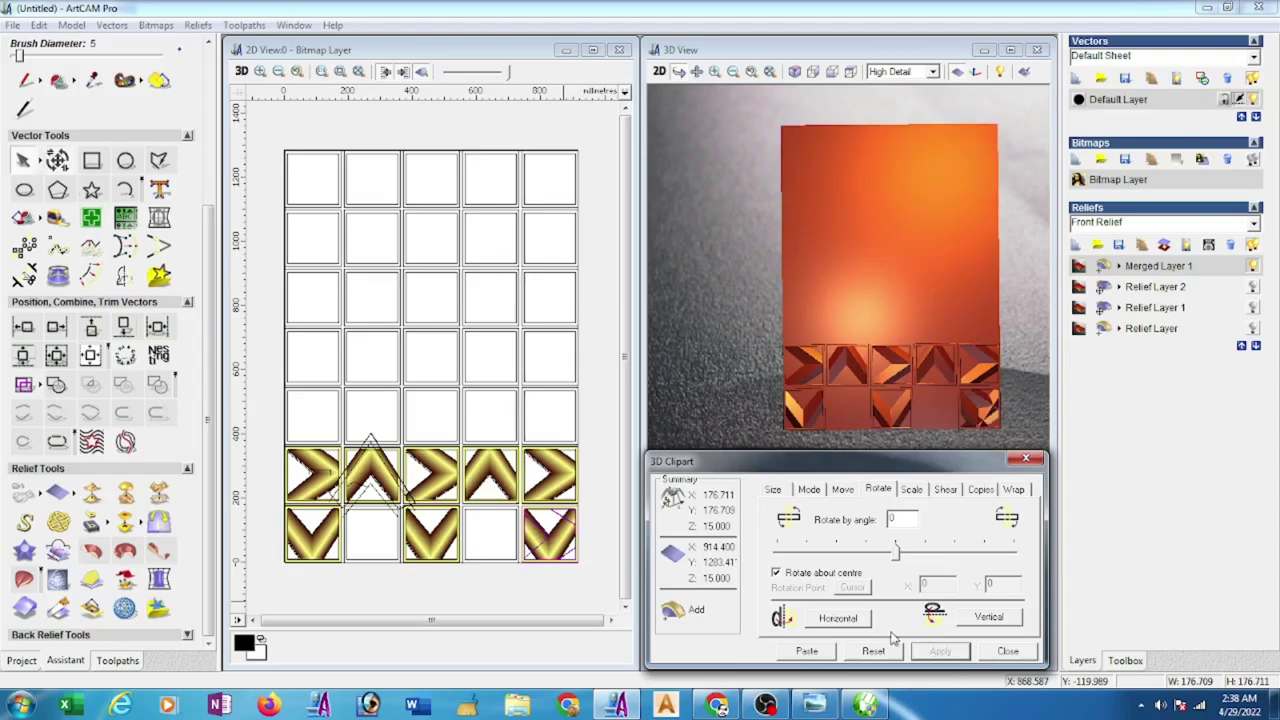
pyautogui.click(849, 622)
pyautogui.click(939, 655)
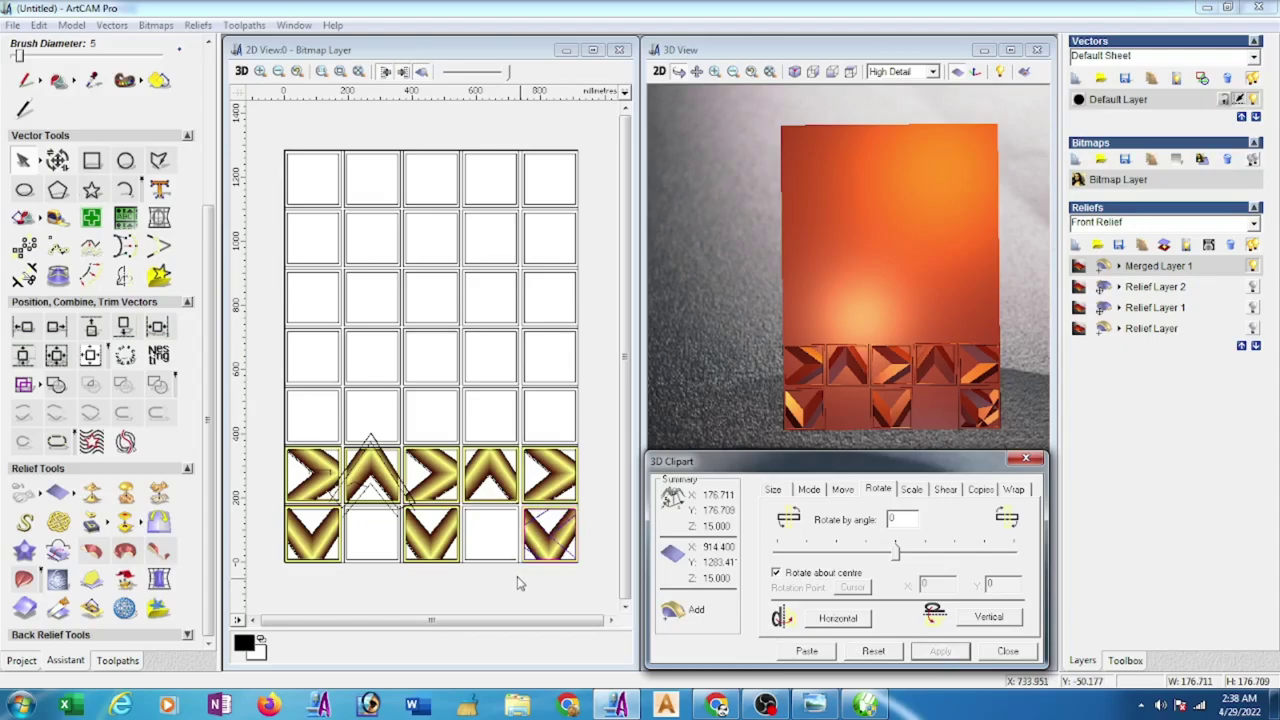
# - Paste the chevron relief into the fourth and second bottom frames
pyautogui.click(554, 548)
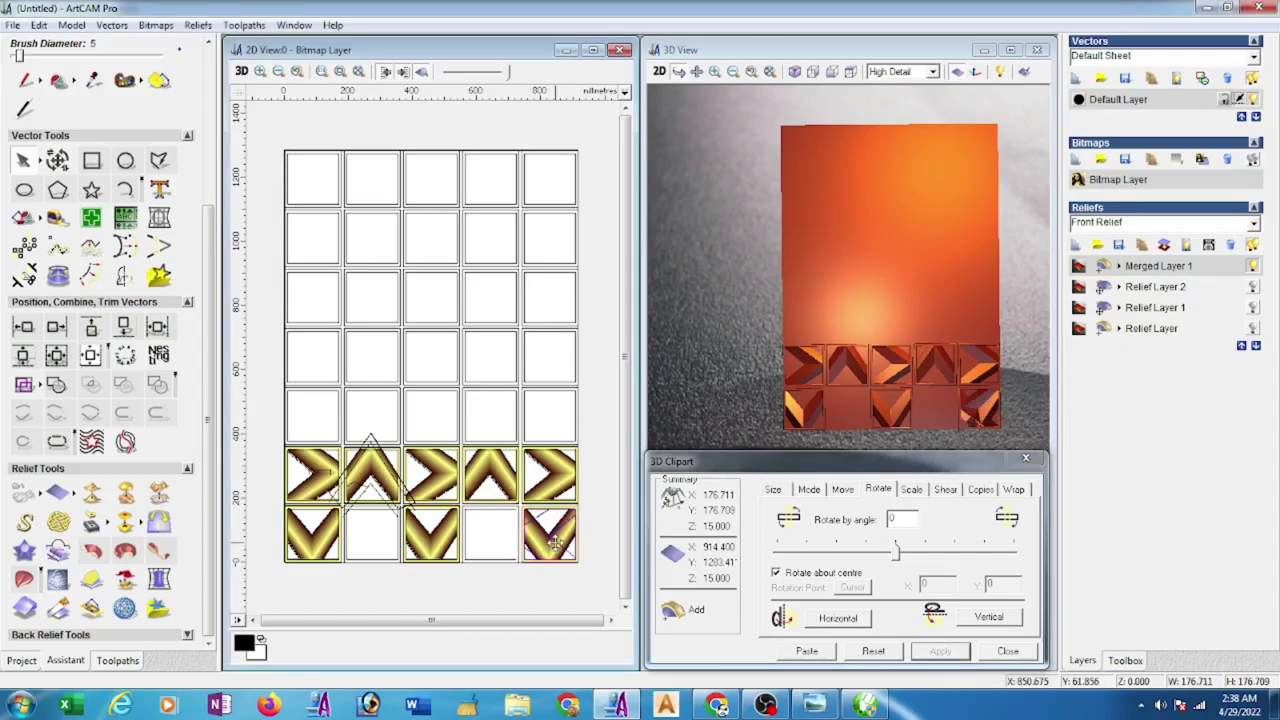
pyautogui.keyDown('shift'); pyautogui.click(490, 564); pyautogui.keyUp('shift')
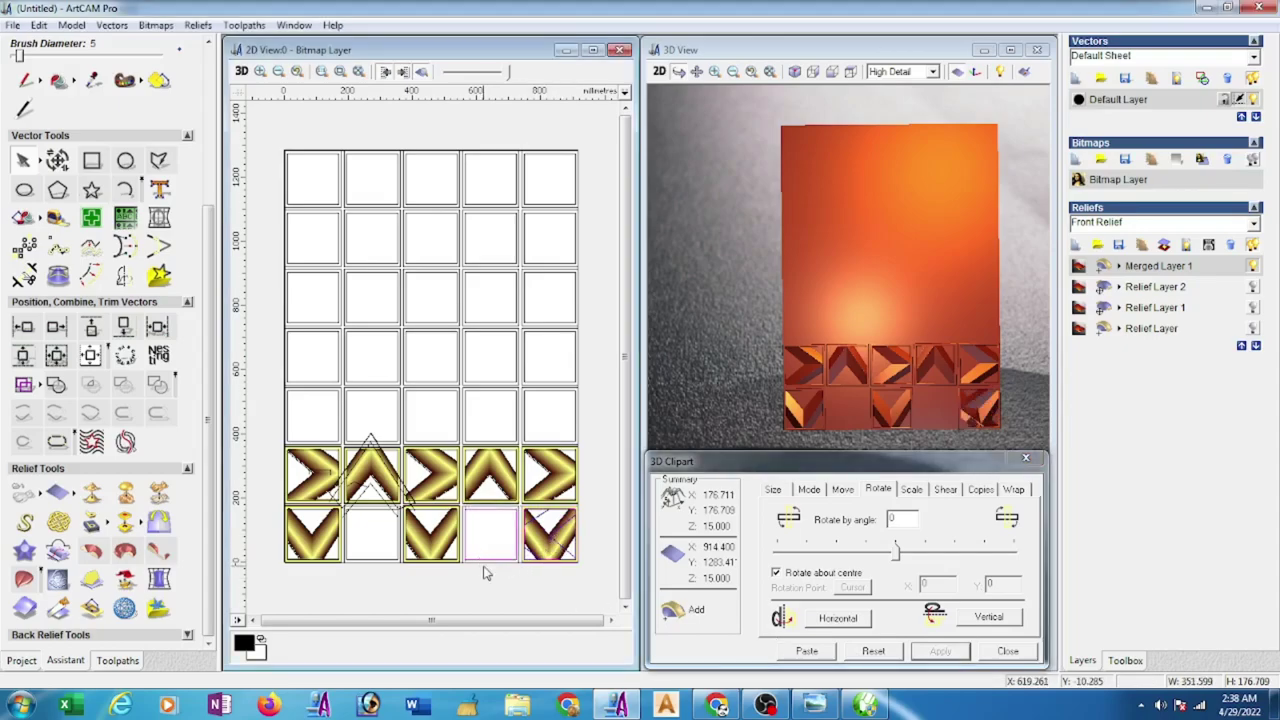
pyautogui.click(56, 355)
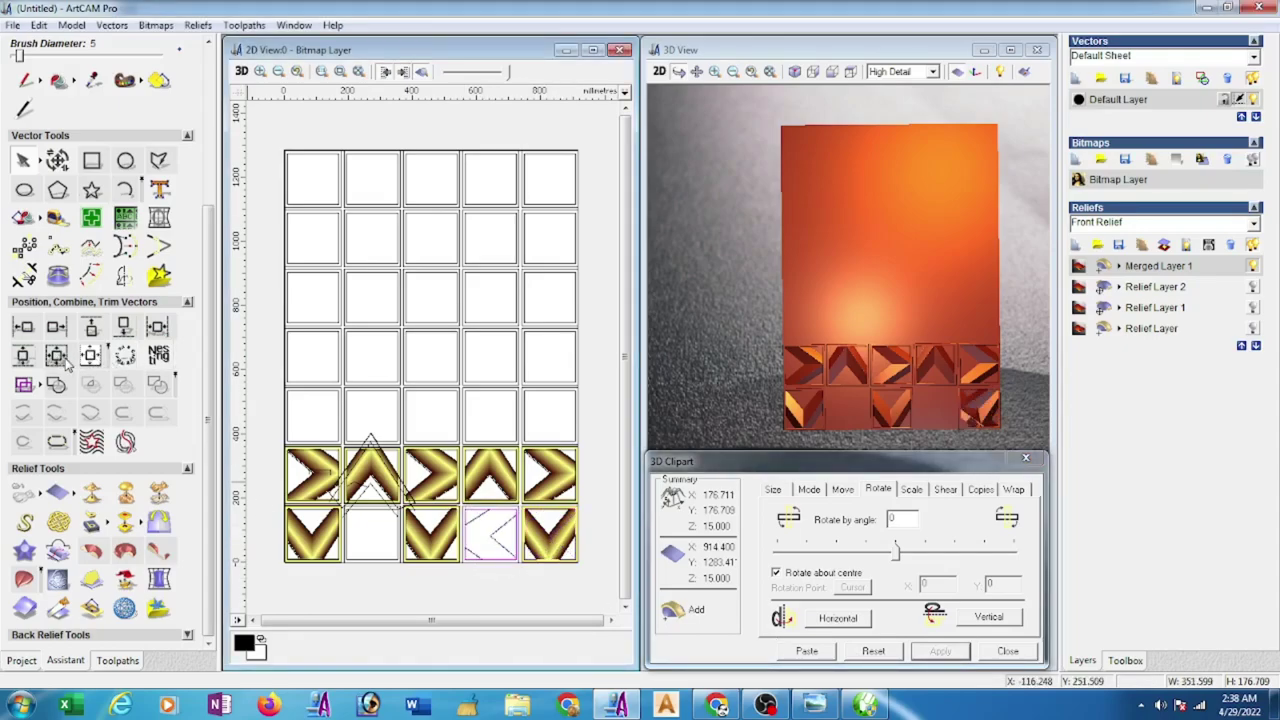
pyautogui.click(807, 651)
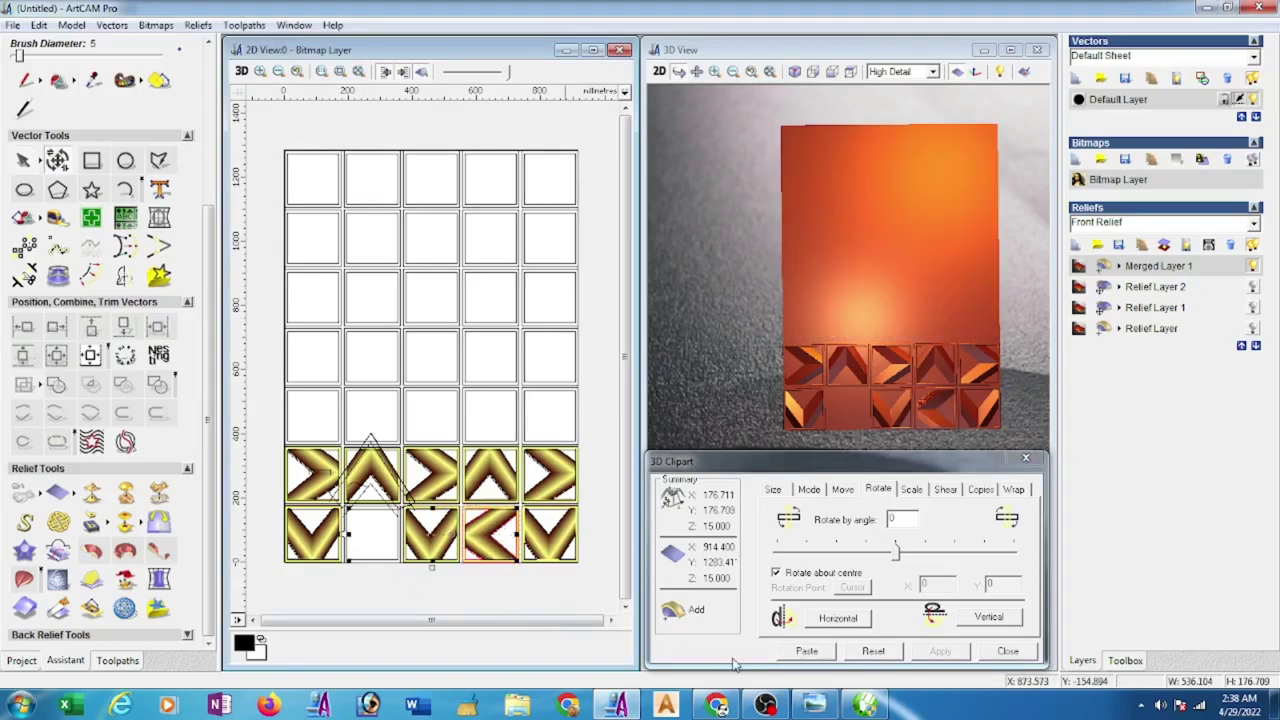
pyautogui.click(56, 357)
pyautogui.click(808, 652)
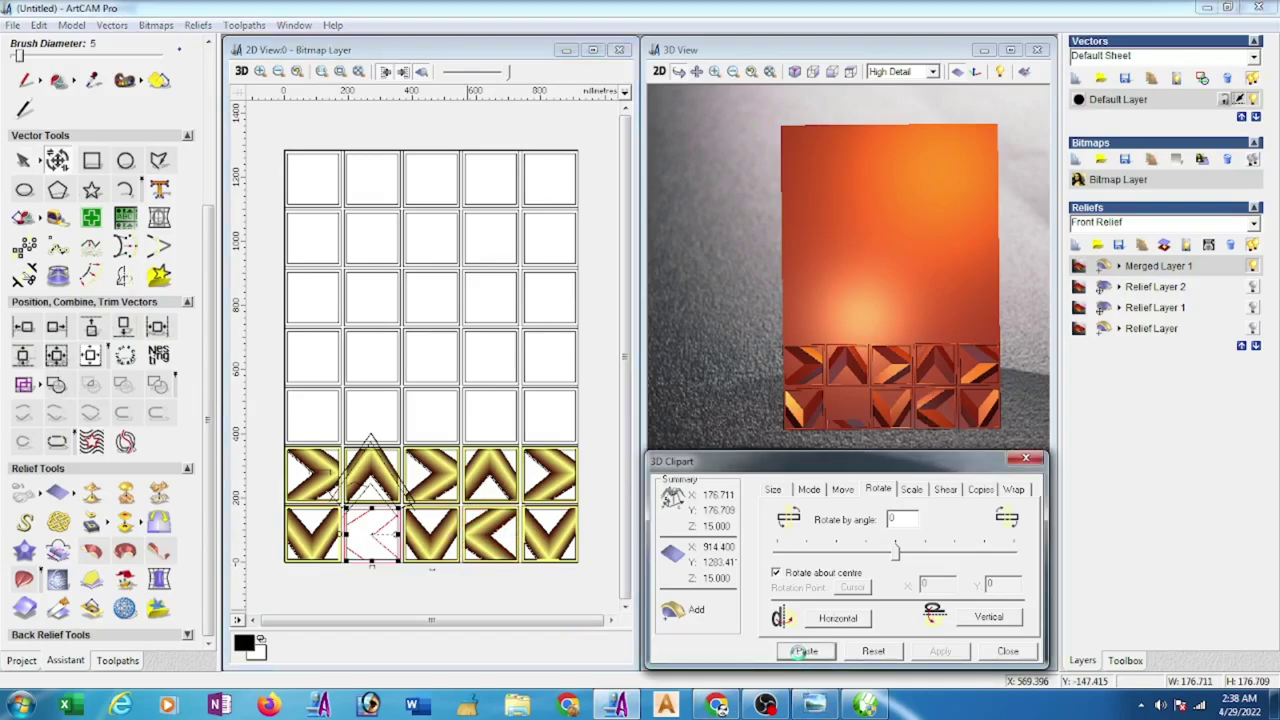
# - Check the bottom row against the reference photo, deselect the tile, and close the 3D Clipart dialog
pyautogui.click(812, 706)
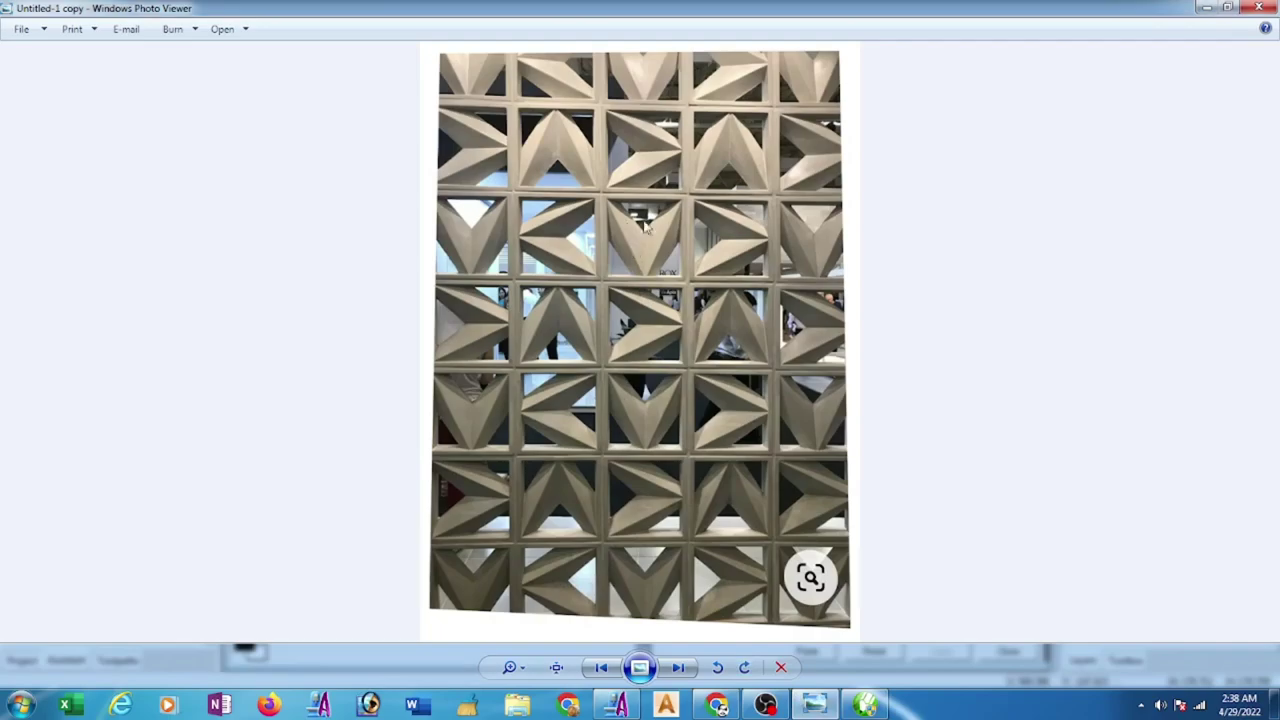
pyautogui.click(1208, 8)
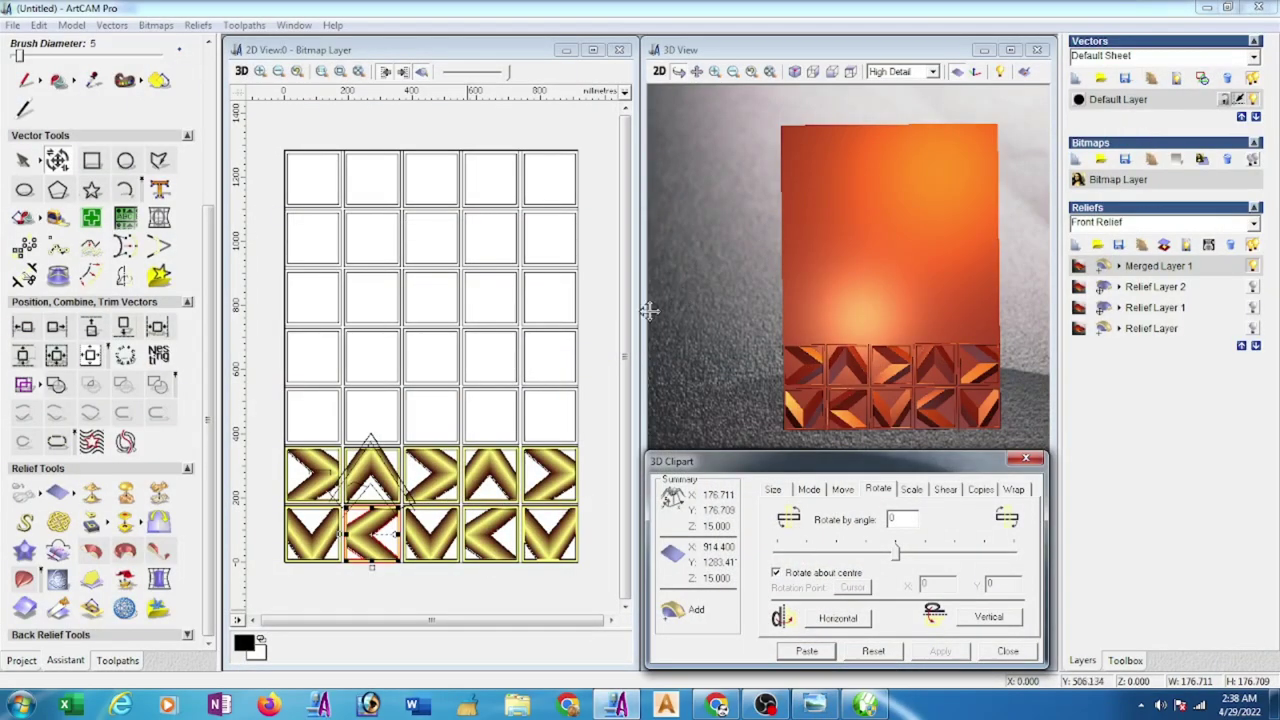
pyautogui.click(597, 356)
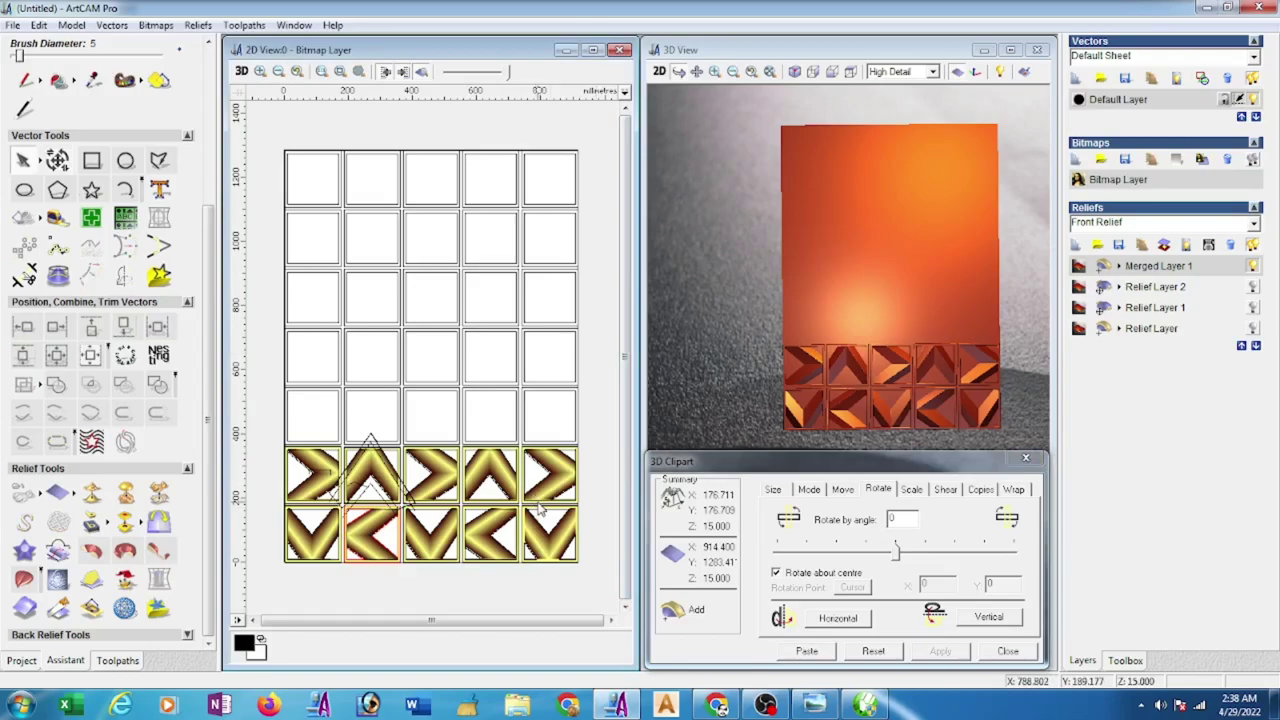
pyautogui.click(1008, 651)
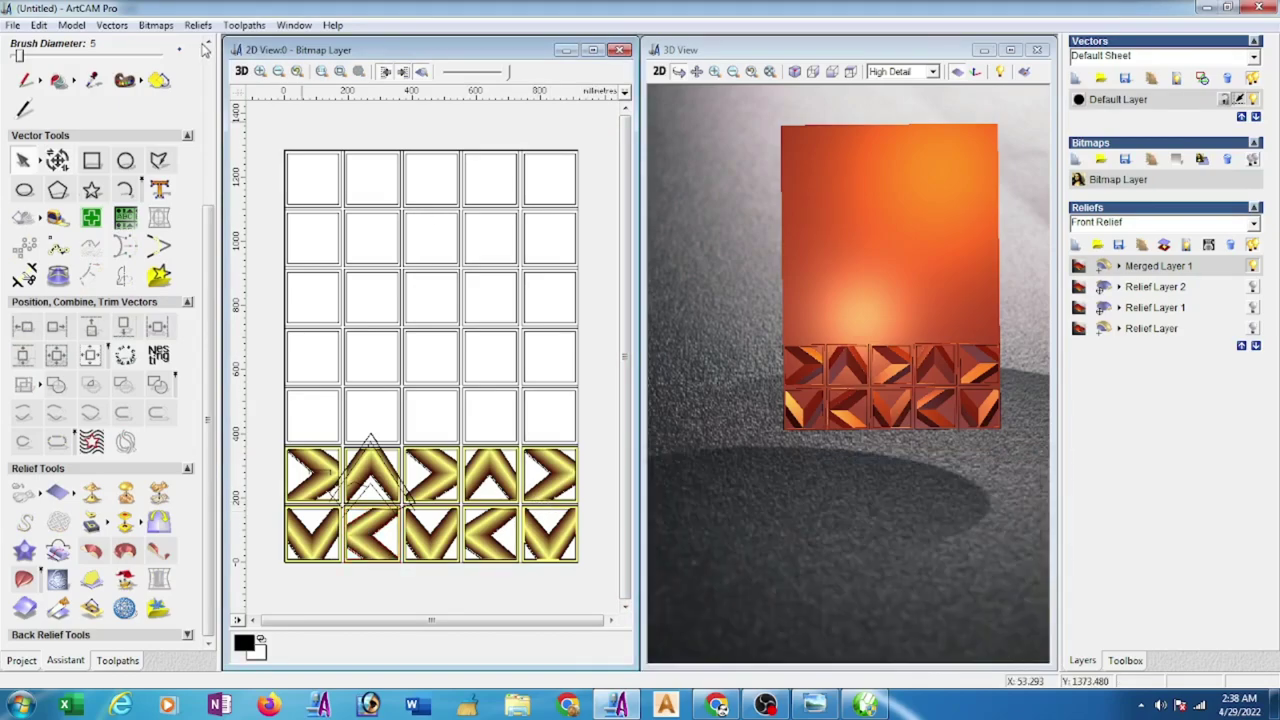
# - Save the composite relief to the desktop as d2
pyautogui.click(197, 25)
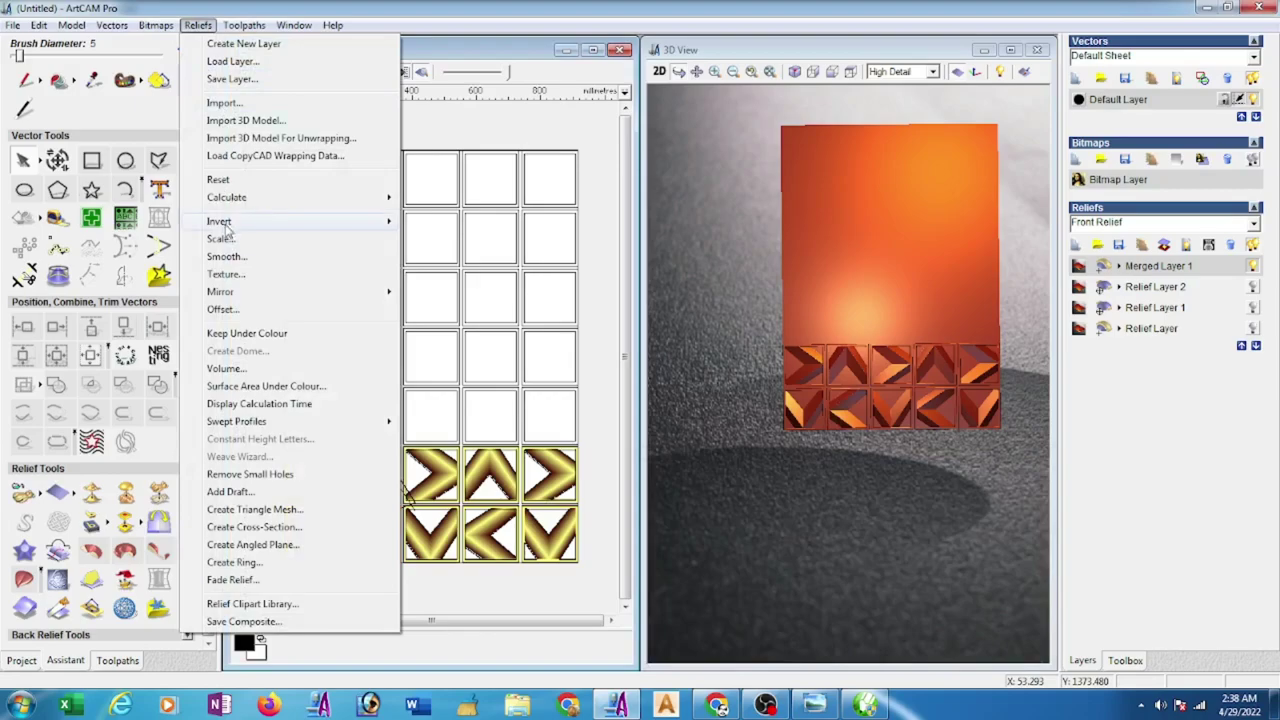
pyautogui.click(243, 621)
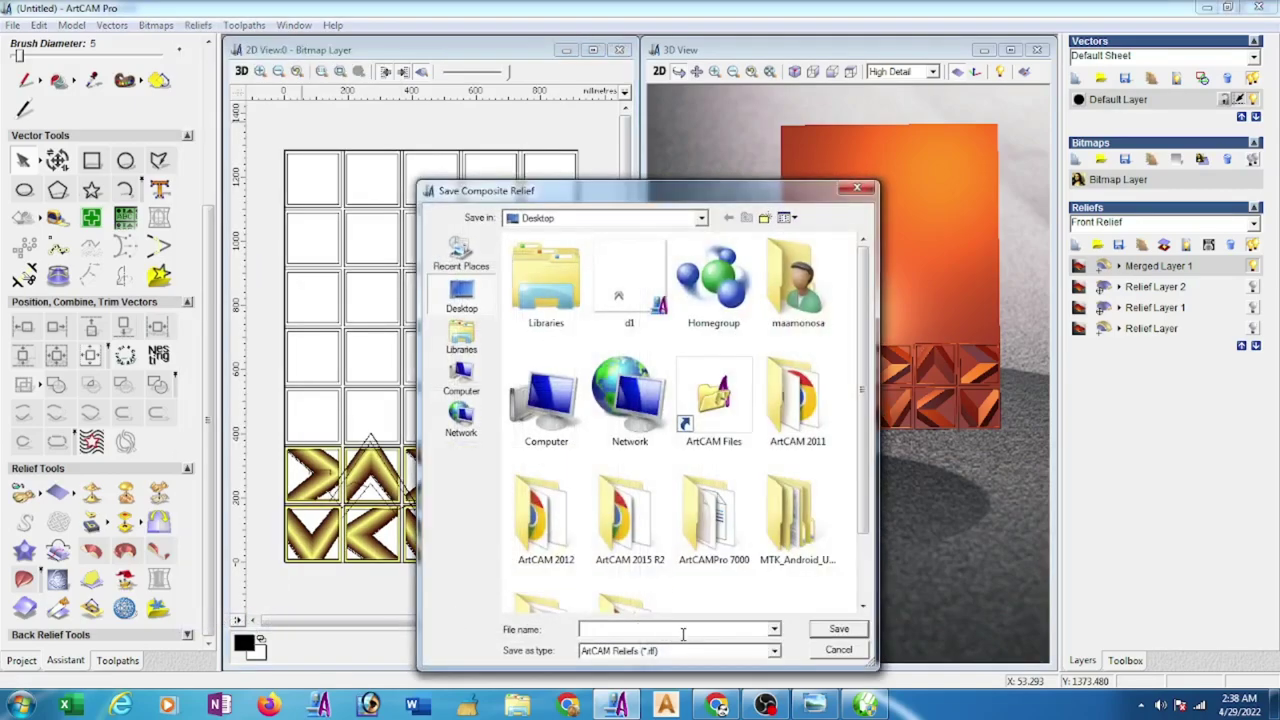
pyautogui.write('d2')
pyautogui.click(851, 629)
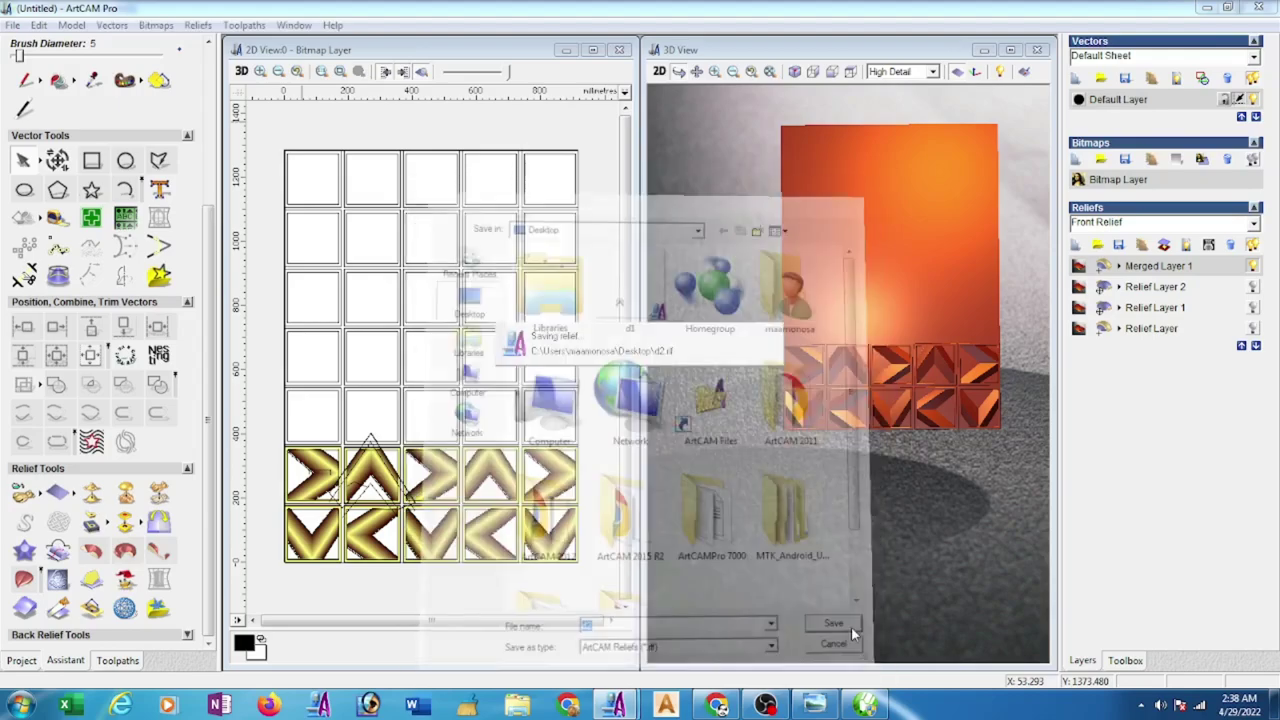
# - Load the saved d2 relief back as clipart through Reliefs > Paste
pyautogui.click(197, 25)
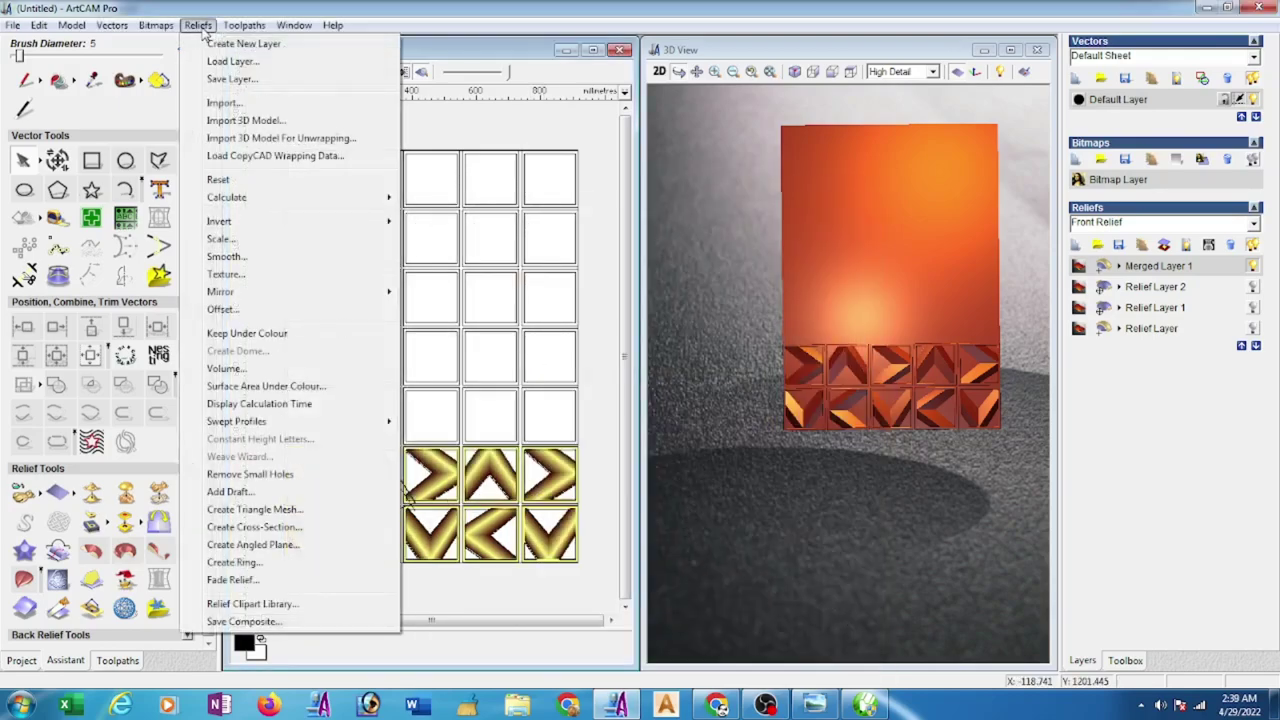
pyautogui.click(230, 108)
pyautogui.doubleClick(622, 316)
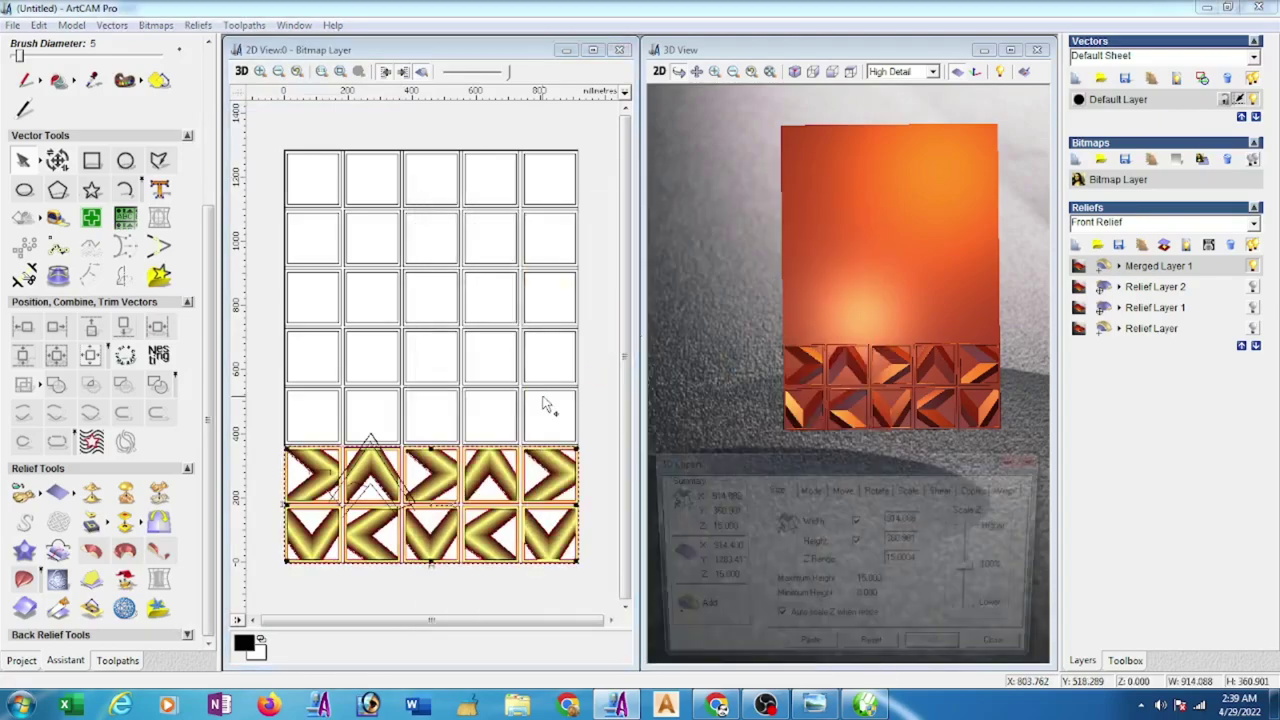
# - Move the two-row chevron outlines up and paste the relief into the next empty rows
pyautogui.scroll(2, 279, 432)
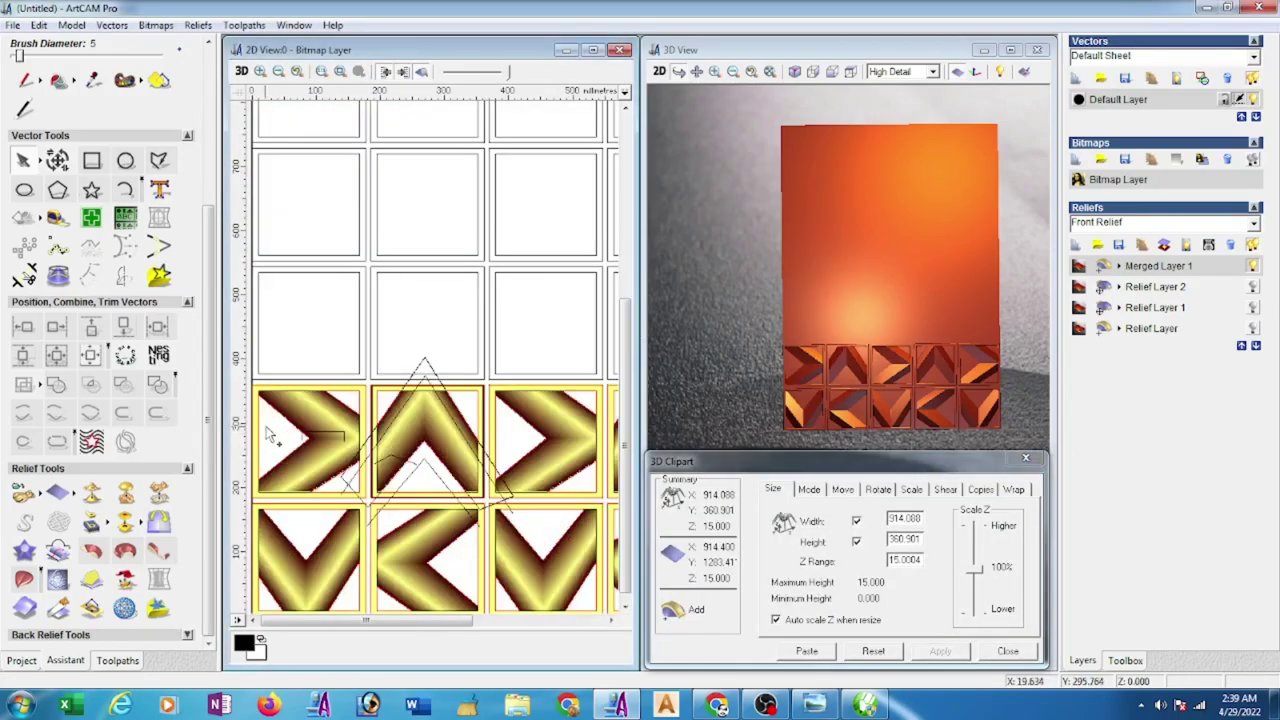
pyautogui.moveTo(252, 425); pyautogui.dragTo(256, 380)
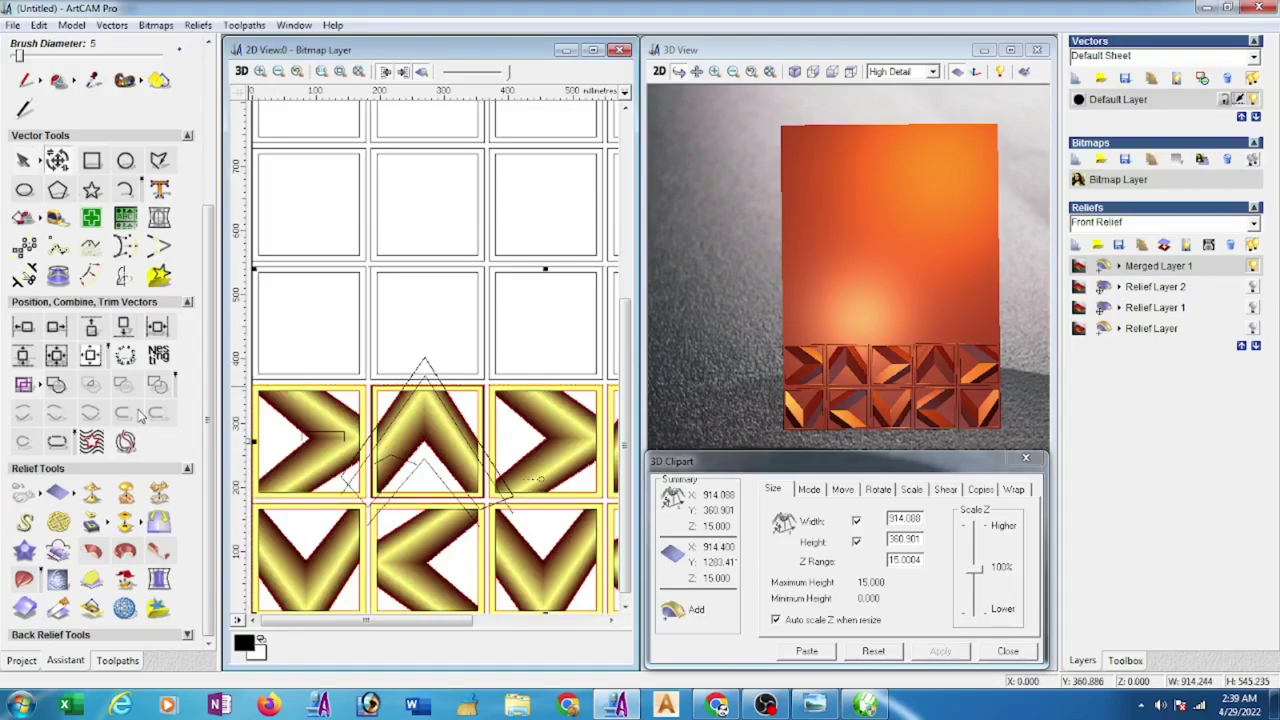
pyautogui.click(121, 335)
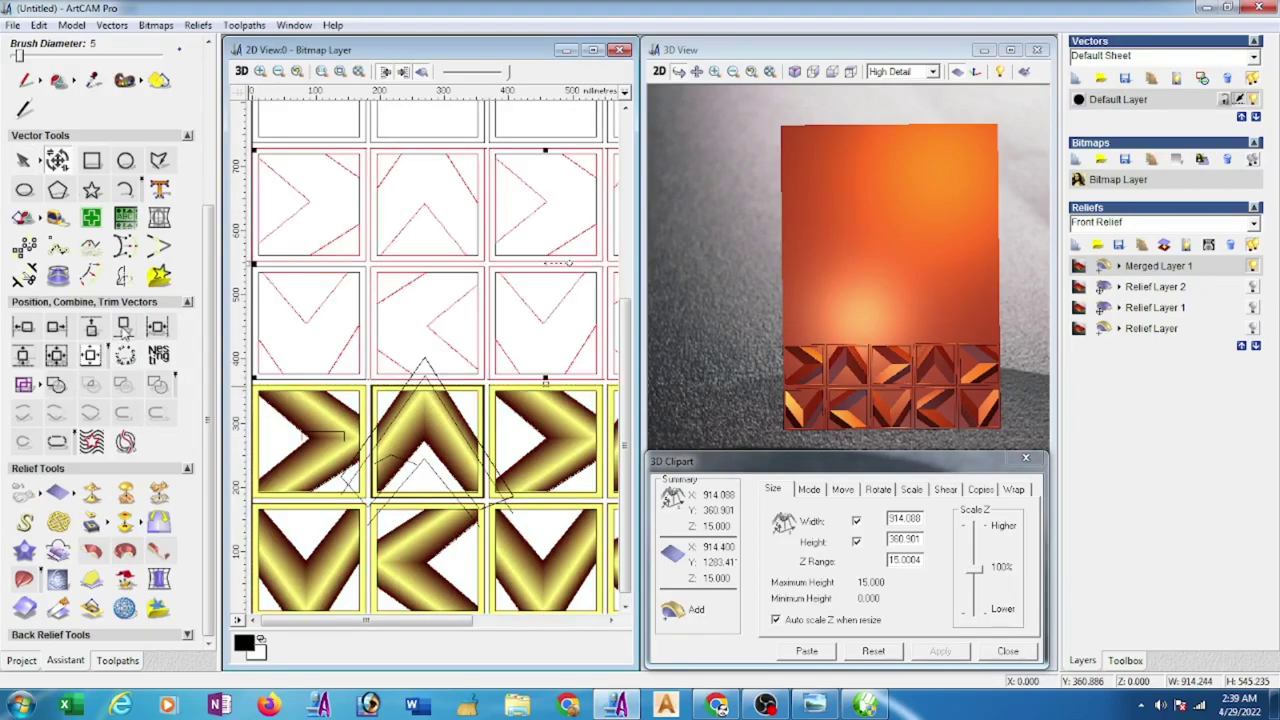
pyautogui.click(805, 652)
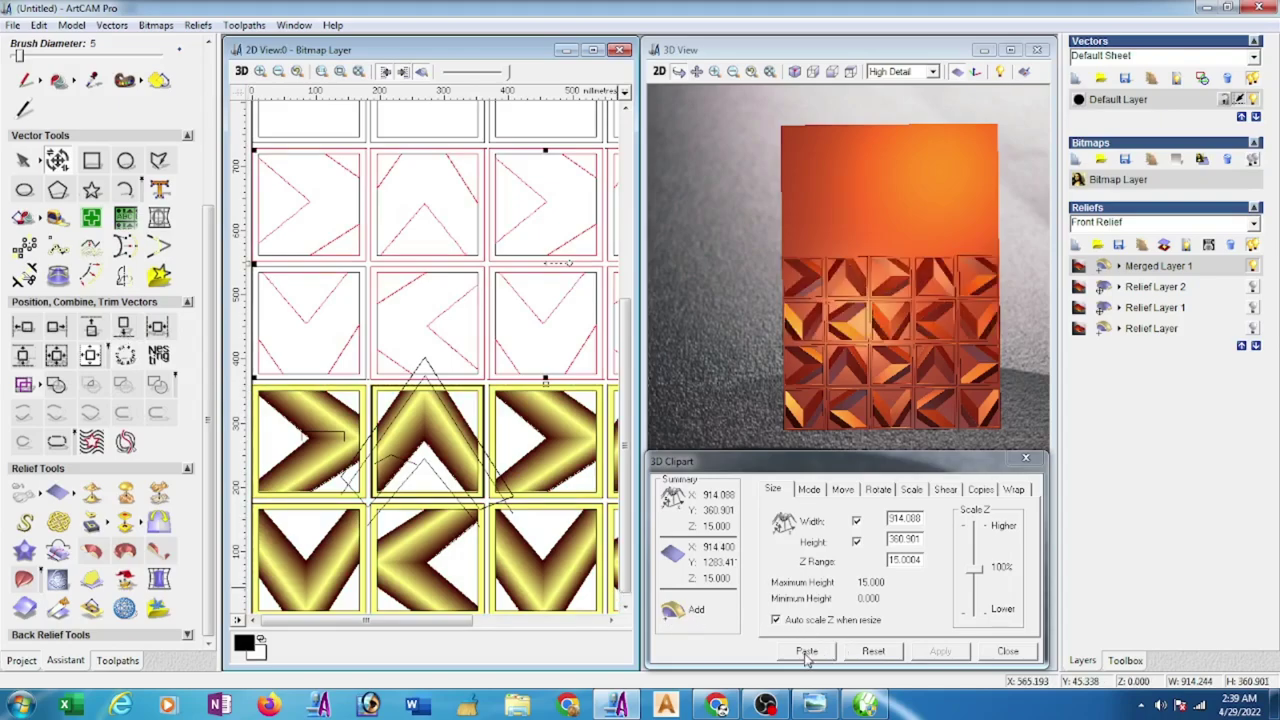
pyautogui.click(806, 652)
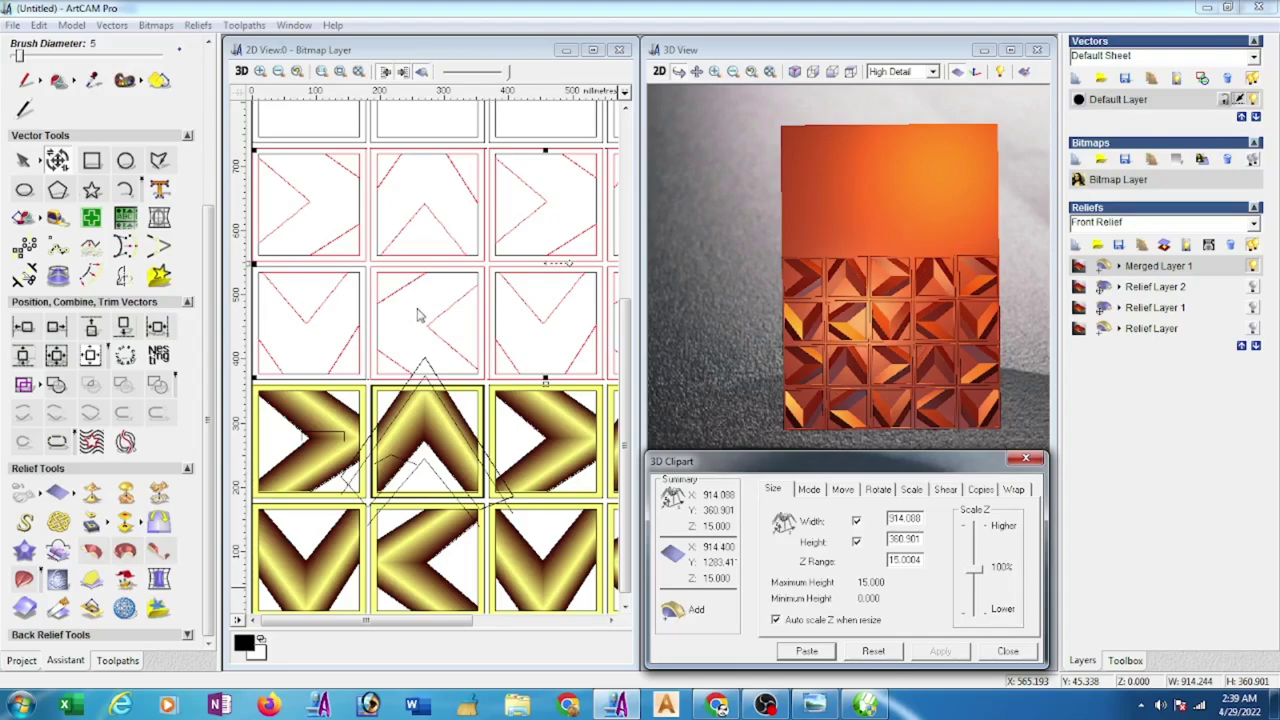
pyautogui.scroll(-5, 412, 225)
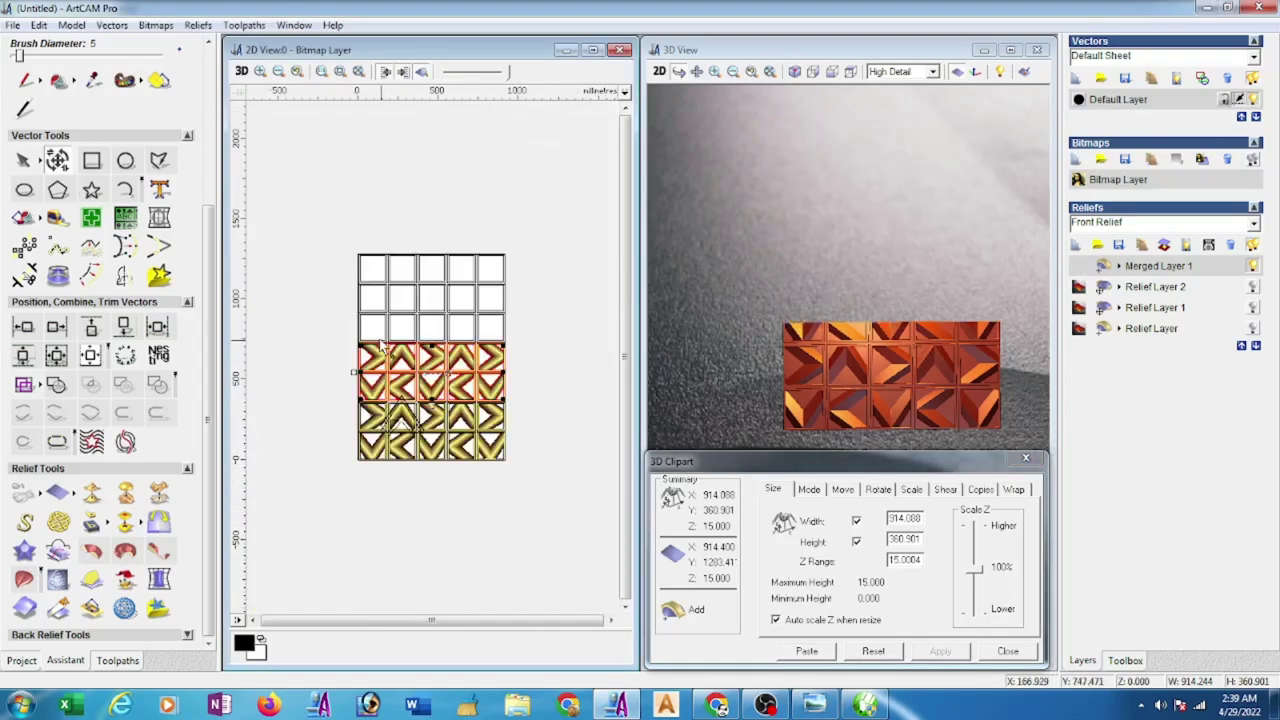
pyautogui.scroll(3, 380, 345)
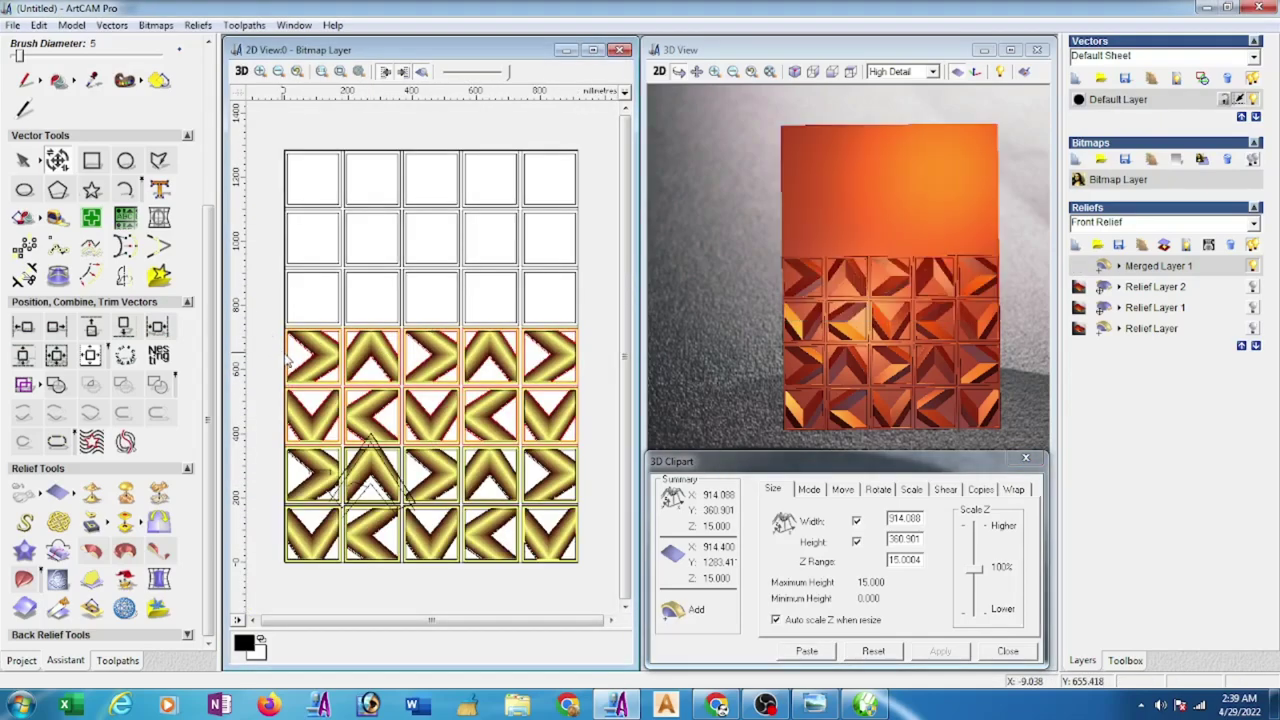
# - Shift the outlines up twice more, pasting the relief into the remaining rows through the top row
pyautogui.click(283, 345)
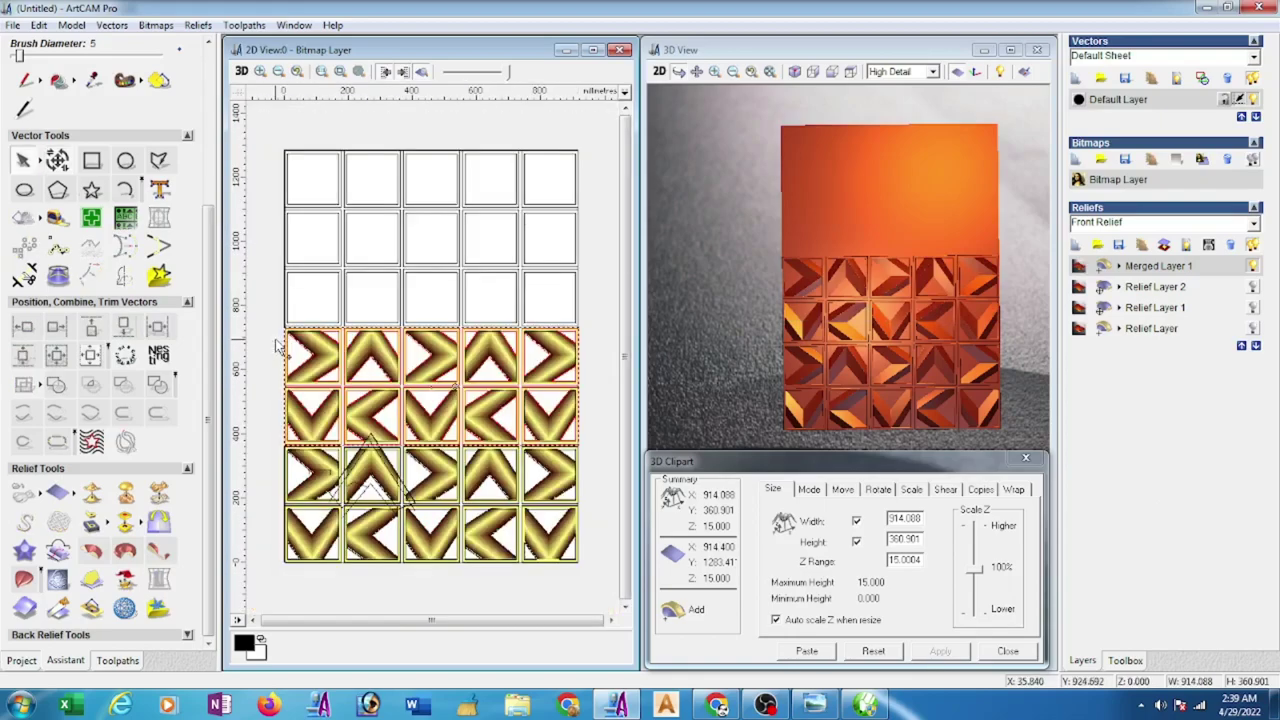
pyautogui.scroll(2, 278, 345)
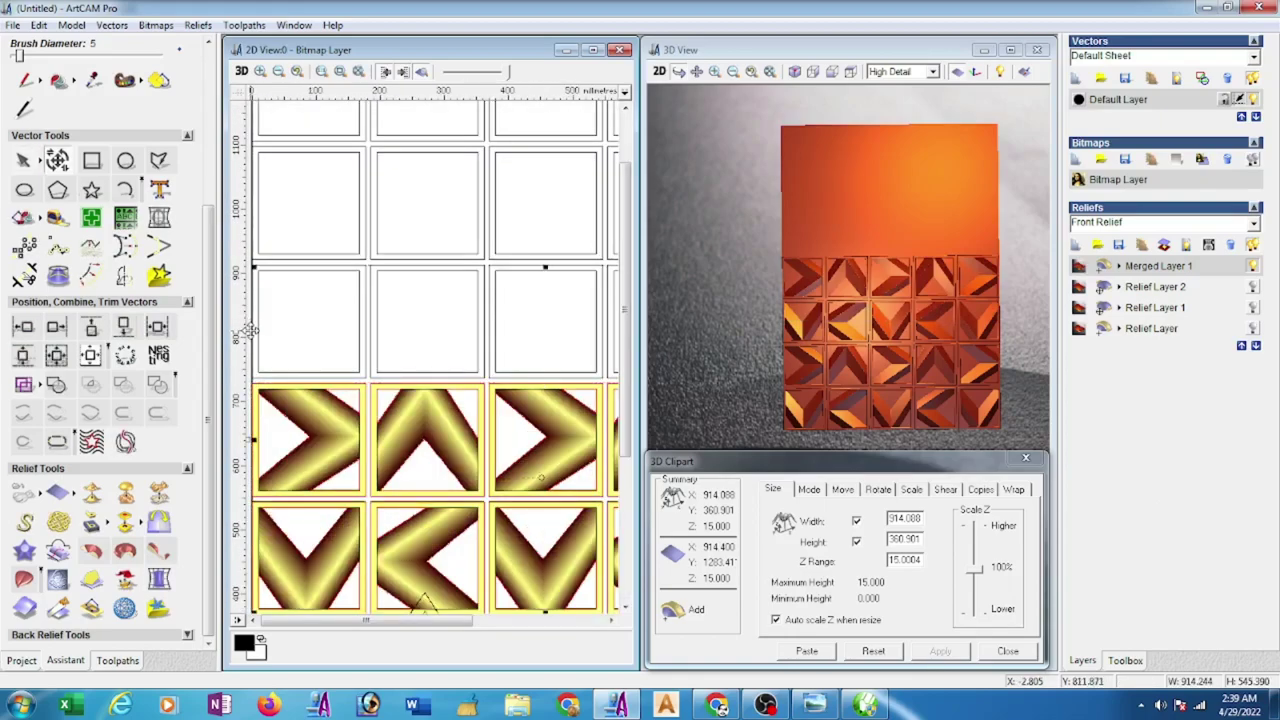
pyautogui.click(117, 341)
pyautogui.click(808, 651)
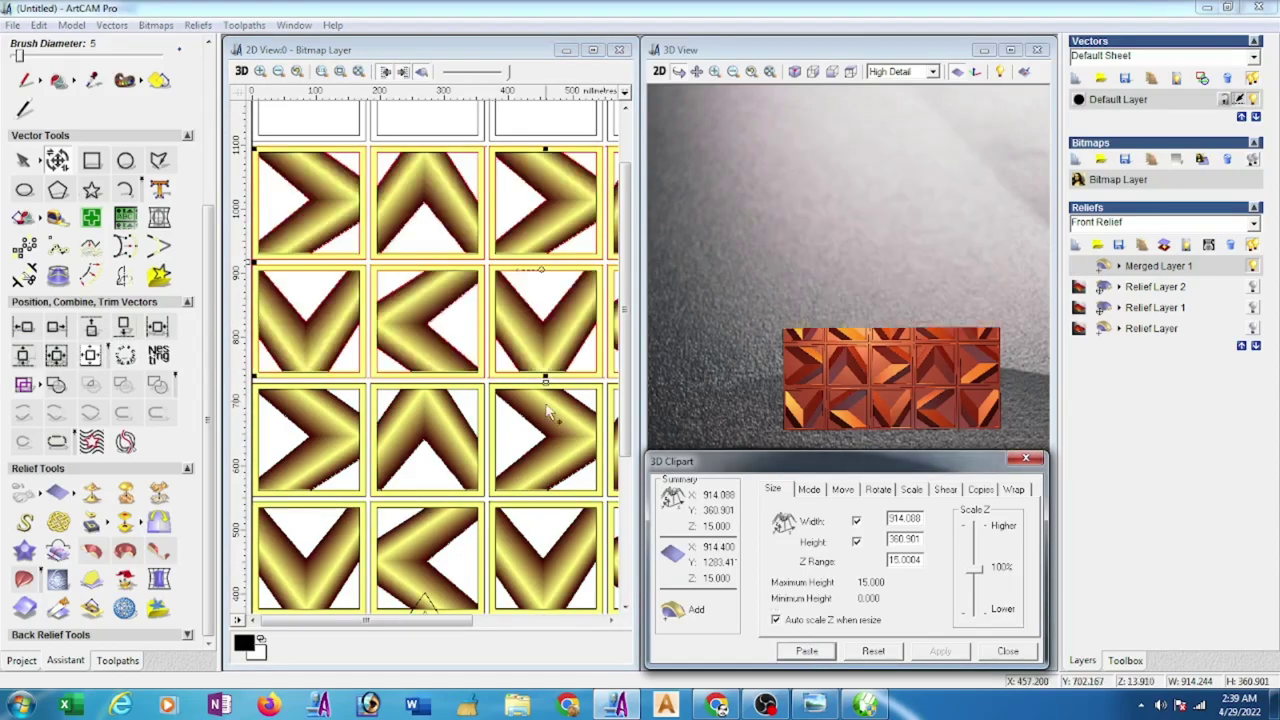
pyautogui.click(464, 326)
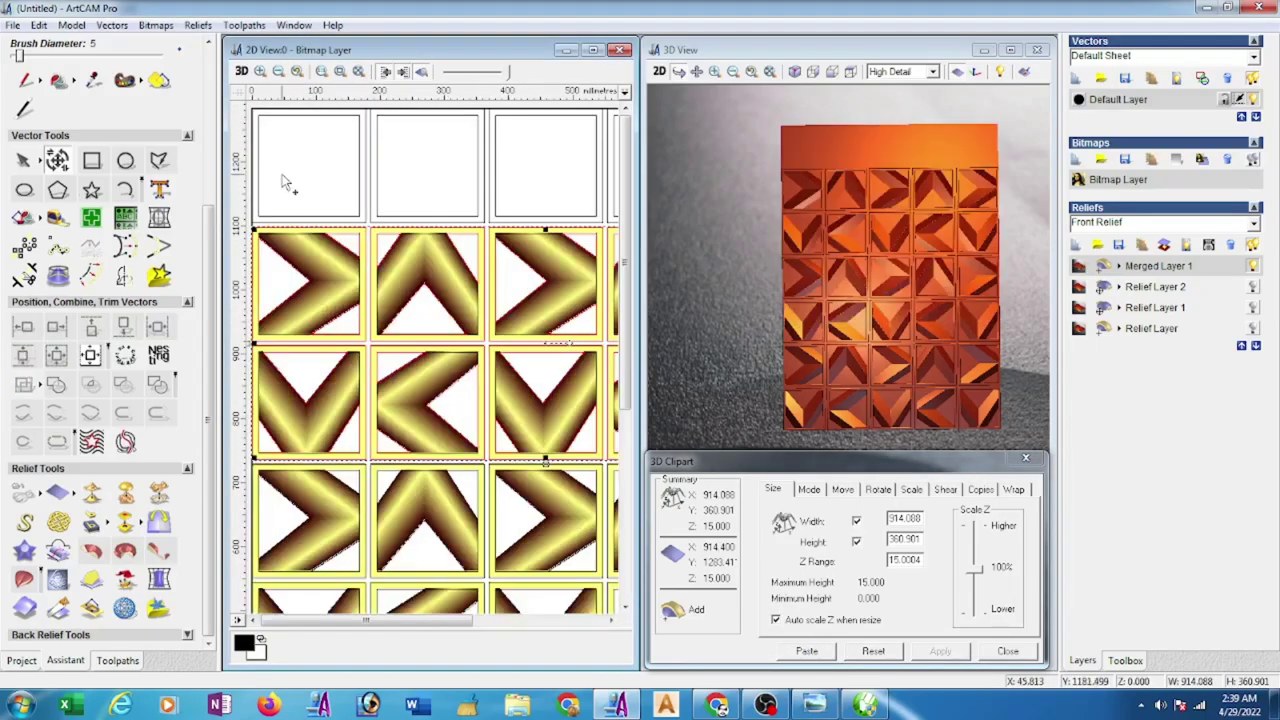
pyautogui.scroll(2, 273, 172)
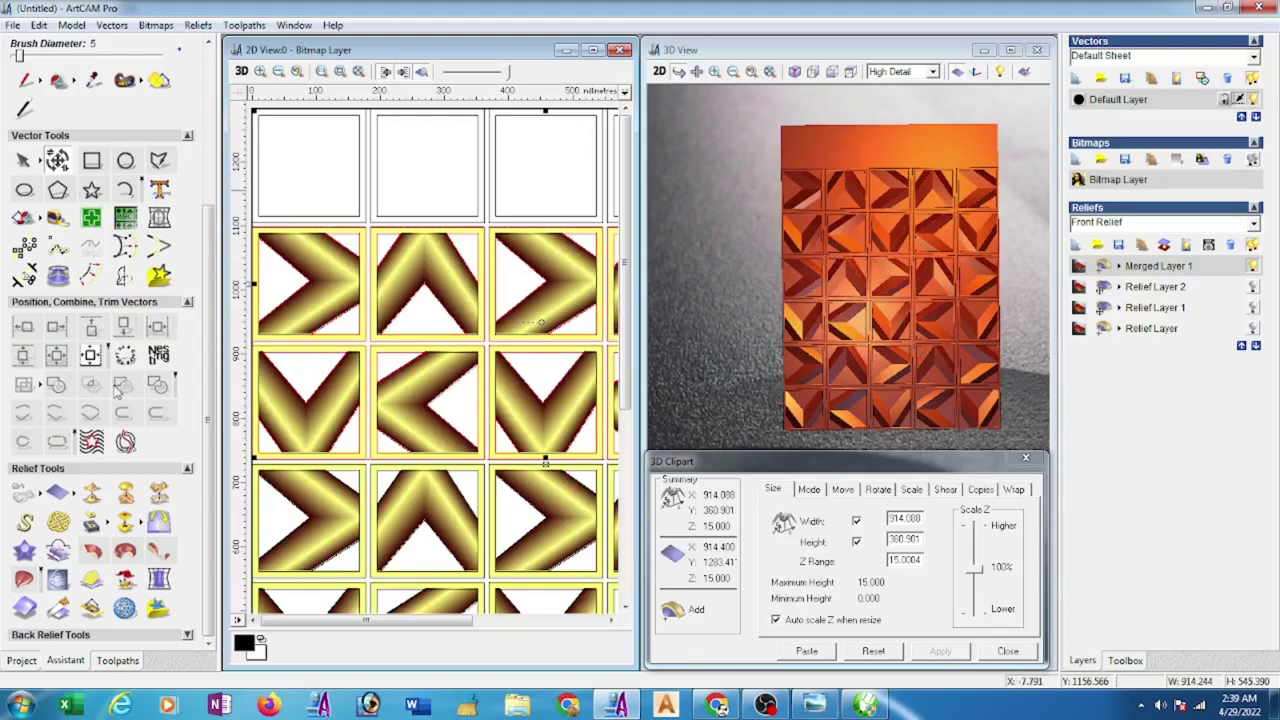
pyautogui.click(125, 332)
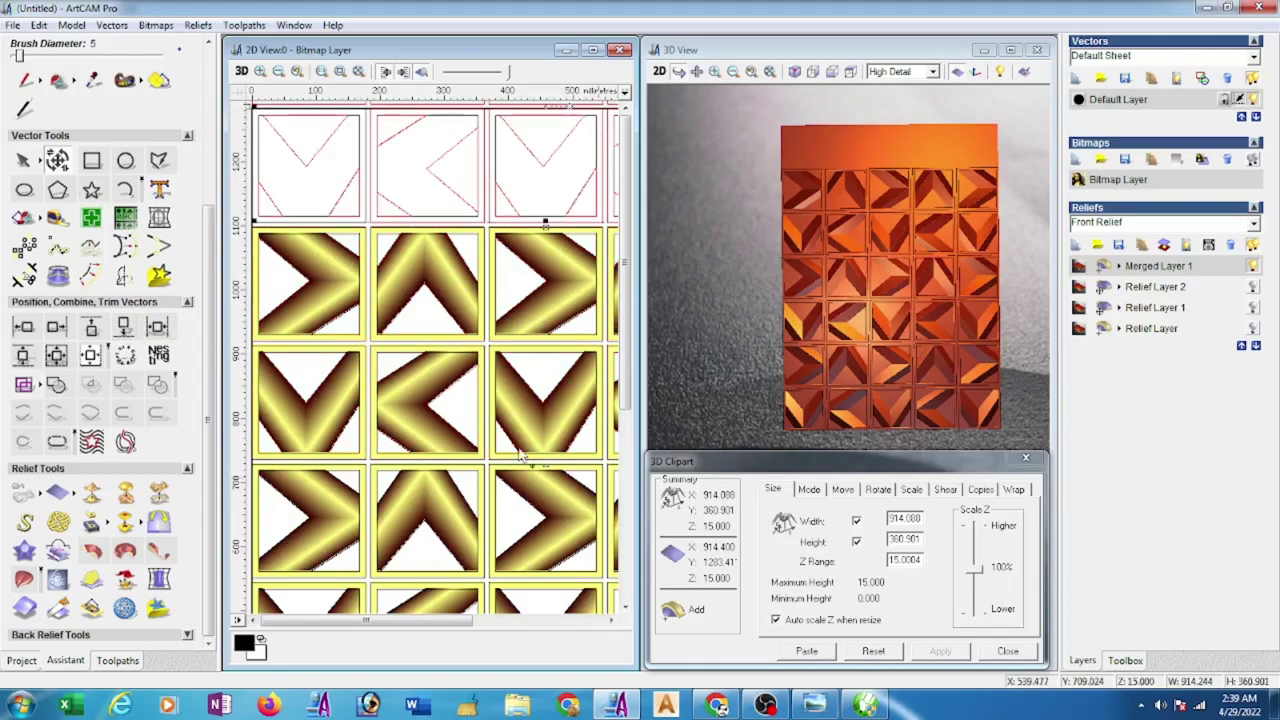
pyautogui.click(807, 652)
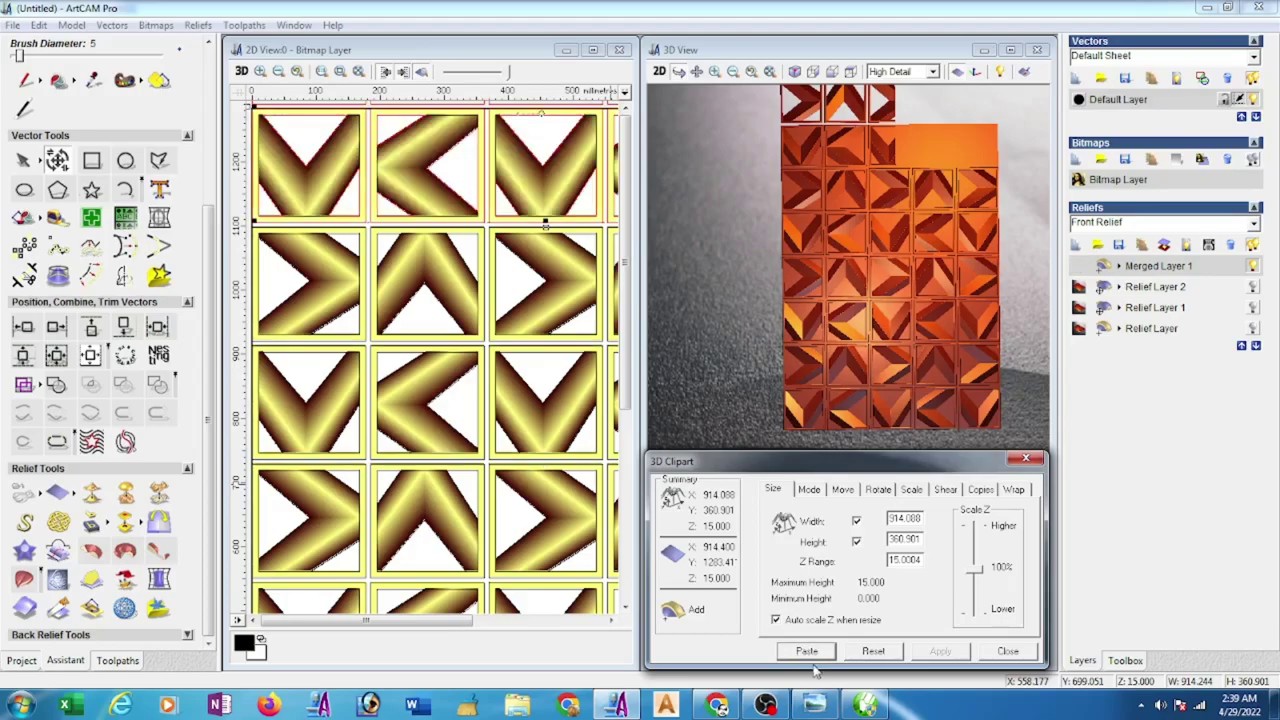
pyautogui.click(1003, 652)
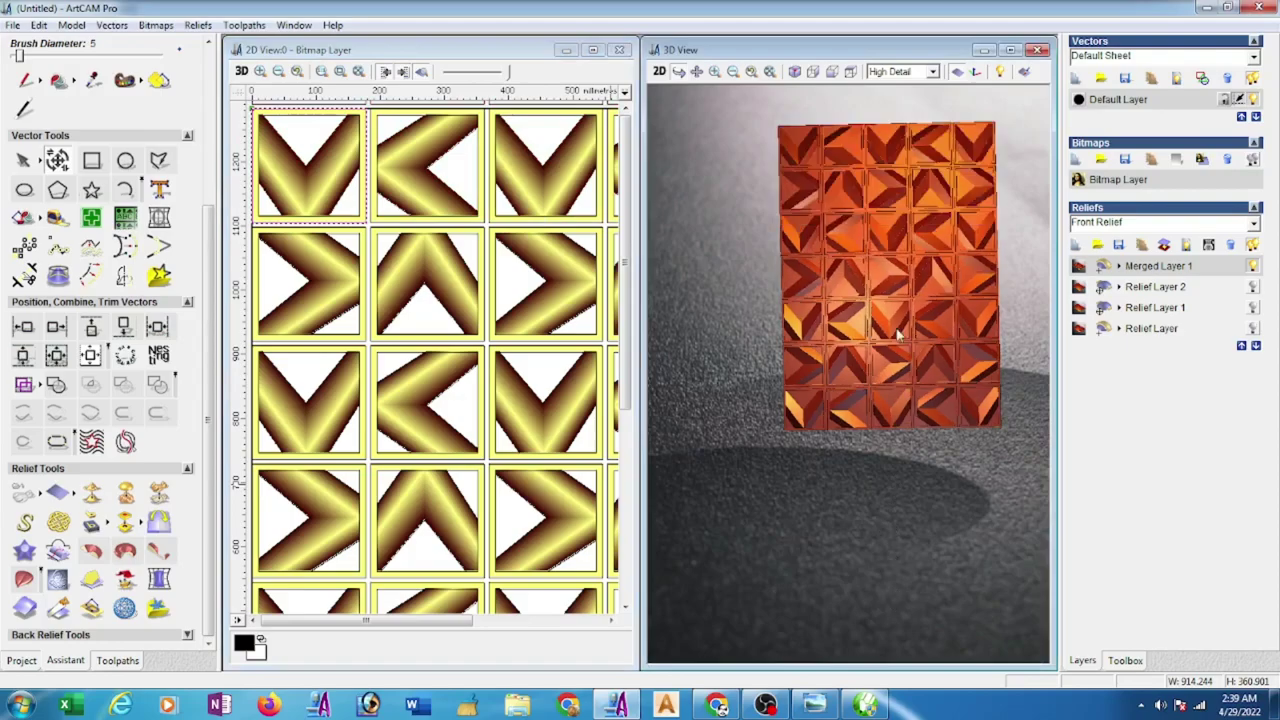
# - Hide the outline overlay and orbit the 3D view to inspect the tiled relief's depth
pyautogui.scroll(3, 880, 320)
pyautogui.scroll(3, 900, 340)
pyautogui.scroll(3, 899, 290)
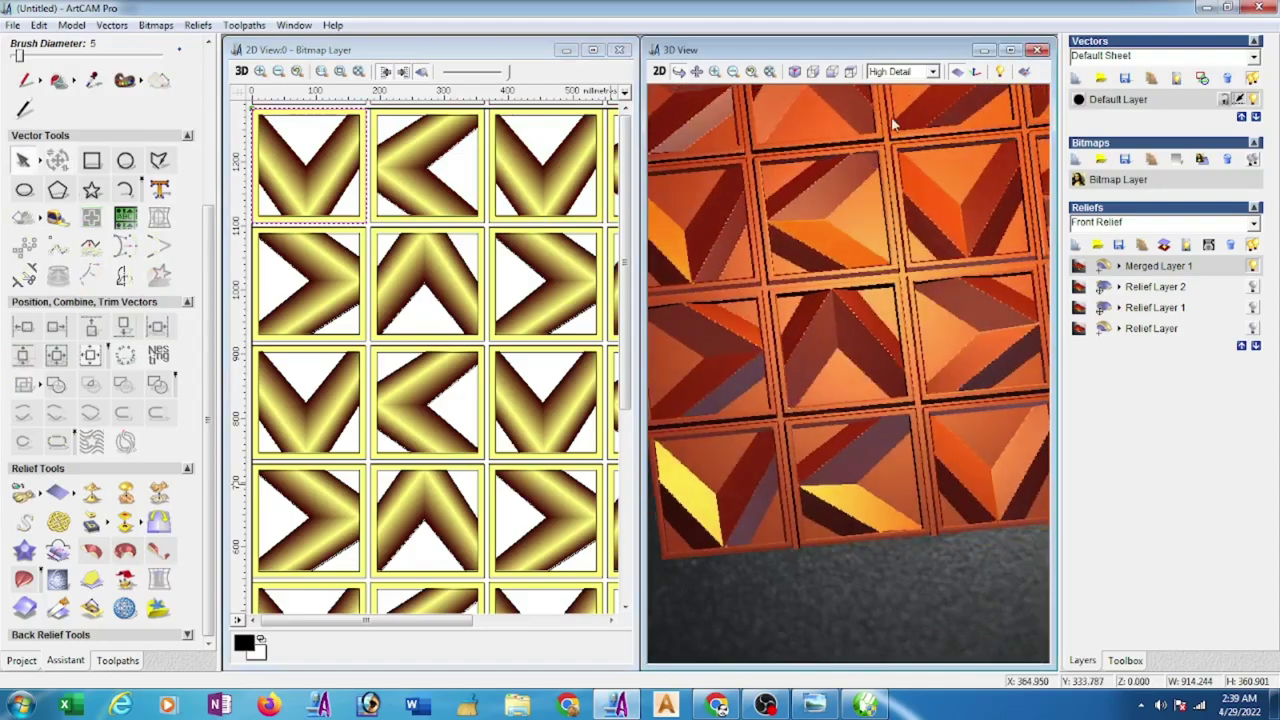
pyautogui.click(957, 74)
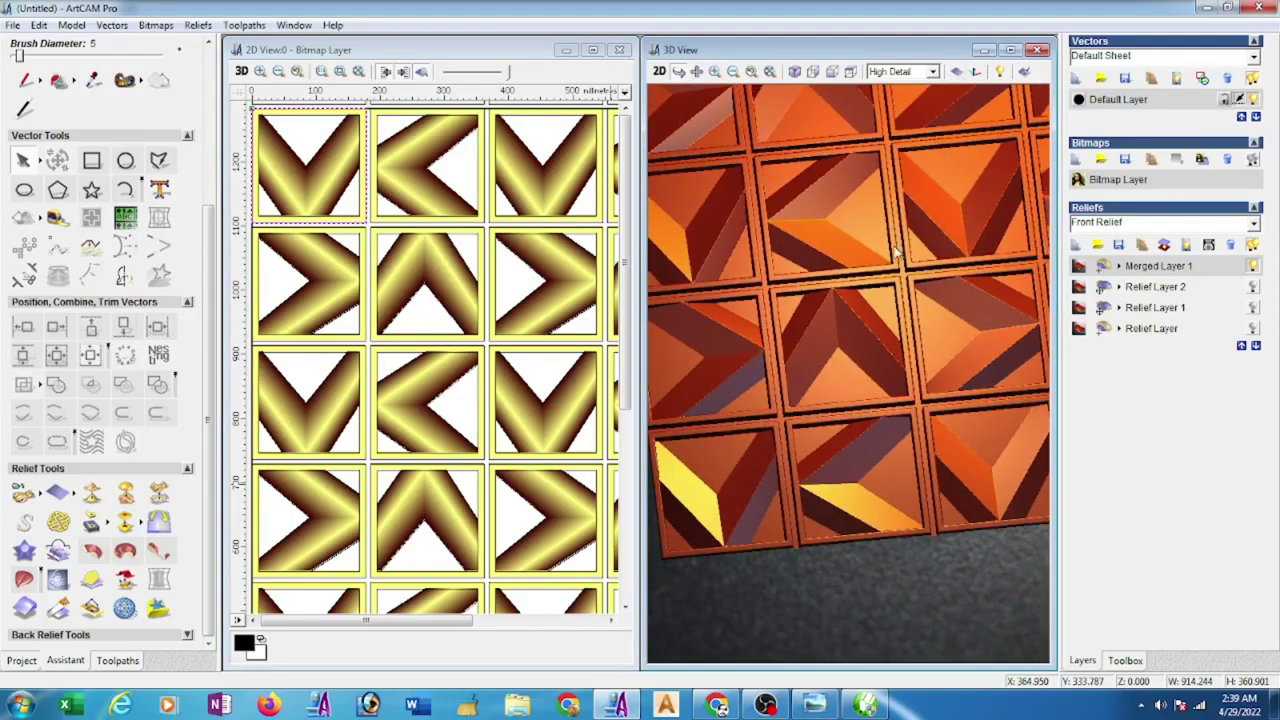
pyautogui.moveTo(897, 255)
pyautogui.mouseDown()
pyautogui.moveTo(857, 257)
pyautogui.moveTo(920, 320)
pyautogui.moveTo(859, 326)
pyautogui.moveTo(932, 263)
pyautogui.moveTo(912, 193)
pyautogui.mouseUp()
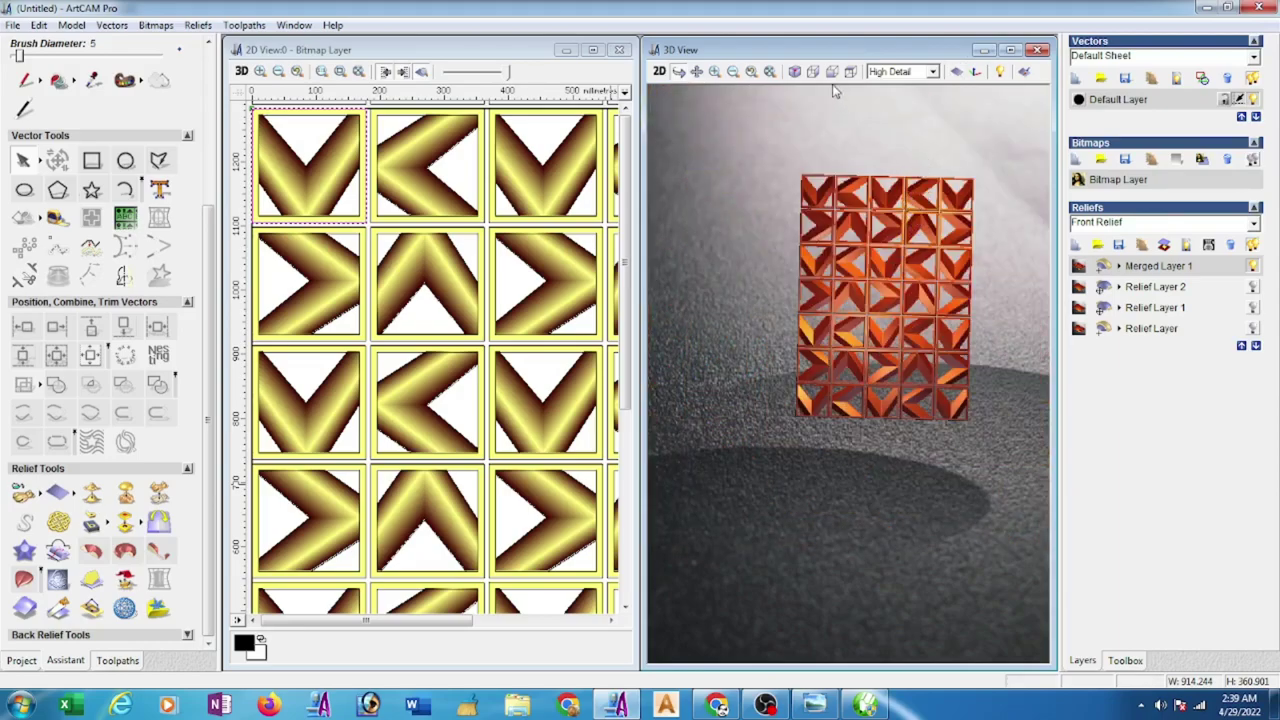
pyautogui.moveTo(836, 91)
pyautogui.mouseDown()
pyautogui.moveTo(849, 86)
pyautogui.moveTo(905, 245)
pyautogui.mouseUp()
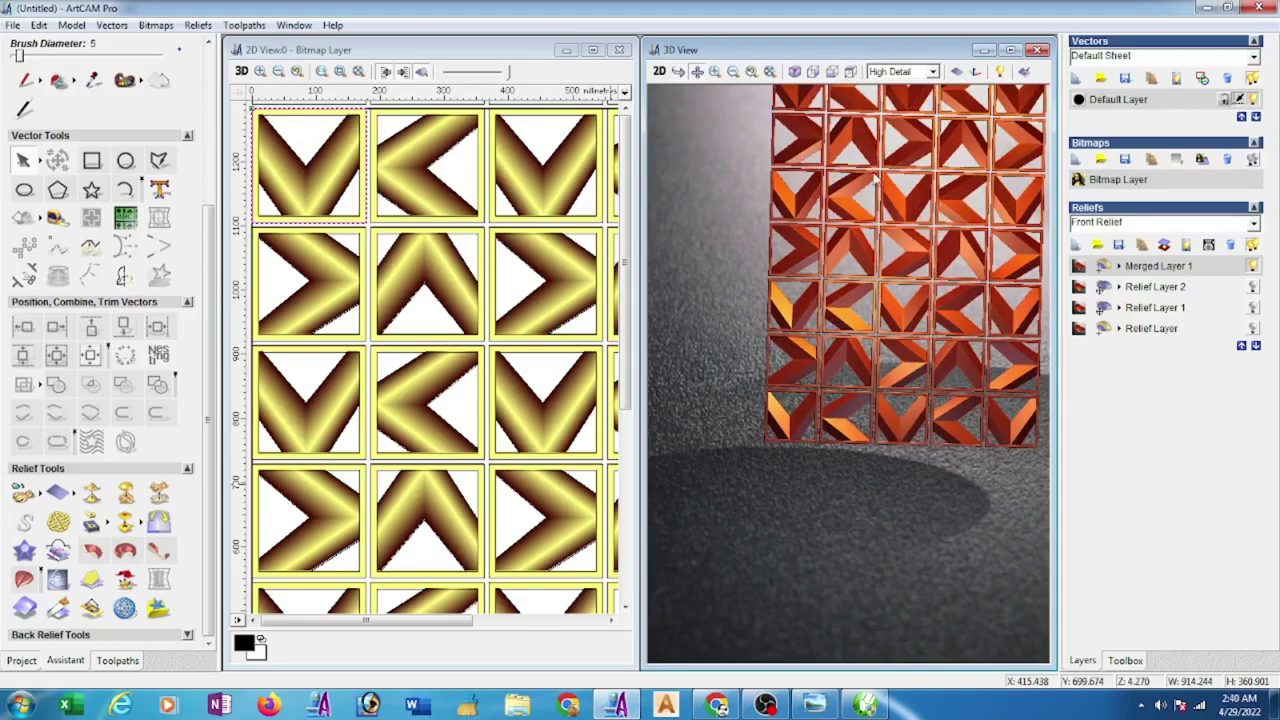
pyautogui.press('0')
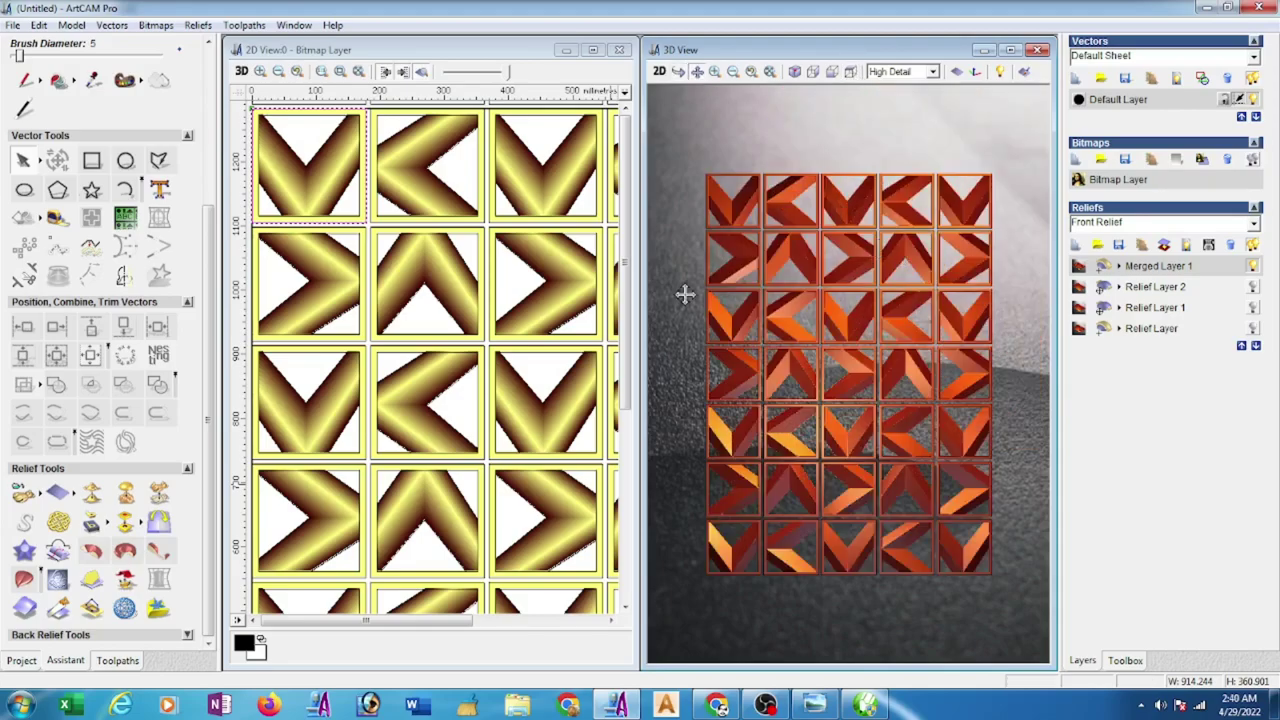
pyautogui.click(436, 316)
pyautogui.scroll(-2, 436, 316)
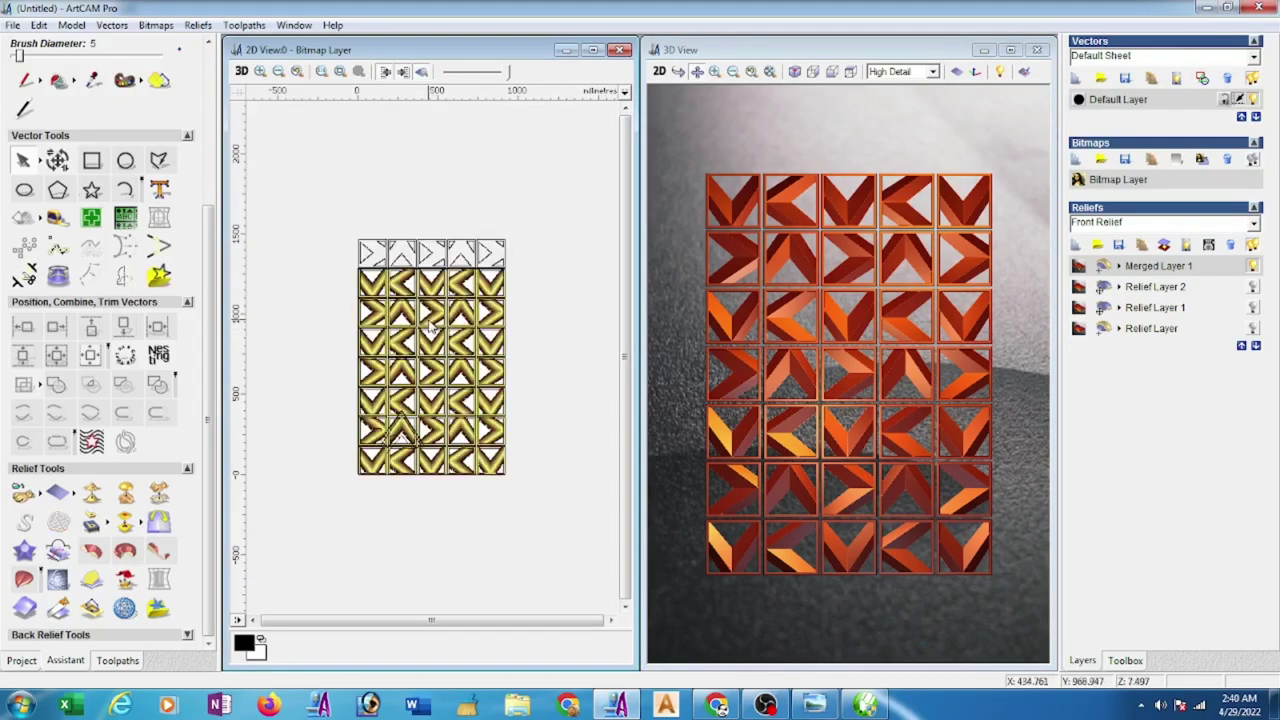
pyautogui.scroll(2, 445, 262)
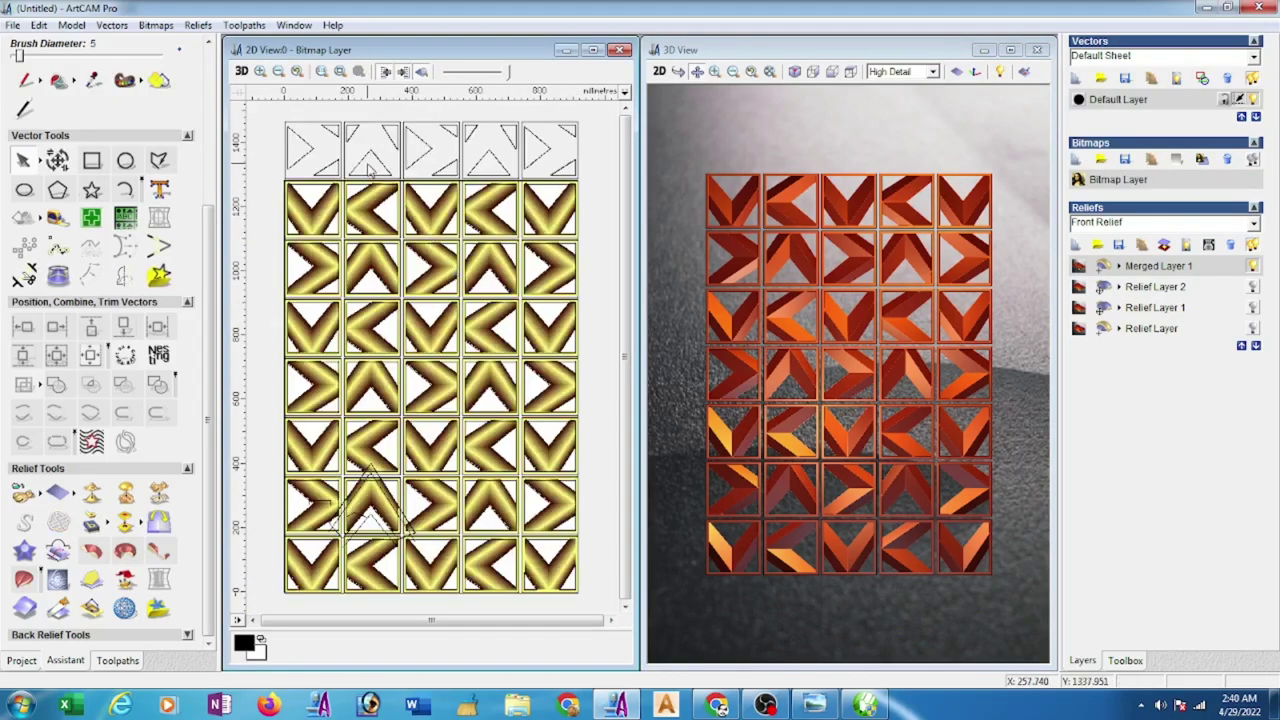
# - Delete the stray row of empty chevron outlines above the grid
pyautogui.click(340, 151)
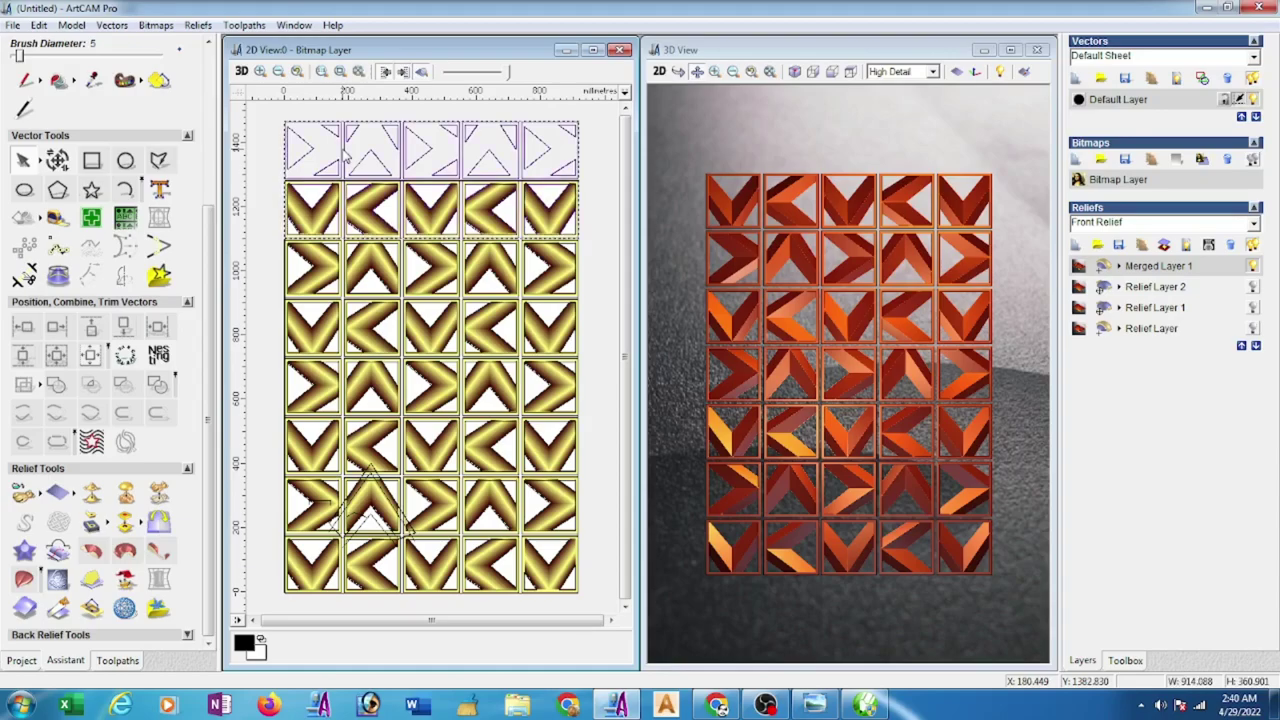
pyautogui.press('Delete')
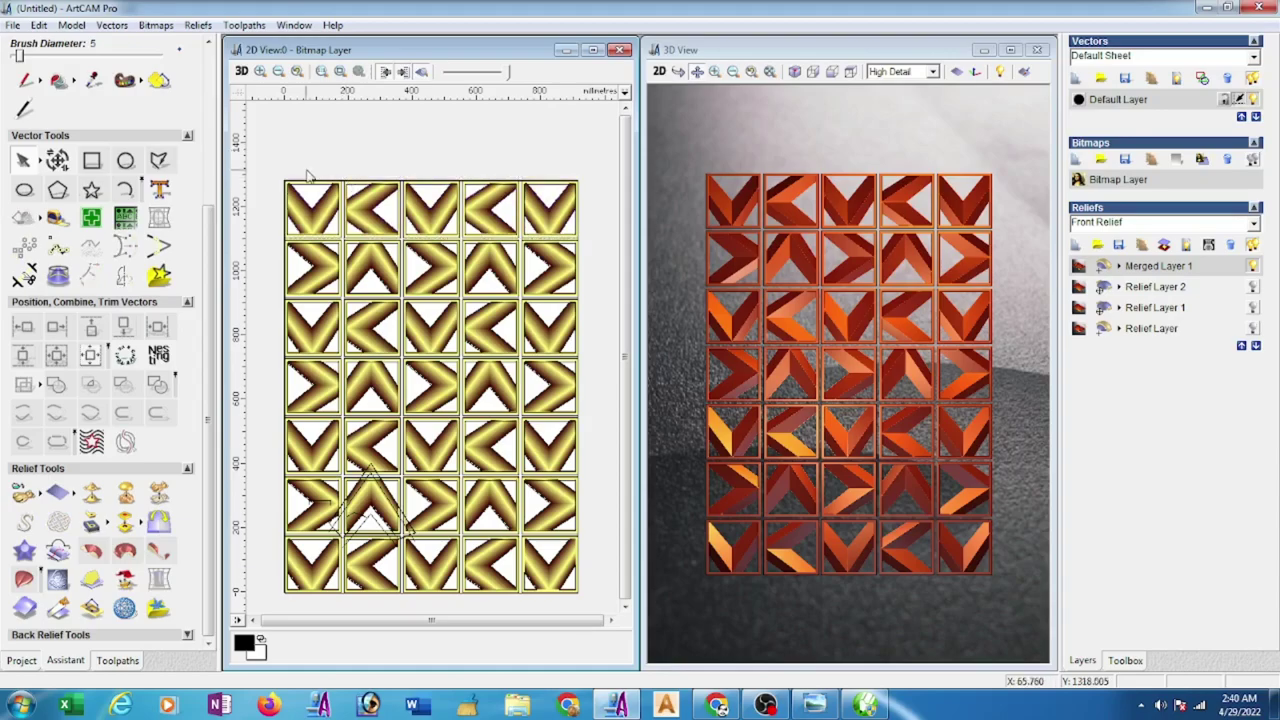
pyautogui.scroll(2, 295, 215)
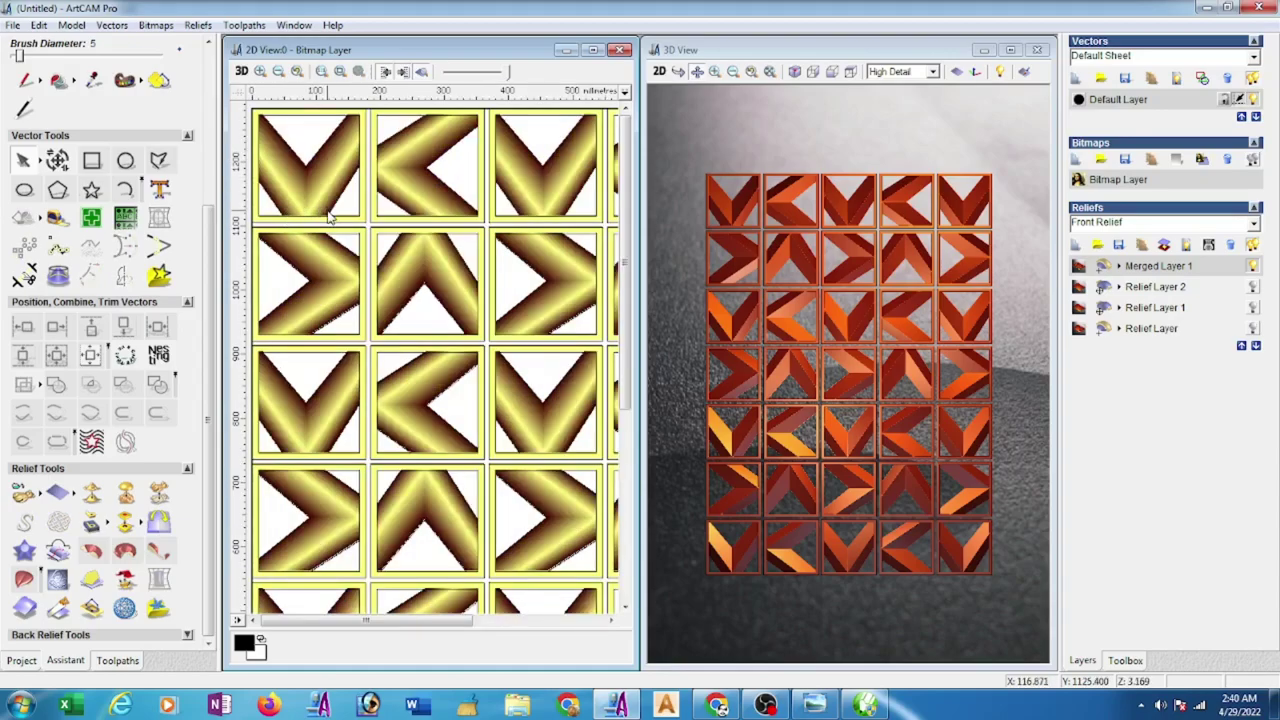
pyautogui.scroll(-2, 330, 218)
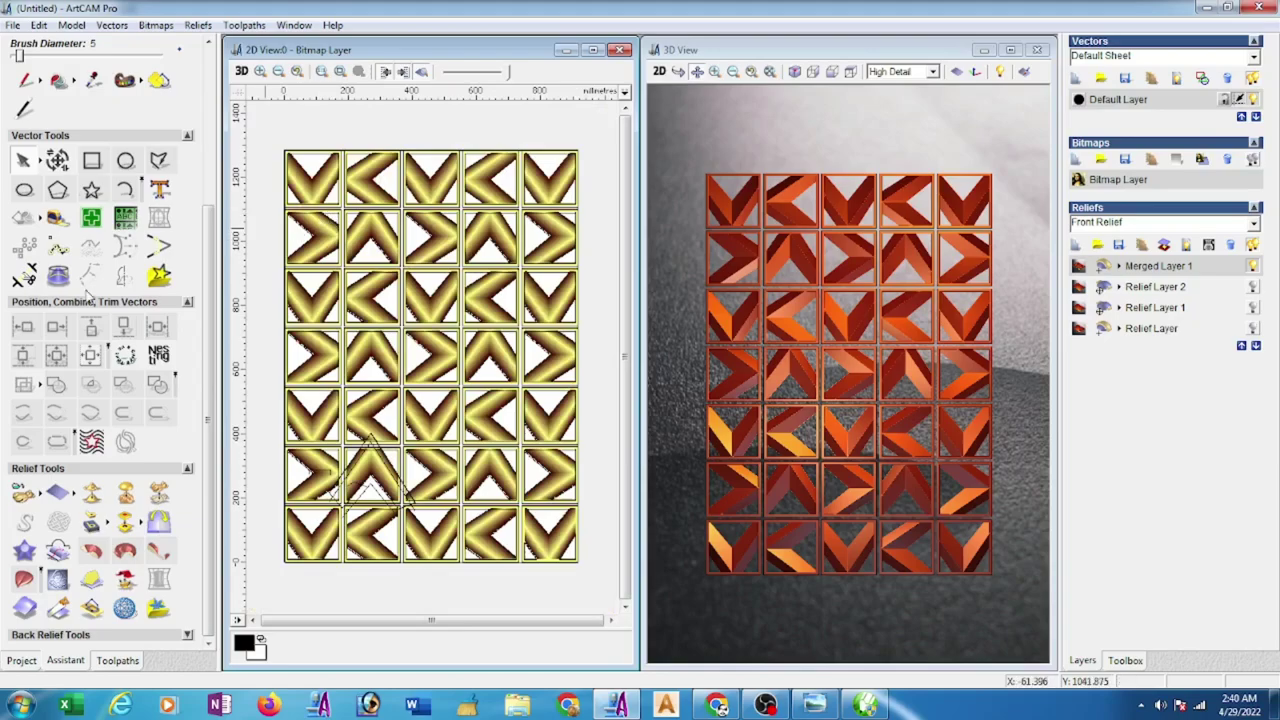
# - Draw a rectangle enclosing the whole chevron tile grid
pyautogui.click(91, 160)
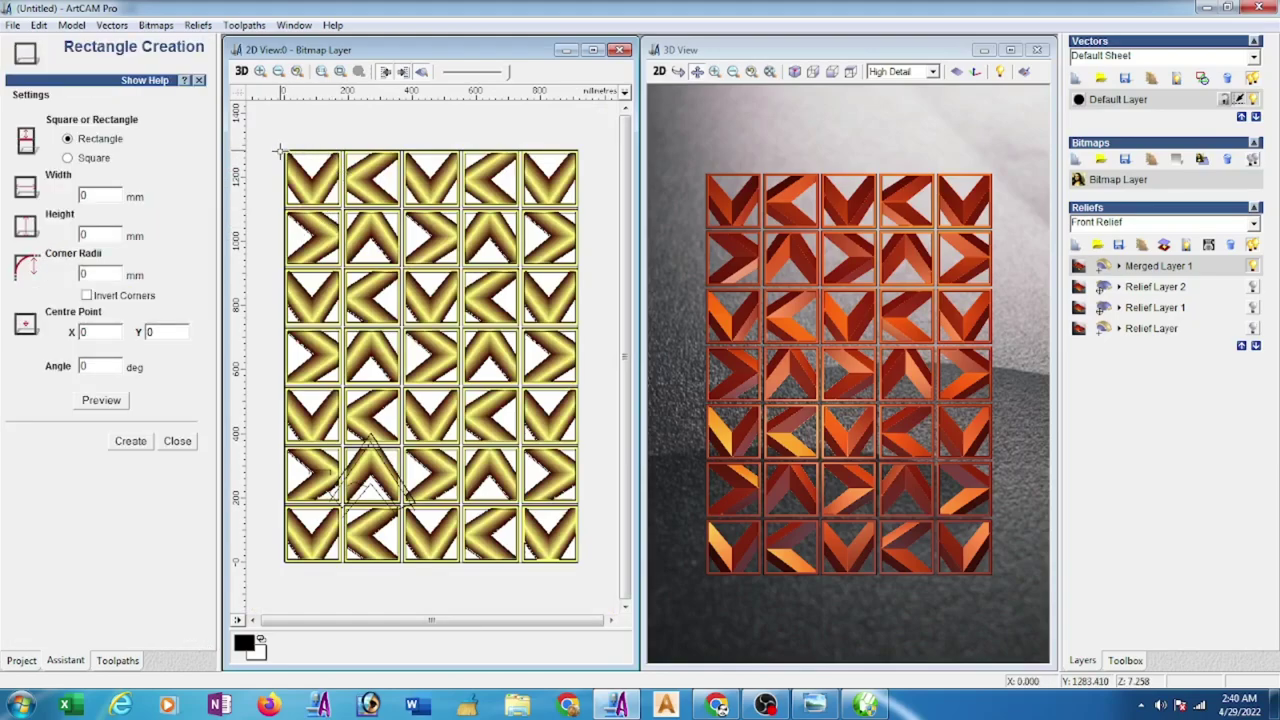
pyautogui.moveTo(279, 145); pyautogui.dragTo(589, 571)
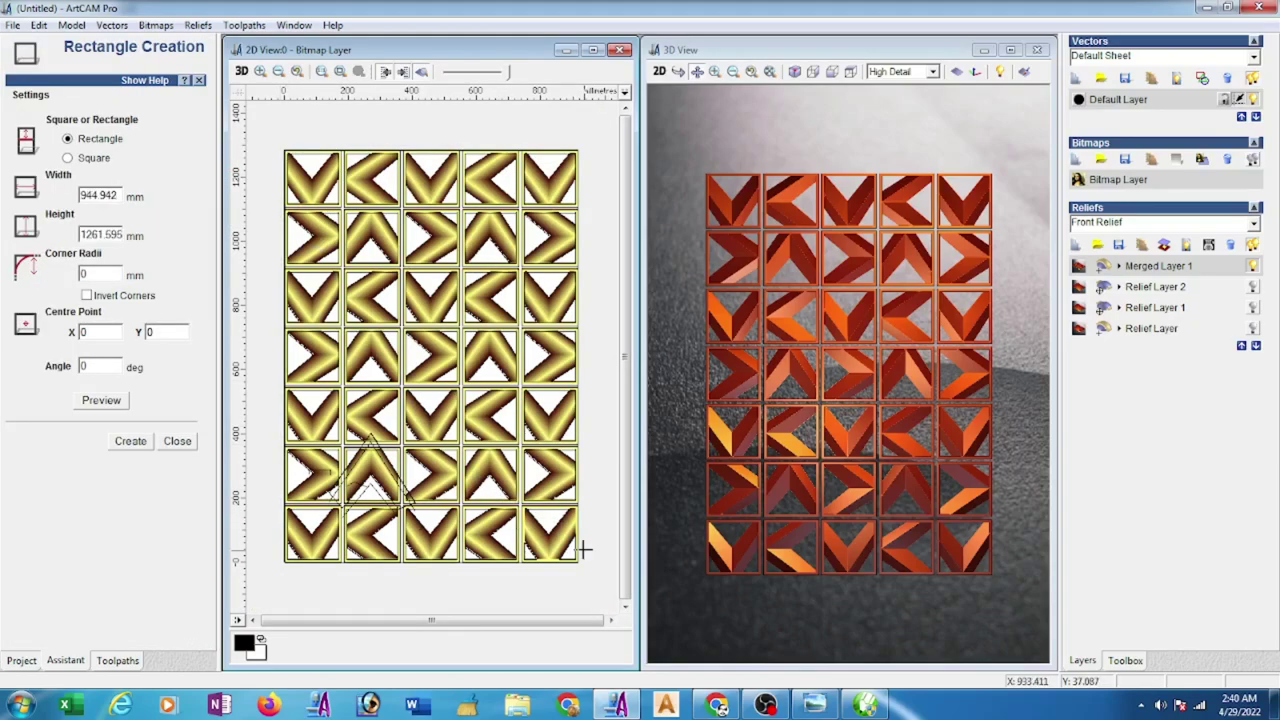
pyautogui.click(515, 600)
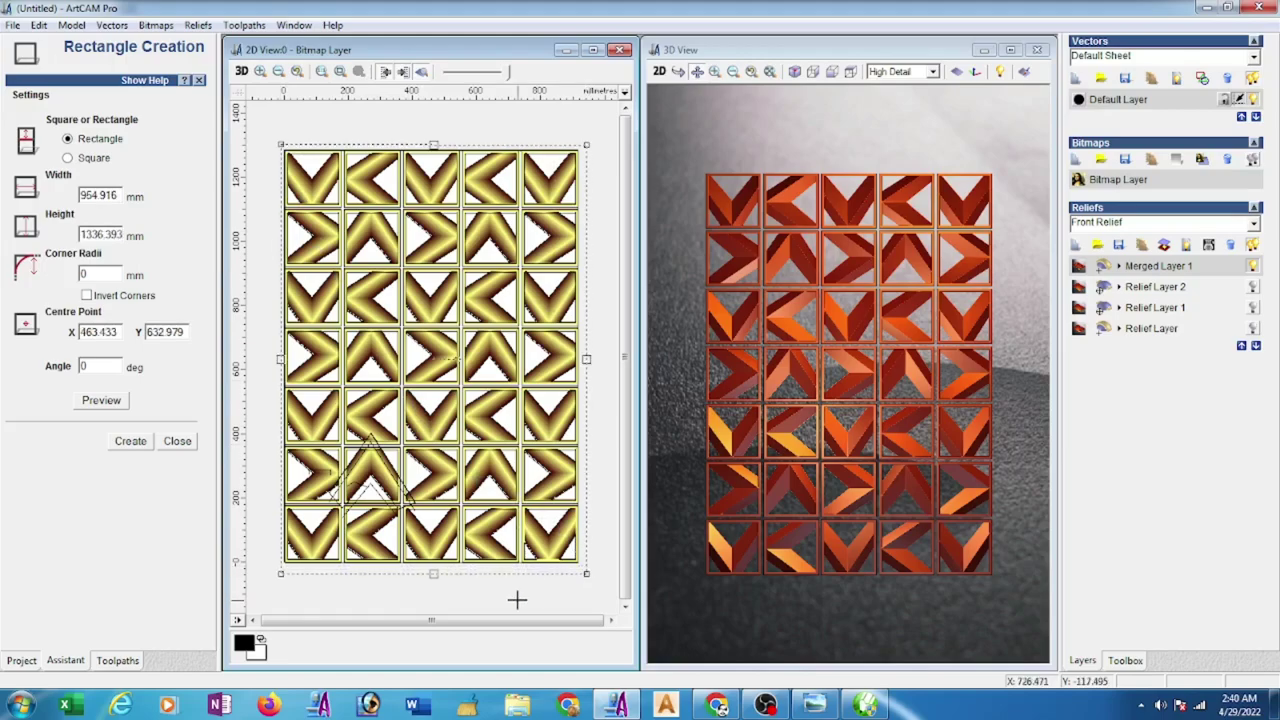
pyautogui.click(178, 442)
# - Move the rectangle onto a new vector layer with the Default Layer hidden
pyautogui.press('Delete')
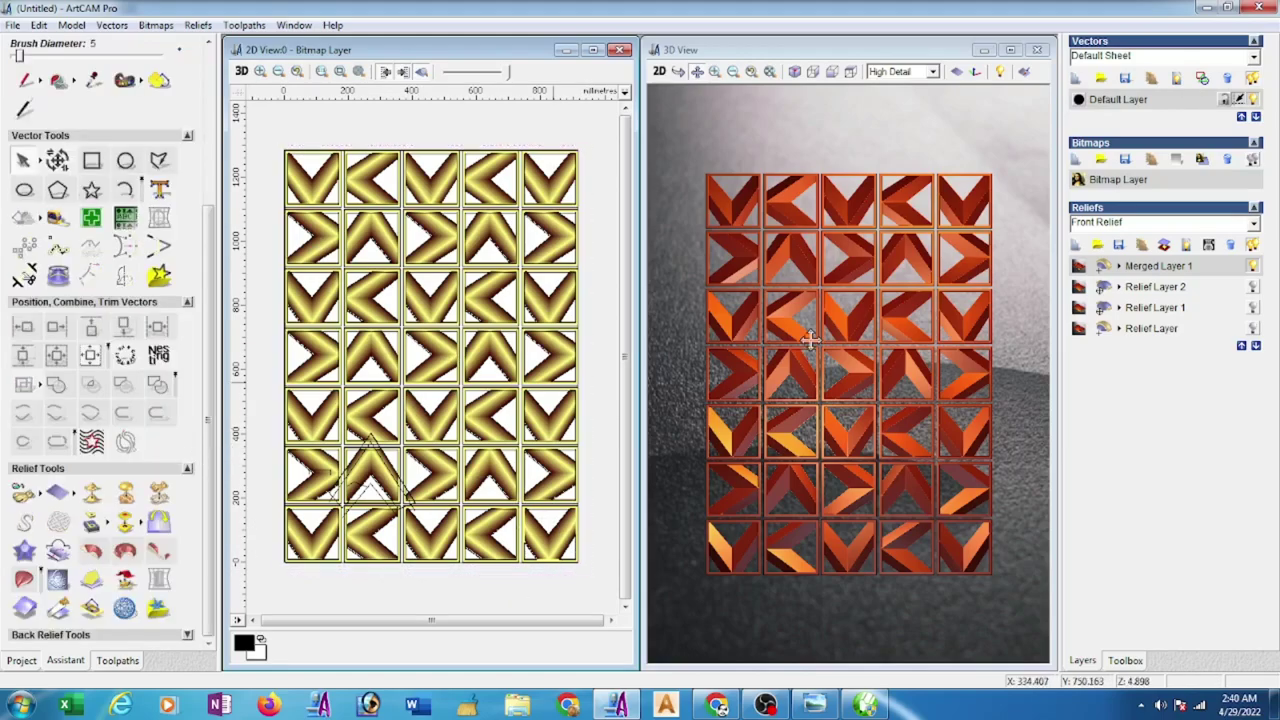
pyautogui.click(1254, 100)
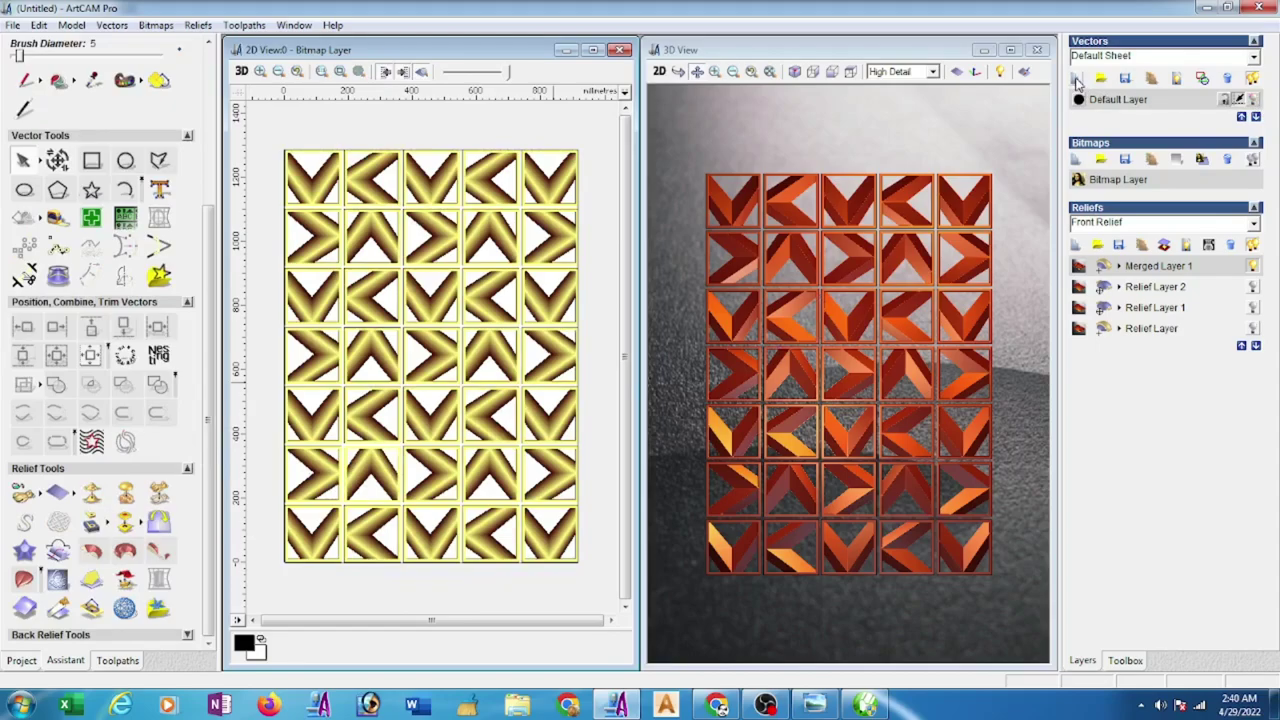
pyautogui.click(1076, 79)
pyautogui.hotkey('ctrl', 'v')
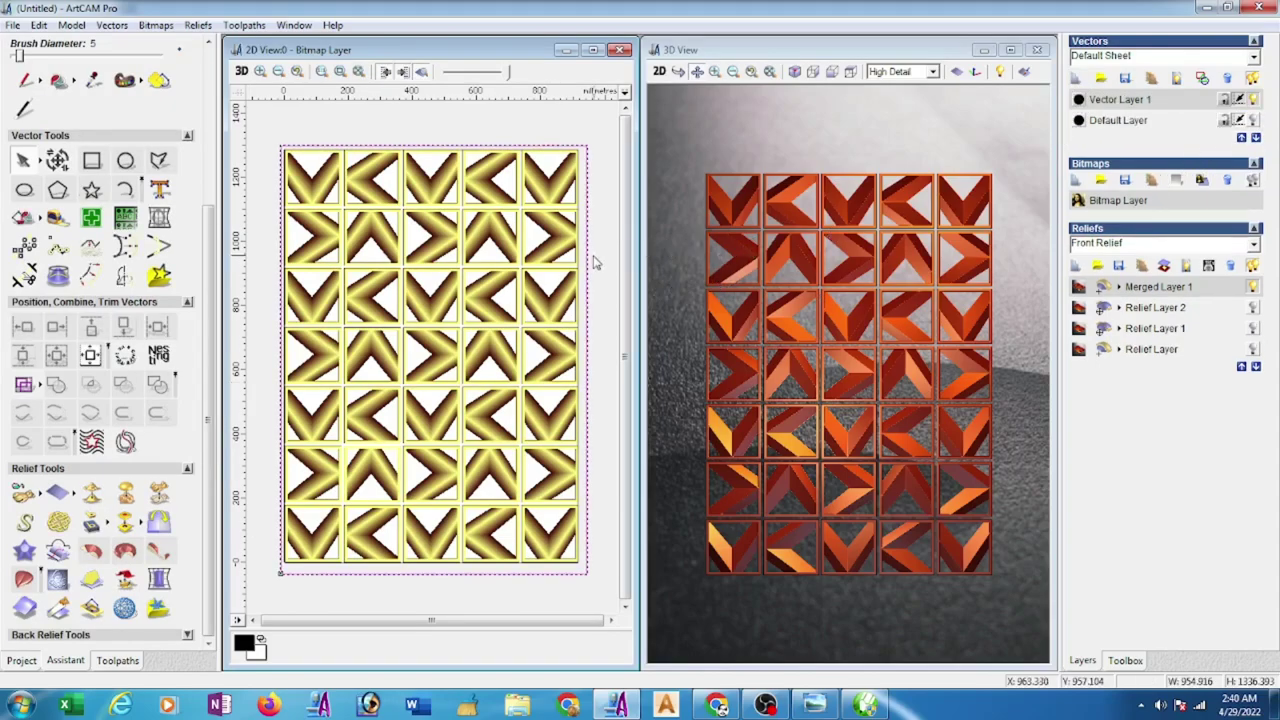
pyautogui.press('F9')
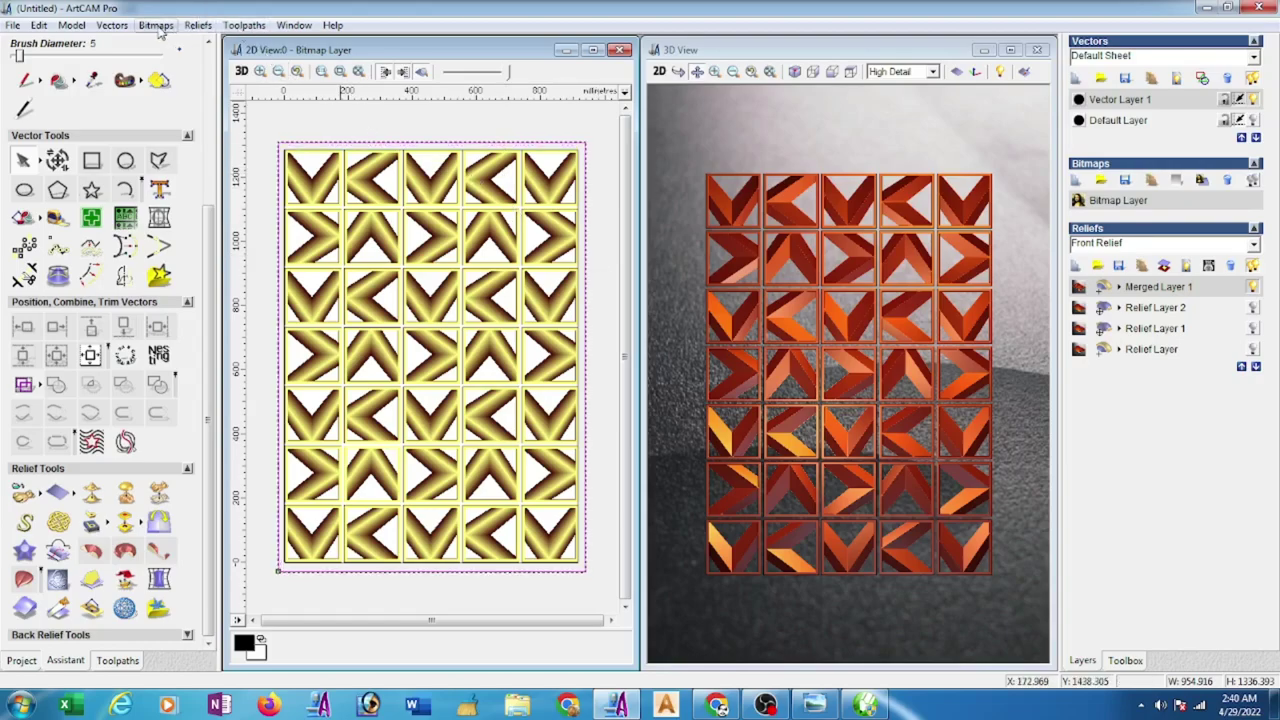
# - Import the ddd EPS vector file from the desktop with Vectors > Load Layer
pyautogui.click(110, 25)
pyautogui.click(130, 103)
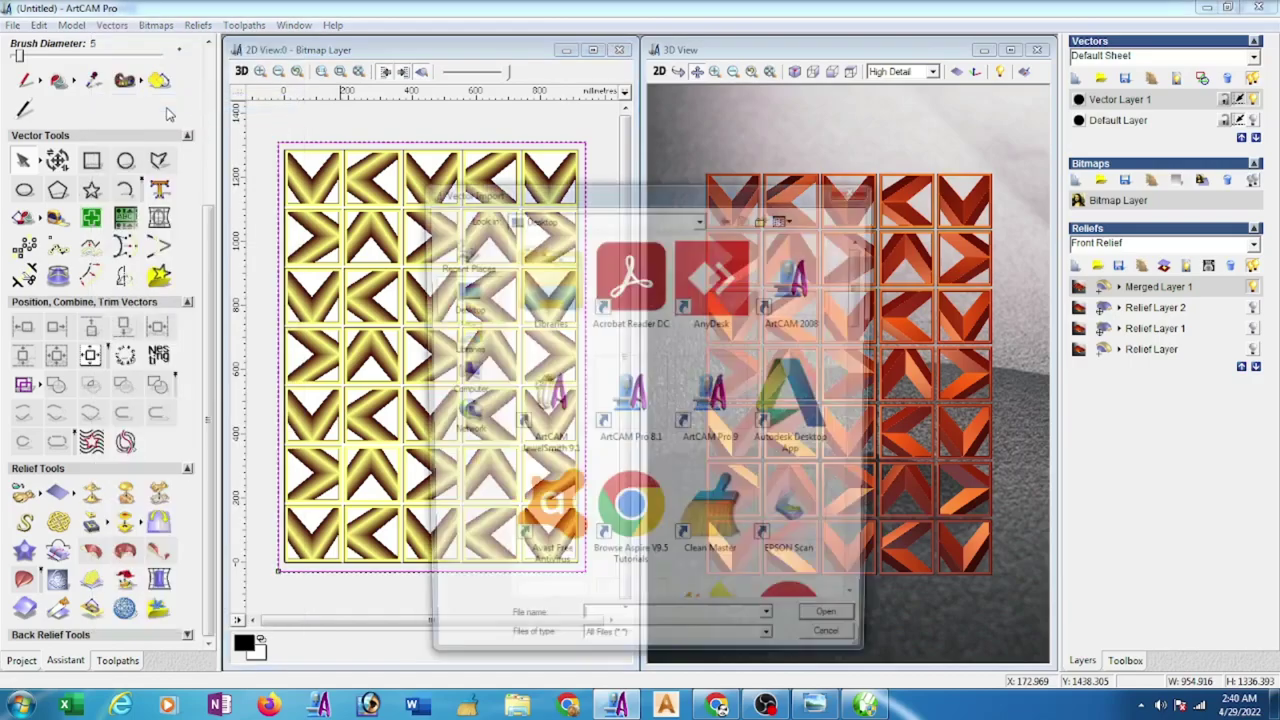
pyautogui.moveTo(866, 315); pyautogui.dragTo(866, 525)
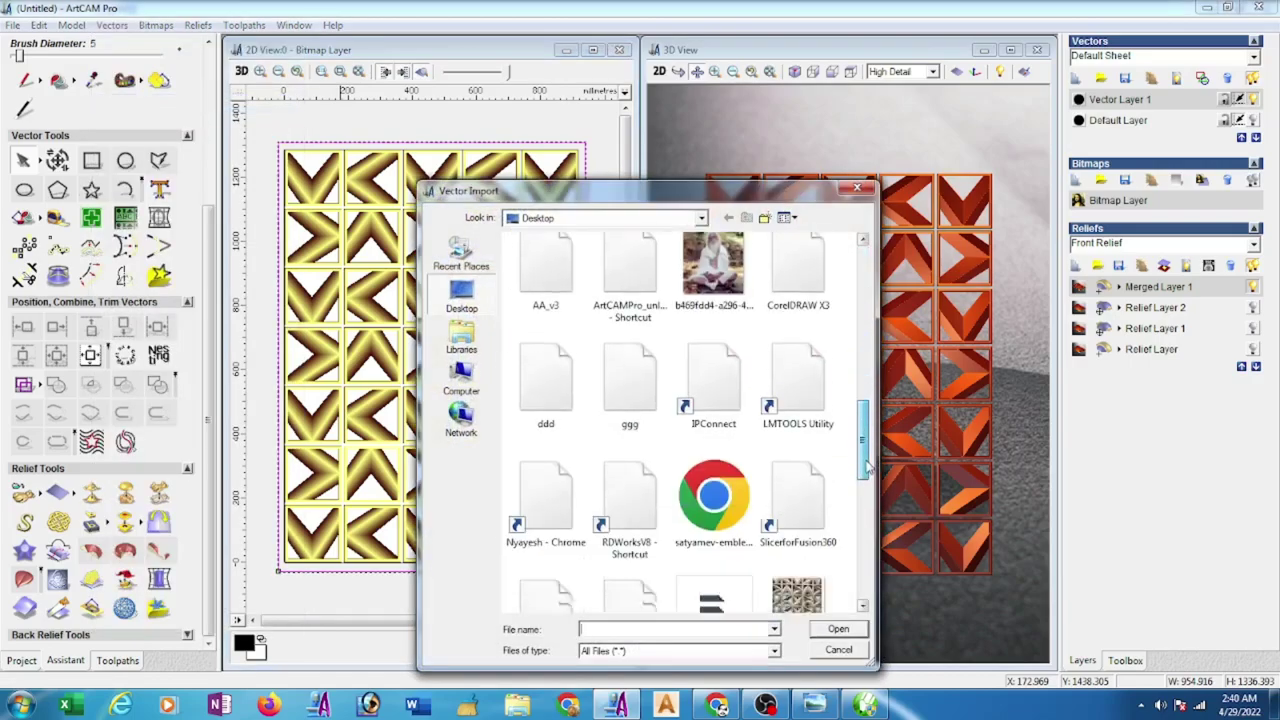
pyautogui.click(628, 424)
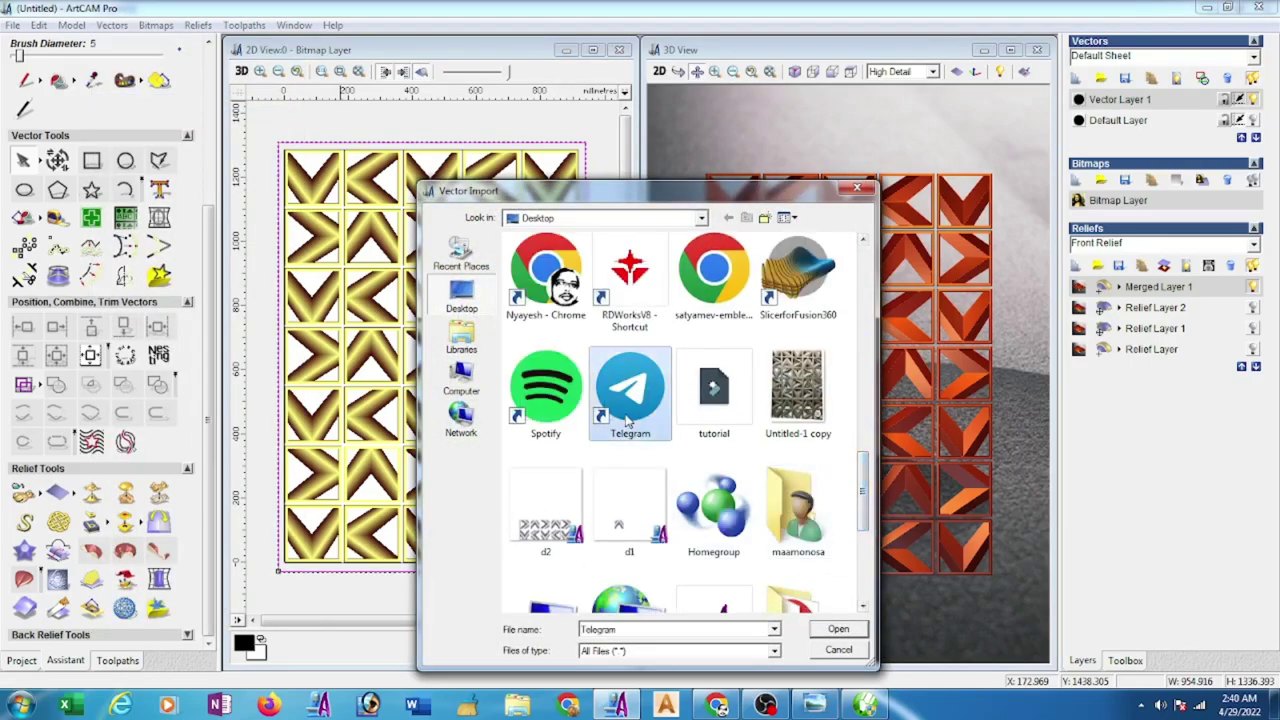
pyautogui.click(546, 515)
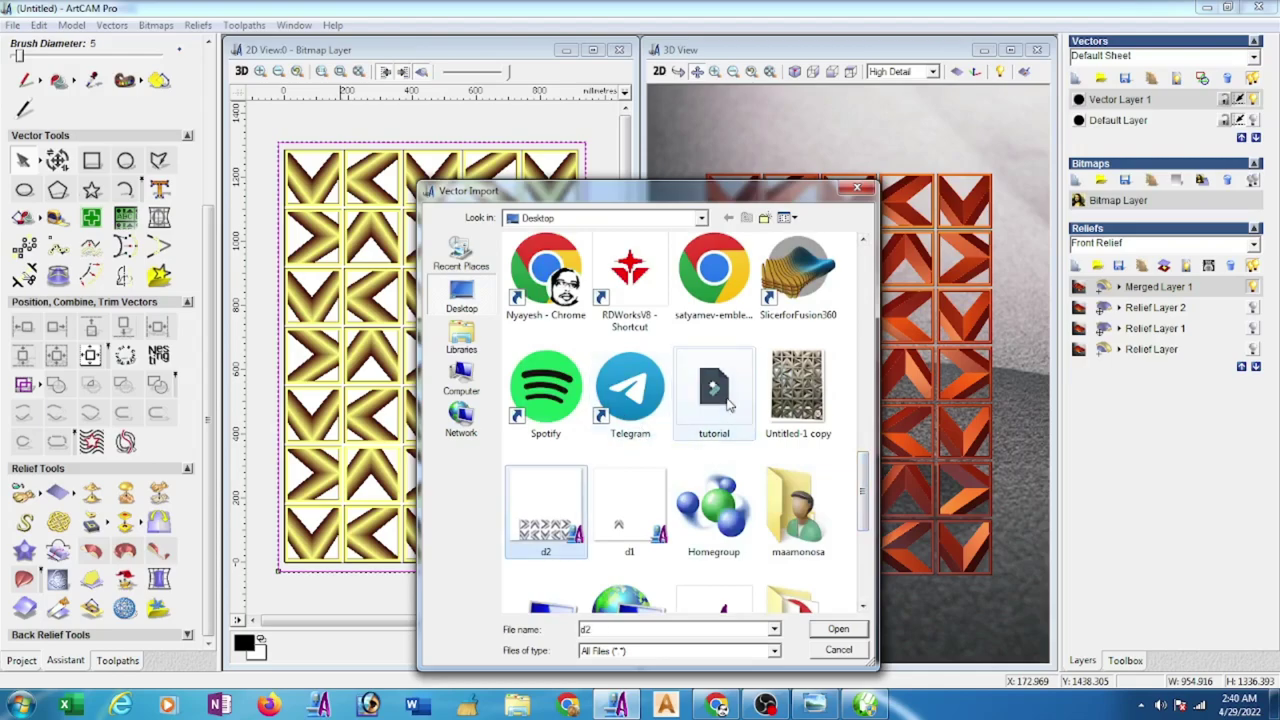
pyautogui.scroll(1, 700, 390)
pyautogui.click(546, 280)
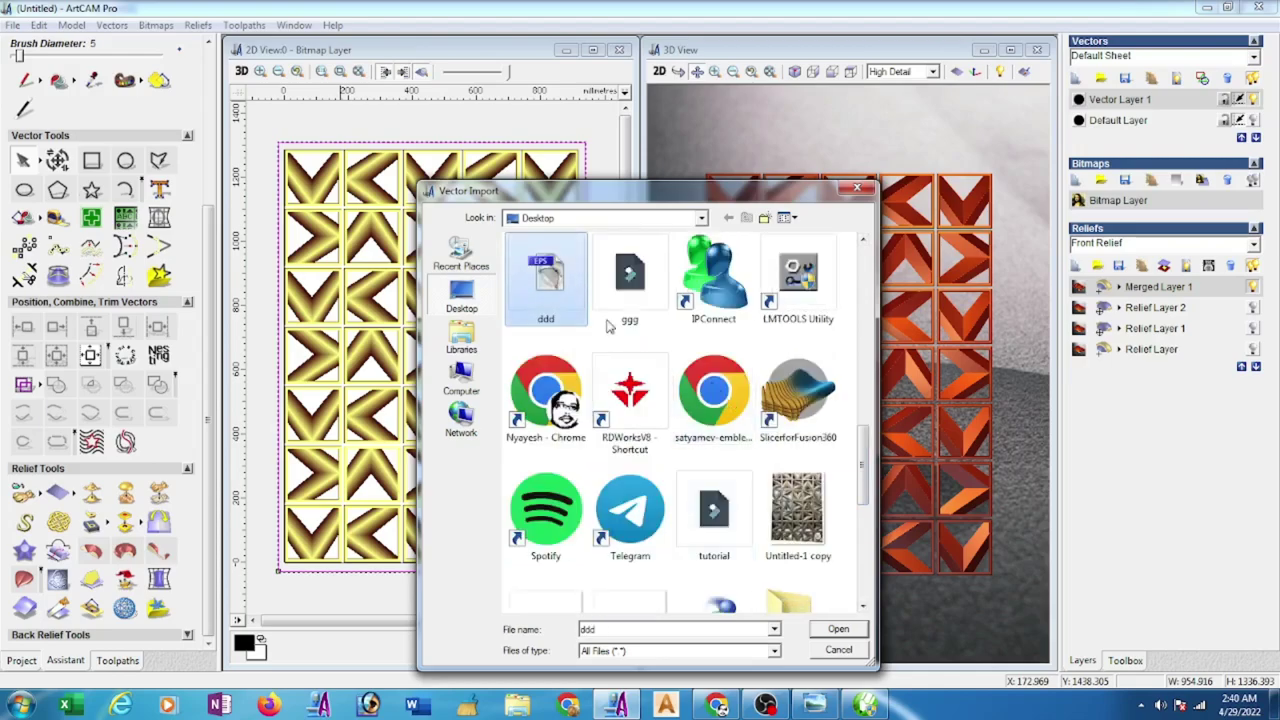
pyautogui.doubleClick(540, 297)
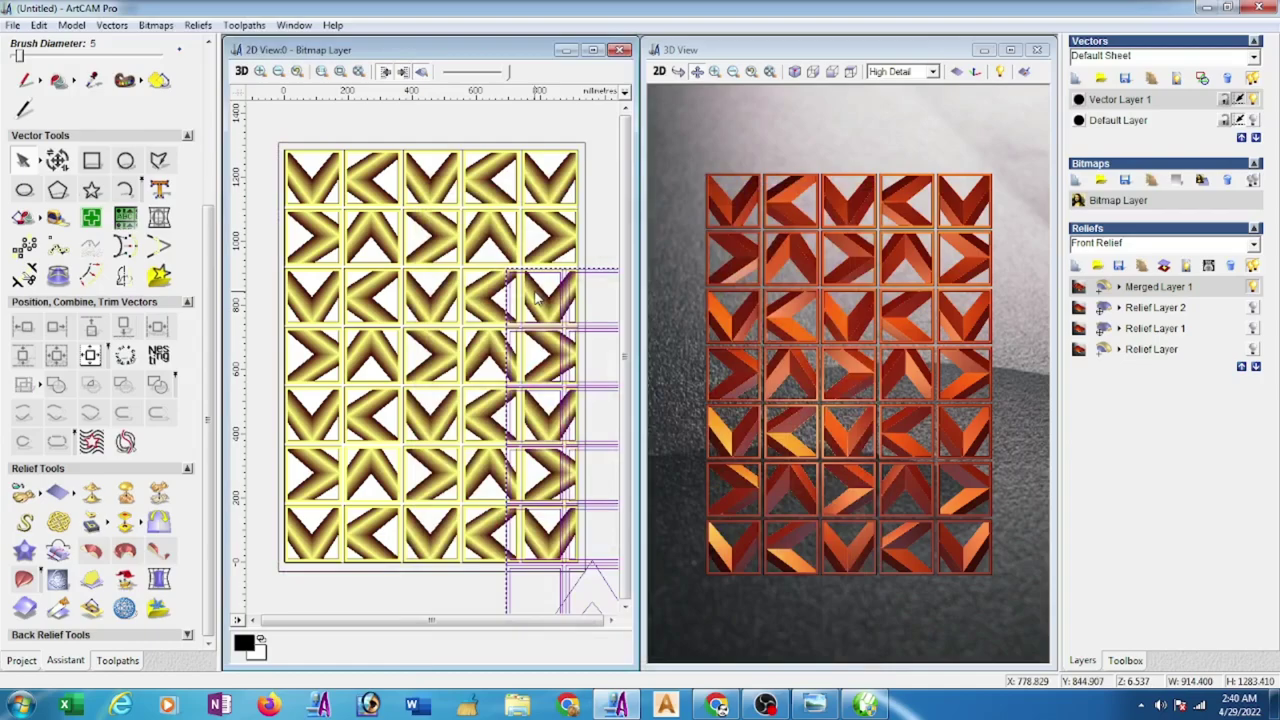
# - Align the imported ddd vectors over the tile grid and ungroup them all
pyautogui.press('F9')
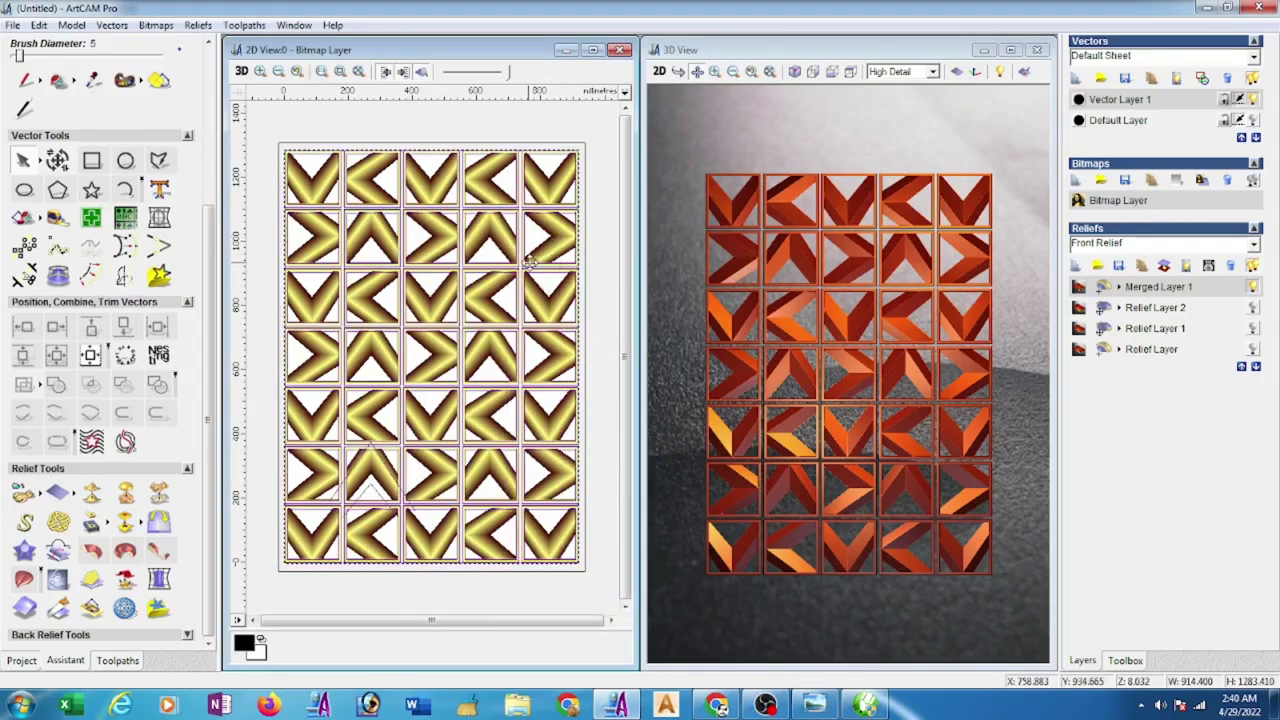
pyautogui.rightClick(527, 268)
pyautogui.click(586, 477)
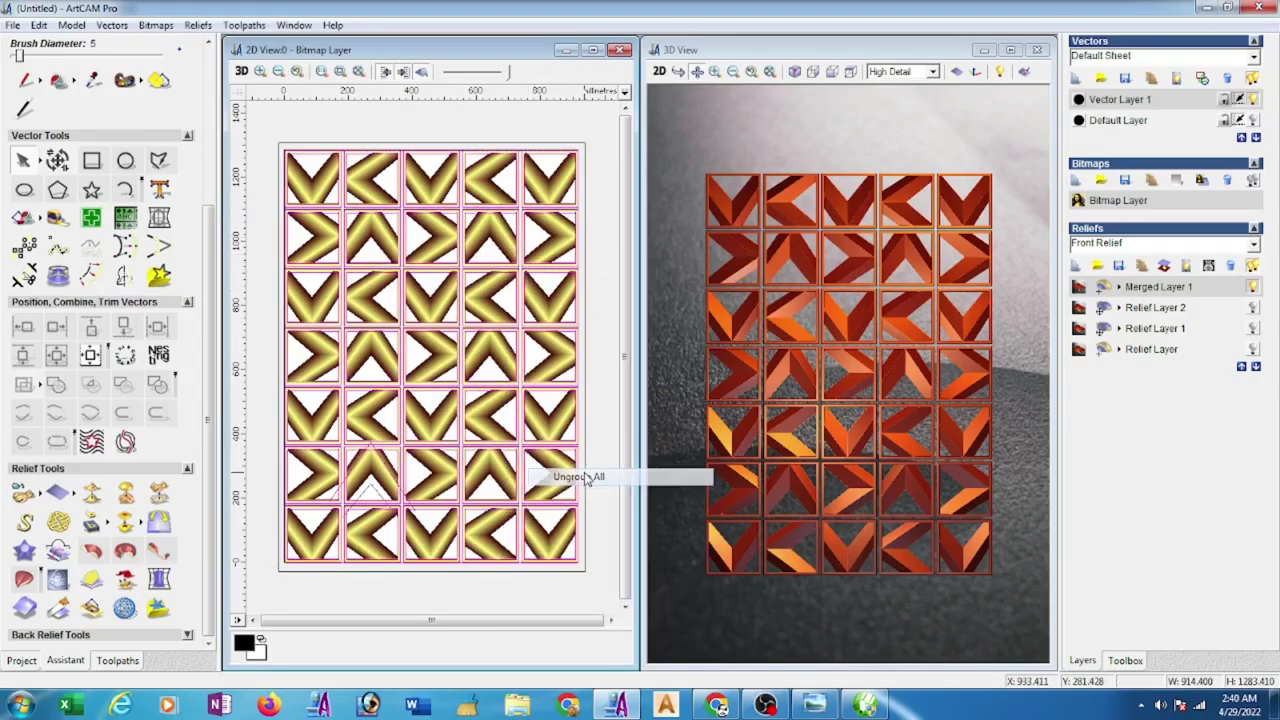
# - Deselect, then zoom in and select the upper-right tile outline to check it
pyautogui.click(614, 230)
pyautogui.scroll(2, 520, 165)
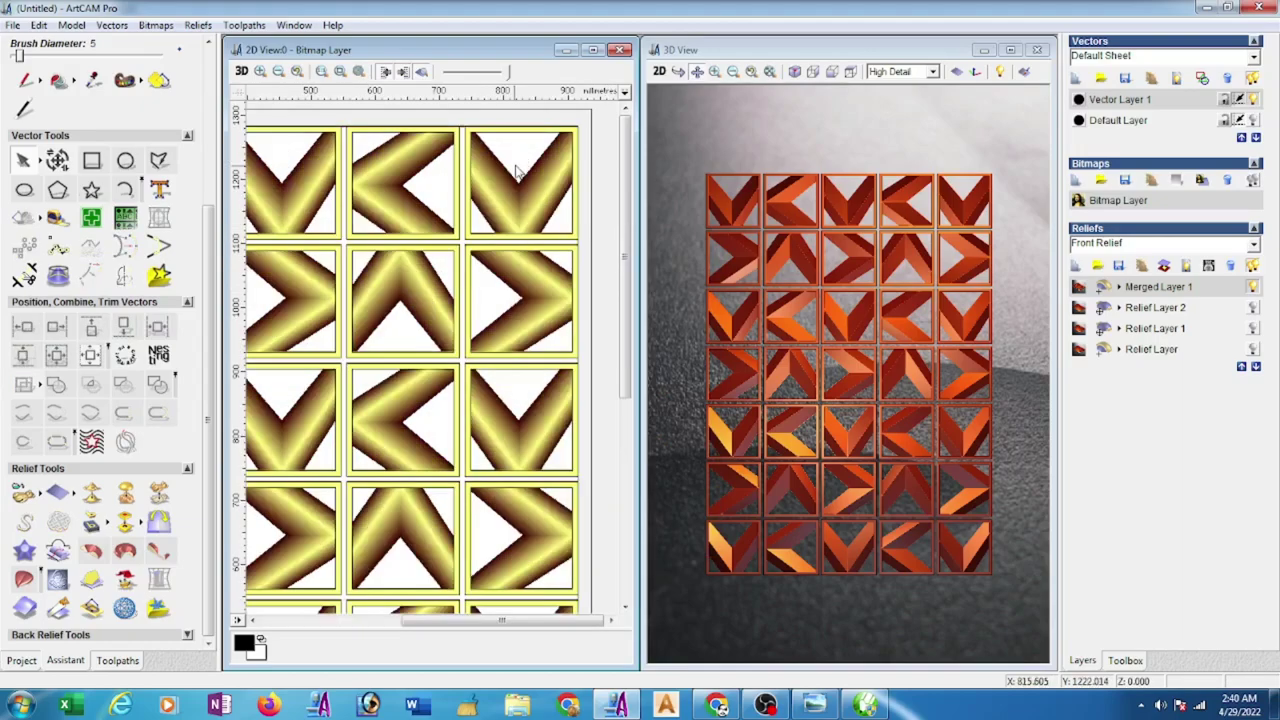
pyautogui.scroll(1, 472, 166)
pyautogui.click(437, 225)
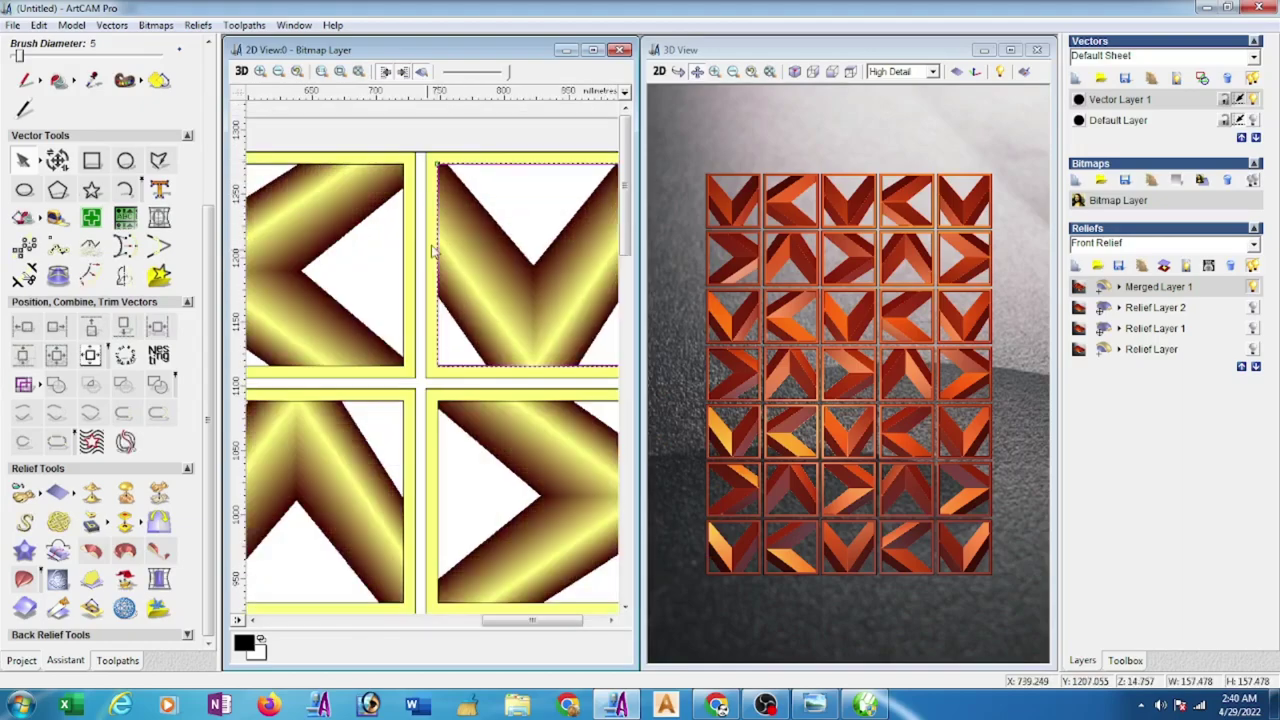
pyautogui.scroll(-1, 408, 262)
pyautogui.scroll(-1, 408, 262)
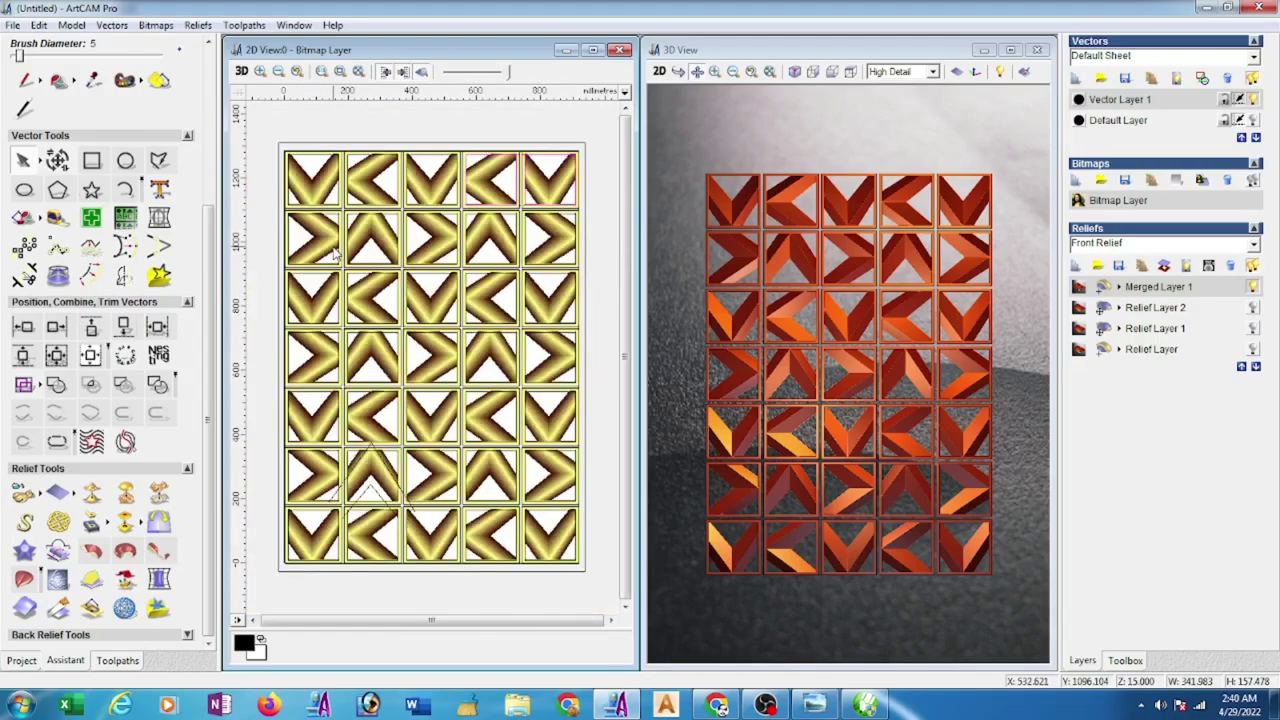
pyautogui.scroll(1, 362, 178)
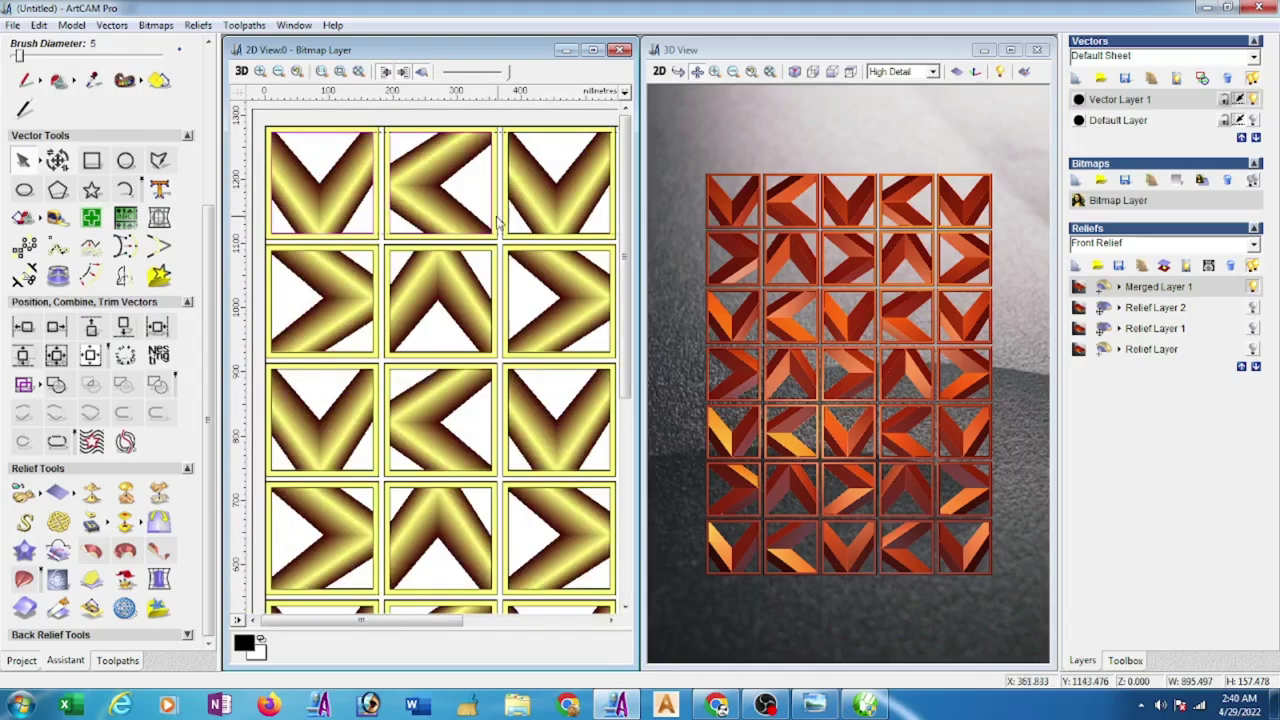
# - Maximize the 2D view, hide the bitmap, and select row two's inner squares
pyautogui.click(592, 50)
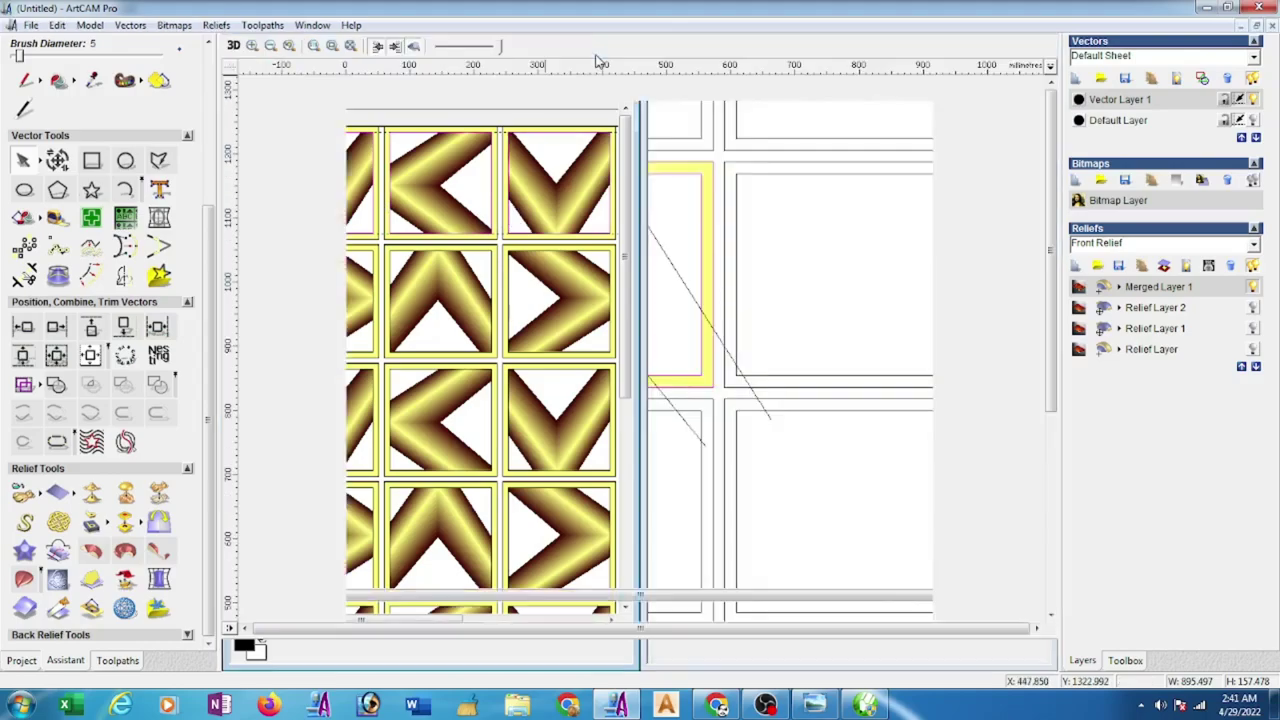
pyautogui.click(410, 46)
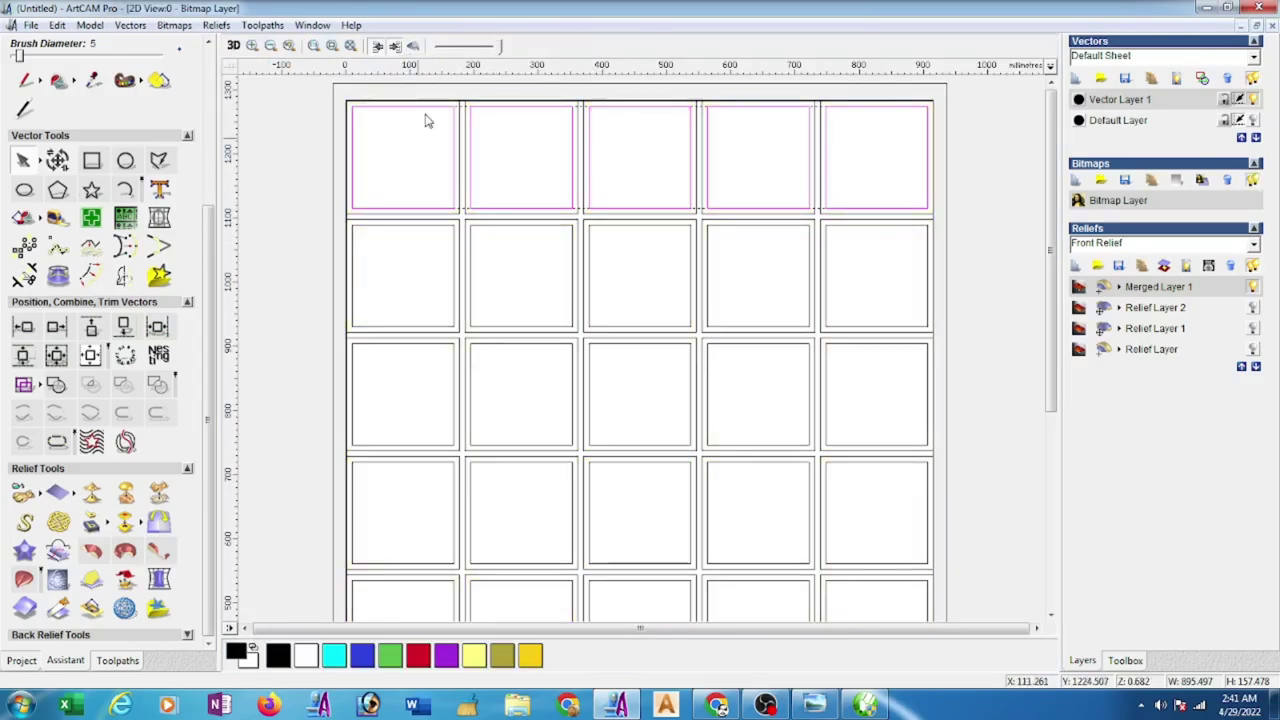
pyautogui.keyDown('shift'); pyautogui.click(350, 288); pyautogui.keyUp('shift')
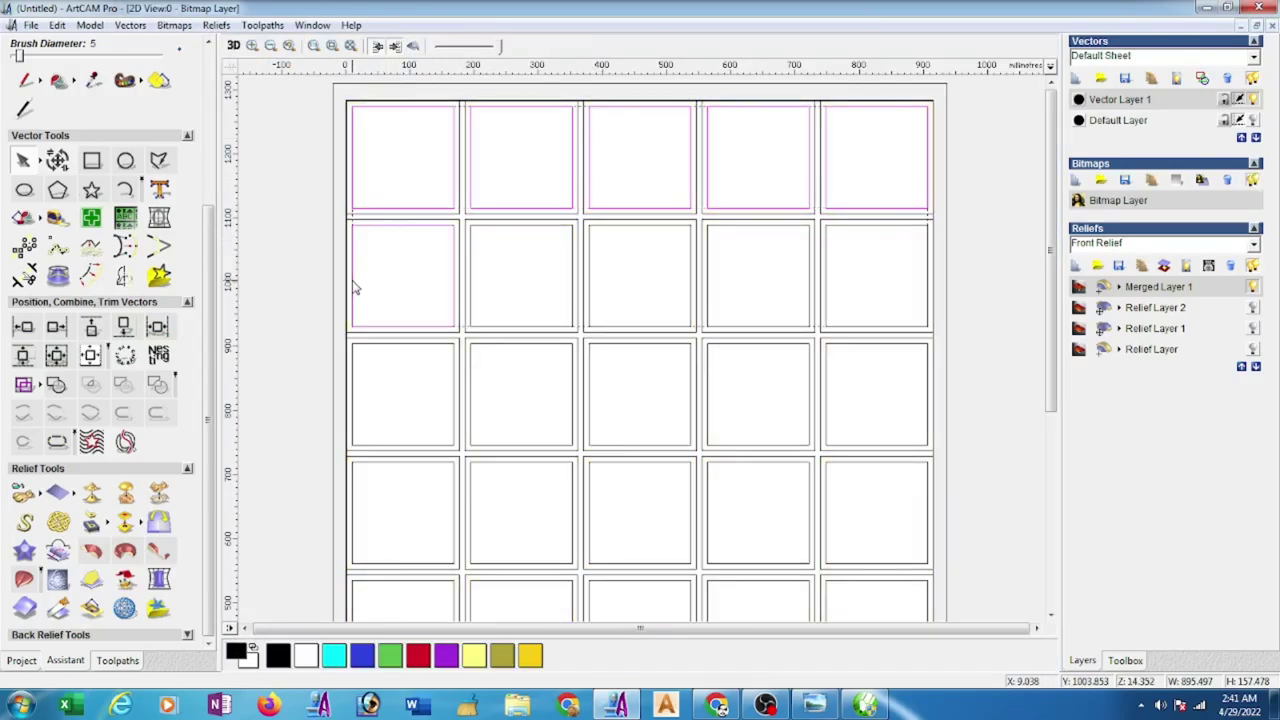
pyautogui.keyDown('shift'); pyautogui.click(474, 296); pyautogui.keyUp('shift')
pyautogui.keyDown('shift'); pyautogui.click(591, 316); pyautogui.keyUp('shift')
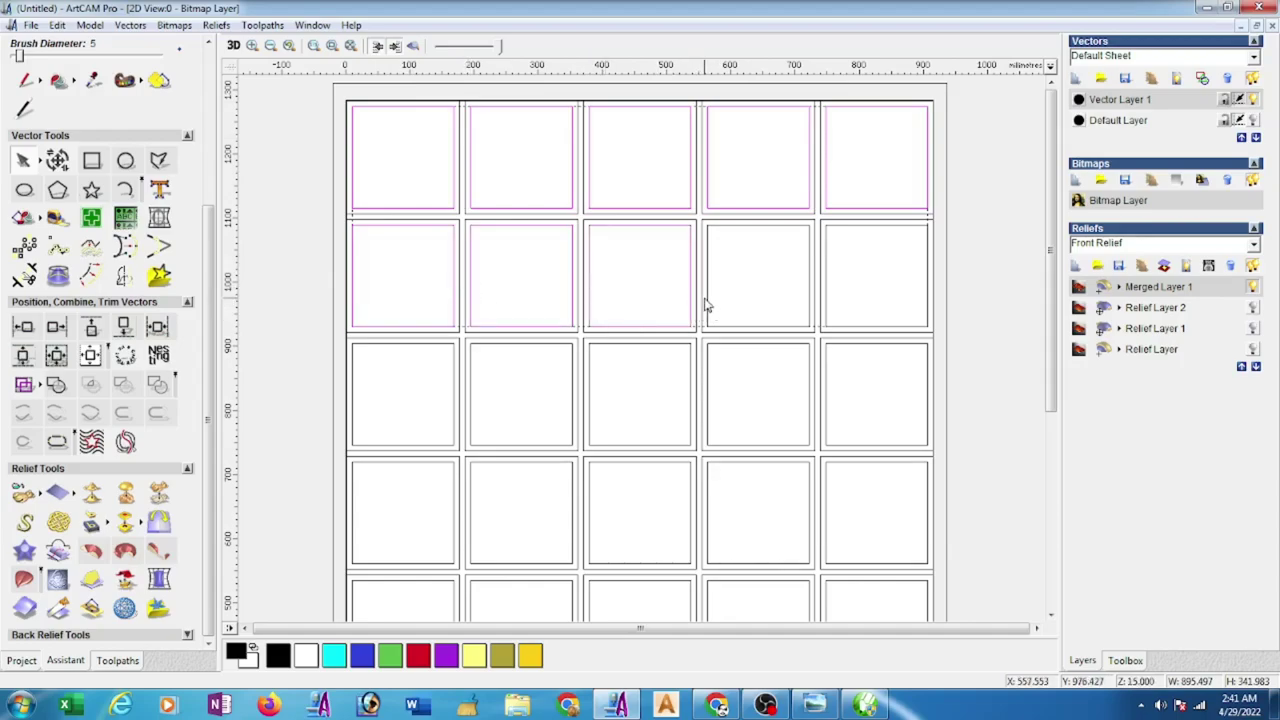
pyautogui.keyDown('shift'); pyautogui.click(826, 297); pyautogui.keyUp('shift')
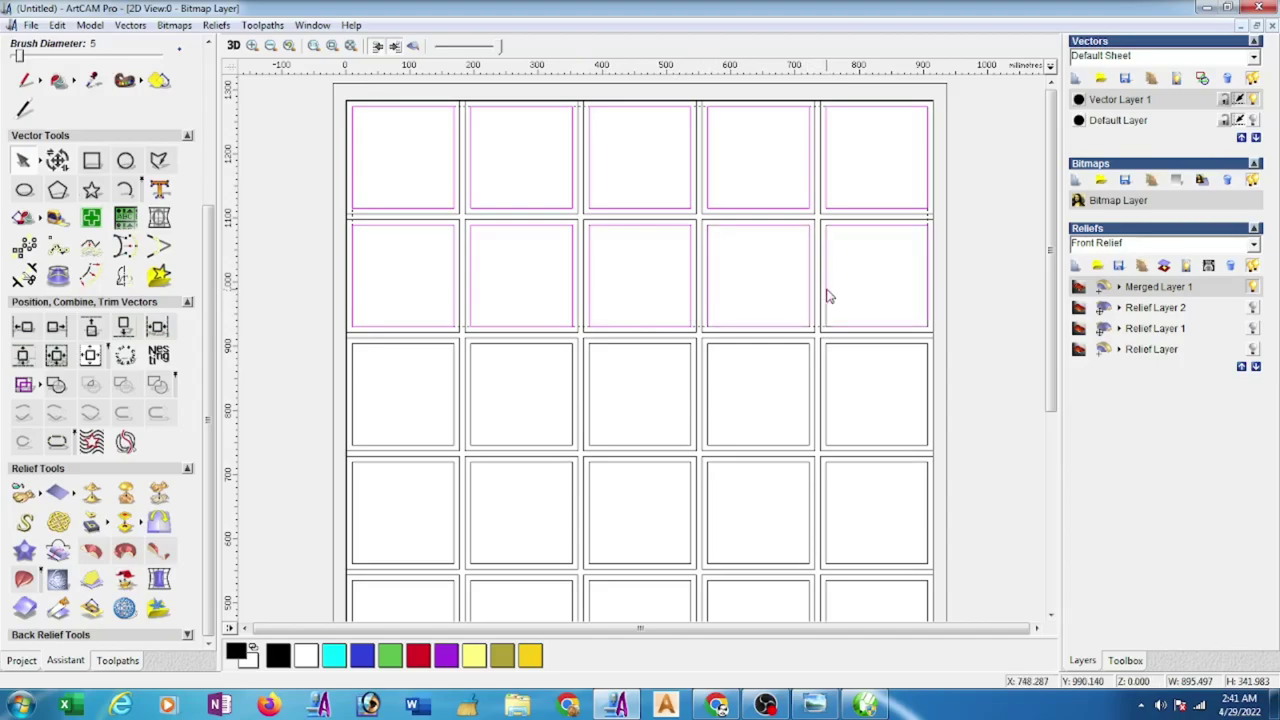
# - Add the inner square outlines of rows three and four to the selection
pyautogui.keyDown('shift'); pyautogui.click(826, 412); pyautogui.keyUp('shift')
pyautogui.keyDown('shift'); pyautogui.click(810, 412); pyautogui.keyUp('shift')
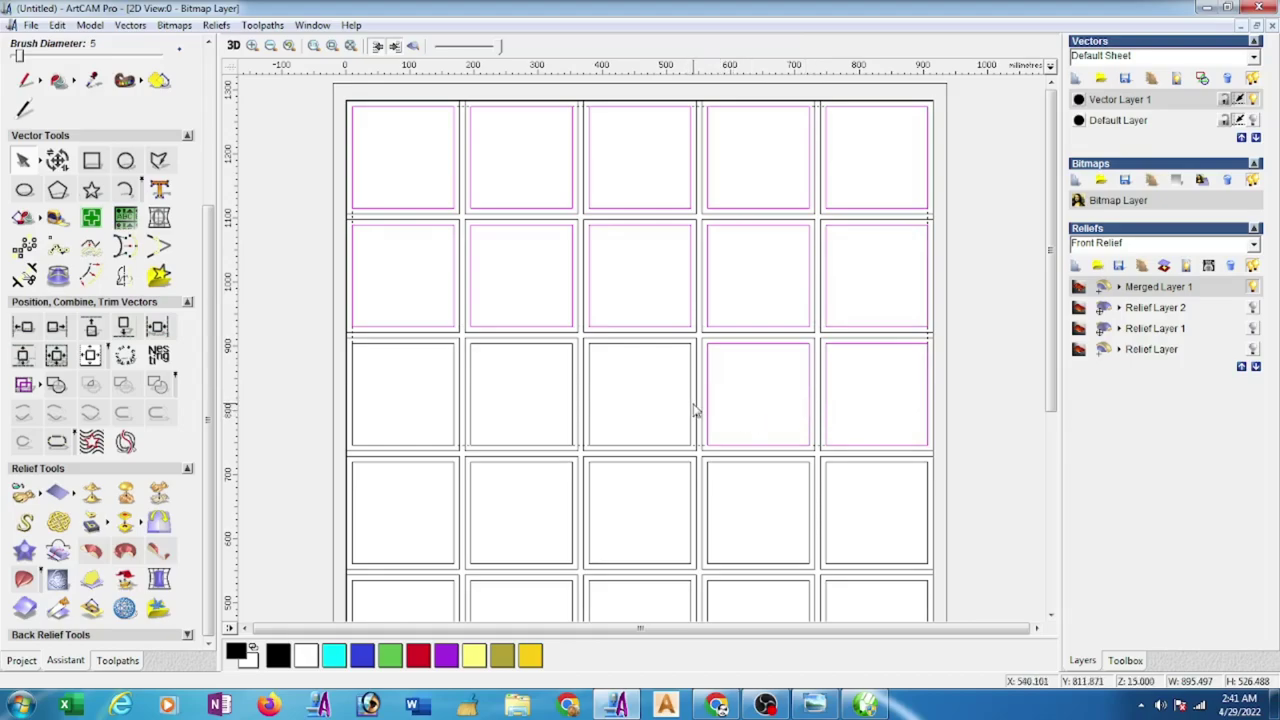
pyautogui.keyDown('shift'); pyautogui.click(571, 405); pyautogui.keyUp('shift')
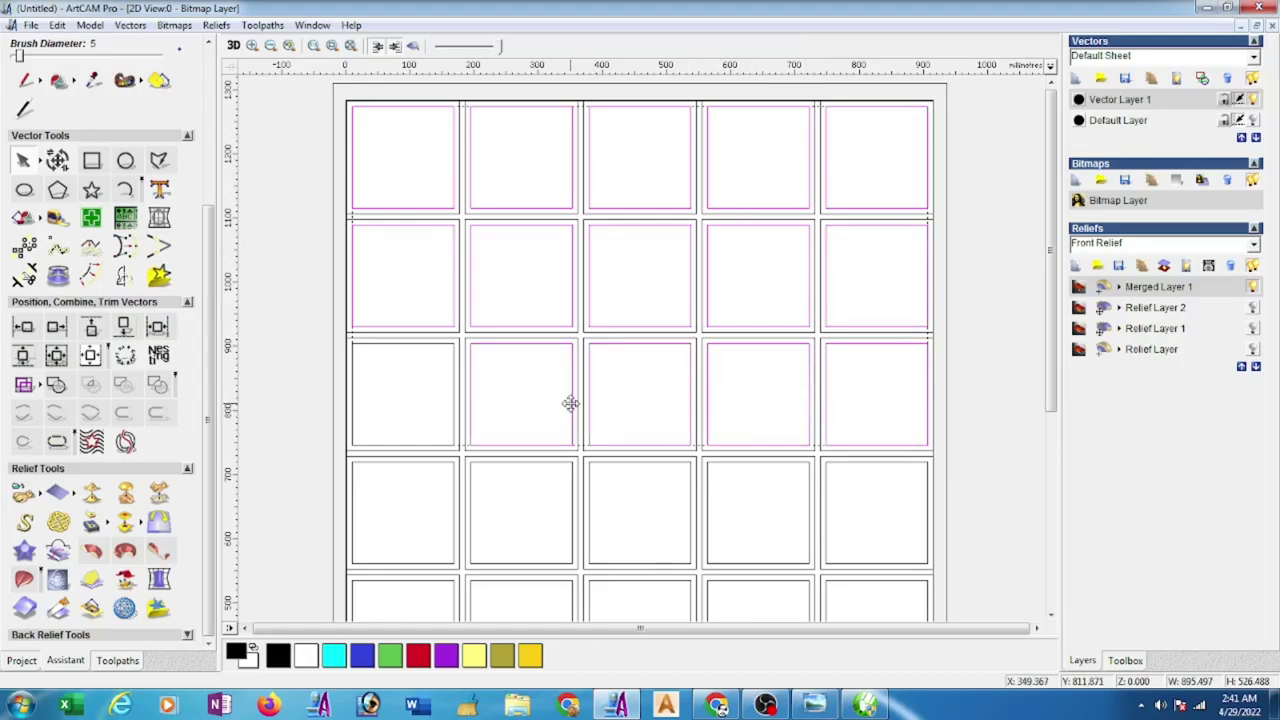
pyautogui.keyDown('shift'); pyautogui.click(455, 410); pyautogui.keyUp('shift')
pyautogui.keyDown('shift'); pyautogui.click(453, 505); pyautogui.keyUp('shift')
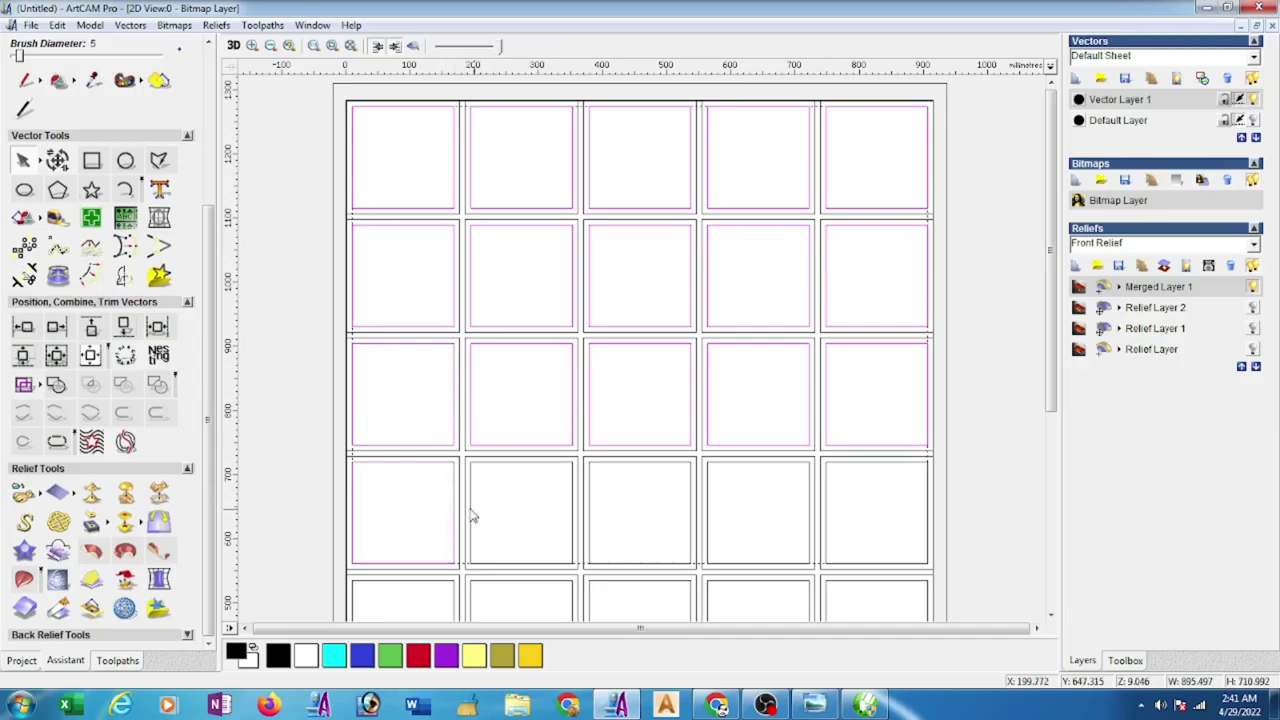
pyautogui.keyDown('shift'); pyautogui.click(473, 518); pyautogui.keyUp('shift')
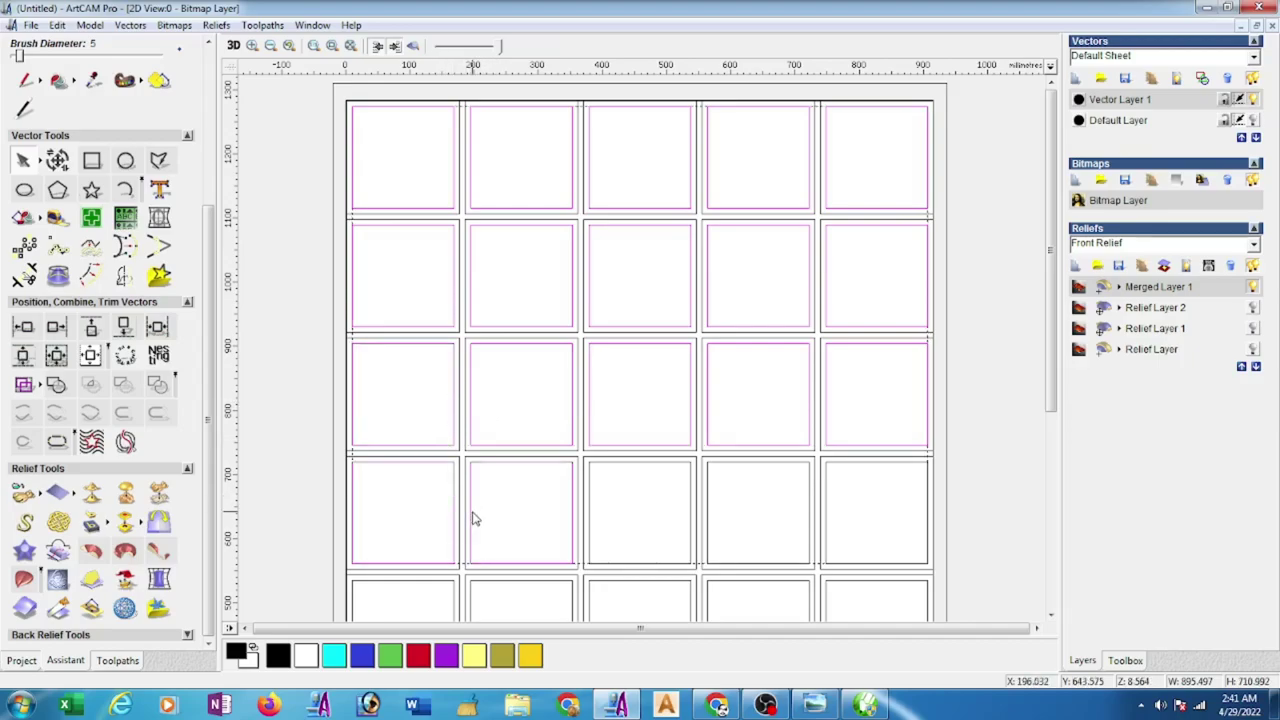
pyautogui.keyDown('shift'); pyautogui.click(590, 528); pyautogui.keyUp('shift')
pyautogui.keyDown('shift'); pyautogui.click(709, 521); pyautogui.keyUp('shift')
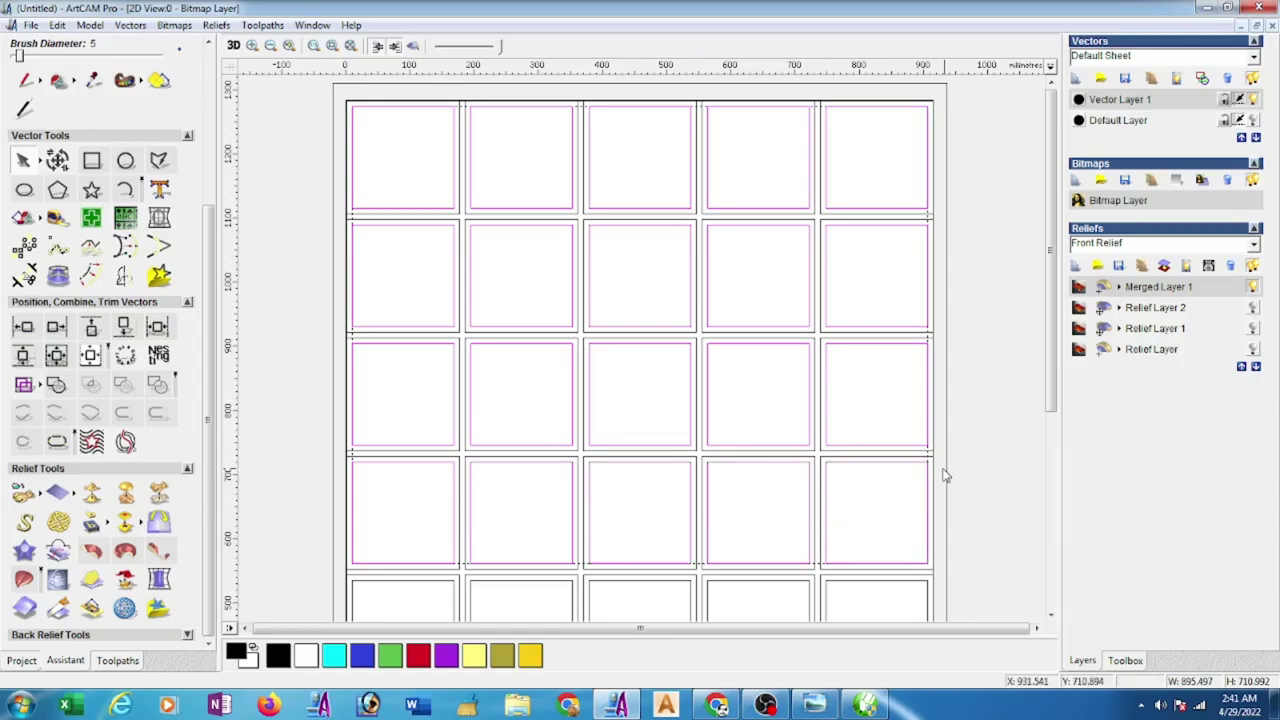
# - Scroll down and add the next two rows' inner squares to the selection
pyautogui.hotkey('ctrl', 'a')
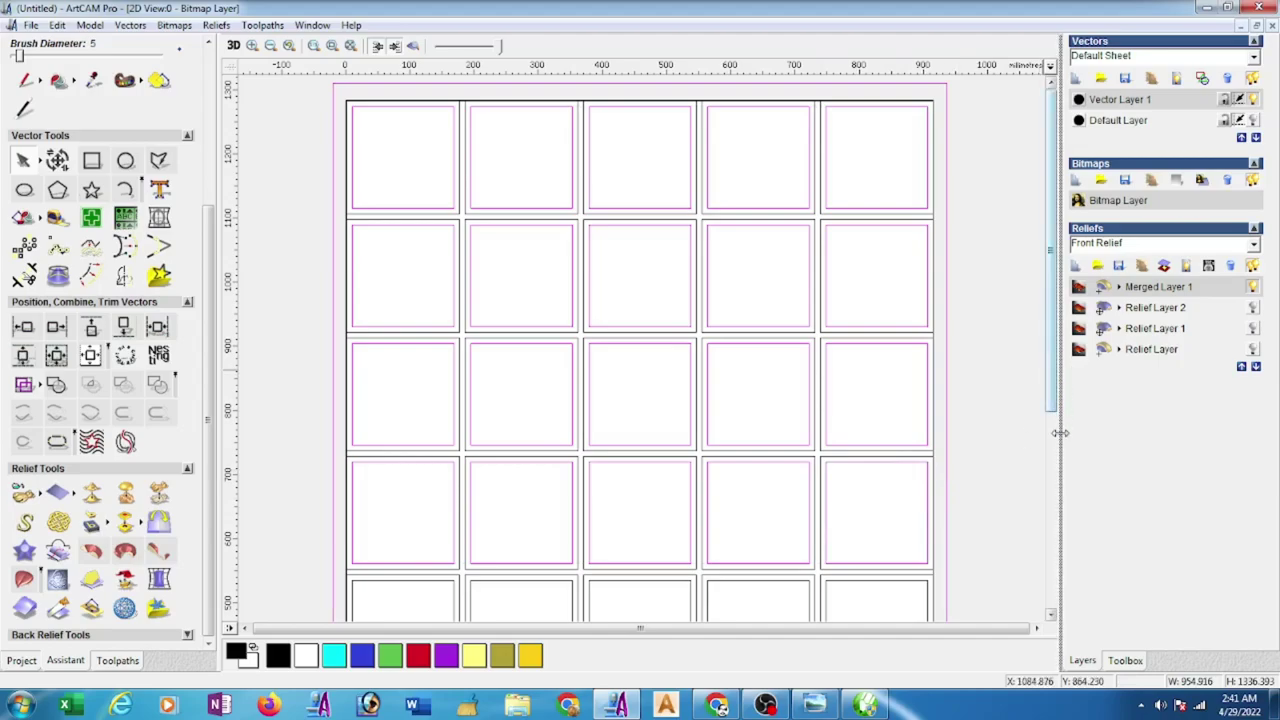
pyautogui.moveTo(1051, 381); pyautogui.dragTo(1062, 516)
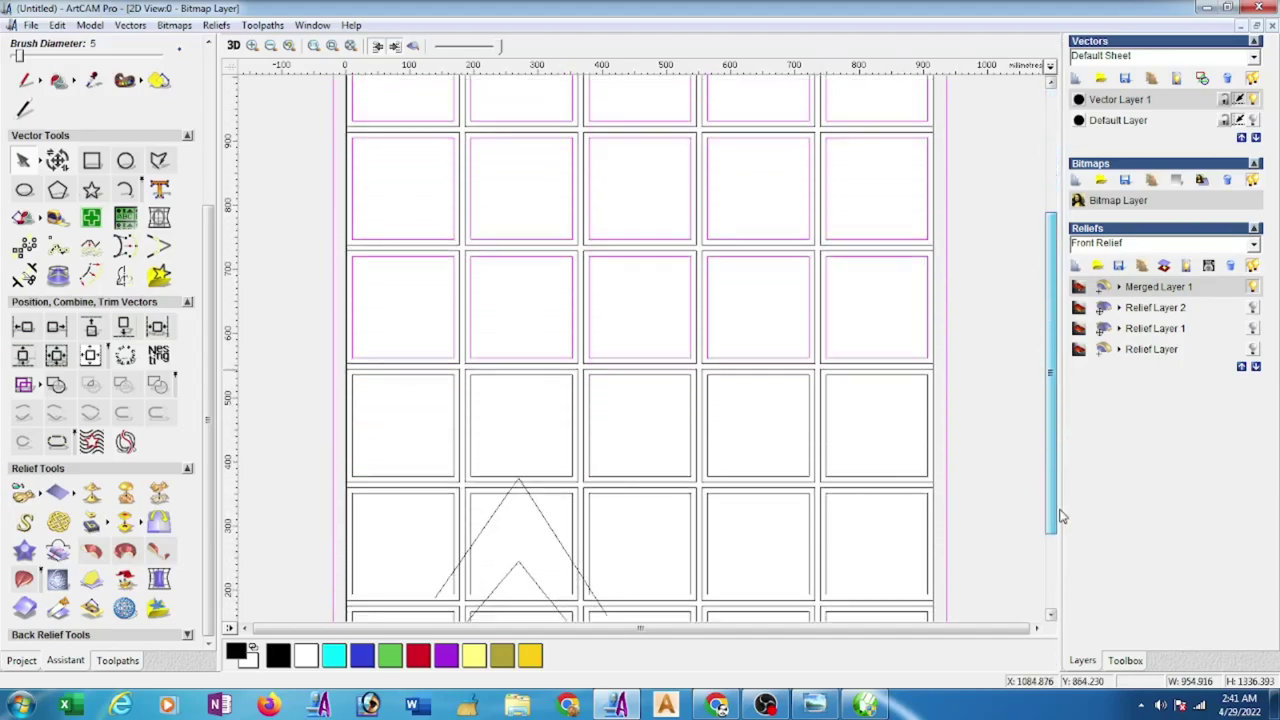
pyautogui.keyDown('shift'); pyautogui.click(453, 418); pyautogui.keyUp('shift')
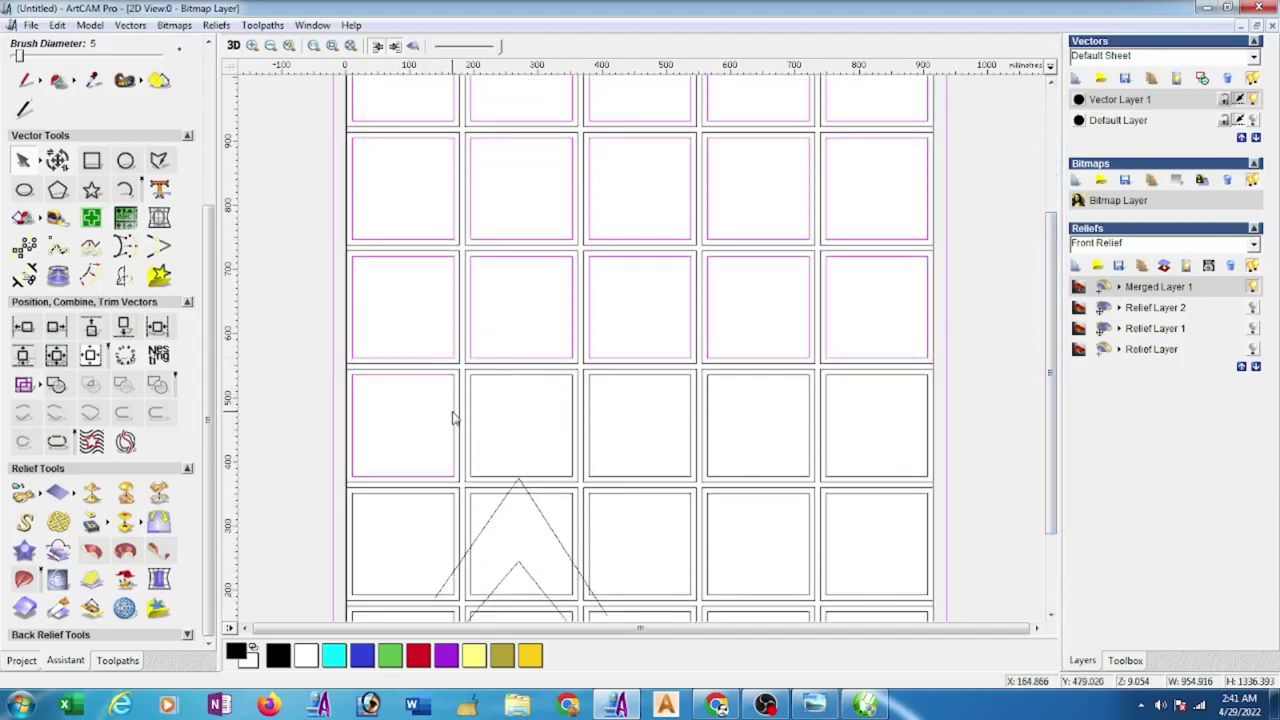
pyautogui.keyDown('shift'); pyautogui.click(475, 428); pyautogui.keyUp('shift')
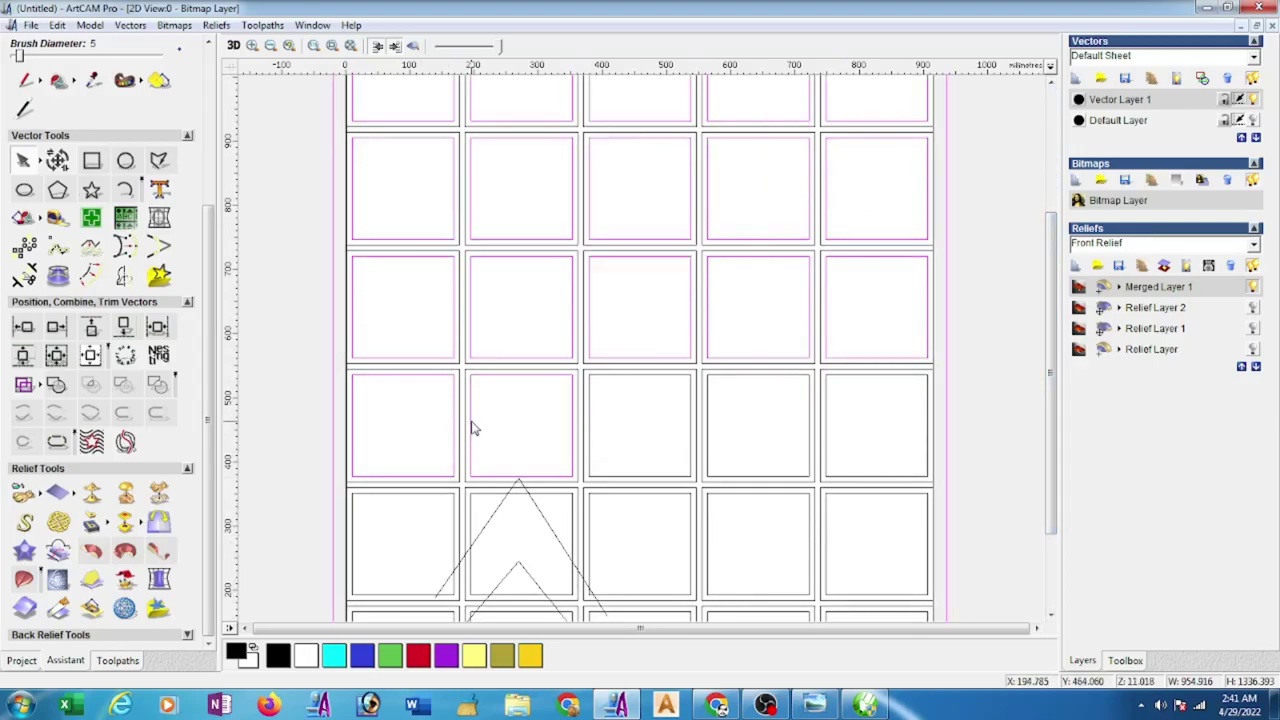
pyautogui.keyDown('shift'); pyautogui.click(589, 443); pyautogui.keyUp('shift')
pyautogui.keyDown('shift'); pyautogui.click(709, 446); pyautogui.keyUp('shift')
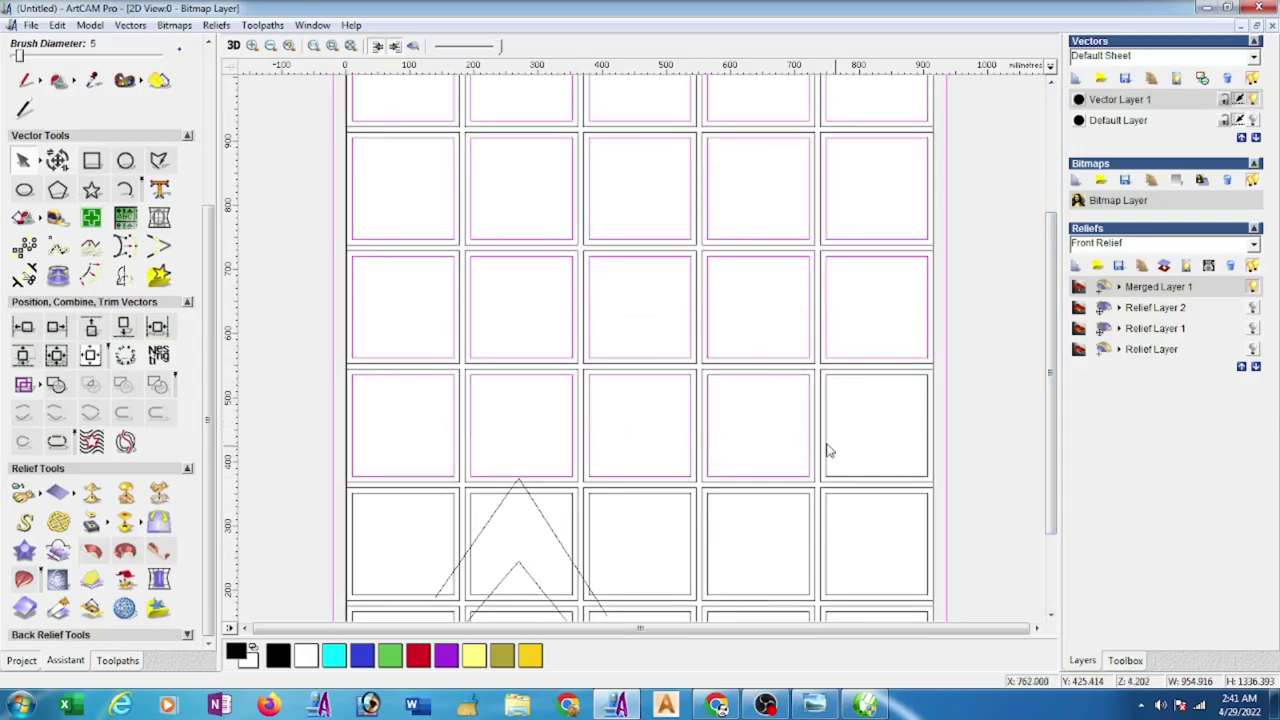
pyautogui.keyDown('shift'); pyautogui.click(829, 448); pyautogui.keyUp('shift')
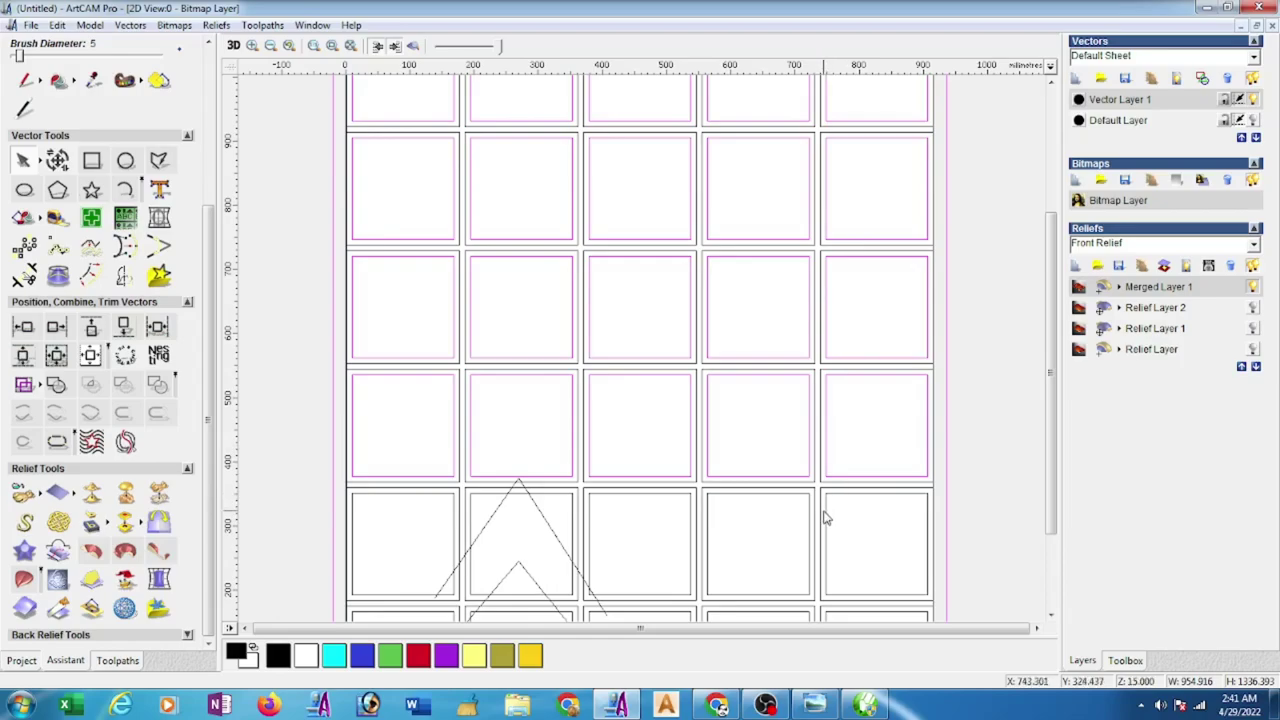
pyautogui.keyDown('shift'); pyautogui.click(810, 520); pyautogui.keyUp('shift')
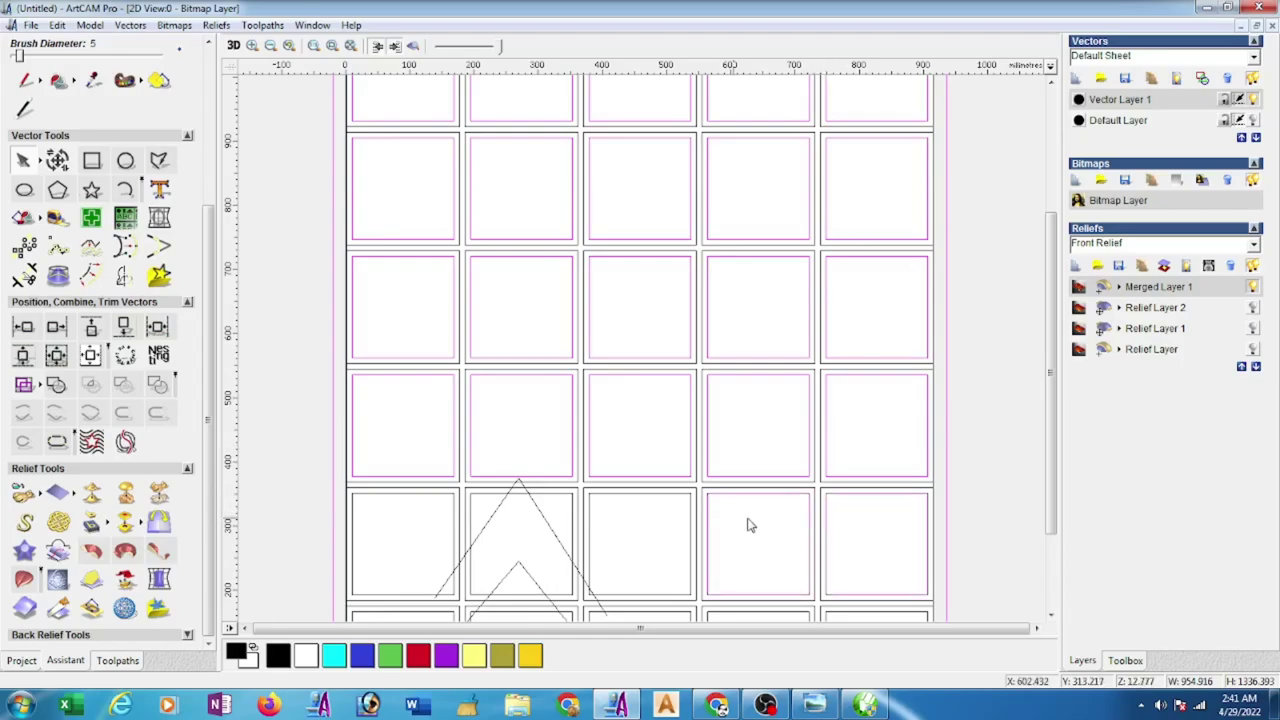
pyautogui.keyDown('shift'); pyautogui.click(691, 528); pyautogui.keyUp('shift')
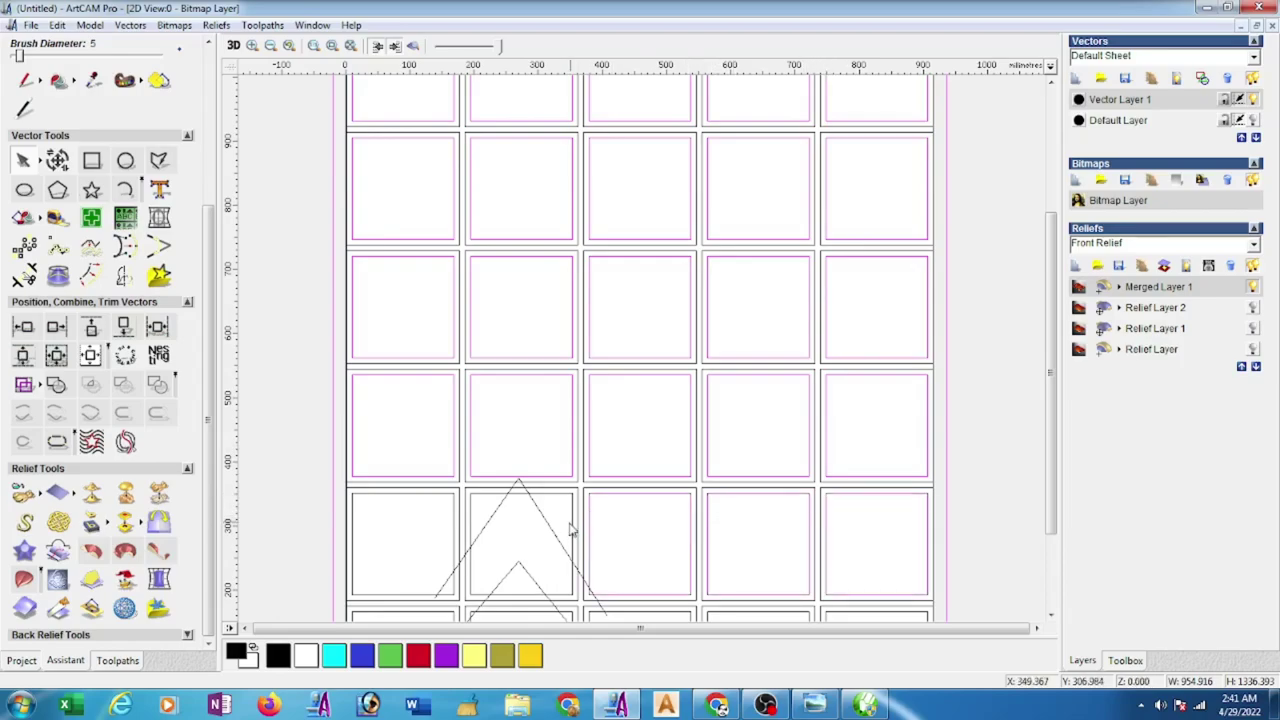
pyautogui.keyDown('shift'); pyautogui.click(566, 529); pyautogui.keyUp('shift')
pyautogui.keyDown('shift'); pyautogui.click(456, 522); pyautogui.keyUp('shift')
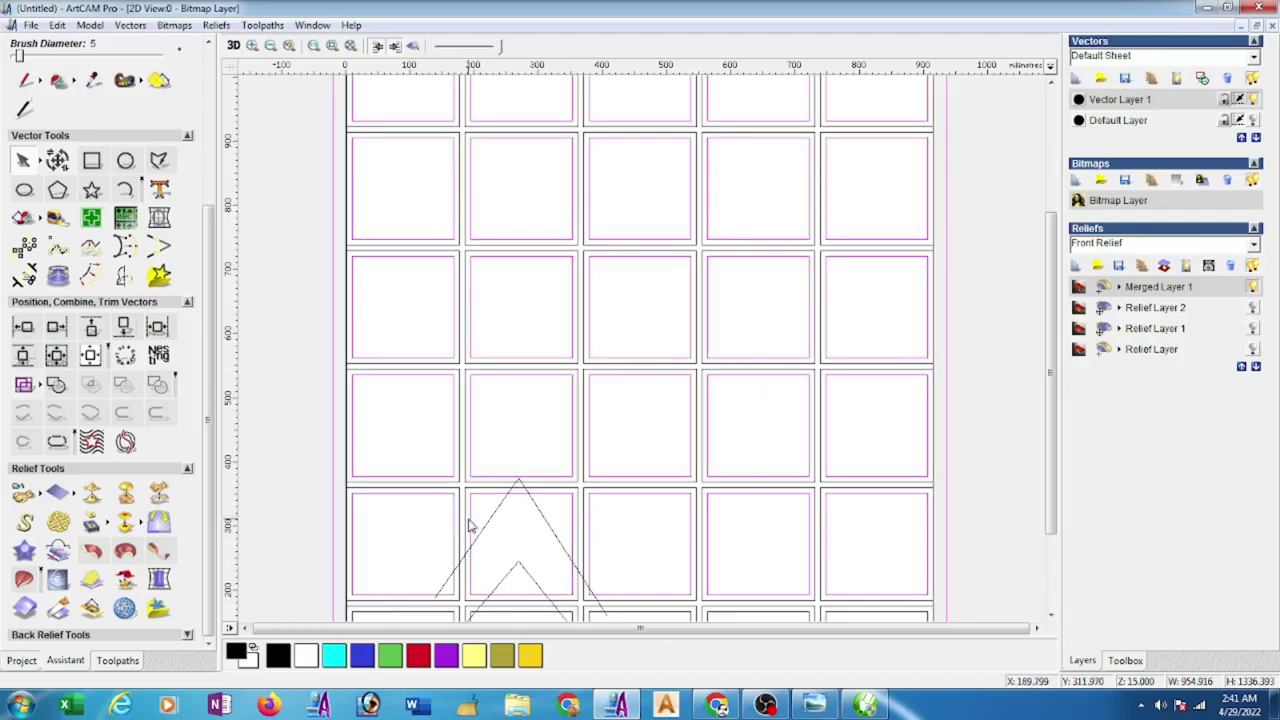
# - Scroll to the bottom row and add its third and fourth inner squares
pyautogui.moveTo(1050, 468); pyautogui.dragTo(1048, 582)
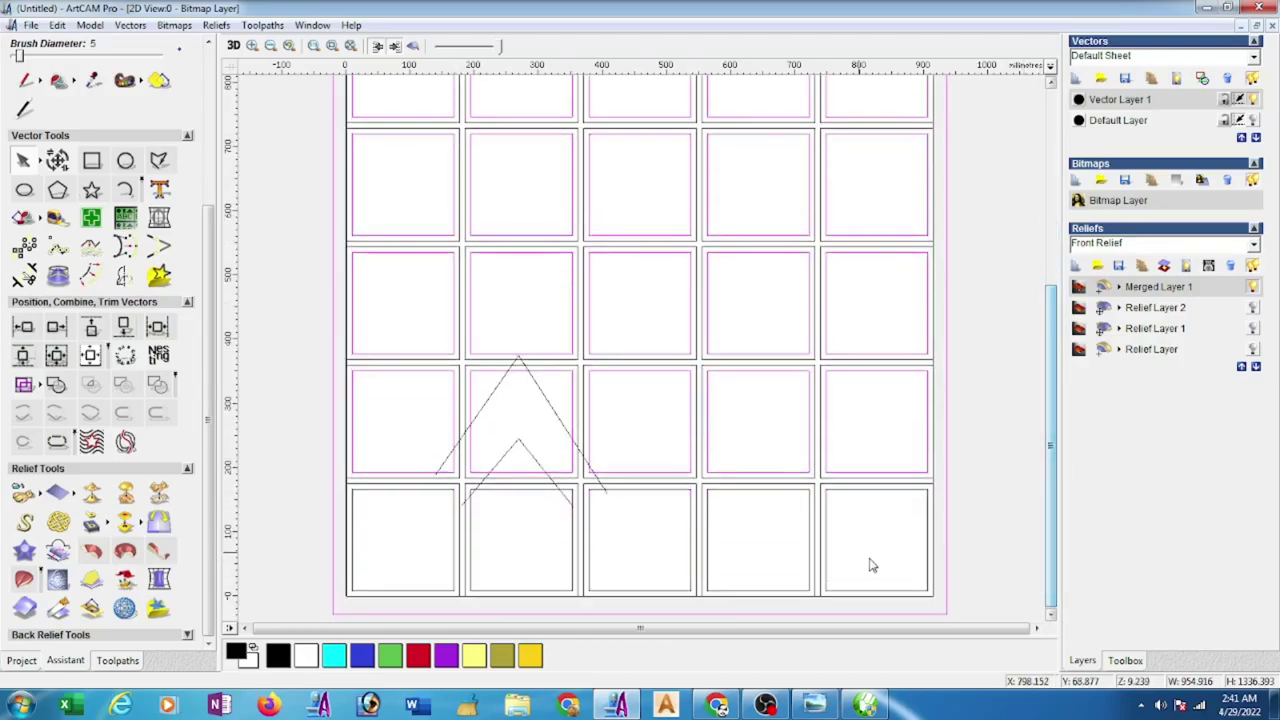
pyautogui.keyDown('shift'); pyautogui.click(800, 561); pyautogui.keyUp('shift')
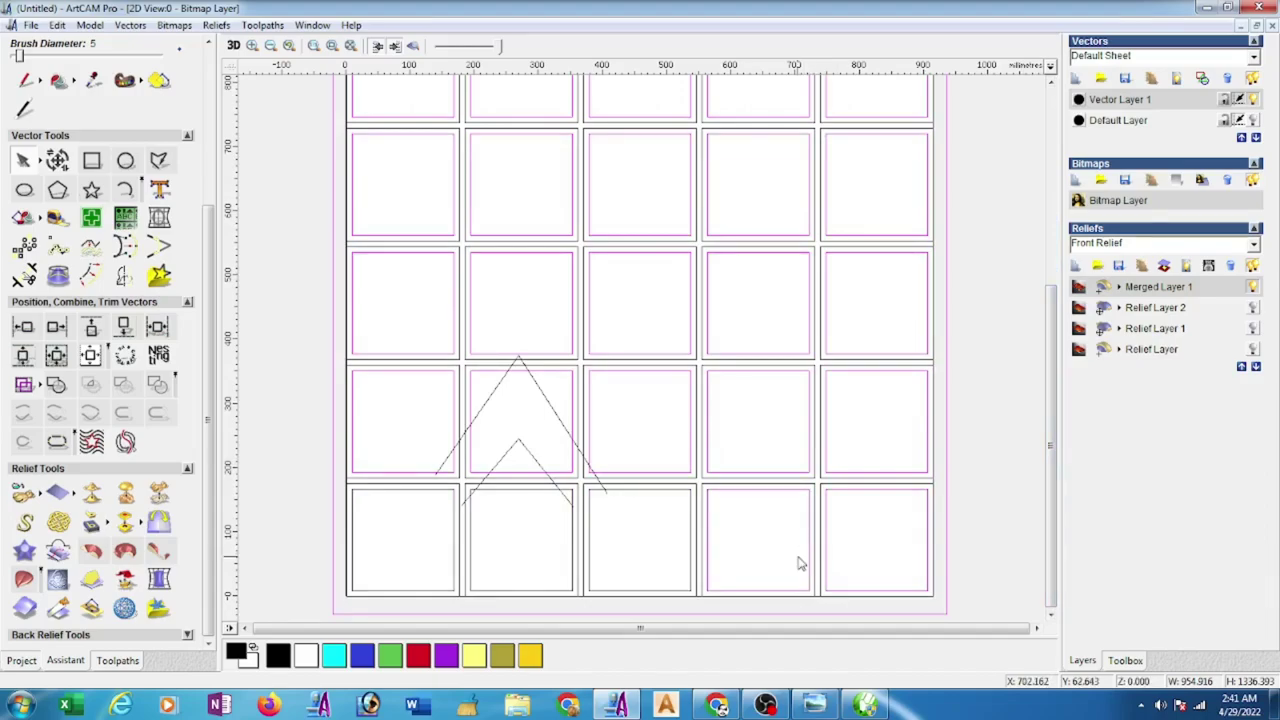
pyautogui.keyDown('shift'); pyautogui.click(690, 552); pyautogui.keyUp('shift')
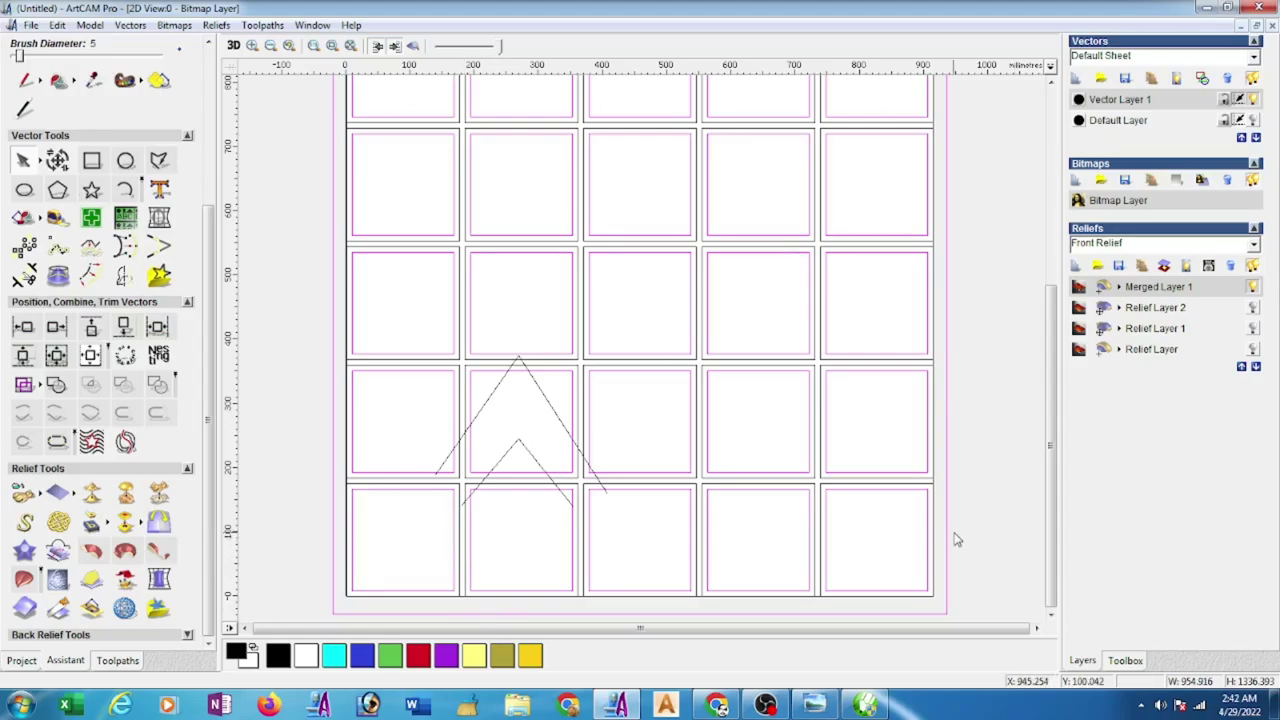
# - On a new relief layer, give the selected inner squares a flat relief at start height 11
pyautogui.click(1075, 265)
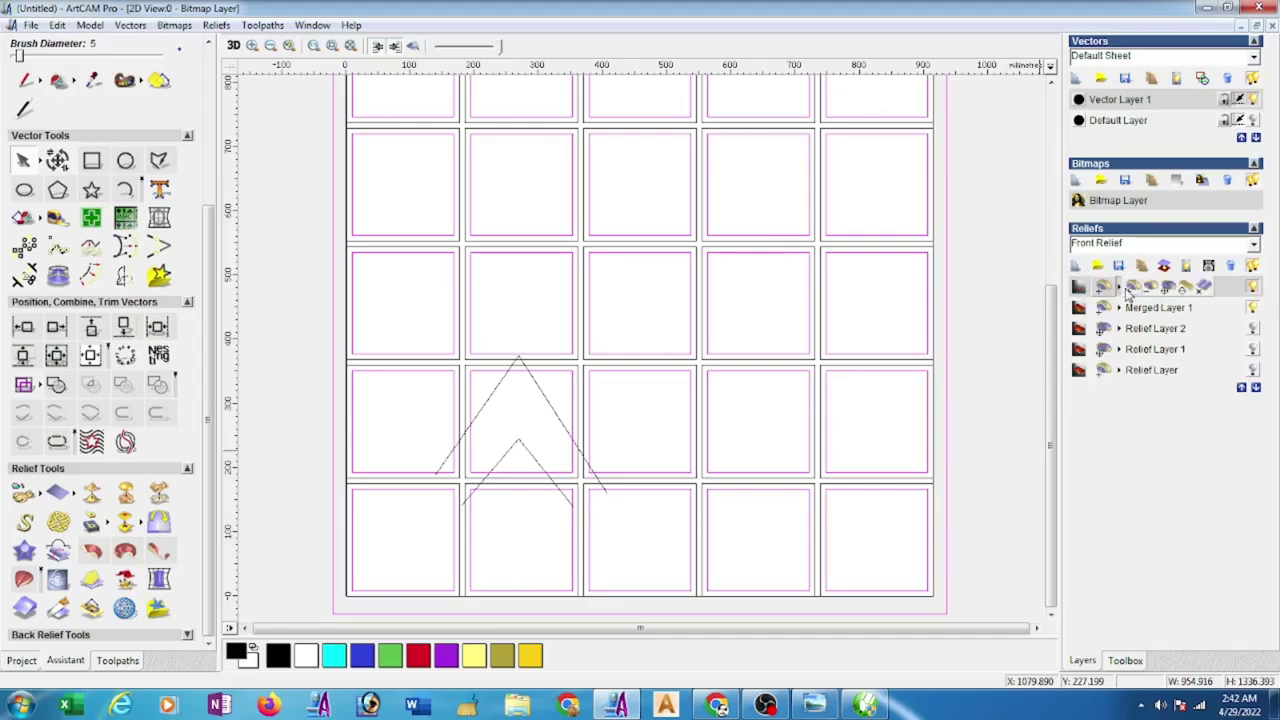
pyautogui.rightClick(951, 407)
pyautogui.click(1005, 112)
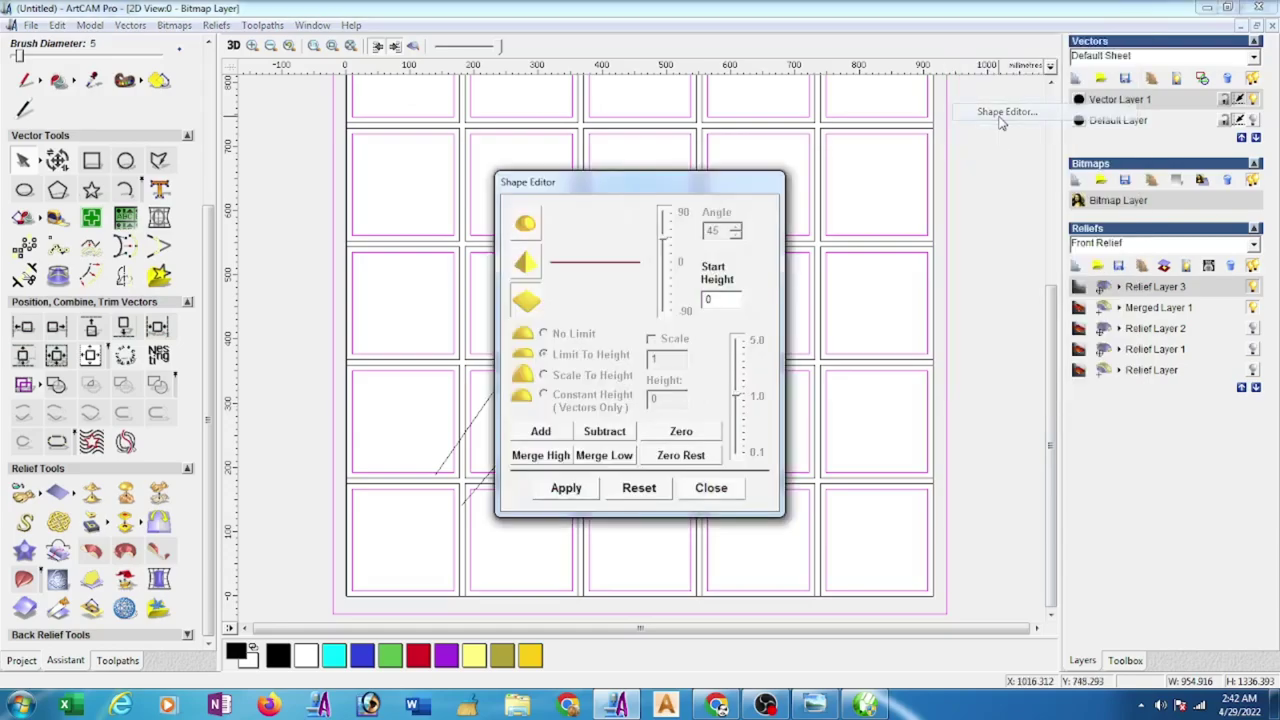
pyautogui.moveTo(725, 300); pyautogui.dragTo(694, 306)
pyautogui.write('11')
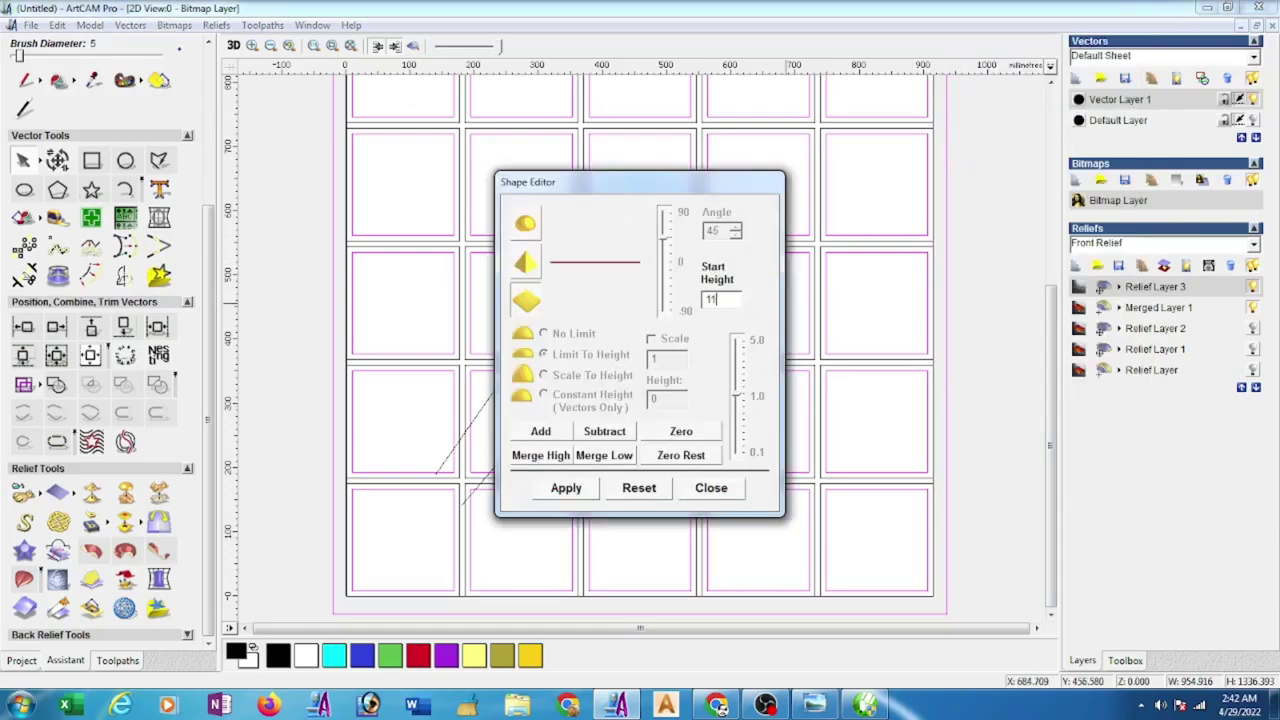
pyautogui.click(527, 292)
pyautogui.moveTo(730, 304); pyautogui.dragTo(707, 309)
pyautogui.click(540, 436)
pyautogui.click(711, 488)
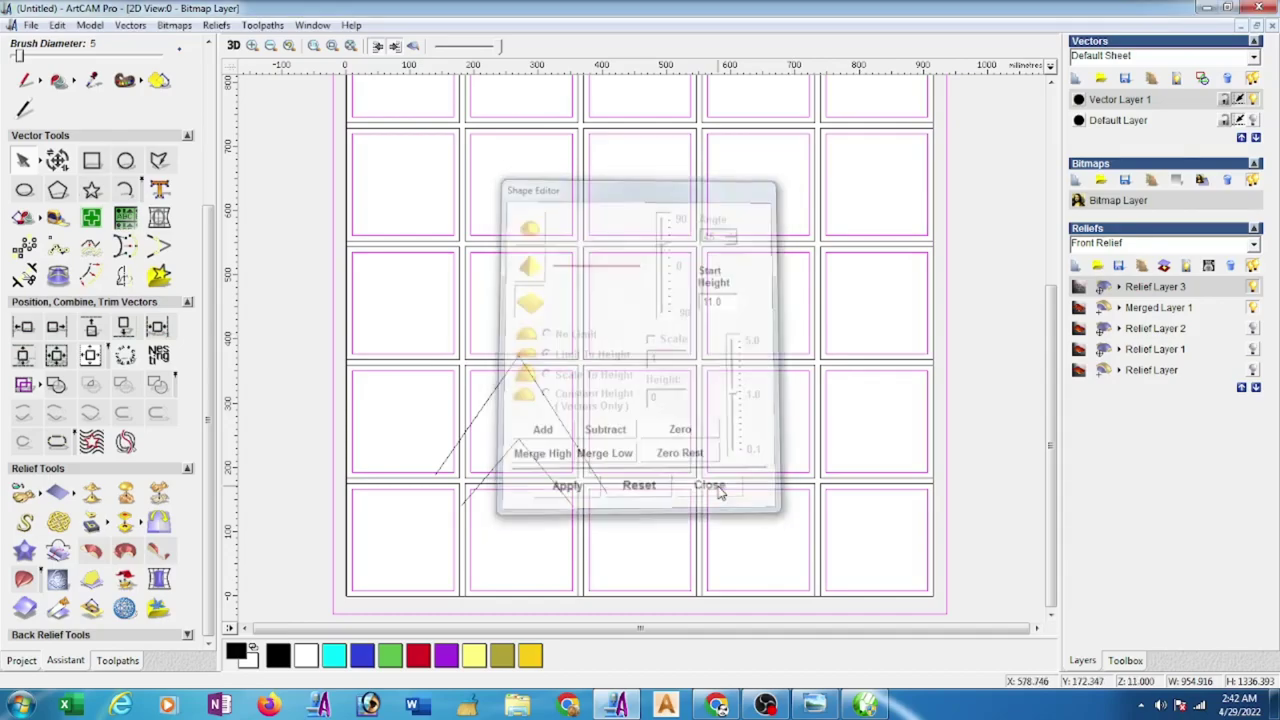
pyautogui.click(312, 25)
# - Tile the 2D and 3D views vertically and orbit the shaded relief
pyautogui.click(340, 61)
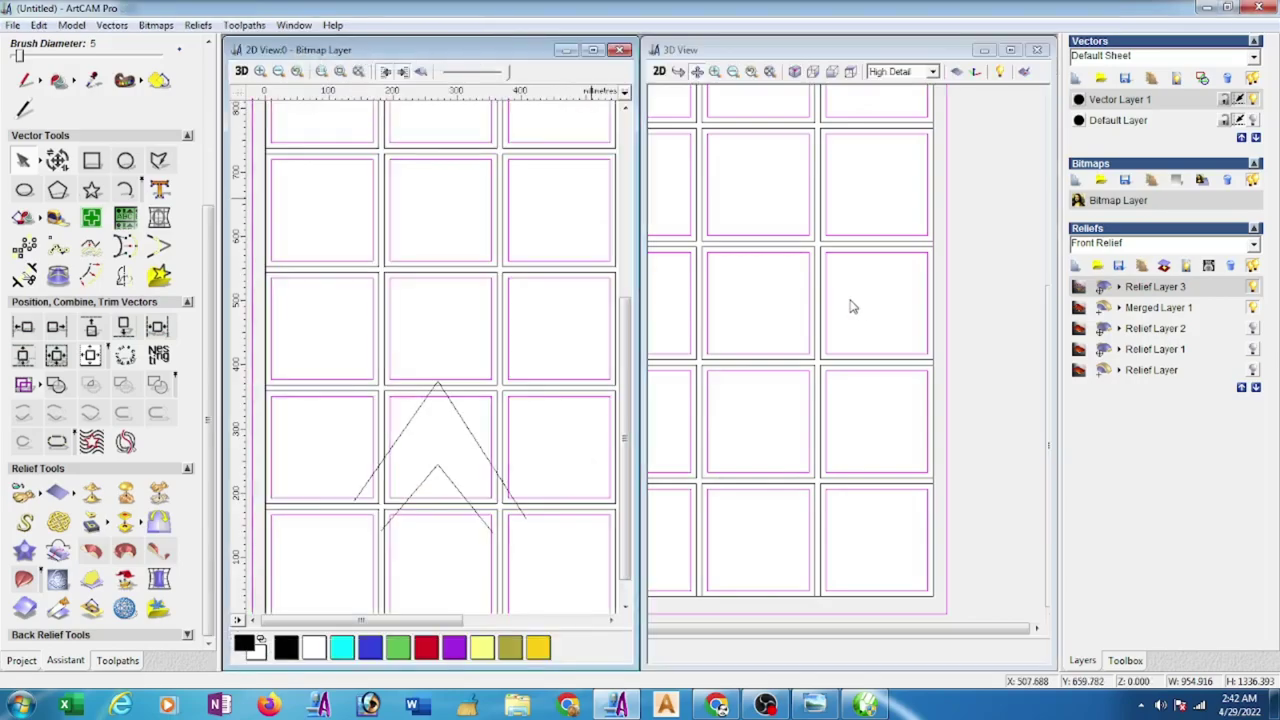
pyautogui.moveTo(880, 350); pyautogui.dragTo(754, 147)
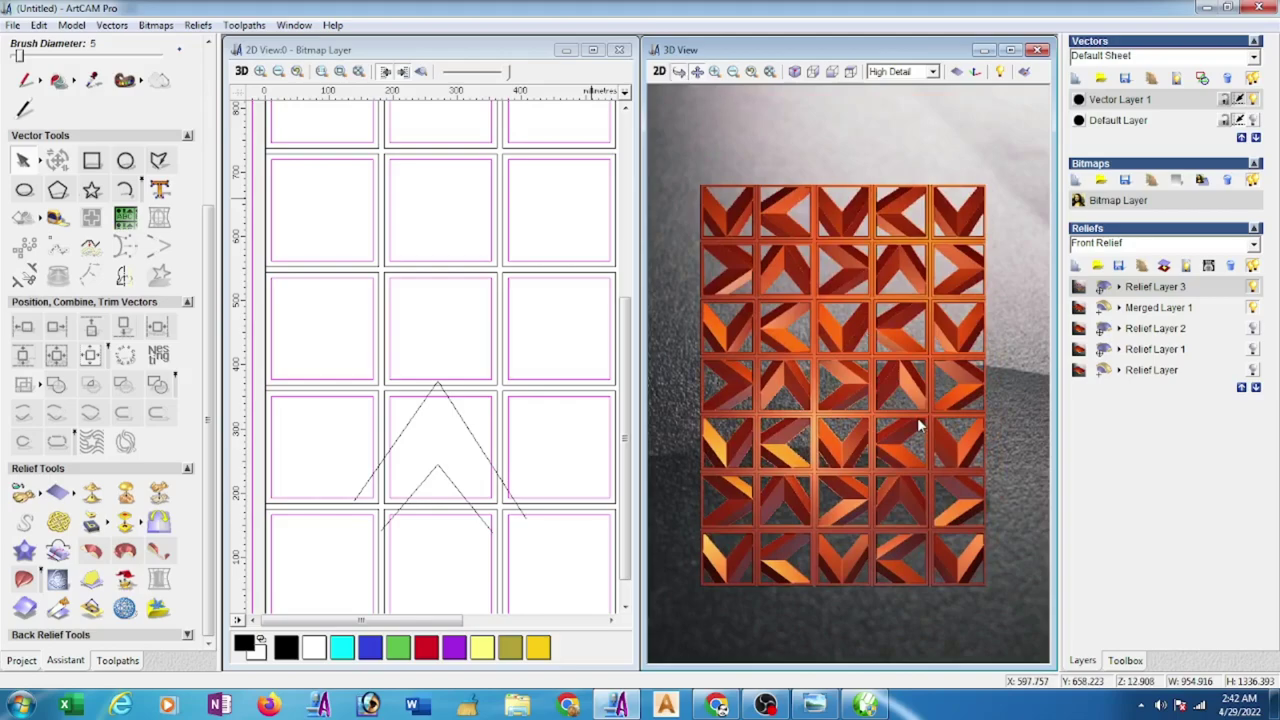
pyautogui.moveTo(918, 424); pyautogui.dragTo(930, 362)
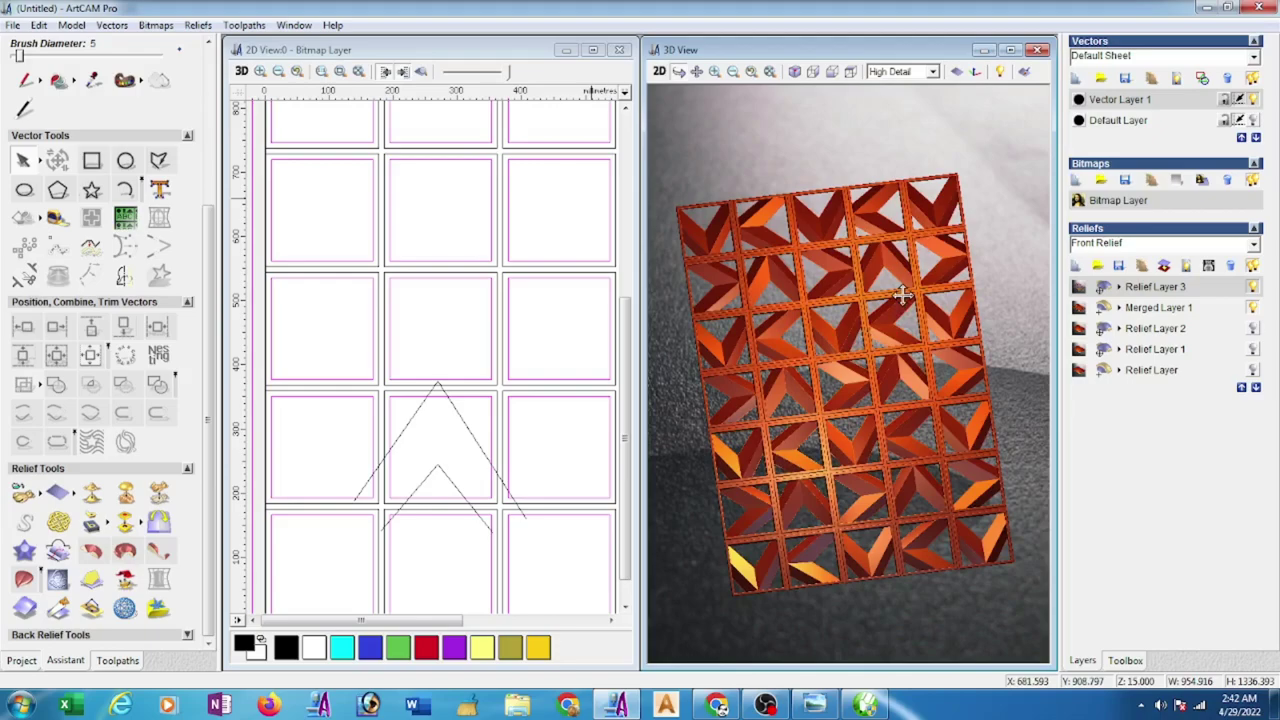
pyautogui.click(421, 72)
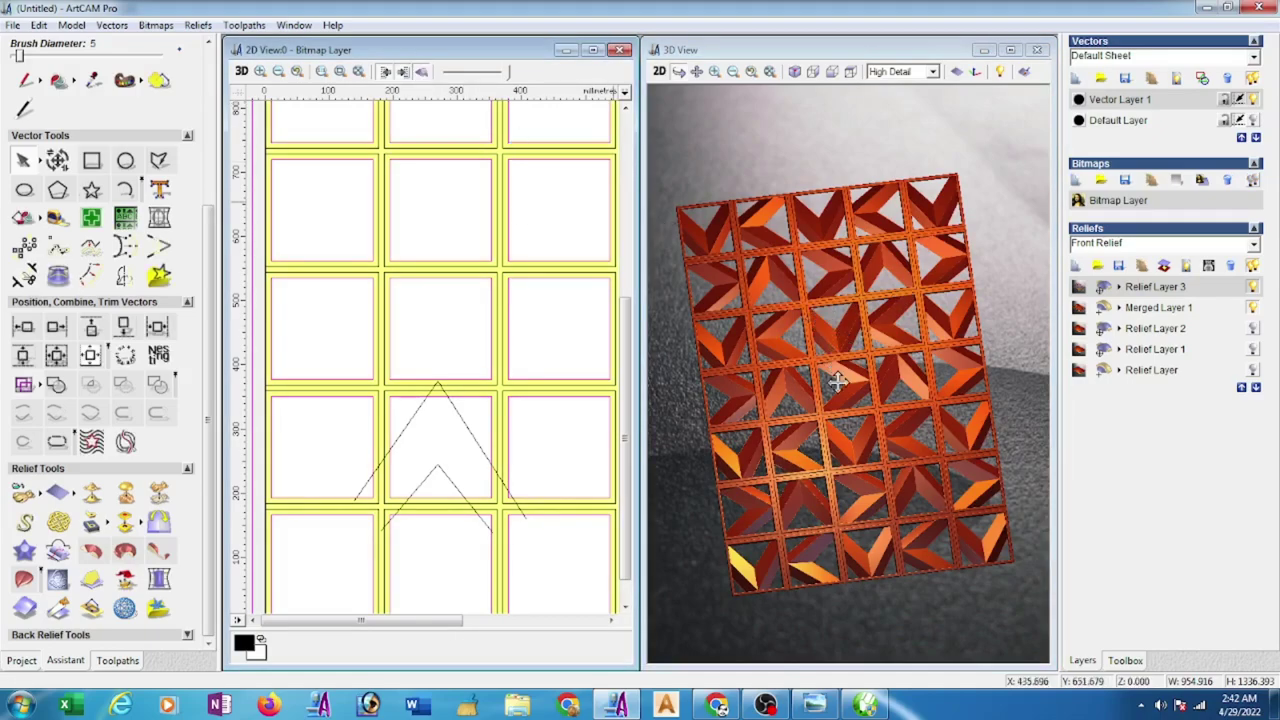
pyautogui.moveTo(835, 378); pyautogui.dragTo(835, 390)
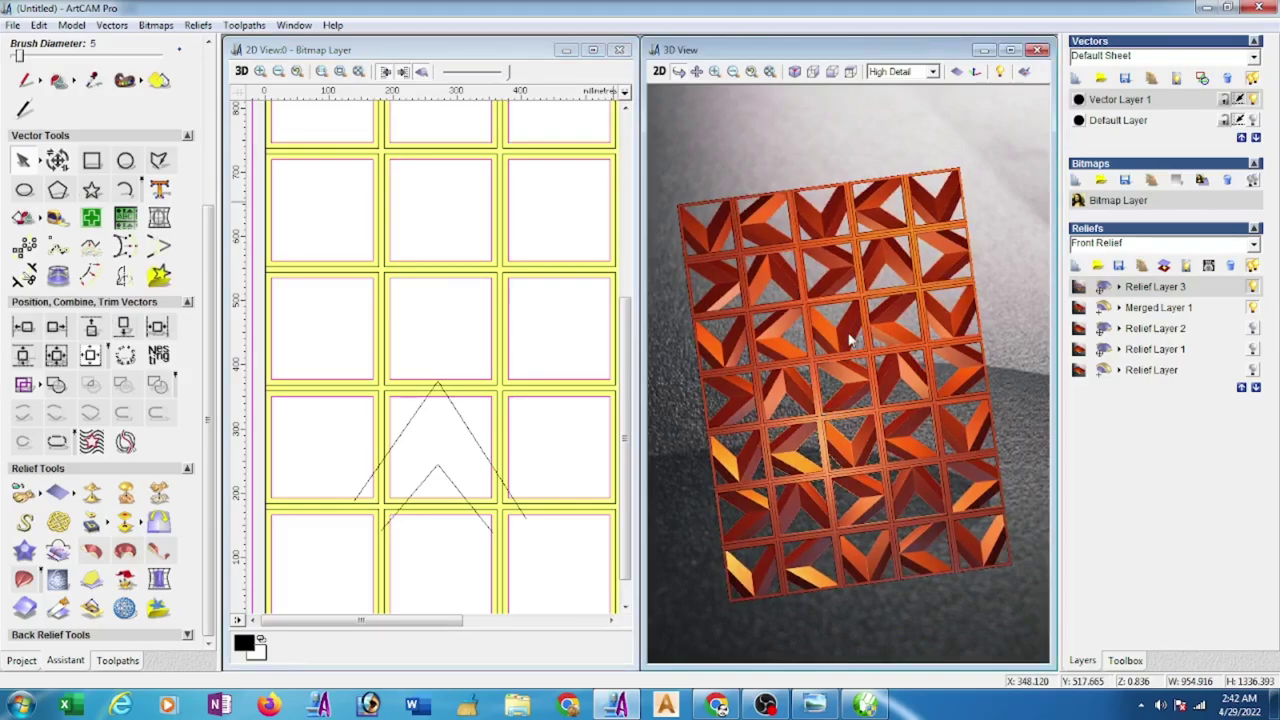
# - Maximize the 3D view and zoom and orbit to inspect the chevron tiles
pyautogui.click(1010, 49)
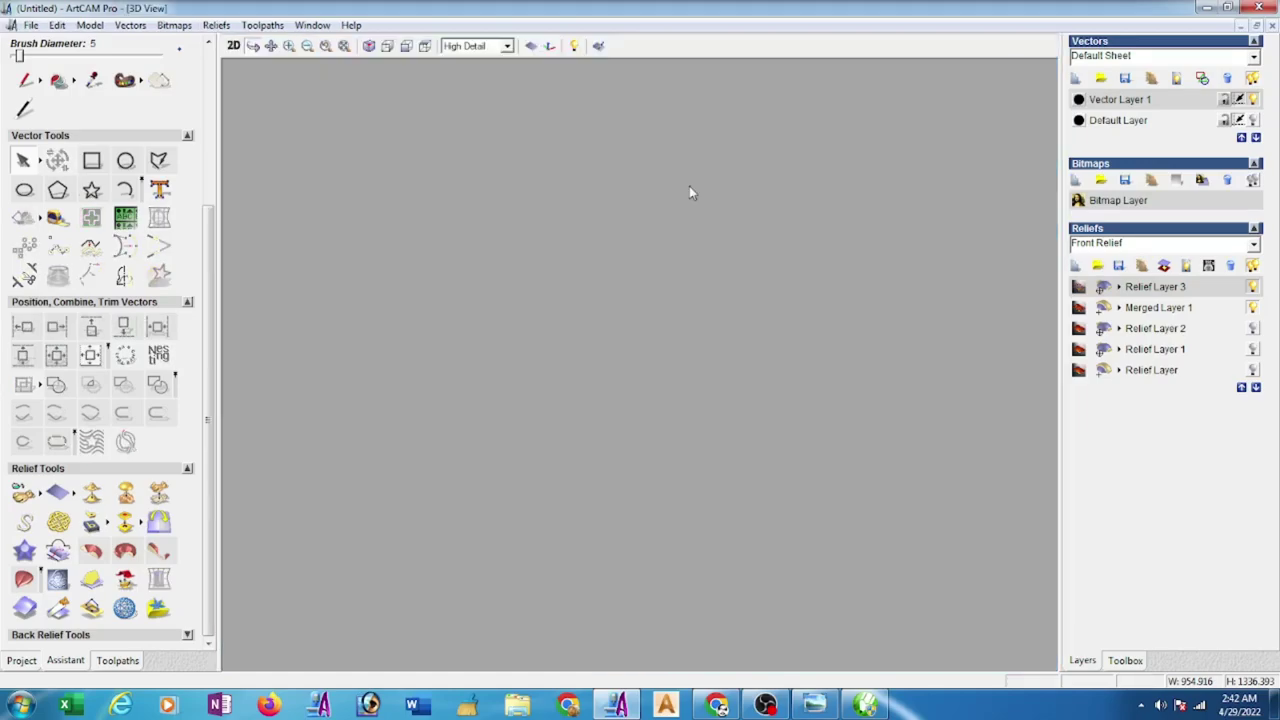
pyautogui.scroll(1, 600, 290)
pyautogui.scroll(1, 606, 347)
pyautogui.scroll(2, 640, 385)
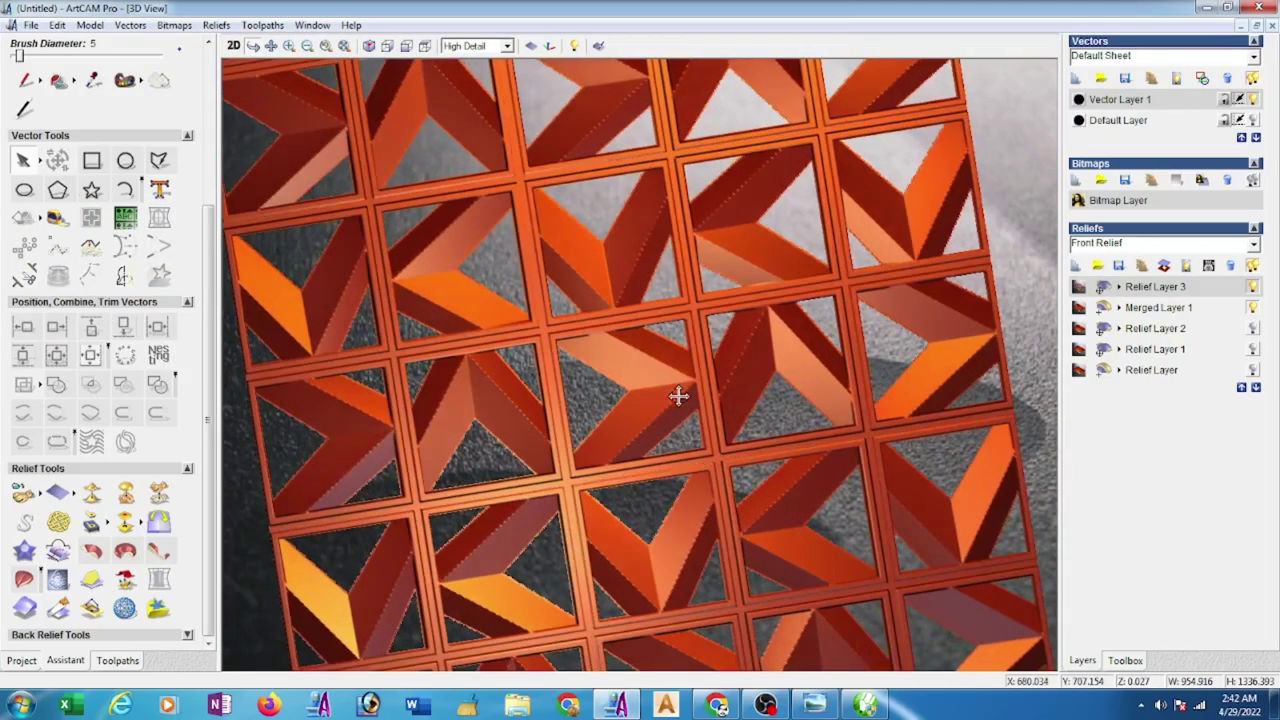
pyautogui.moveTo(678, 396); pyautogui.dragTo(729, 342)
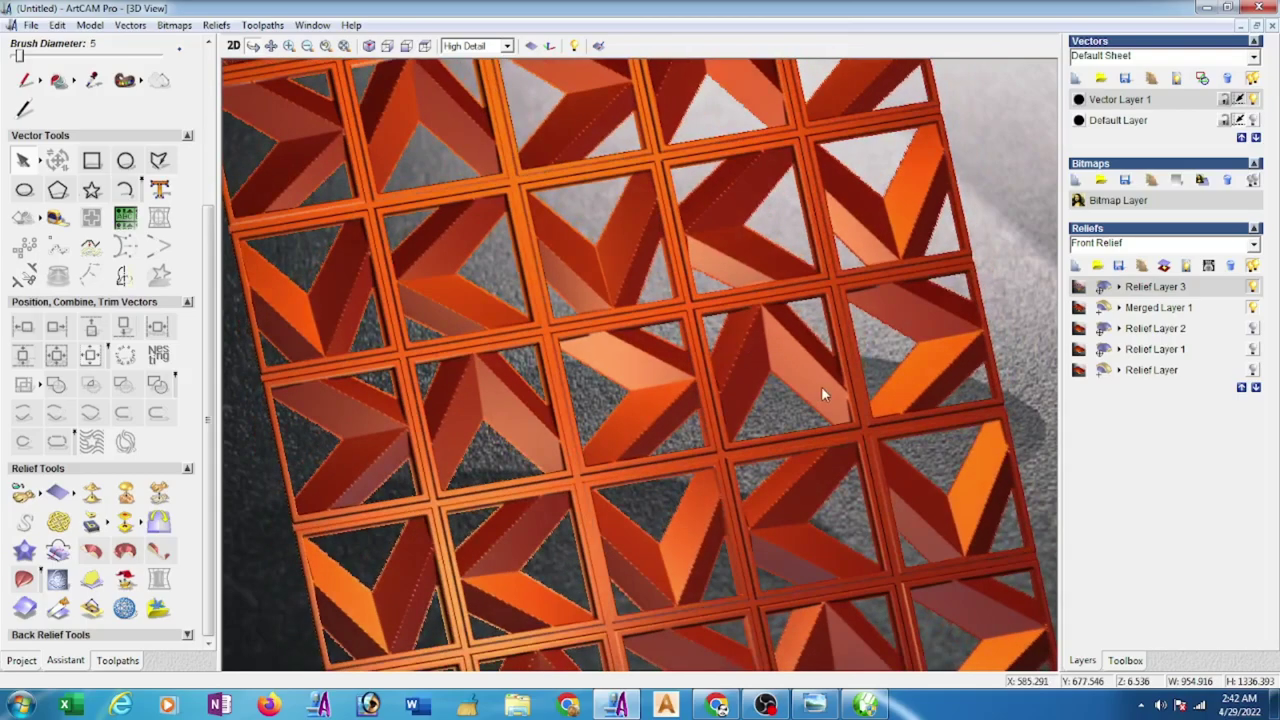
pyautogui.moveTo(822, 392); pyautogui.dragTo(644, 413)
pyautogui.scroll(-3, 820, 386)
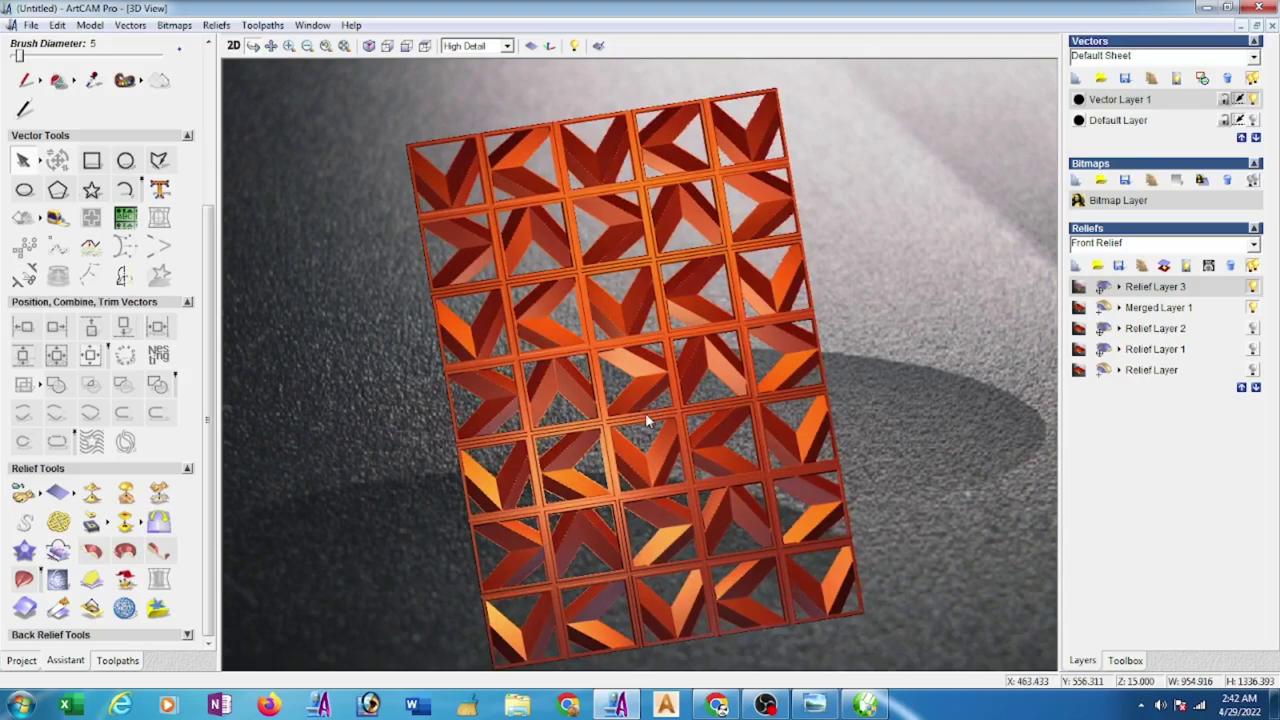